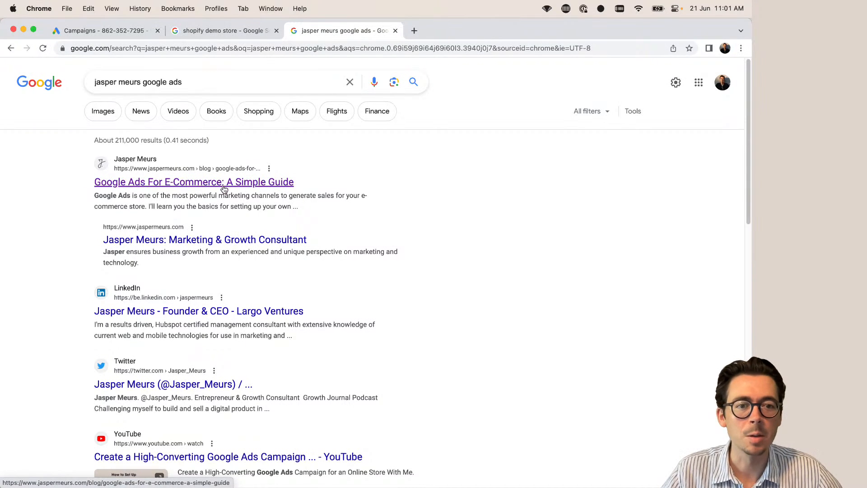
# - Open the "Google Ads For E-Commerce: A Simple Guide" article and highlight the bold sentence under "One simple rule to follow"
pyautogui.click(224, 189)
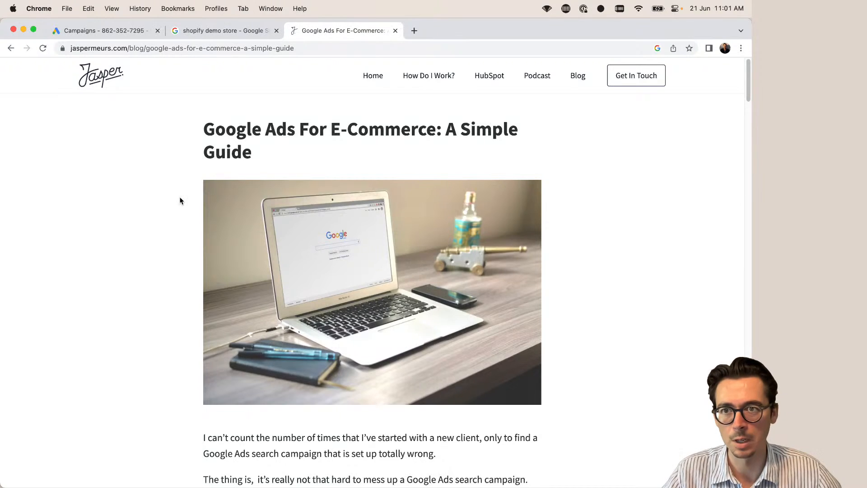
pyautogui.scroll(-2, 355, 279)
pyautogui.scroll(-10, 355, 278)
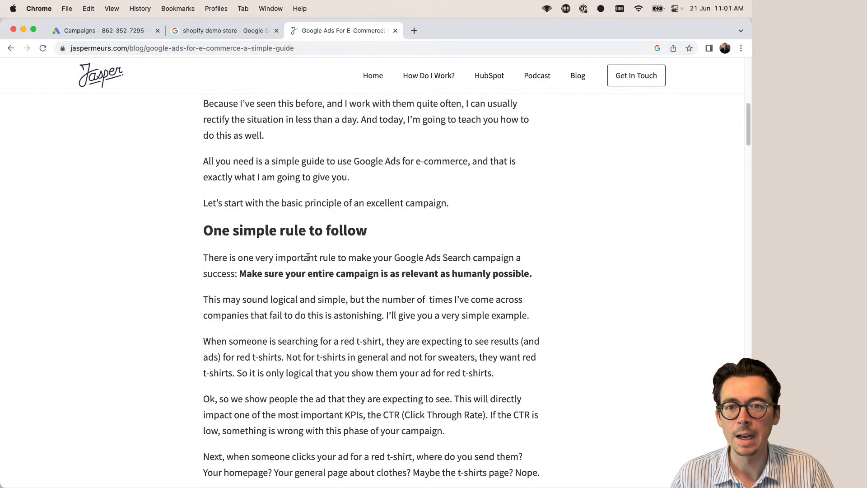
pyautogui.scroll(-2, 308, 257)
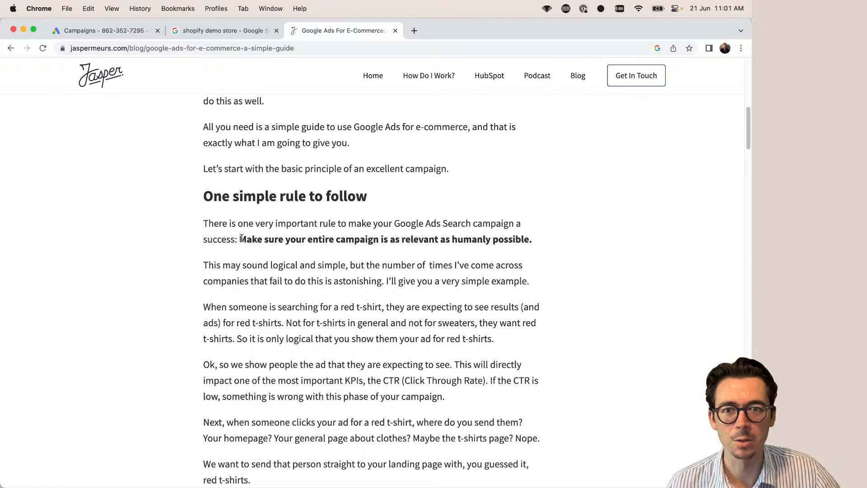
pyautogui.moveTo(239, 238); pyautogui.dragTo(534, 234)
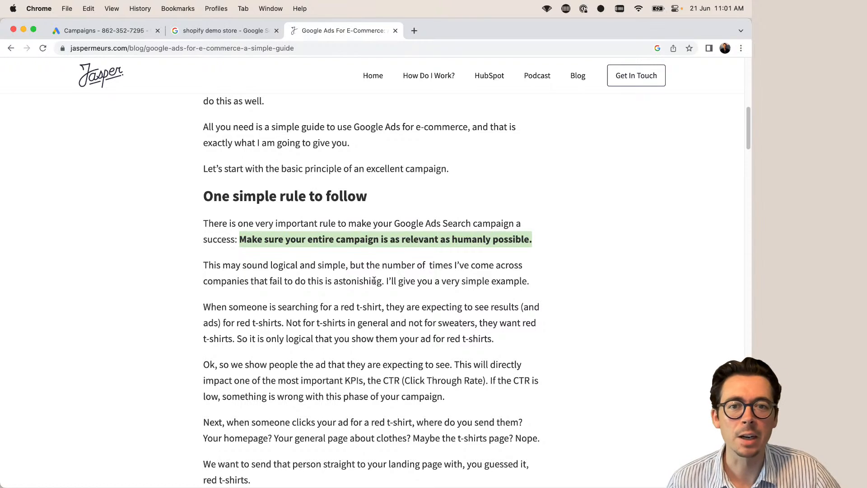
pyautogui.click(386, 305)
# - Review the "Your first campaign structure" section, including the example campaigns and ad groups for T-shirts, Jackets and Pants
pyautogui.scroll(-5, 386, 308)
pyautogui.scroll(-3, 386, 307)
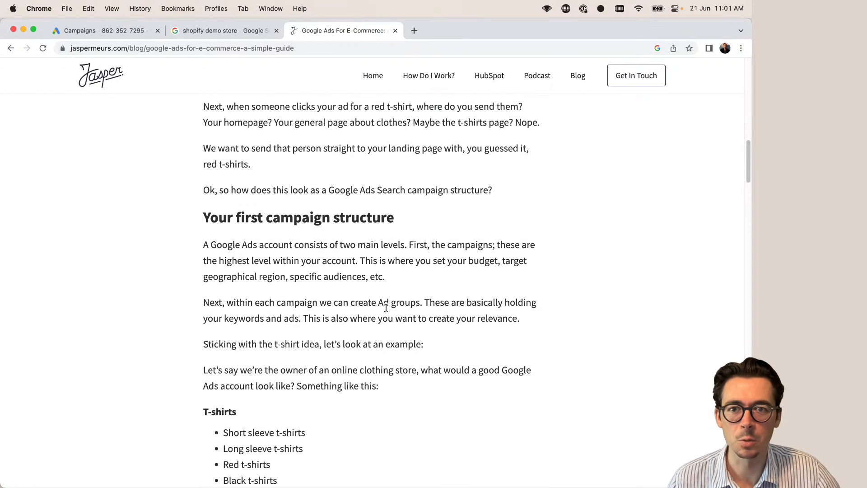
pyautogui.scroll(-2, 383, 298)
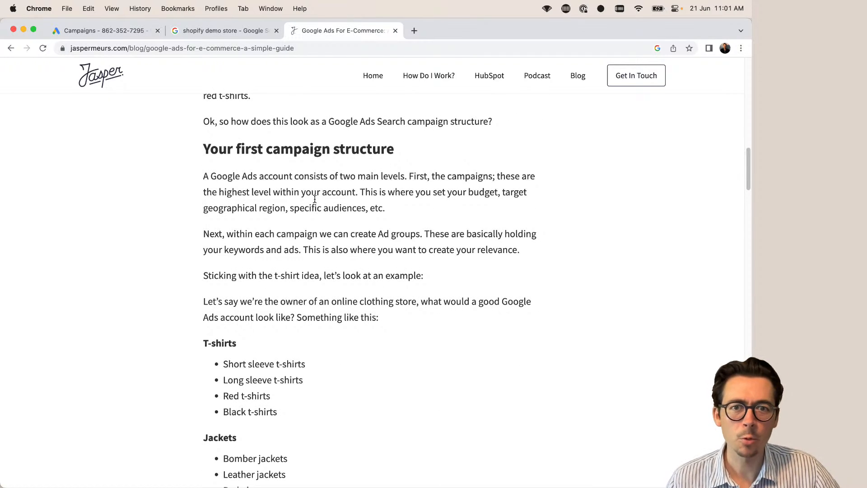
pyautogui.scroll(-2, 357, 233)
pyautogui.scroll(-1, 355, 226)
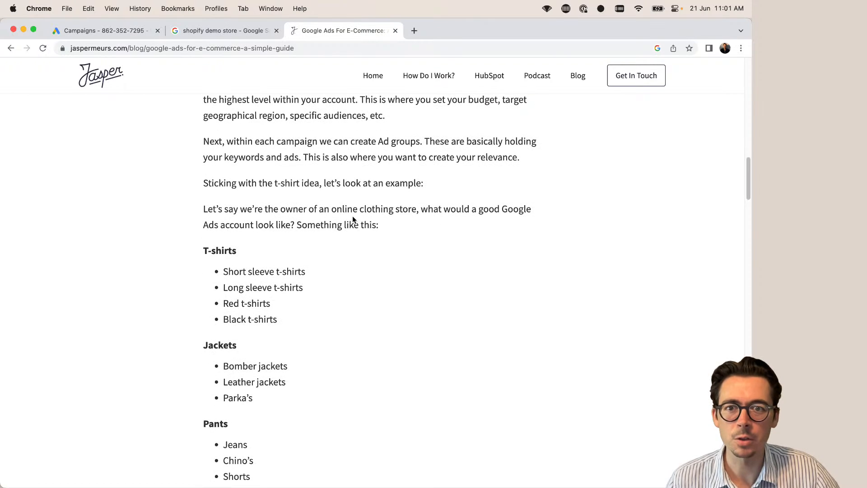
pyautogui.scroll(-2, 253, 257)
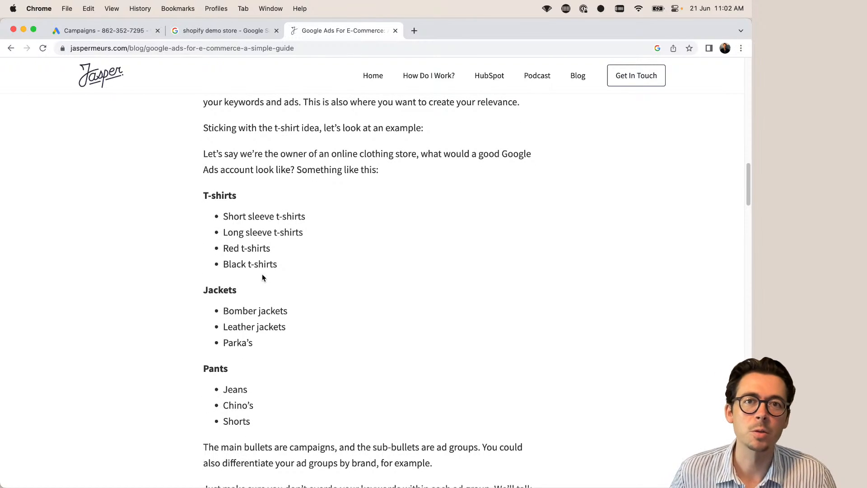
# - Read through the article's sections on keyword match types, ads, ad extensions and landing pages
pyautogui.scroll(-12, 263, 277)
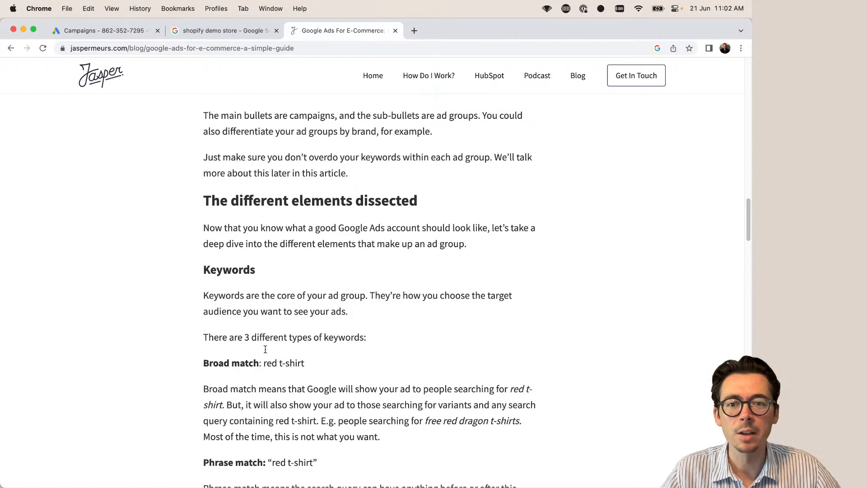
pyautogui.scroll(-3, 264, 348)
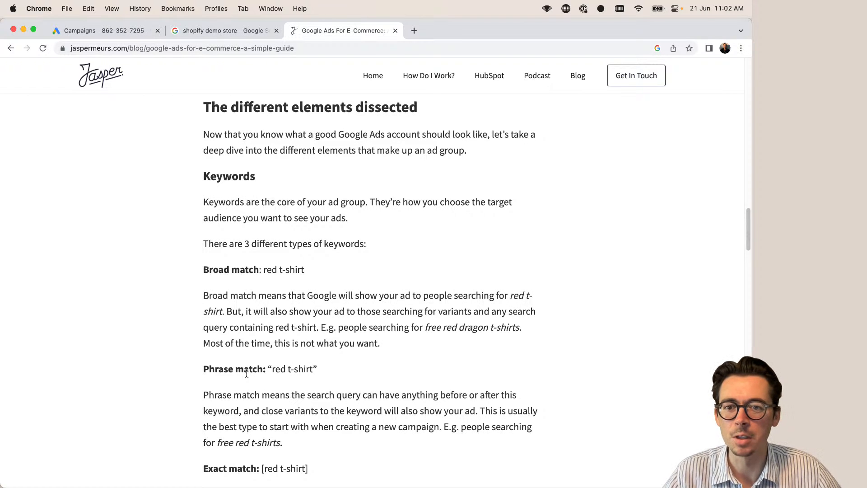
pyautogui.scroll(-15, 247, 373)
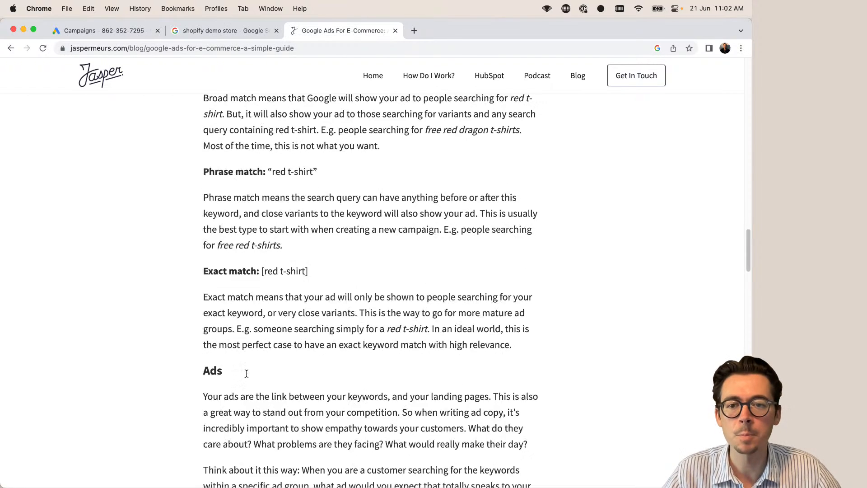
pyautogui.scroll(-5, 284, 316)
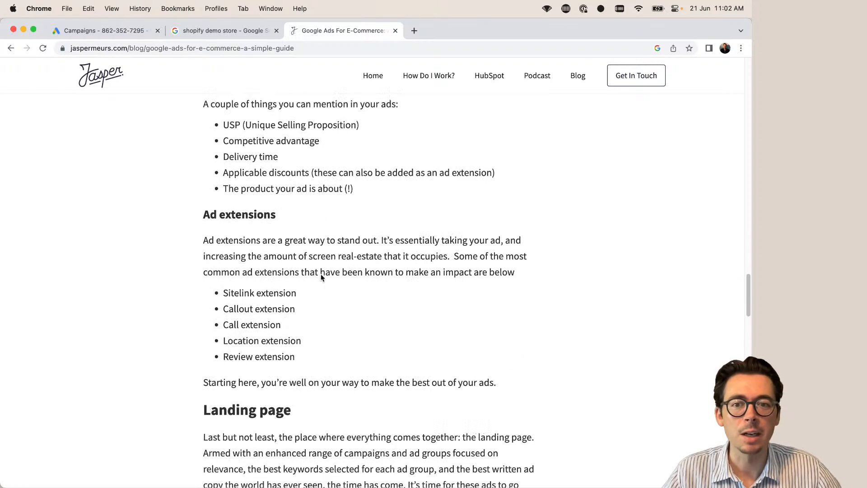
pyautogui.scroll(-5, 252, 354)
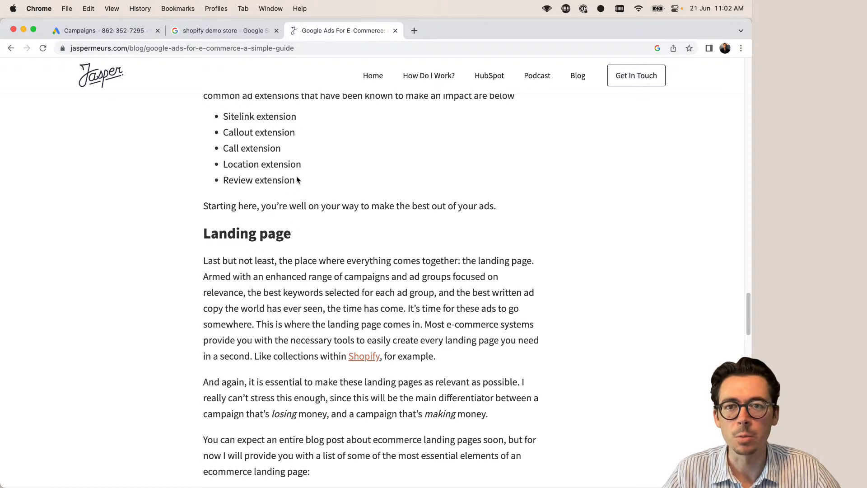
pyautogui.scroll(-3, 312, 203)
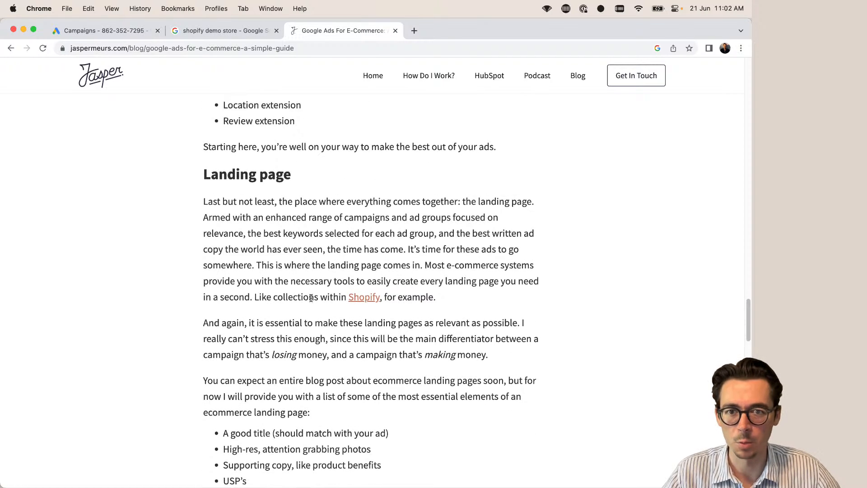
pyautogui.scroll(-2, 307, 348)
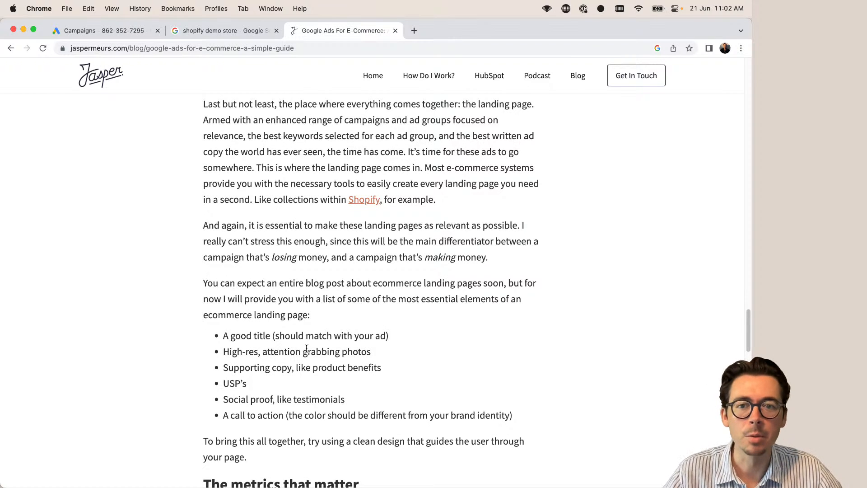
# - Review the "The metrics that matter" section down to Bounce rate and highlight the "Return on ad spend" heading
pyautogui.scroll(-10, 307, 348)
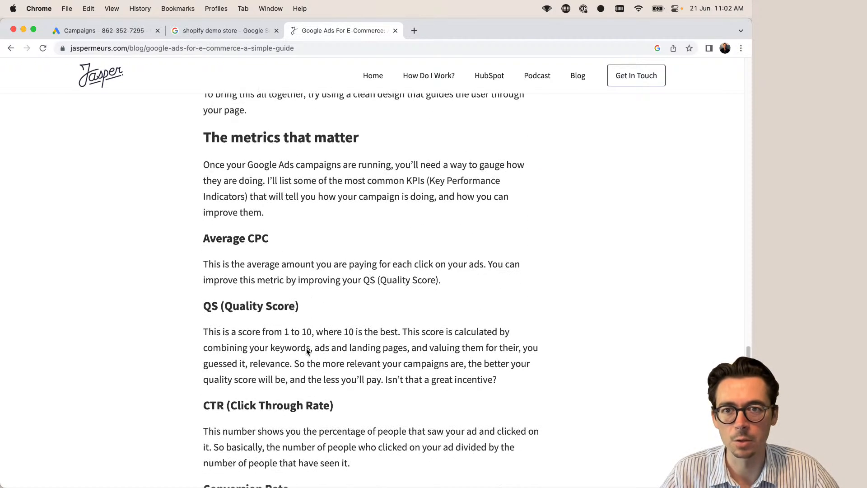
pyautogui.scroll(-1, 306, 347)
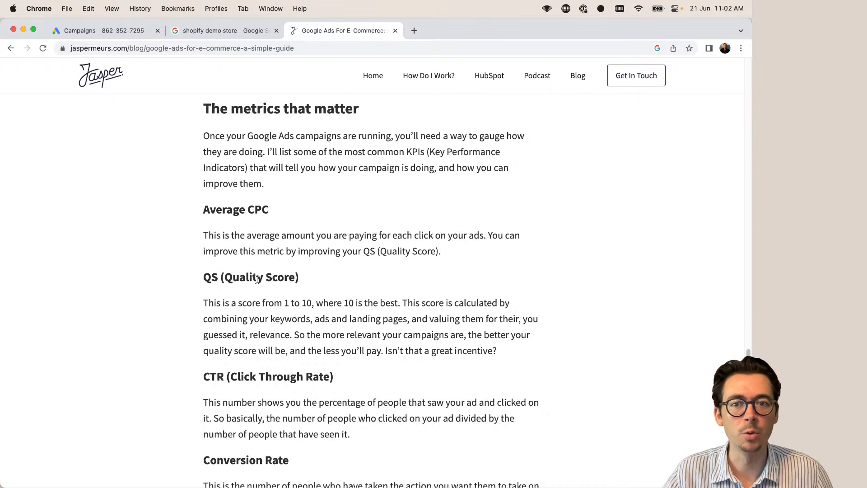
pyautogui.scroll(-7, 257, 279)
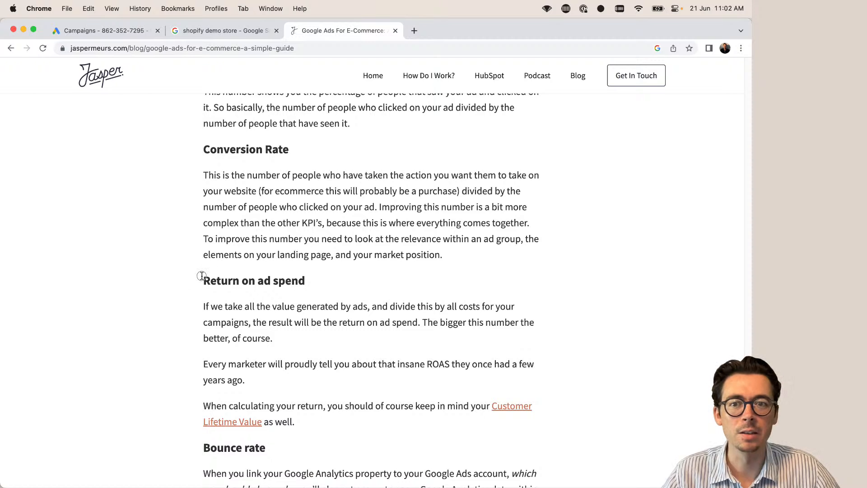
pyautogui.moveTo(200, 274); pyautogui.dragTo(304, 284)
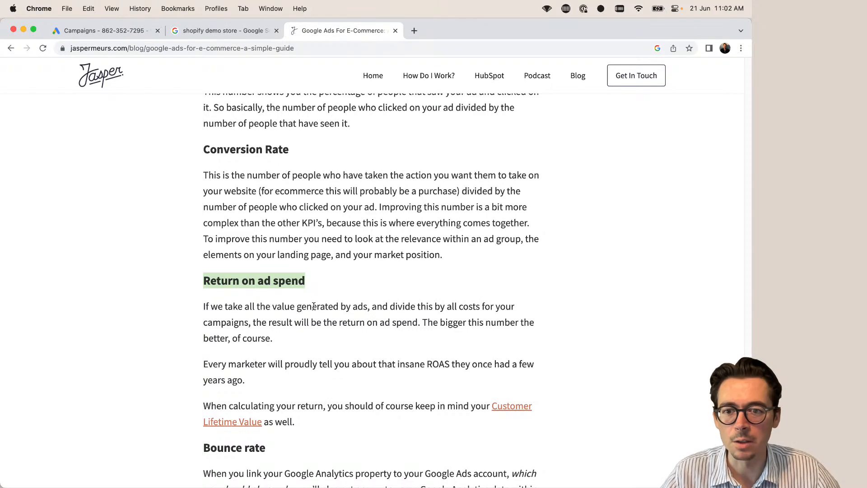
pyautogui.scroll(-8, 322, 251)
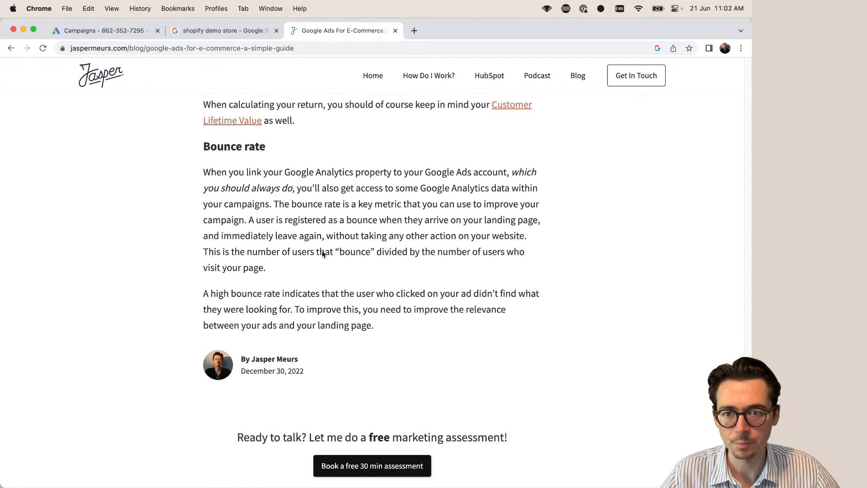
pyautogui.scroll(15, 323, 251)
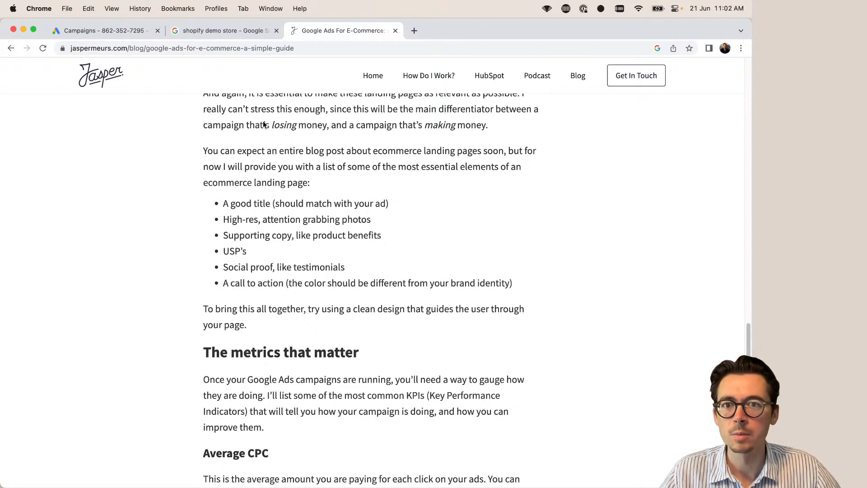
# - Go to the "shopify demo store" search results and open the "Shopify Ecommerce Store Examples" page
pyautogui.click(135, 31)
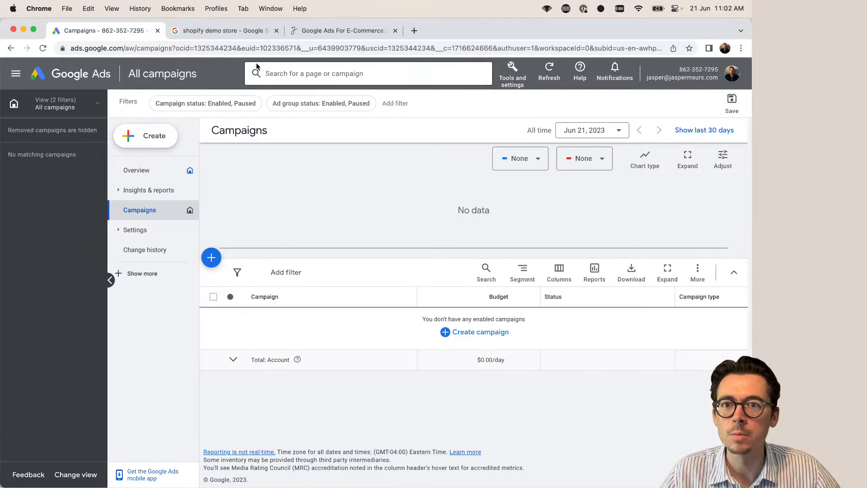
pyautogui.click(230, 31)
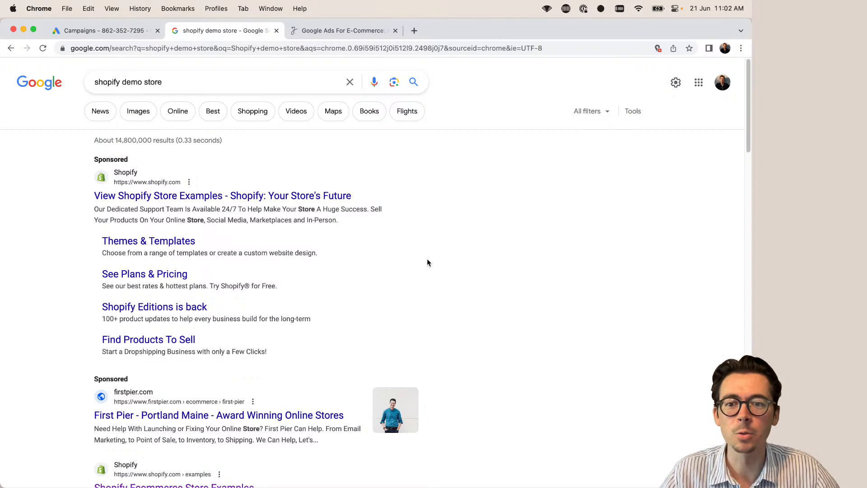
pyautogui.scroll(-5, 427, 263)
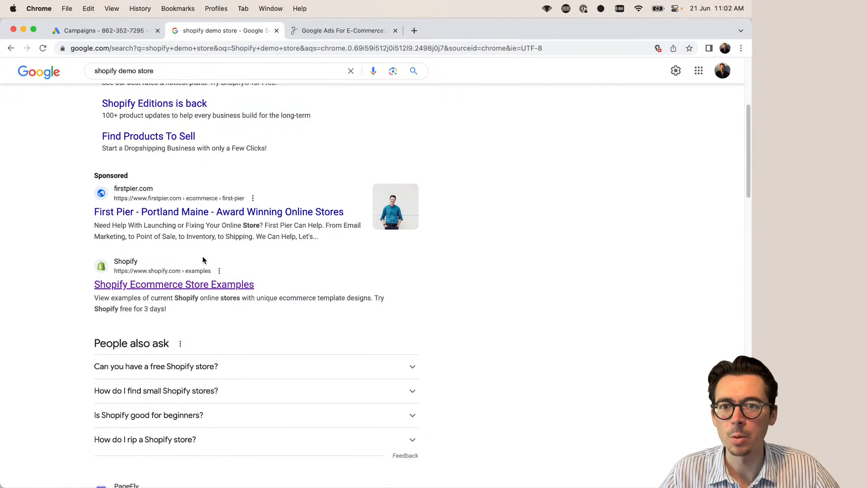
pyautogui.click(165, 281)
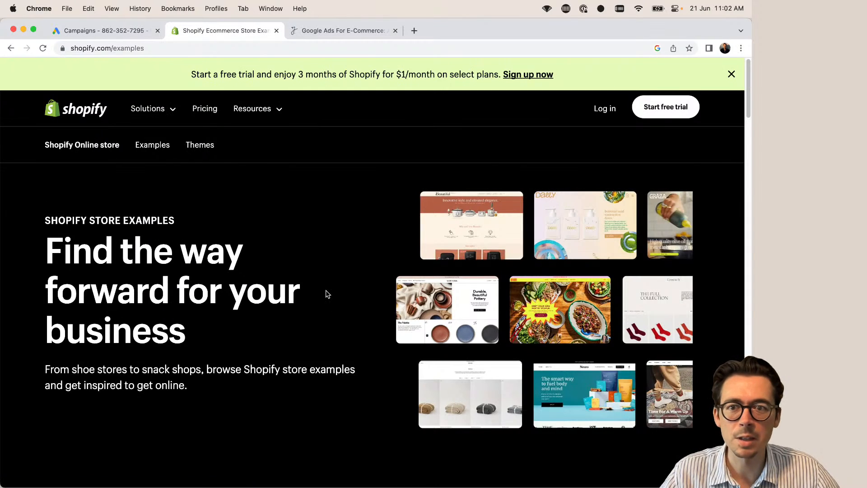
# - Browse the Shopify store examples by category and open the MollyJogger store from Home and decor
pyautogui.scroll(-5, 325, 294)
pyautogui.scroll(-5, 326, 294)
pyautogui.scroll(2, 326, 293)
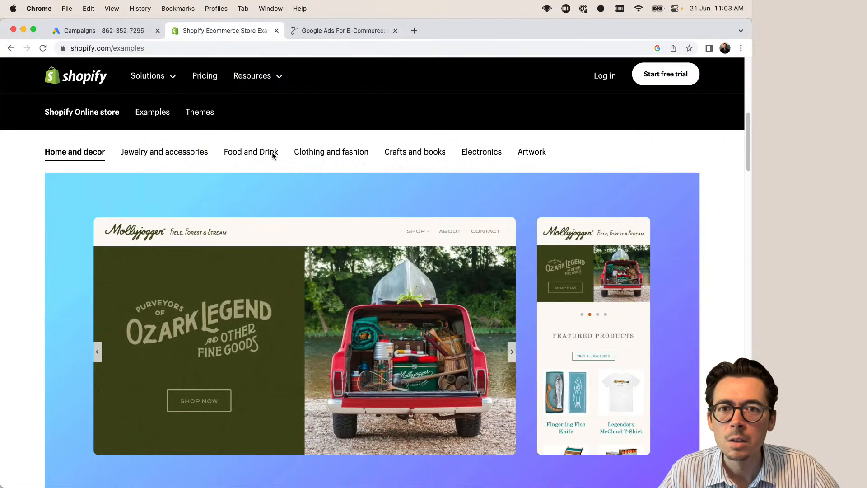
pyautogui.click(340, 154)
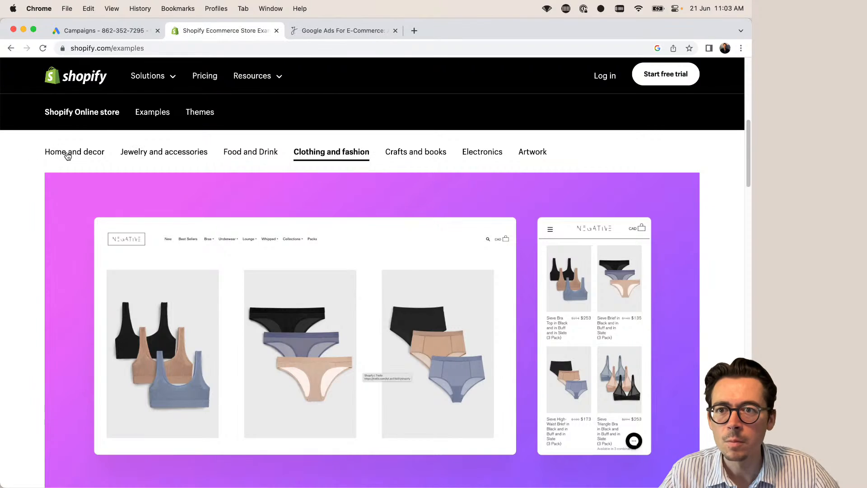
pyautogui.click(68, 154)
pyautogui.scroll(-3, 166, 221)
pyautogui.scroll(1, 269, 233)
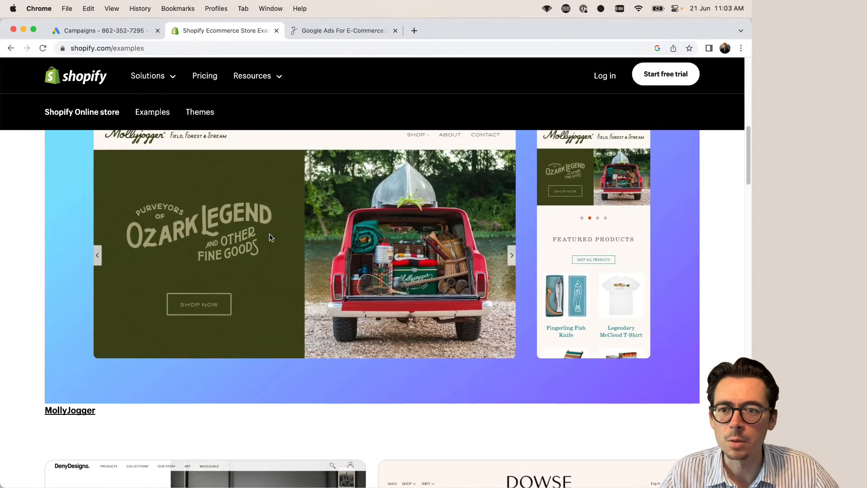
pyautogui.click(70, 412)
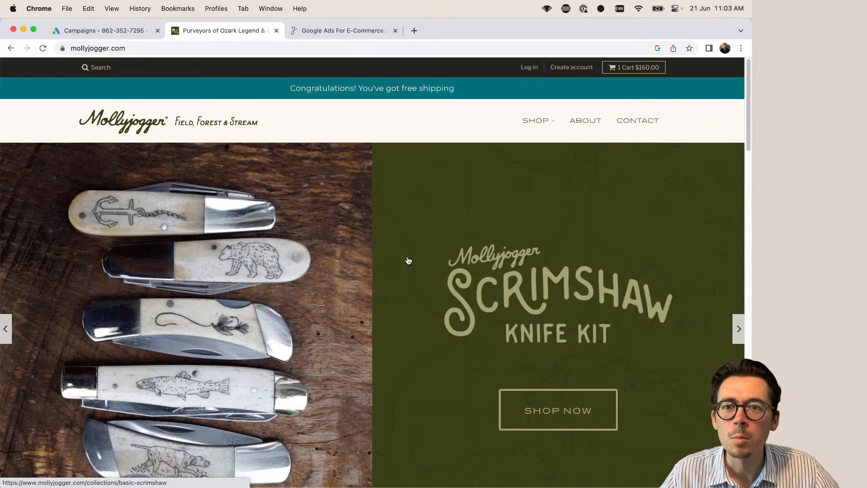
# - Look over the featured products on the Mollyjogger home page and open the shop's Camping collection
pyautogui.scroll(-8, 495, 329)
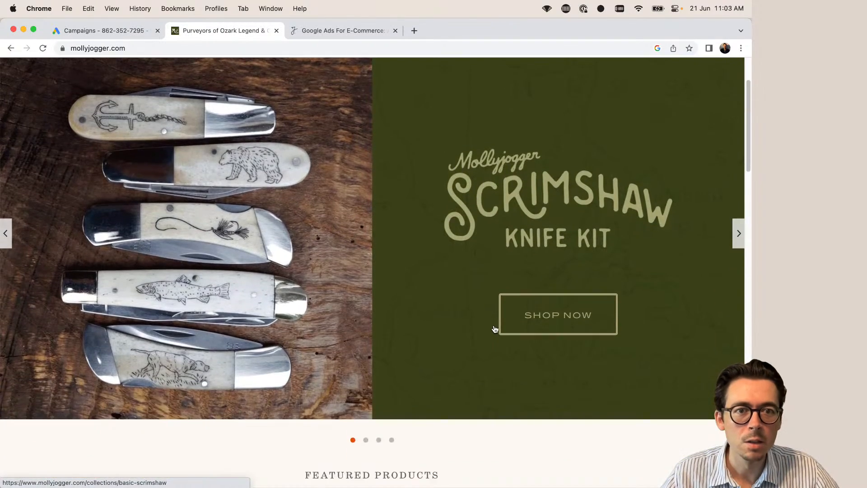
pyautogui.scroll(-4, 494, 329)
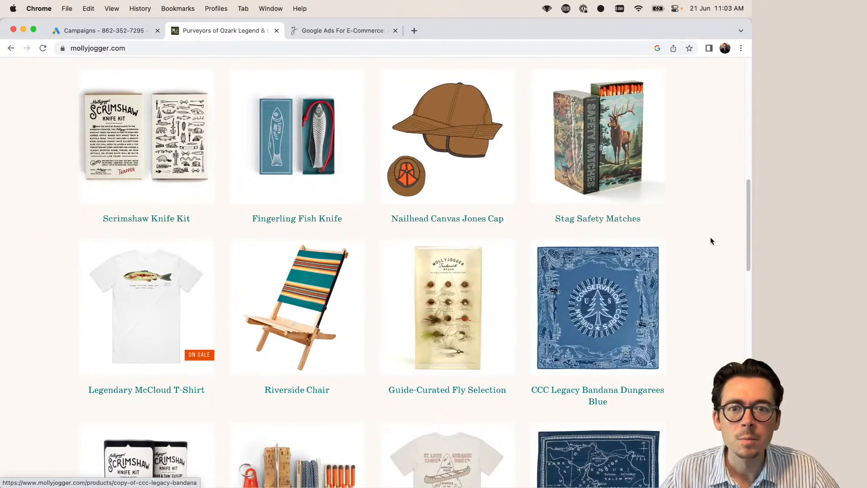
pyautogui.scroll(-8, 700, 237)
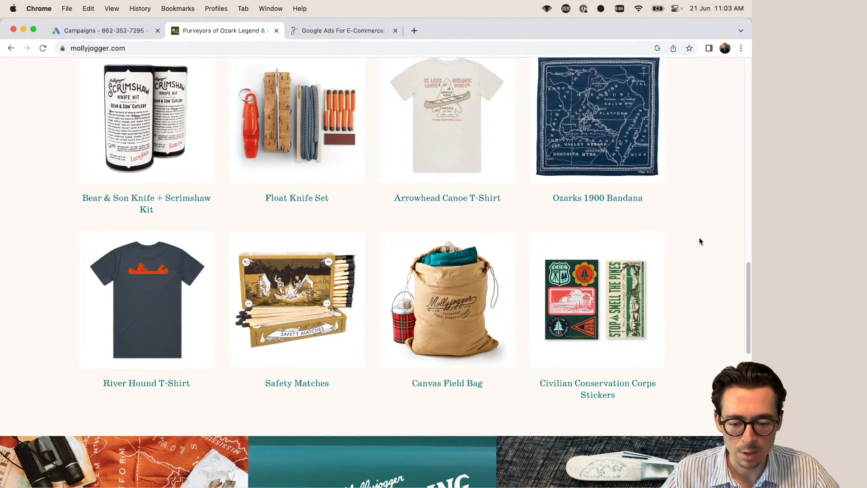
pyautogui.scroll(15, 698, 238)
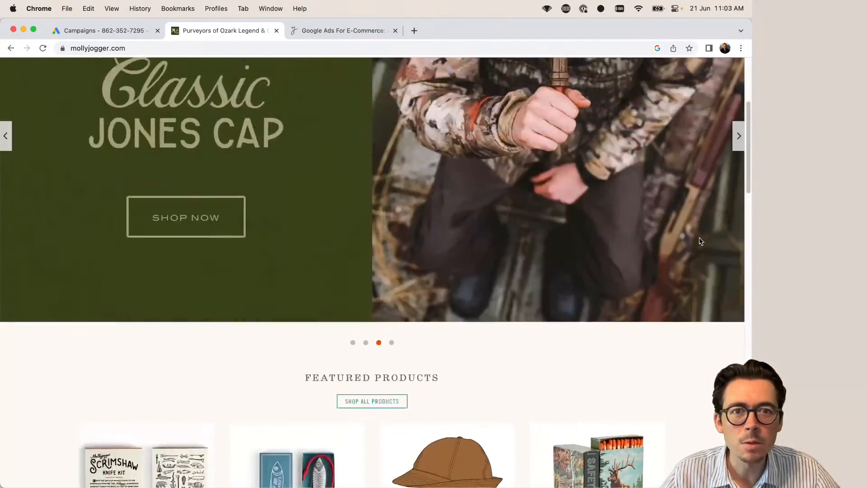
pyautogui.scroll(4, 699, 241)
pyautogui.moveTo(534, 121)
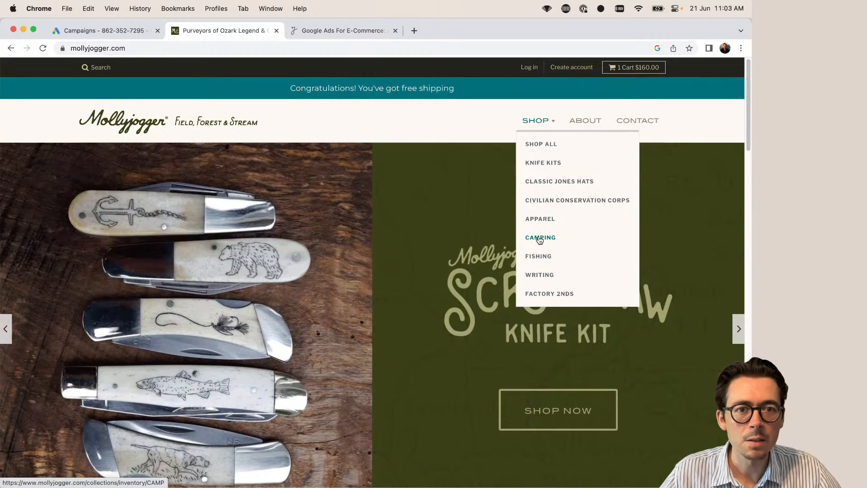
pyautogui.click(540, 240)
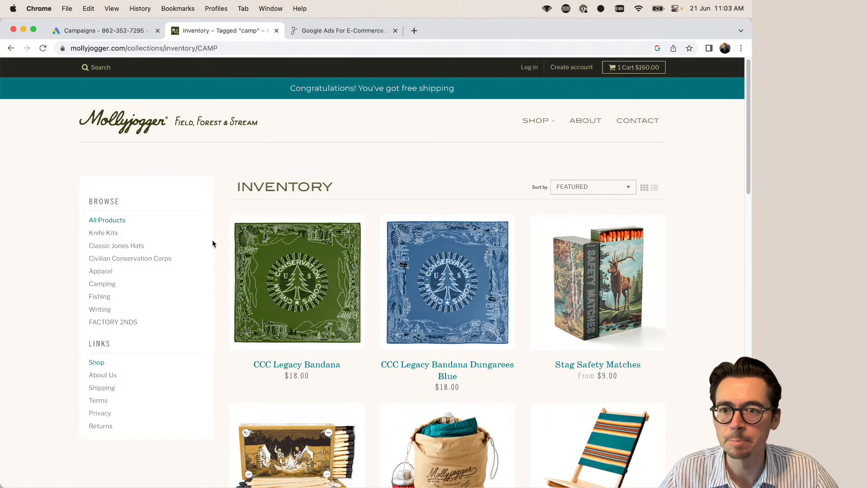
# - Look over all products in the Mollyjogger Camping collection, down to the page footer and back to the beginning
pyautogui.scroll(-5, 219, 268)
pyautogui.scroll(-2, 221, 268)
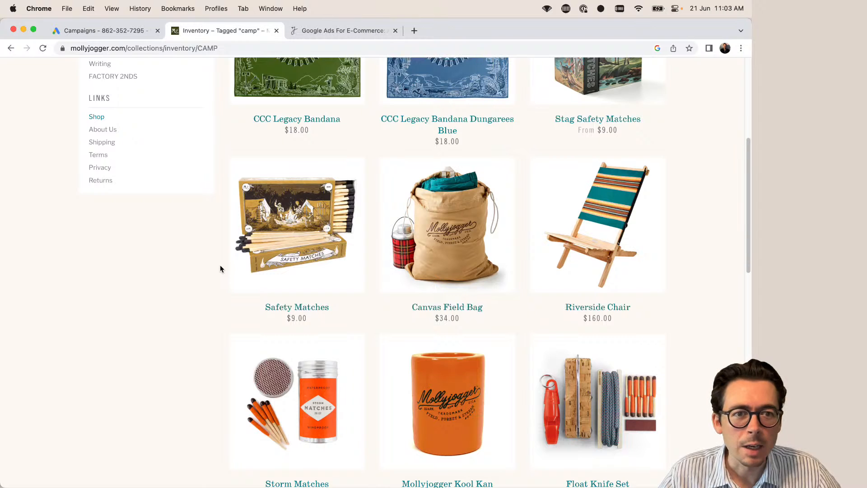
pyautogui.scroll(-6, 722, 262)
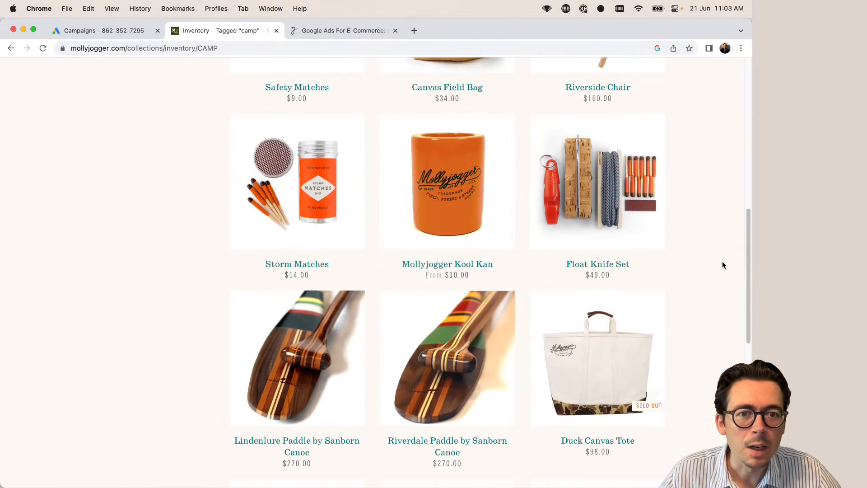
pyautogui.scroll(-9, 722, 264)
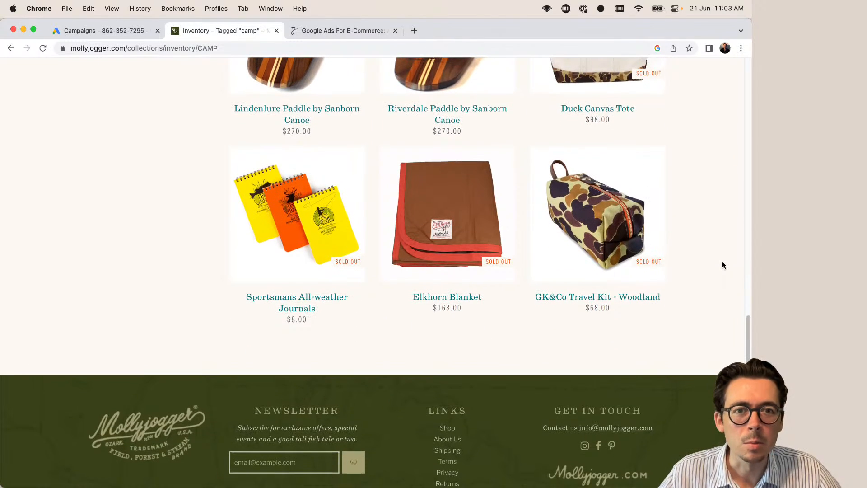
pyautogui.scroll(17, 704, 225)
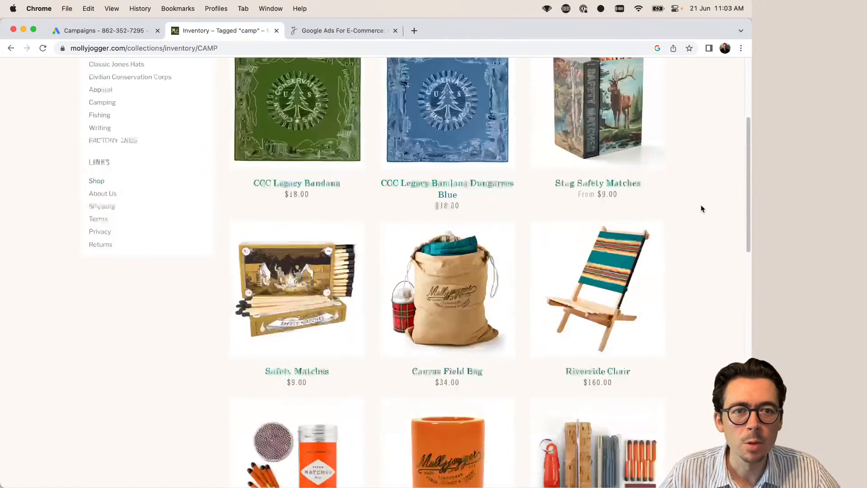
pyautogui.scroll(4, 702, 208)
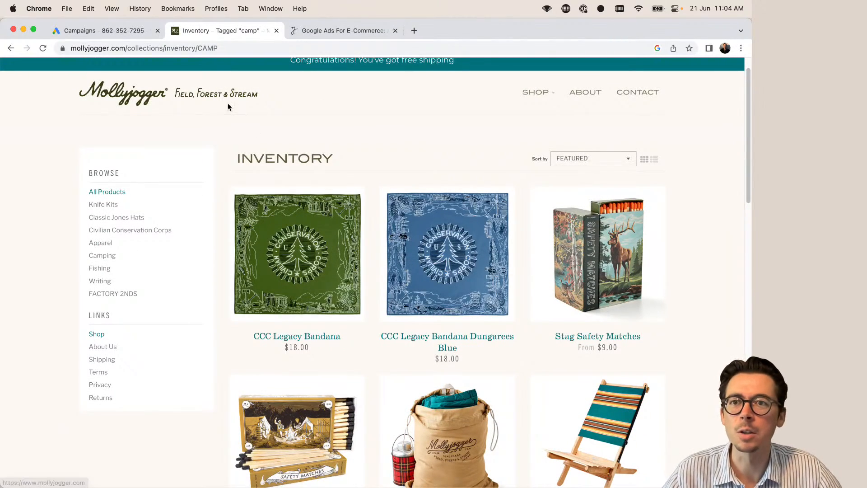
# - Return to the Google Ads account and open its Conversions summary under the measurement tools
pyautogui.click(103, 30)
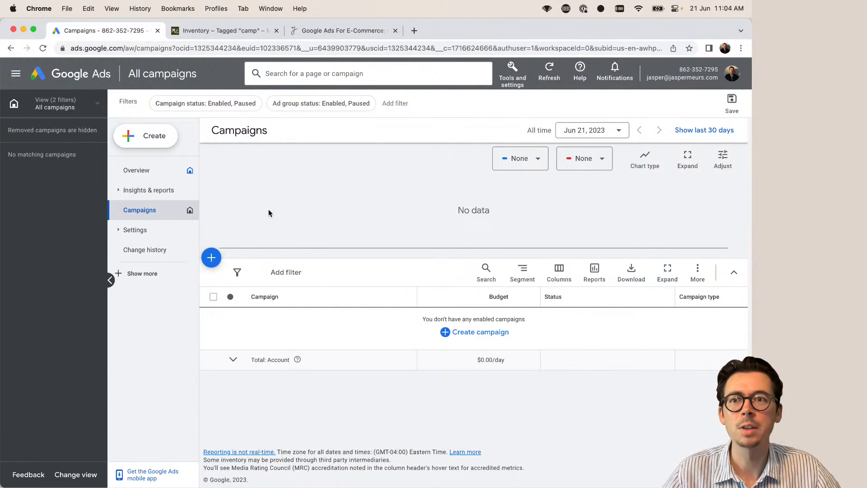
pyautogui.click(515, 74)
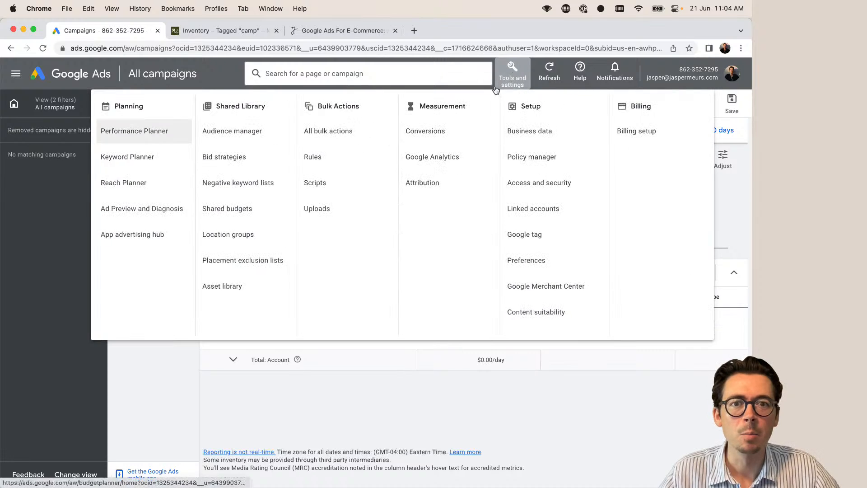
pyautogui.click(450, 134)
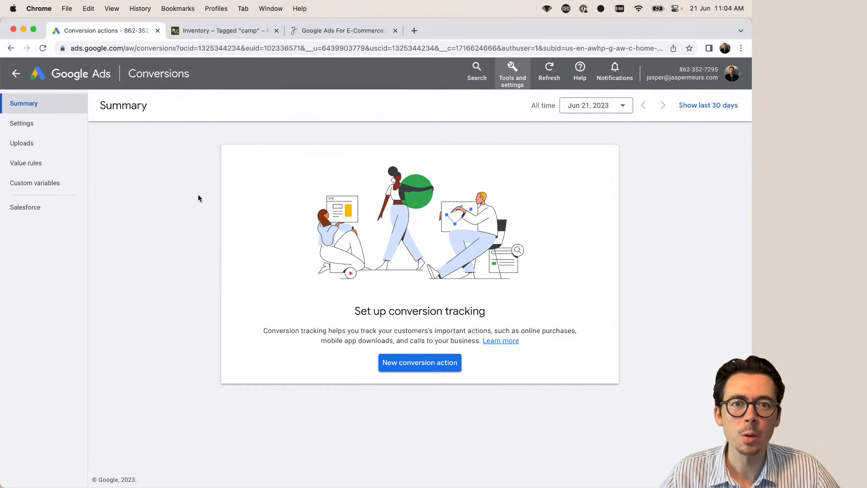
# - Search the web for "shopify GA4" in a new tab and open Shopify's "Setting up Google Analytics 4" help article
pyautogui.click(414, 30)
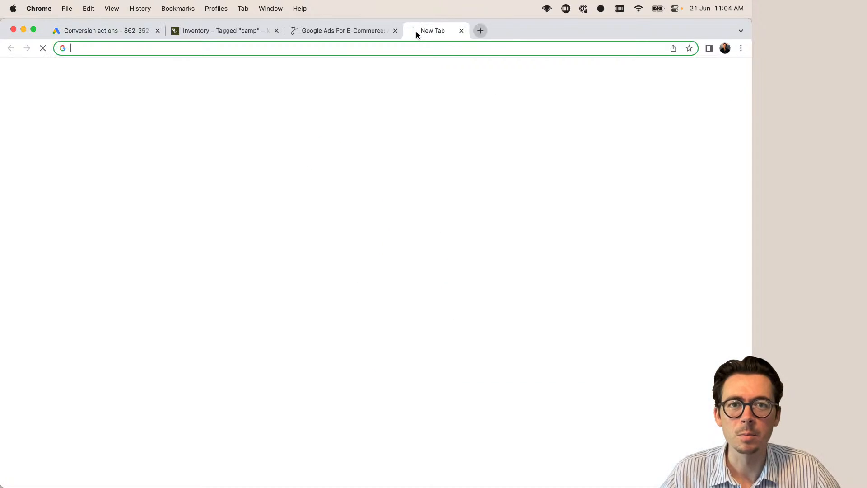
pyautogui.write('shopify GA4')
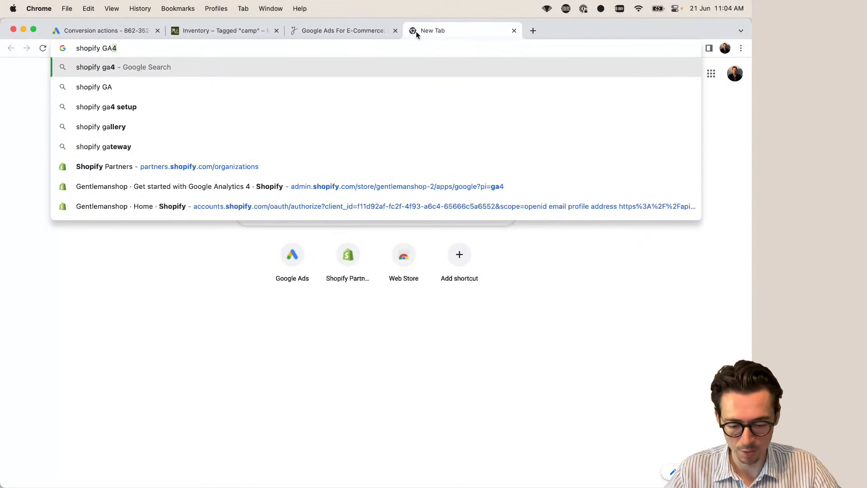
pyautogui.press('Return')
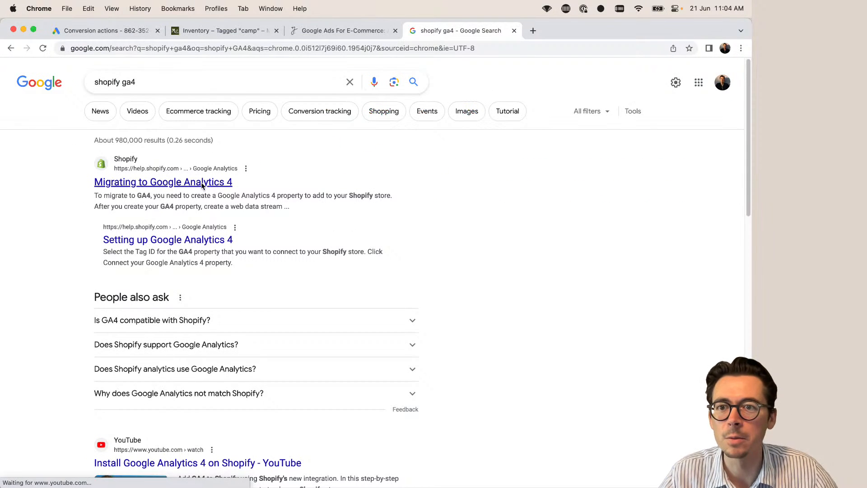
pyautogui.click(176, 243)
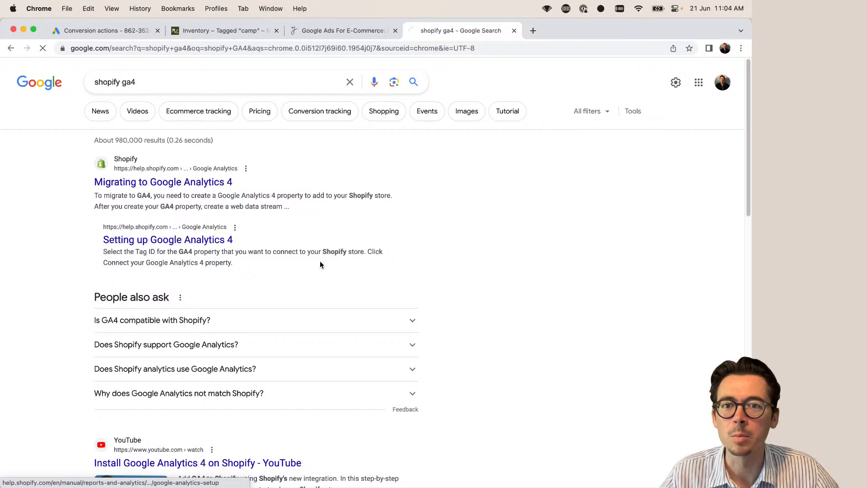
# - Skim the Google Analytics 4 setup guide through Step 3 on adding tags, and return to its beginning
pyautogui.scroll(-10, 334, 272)
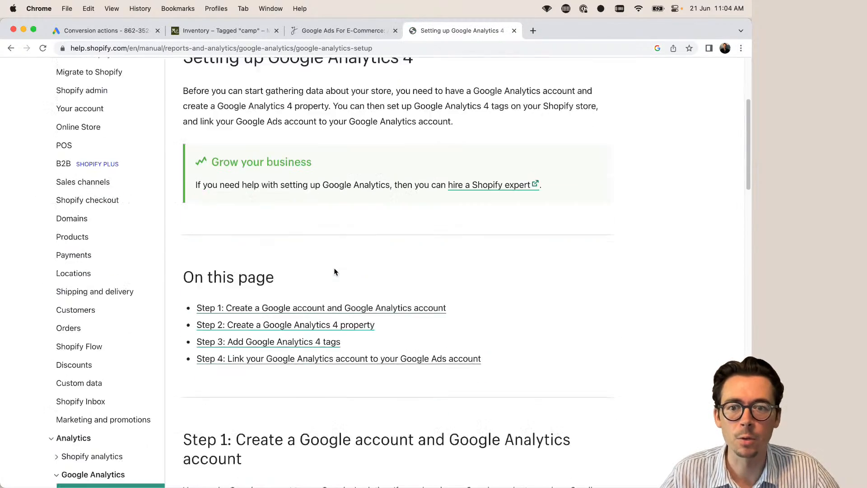
pyautogui.scroll(-5, 334, 268)
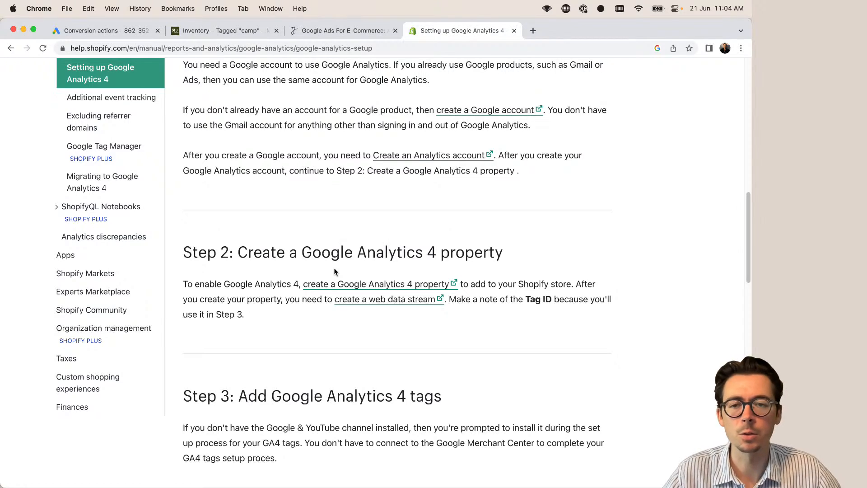
pyautogui.scroll(-3, 334, 215)
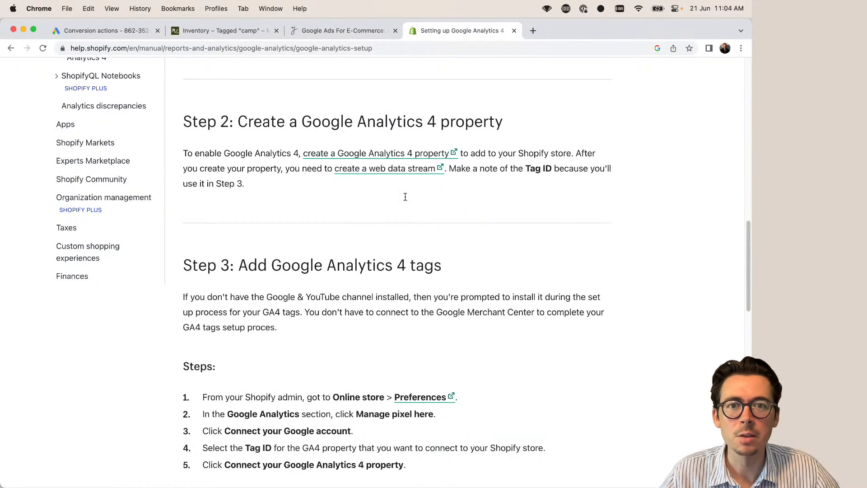
pyautogui.scroll(16, 405, 197)
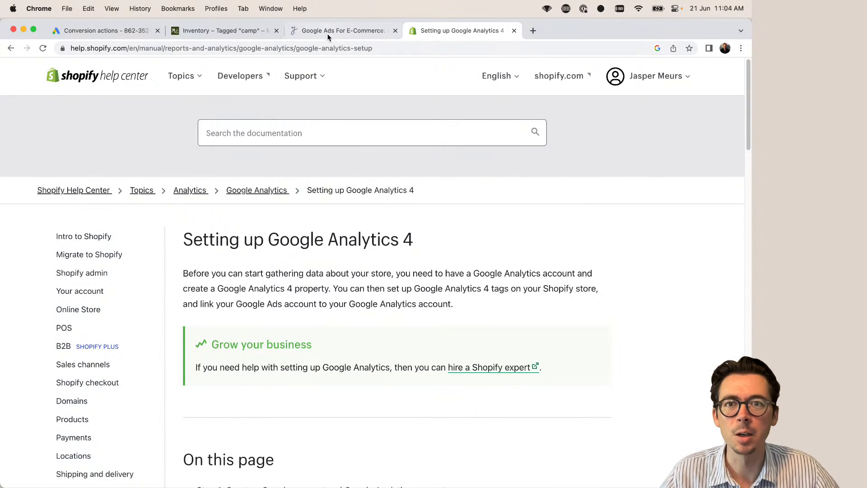
# - Go back to Google Ads, leave the Conversions page and start creating a new campaign
pyautogui.click(117, 30)
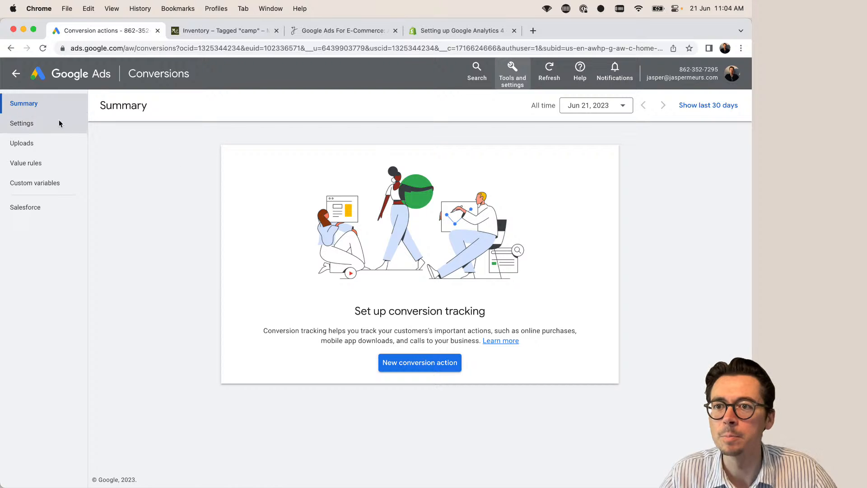
pyautogui.click(24, 75)
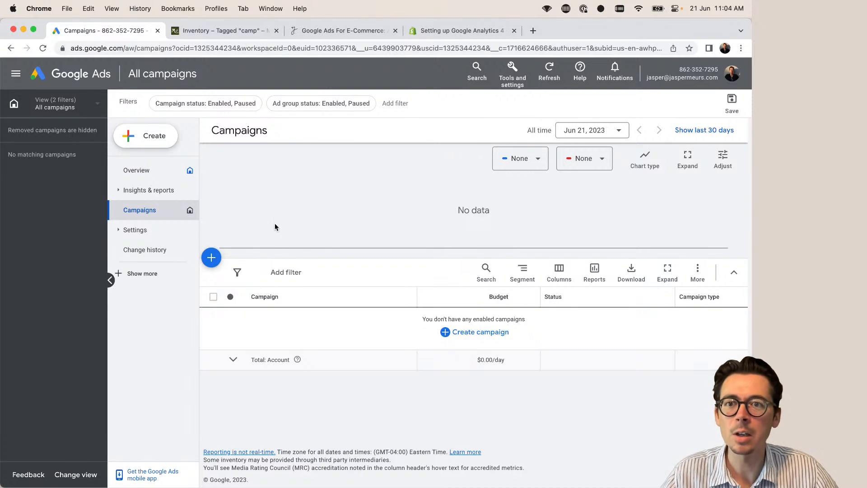
pyautogui.click(144, 138)
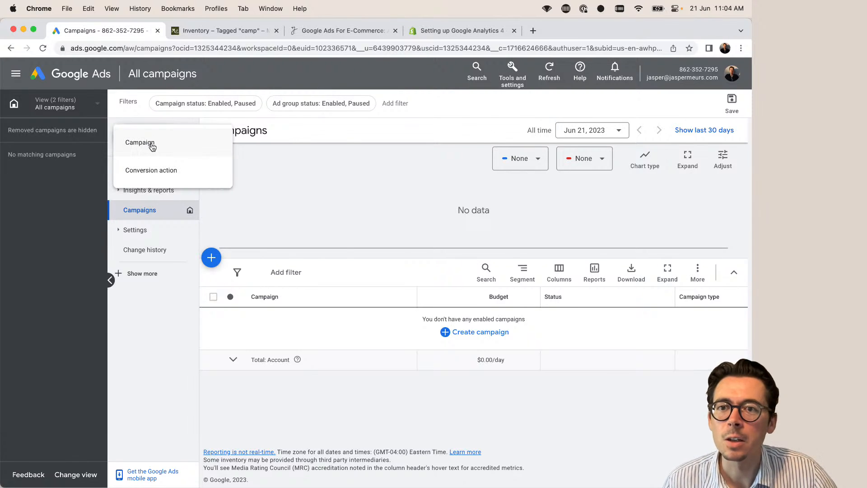
pyautogui.click(153, 144)
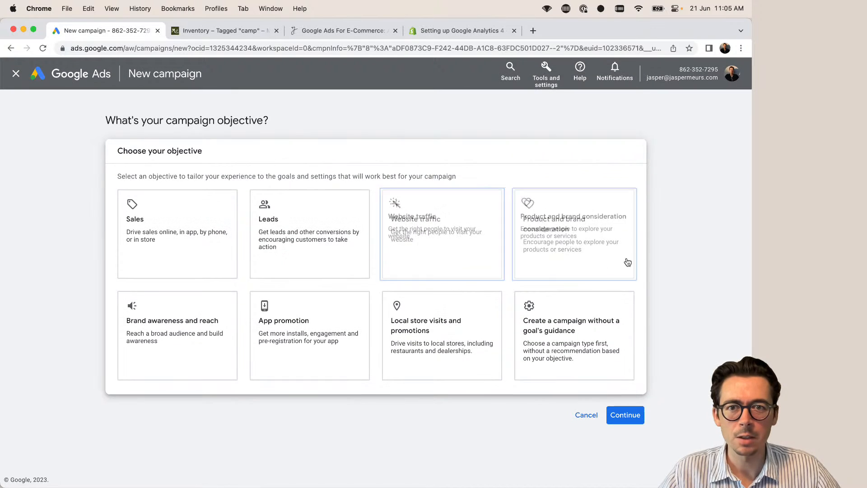
# - Choose a campaign without a goal's guidance, select the Search campaign type and set Website visits as the desired result
pyautogui.click(551, 328)
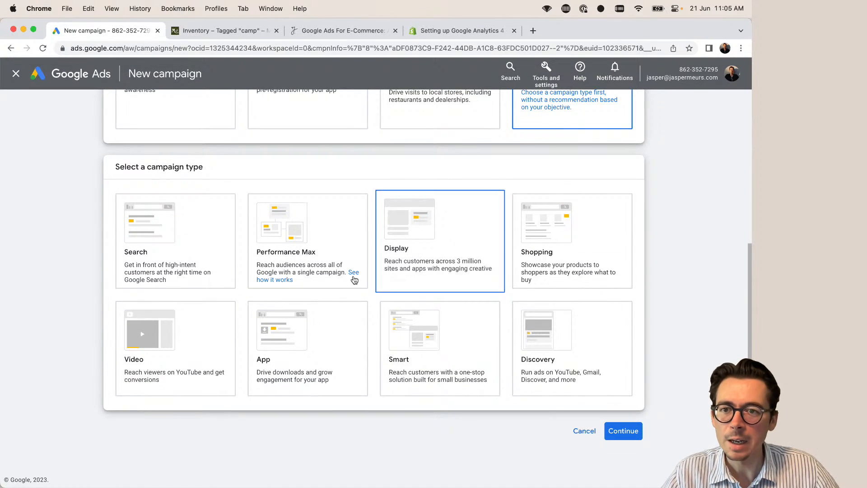
pyautogui.click(184, 252)
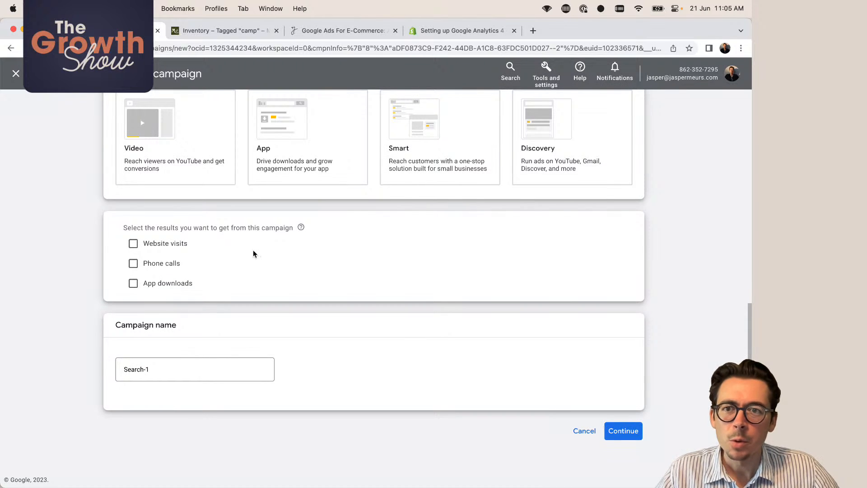
pyautogui.click(133, 244)
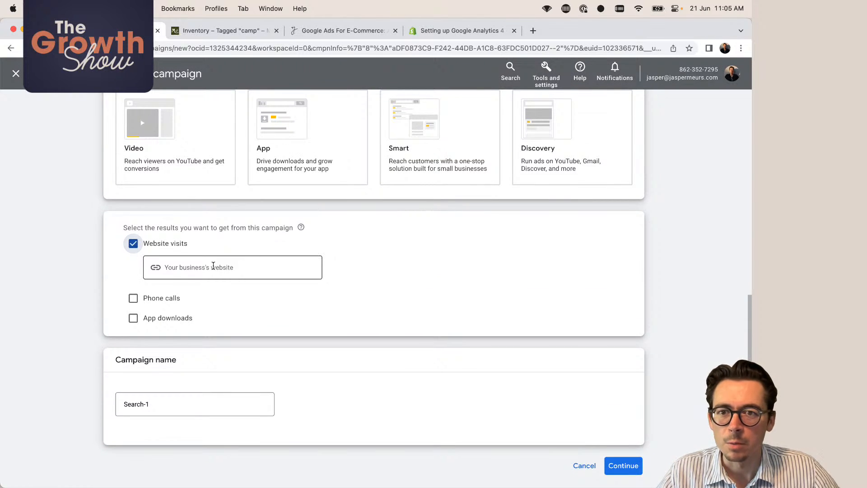
# - Replace the default campaign name with "Camping"
pyautogui.scroll(-2, 271, 289)
pyautogui.click(168, 376)
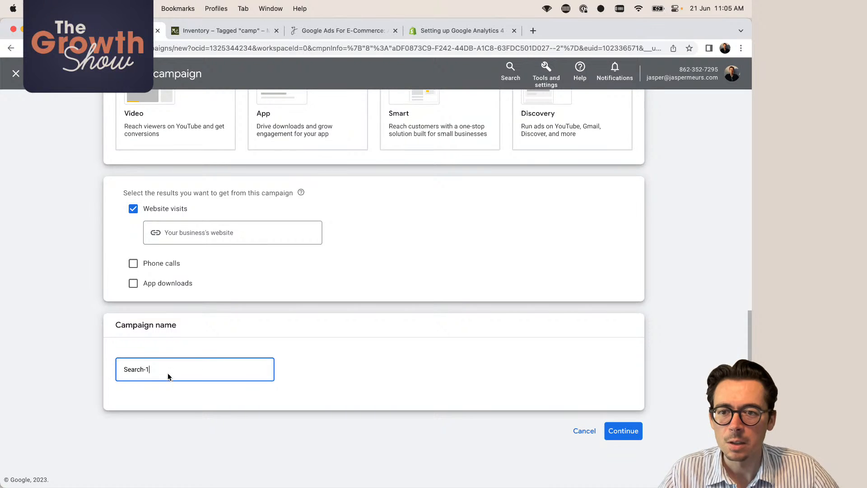
pyautogui.tripleClick(166, 368)
pyautogui.click(166, 367)
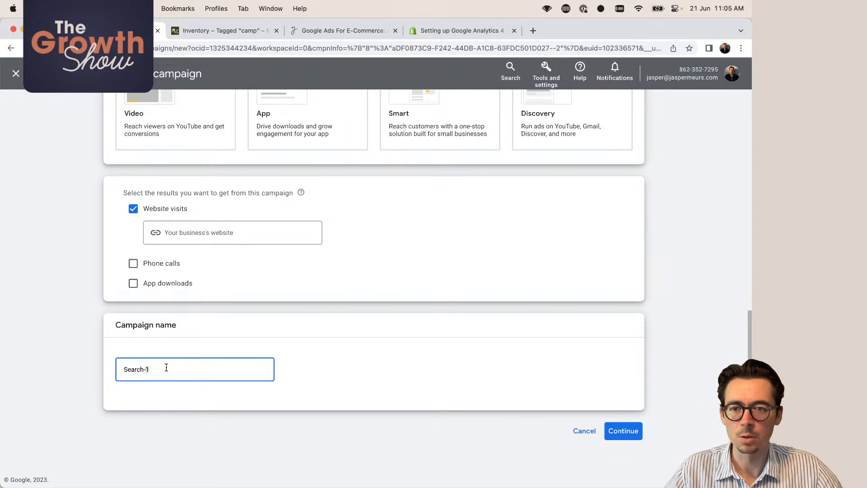
pyautogui.tripleClick(166, 368)
pyautogui.write('c')
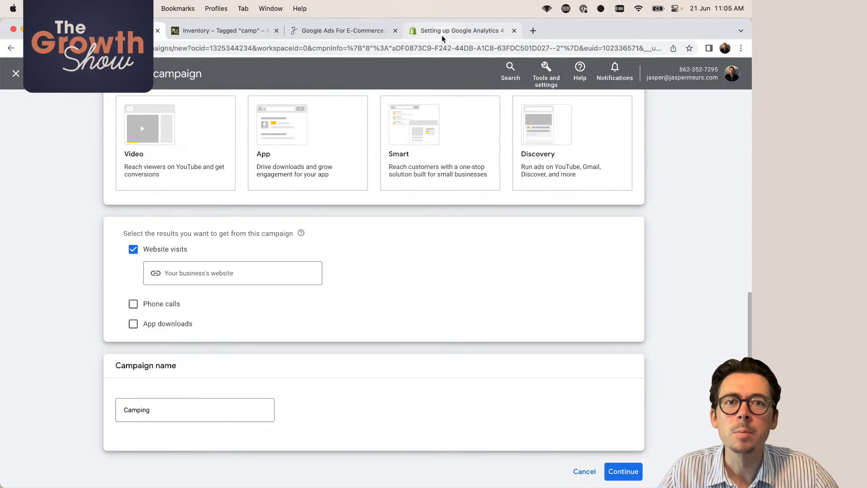
# - Switch to the Mollyjogger store and examine the Camping collection's full product range as the basis for the campaign
pyautogui.click(260, 31)
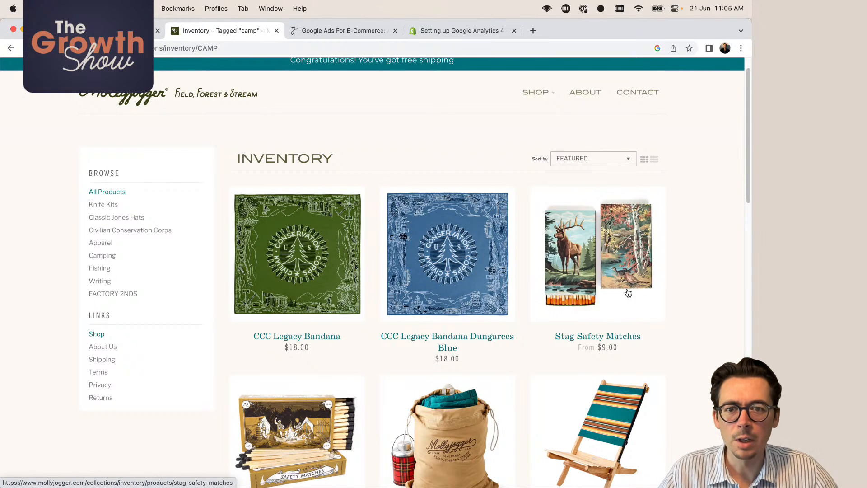
pyautogui.scroll(-6, 697, 291)
pyautogui.scroll(-1, 697, 292)
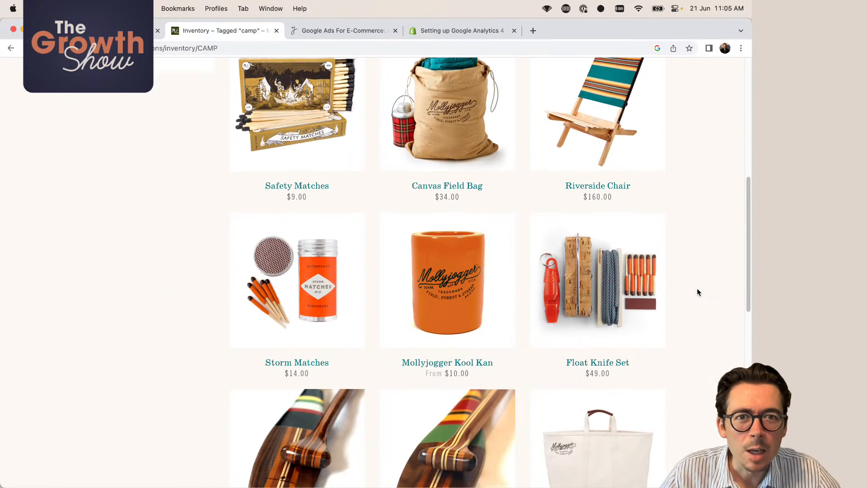
pyautogui.scroll(-8, 697, 291)
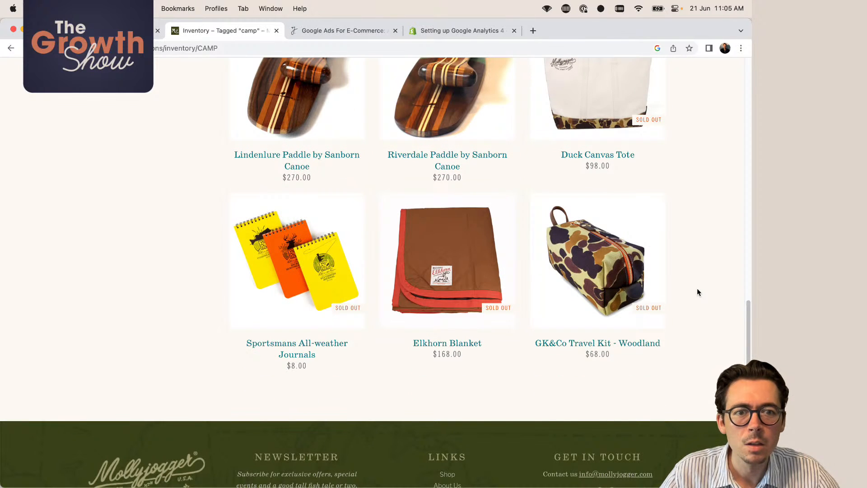
pyautogui.scroll(-1, 685, 239)
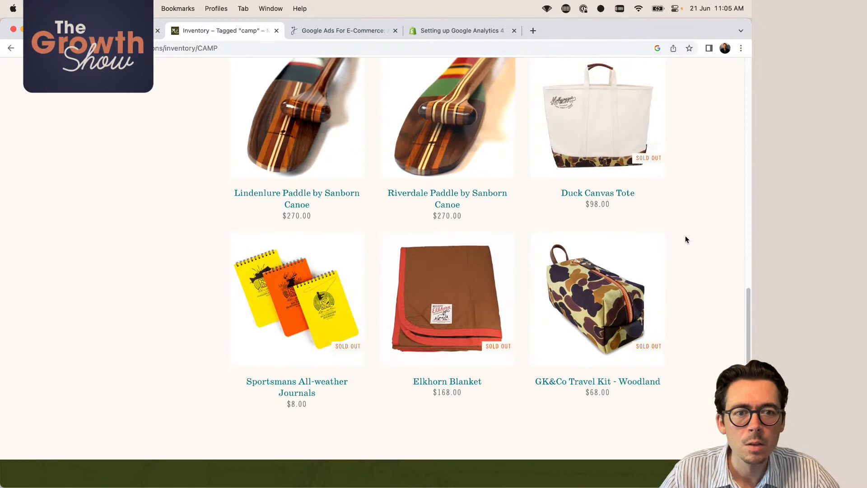
pyautogui.scroll(8, 685, 239)
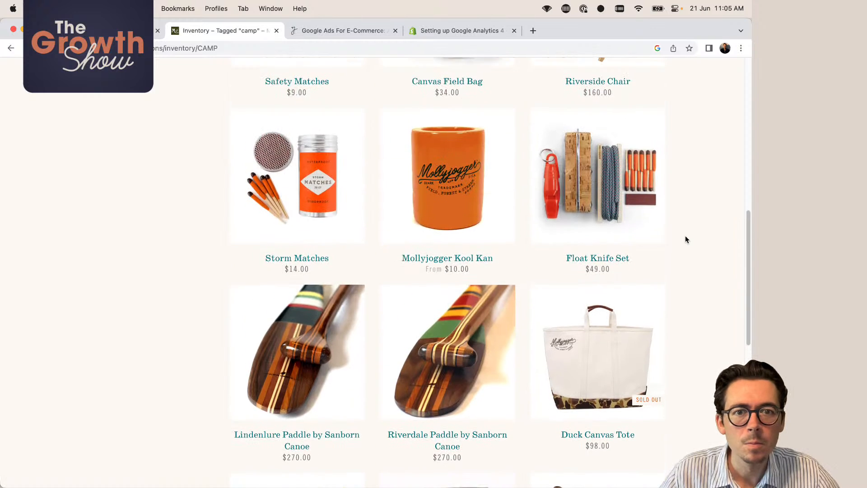
pyautogui.scroll(4, 685, 239)
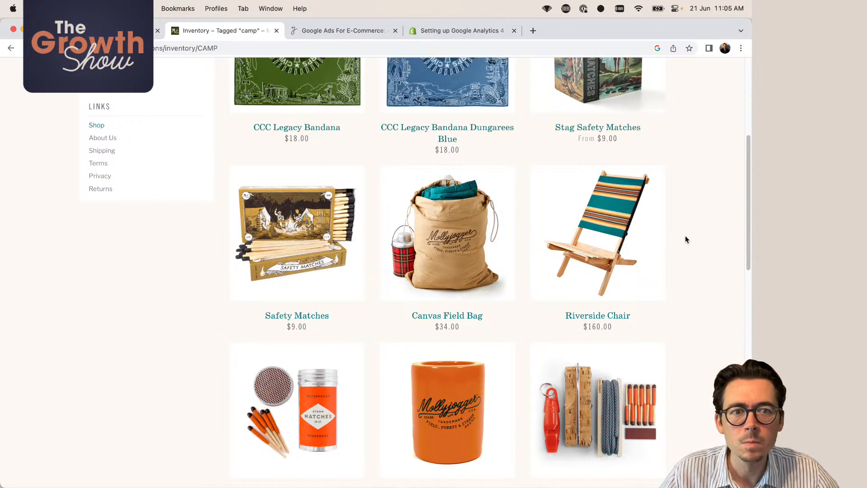
pyautogui.scroll(-1, 685, 239)
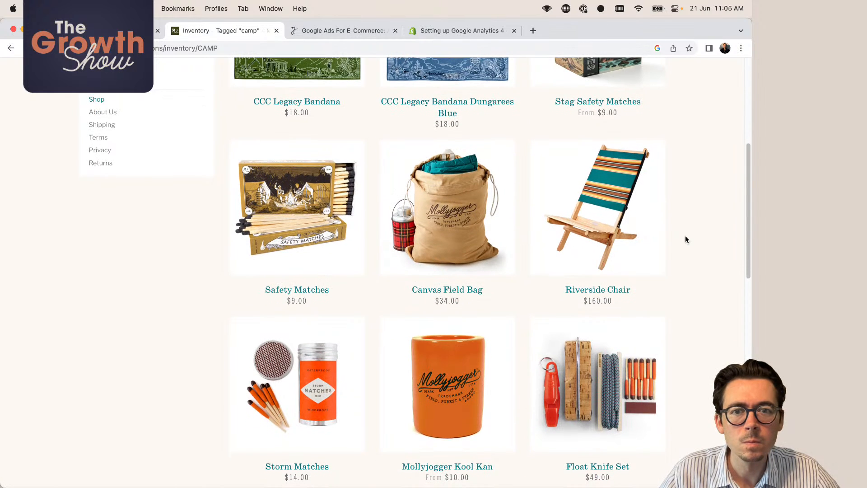
pyautogui.scroll(5, 685, 239)
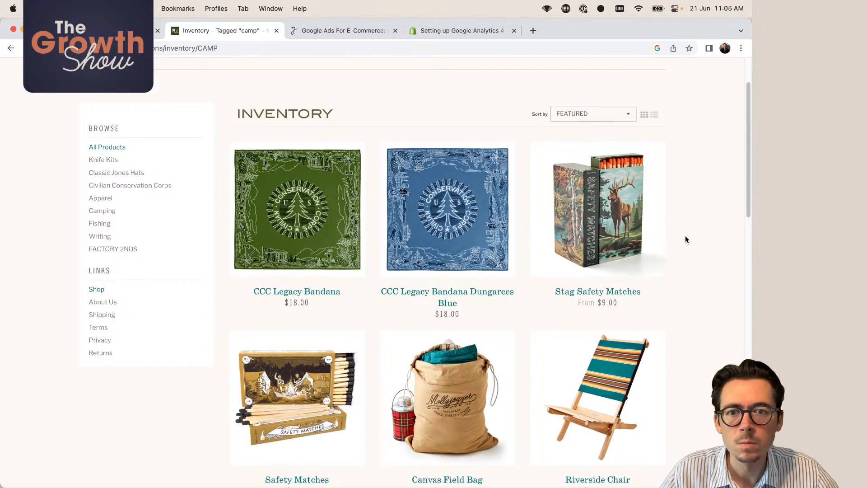
pyautogui.scroll(-20, 685, 239)
pyautogui.scroll(20, 685, 239)
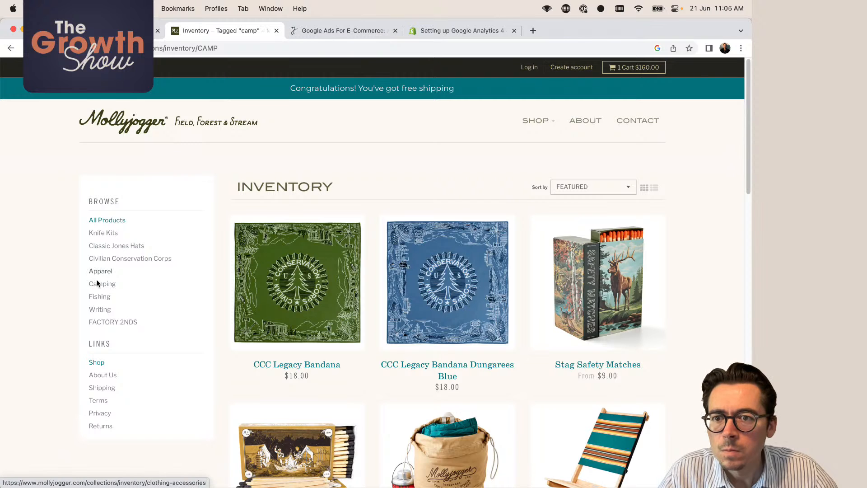
# - Leave the Mollyjogger store, return to the Shopify store examples and open Taylor Stitch from the Clothing and fashion category
pyautogui.click(100, 285)
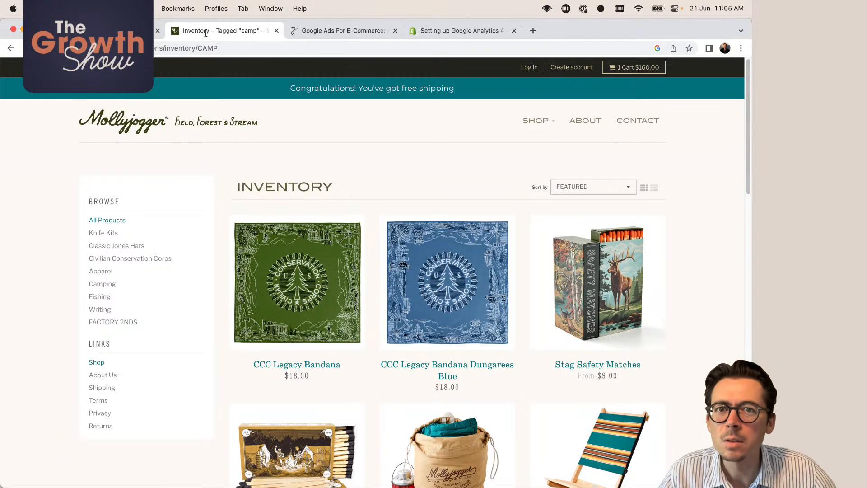
pyautogui.click(10, 48)
pyautogui.click(10, 49)
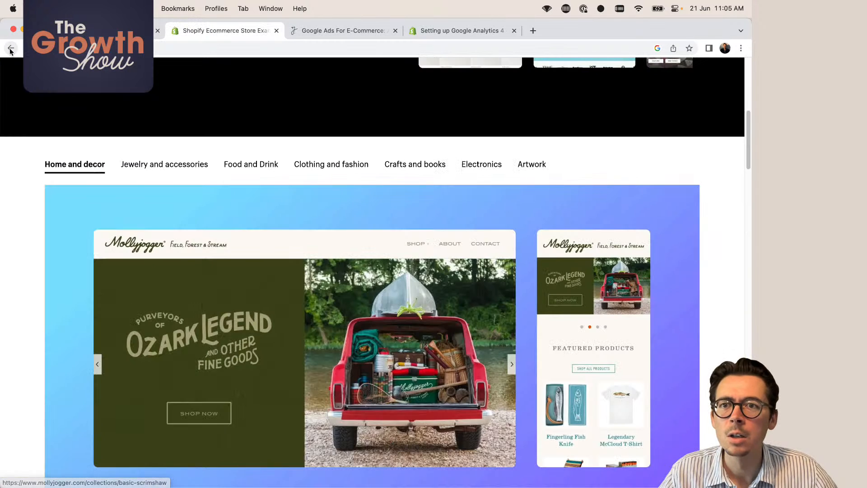
pyautogui.click(339, 173)
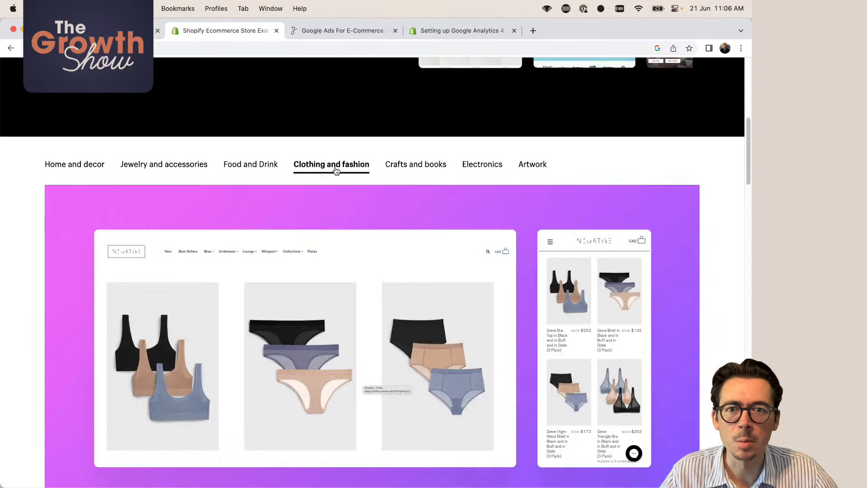
pyautogui.scroll(-5, 256, 204)
pyautogui.scroll(-5, 336, 223)
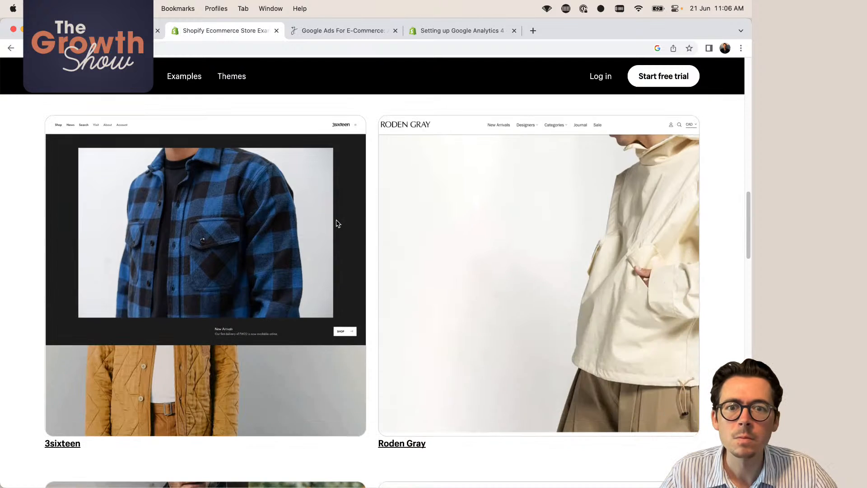
pyautogui.scroll(-4, 153, 357)
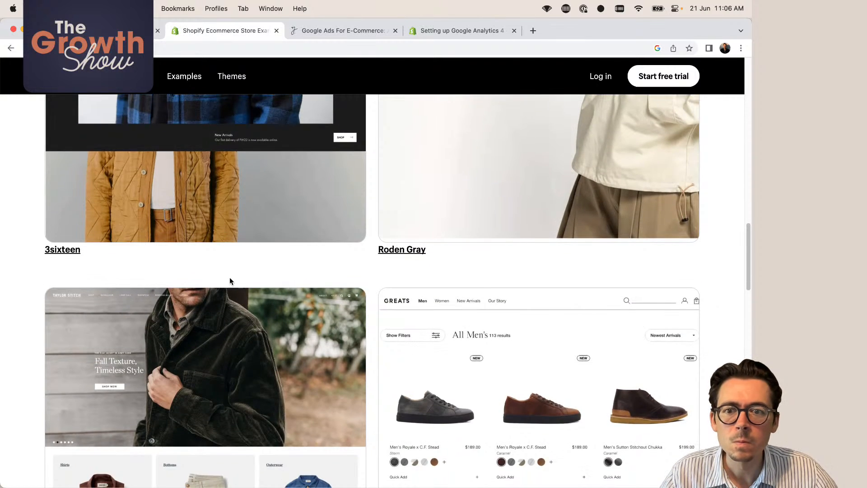
pyautogui.scroll(-3, 230, 283)
pyautogui.scroll(-2, 231, 280)
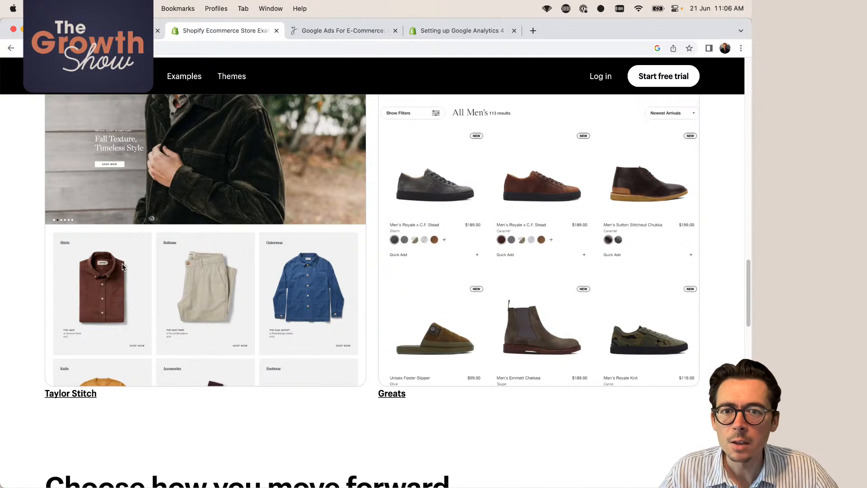
pyautogui.click(67, 394)
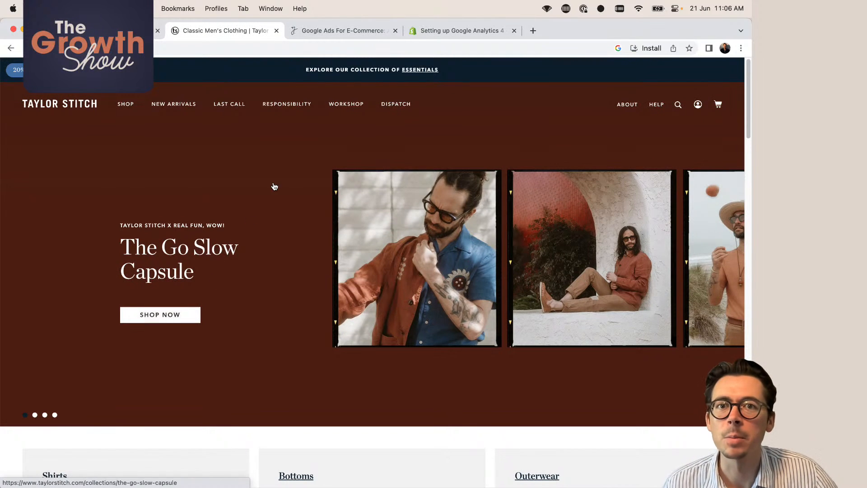
# - Switch to the Google Ads for e-commerce guide and review its example campaign and ad group structure for a clothing store
pyautogui.click(343, 31)
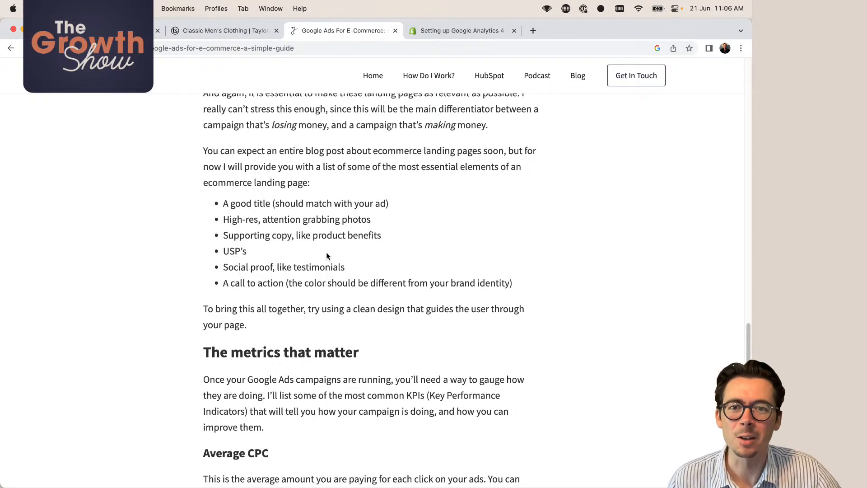
pyautogui.scroll(15, 326, 252)
pyautogui.scroll(5, 326, 252)
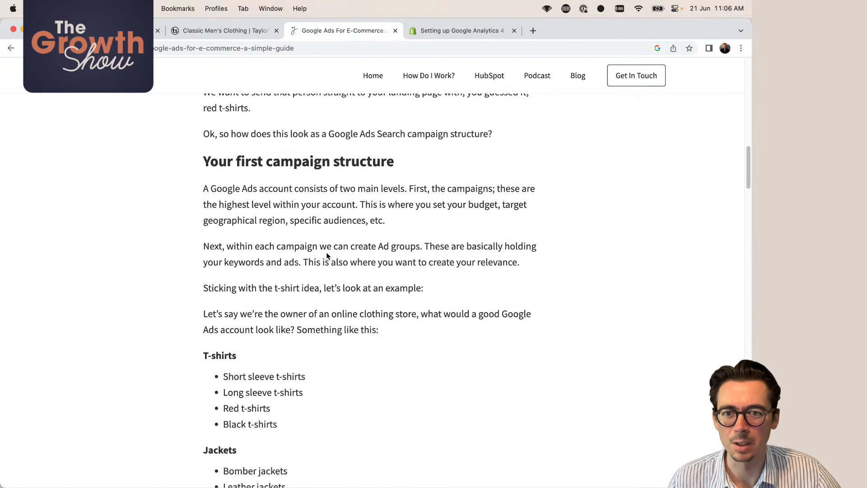
pyautogui.scroll(-2, 326, 252)
pyautogui.scroll(-3, 239, 331)
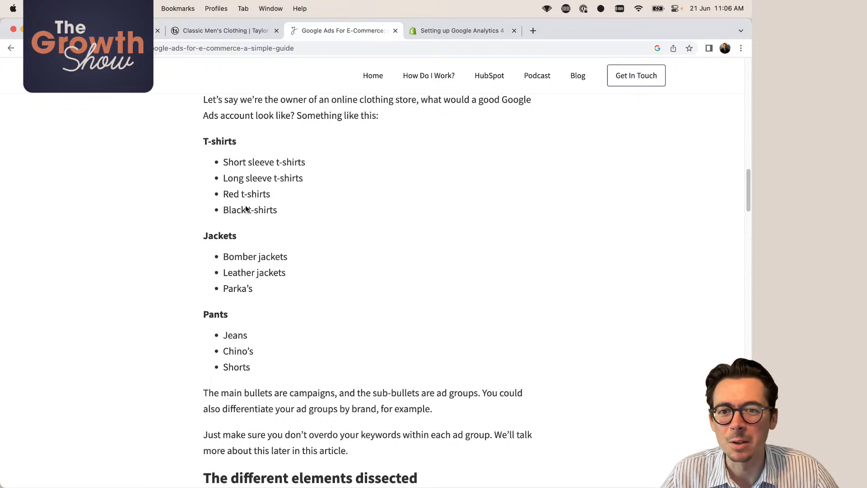
# - Return to the Taylor Stitch store, dismiss the 20% off sign-up popup and open the Shirts collection
pyautogui.click(210, 29)
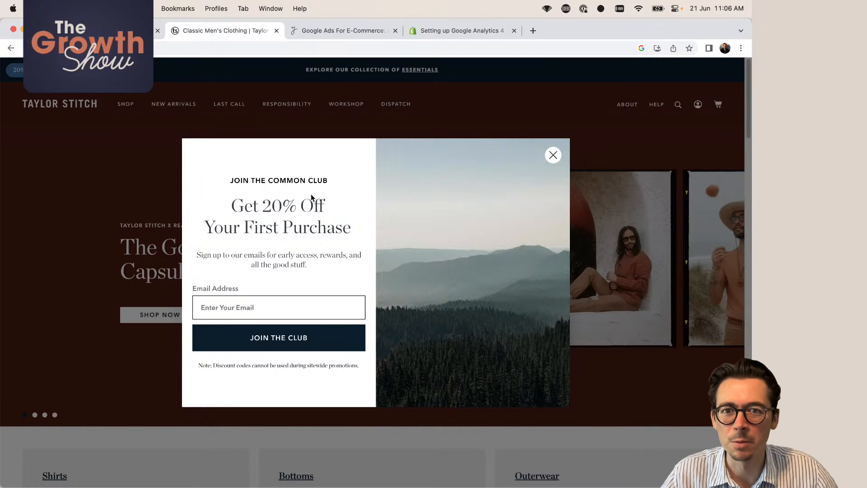
pyautogui.click(553, 155)
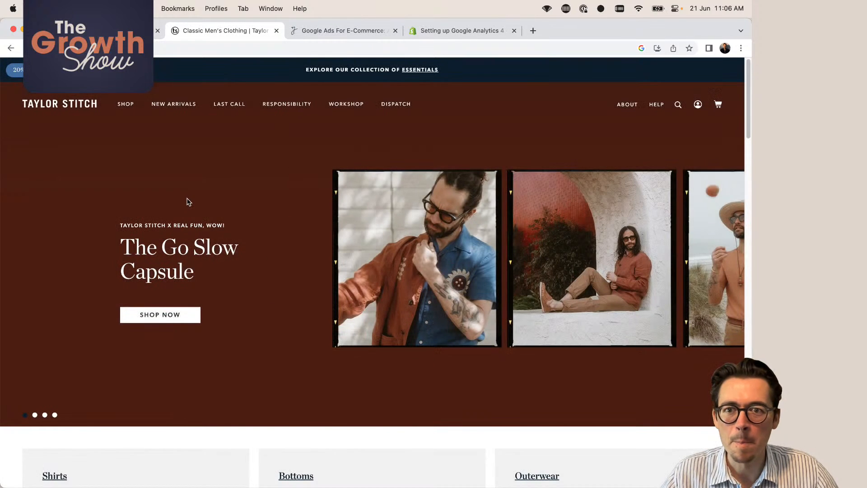
pyautogui.moveTo(139, 105)
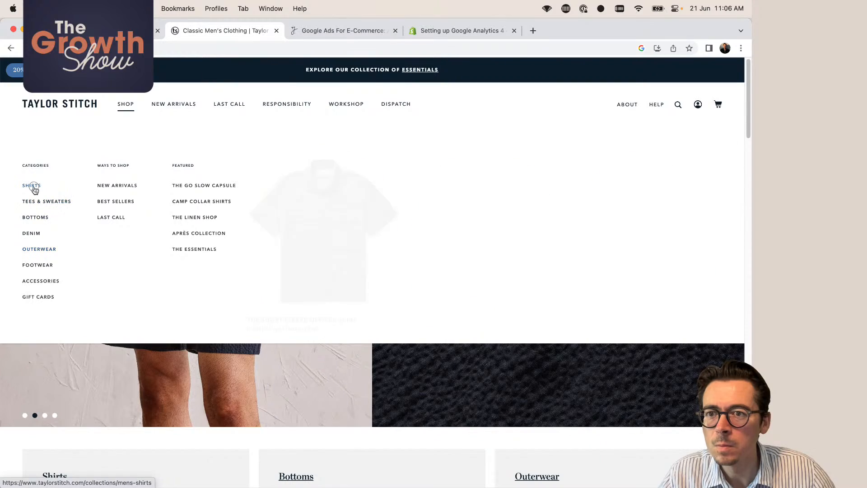
pyautogui.click(33, 189)
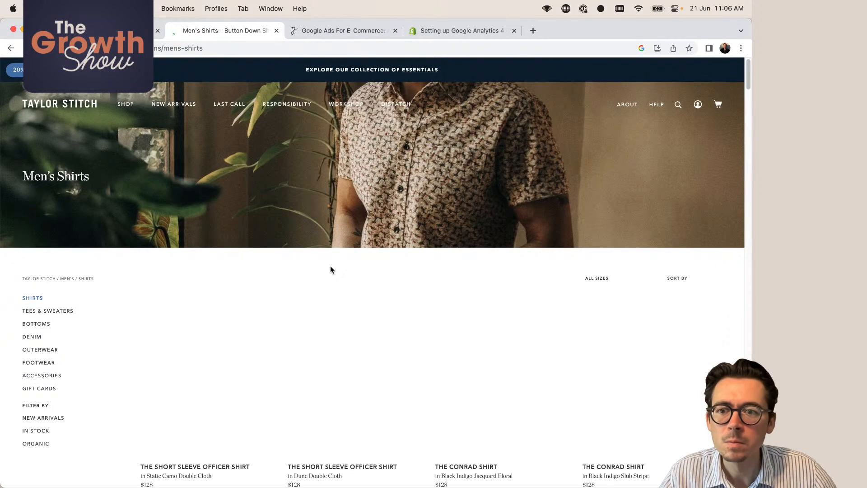
# - Examine the products and categories on the Men's Shirts page as a possible basis for the campaign
pyautogui.scroll(-4, 330, 270)
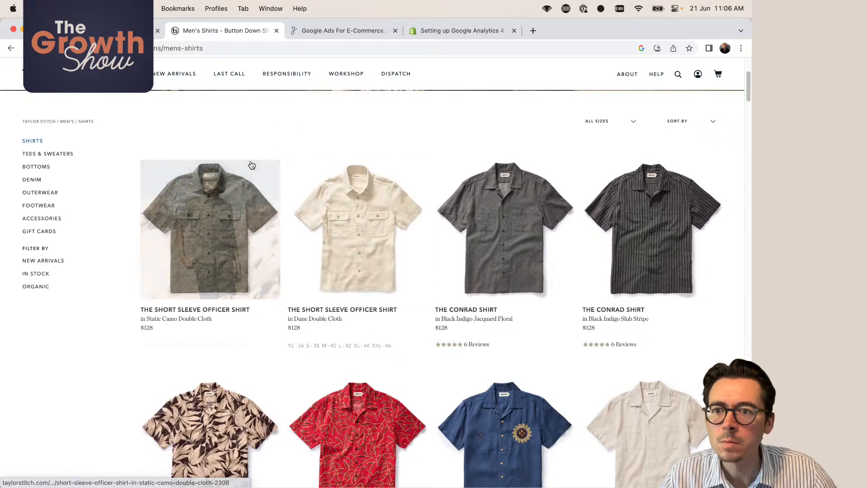
pyautogui.scroll(-2, 516, 344)
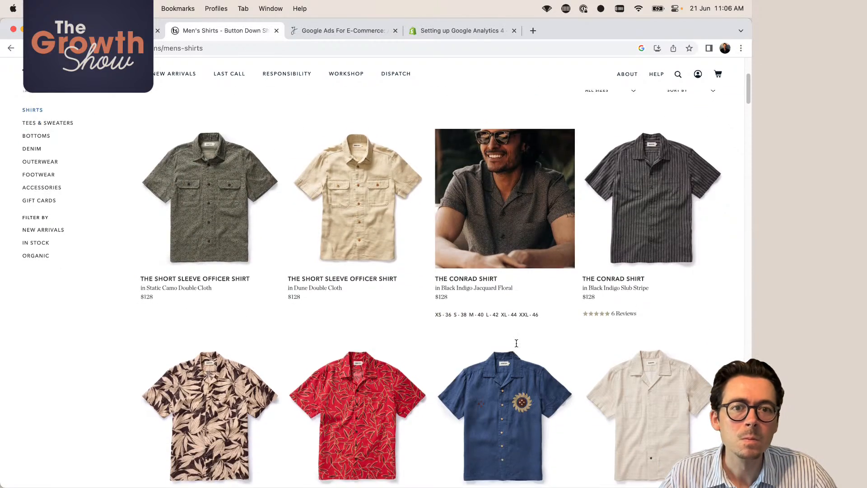
pyautogui.scroll(-10, 516, 343)
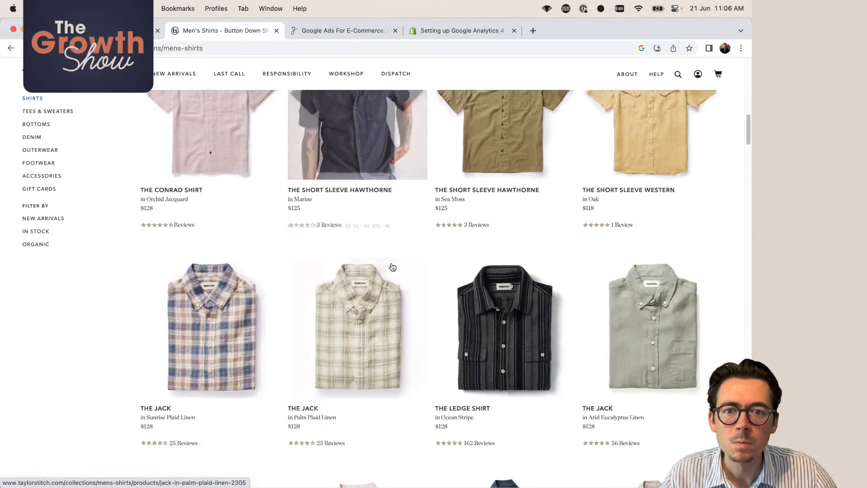
pyautogui.scroll(15, 392, 267)
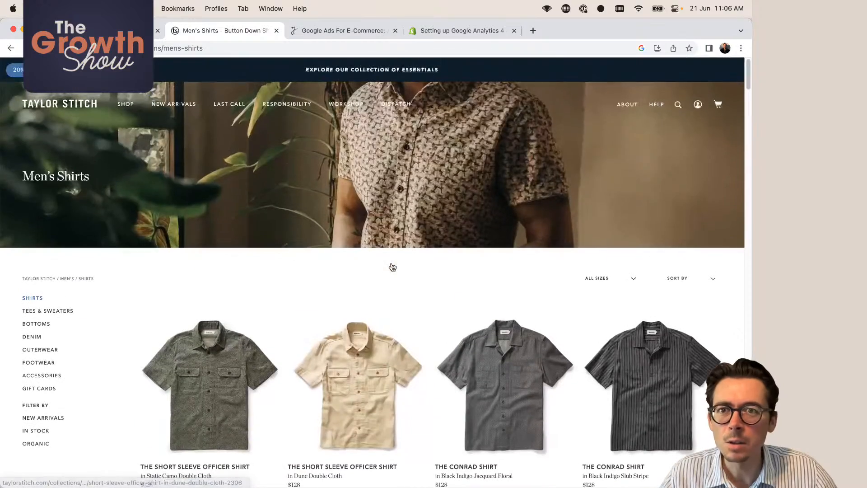
pyautogui.scroll(-3, 86, 288)
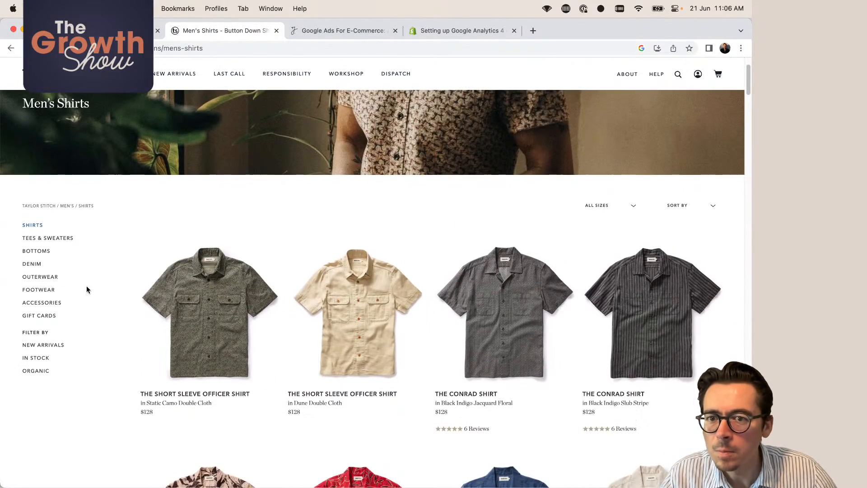
pyautogui.scroll(-4, 99, 268)
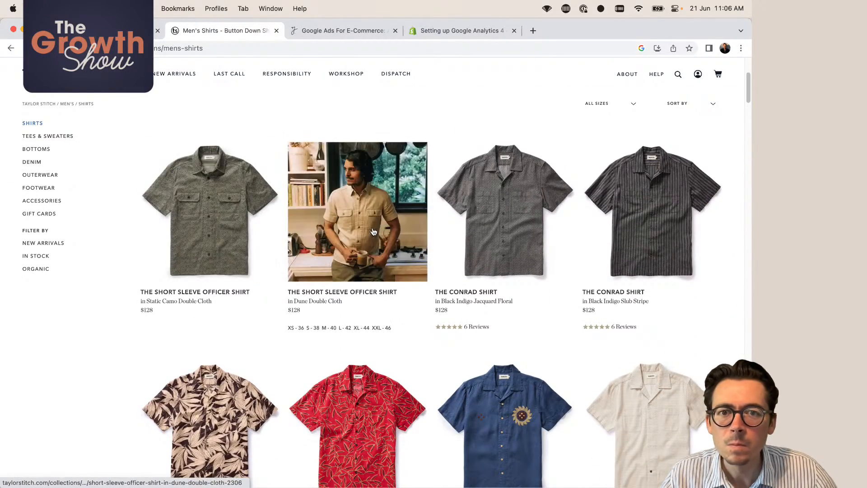
pyautogui.scroll(7, 216, 226)
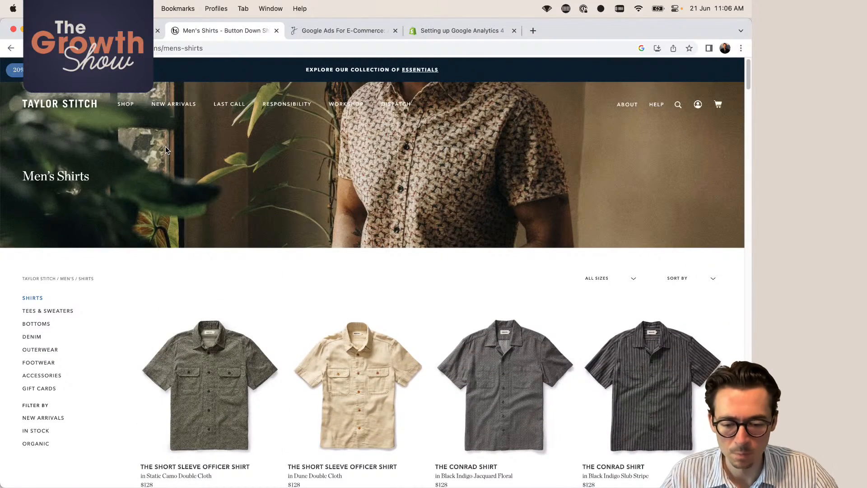
# - Go back to the Shopify store examples and look through the Home and decor stores for a suitable example
pyautogui.click(10, 48)
pyautogui.click(9, 48)
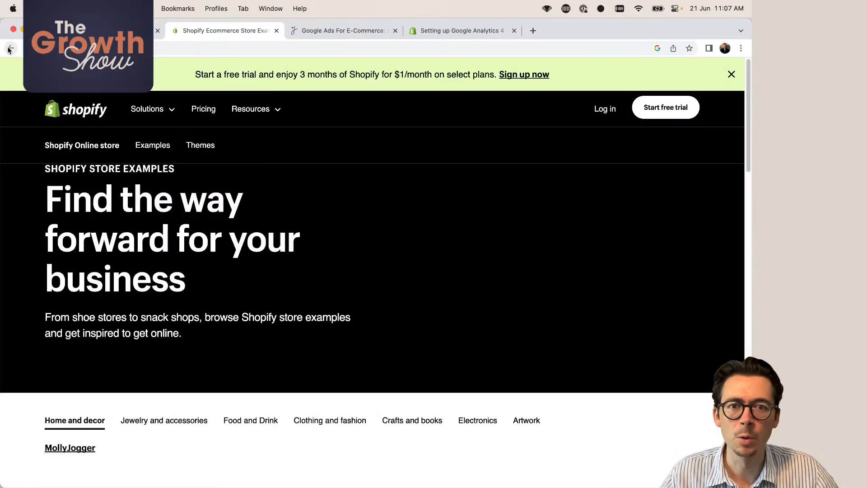
pyautogui.scroll(-15, 418, 263)
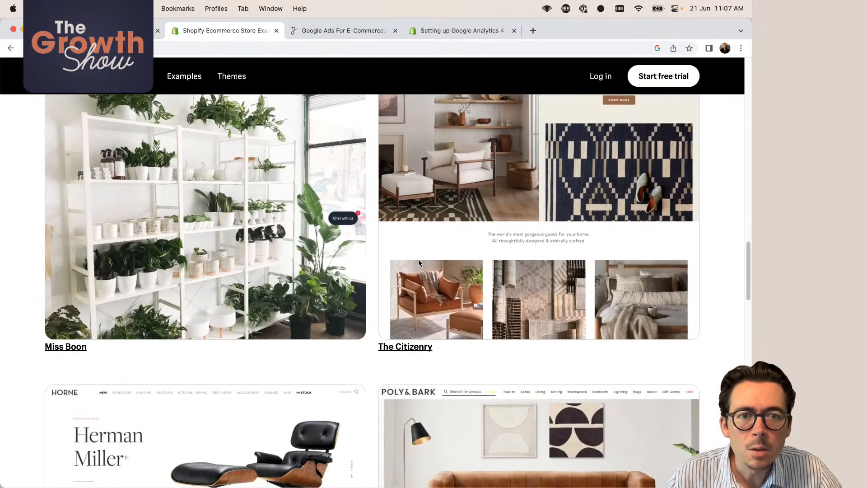
pyautogui.scroll(4, 418, 263)
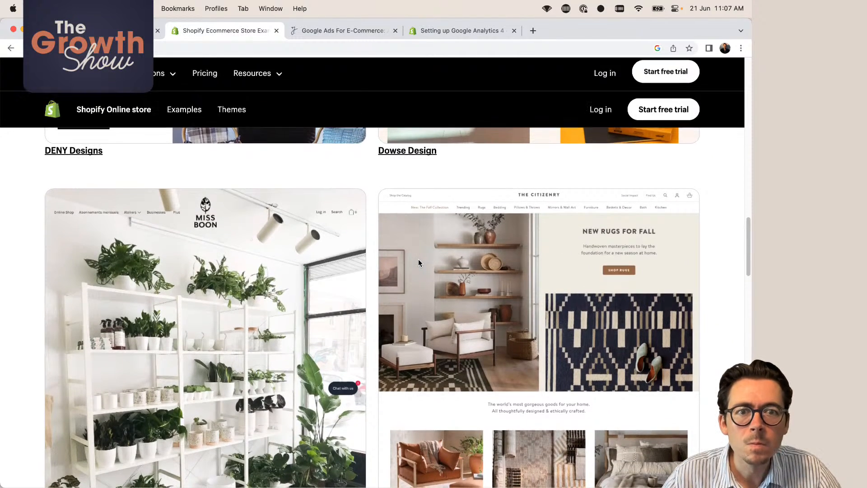
pyautogui.scroll(-6, 419, 260)
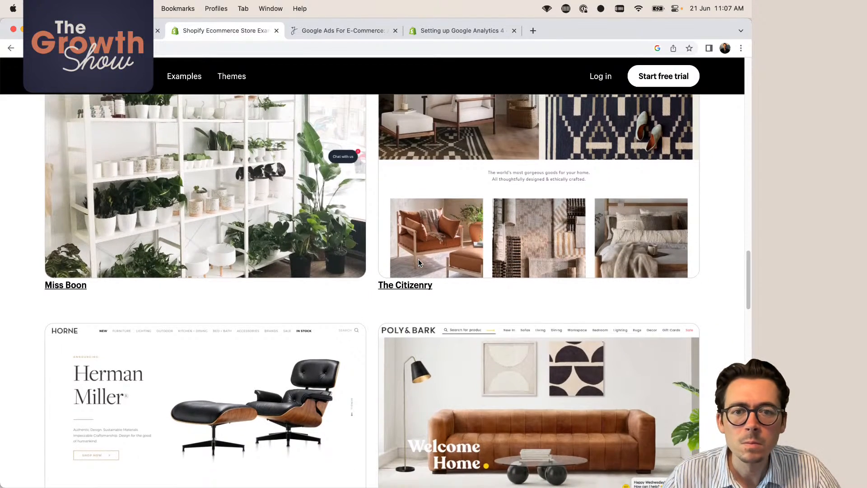
pyautogui.scroll(1, 418, 262)
pyautogui.scroll(-3, 418, 262)
pyautogui.scroll(-4, 418, 263)
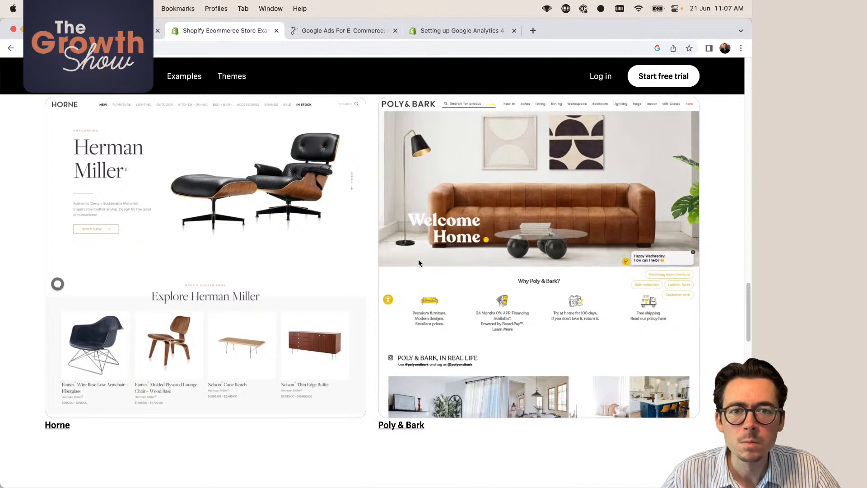
pyautogui.scroll(20, 418, 262)
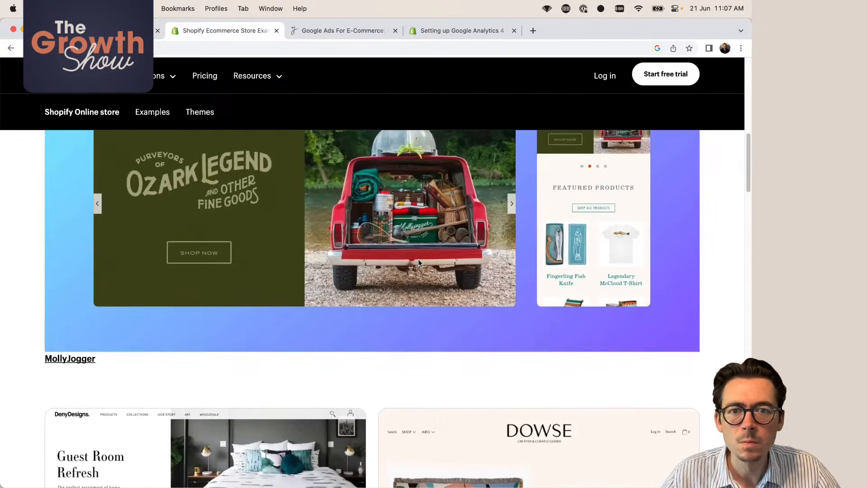
pyautogui.scroll(8, 419, 262)
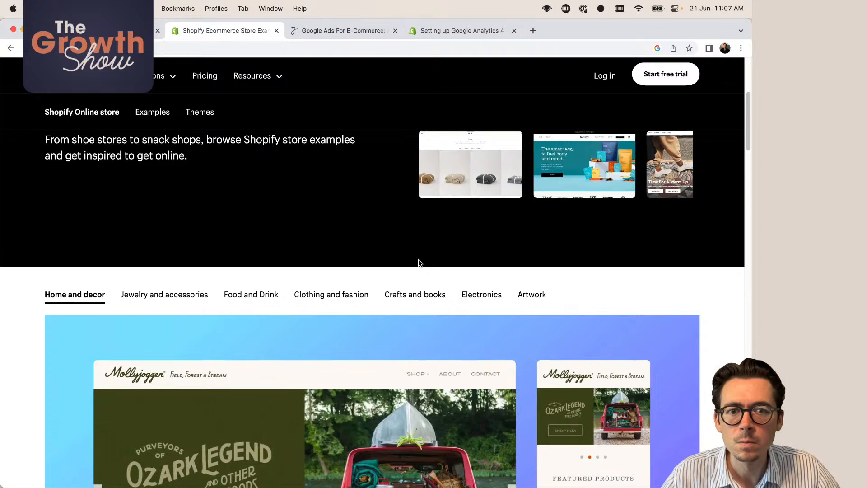
# - Look through the Jewelry and accessories store examples for a store suited to the campaign
pyautogui.scroll(-1, 418, 261)
pyautogui.click(166, 279)
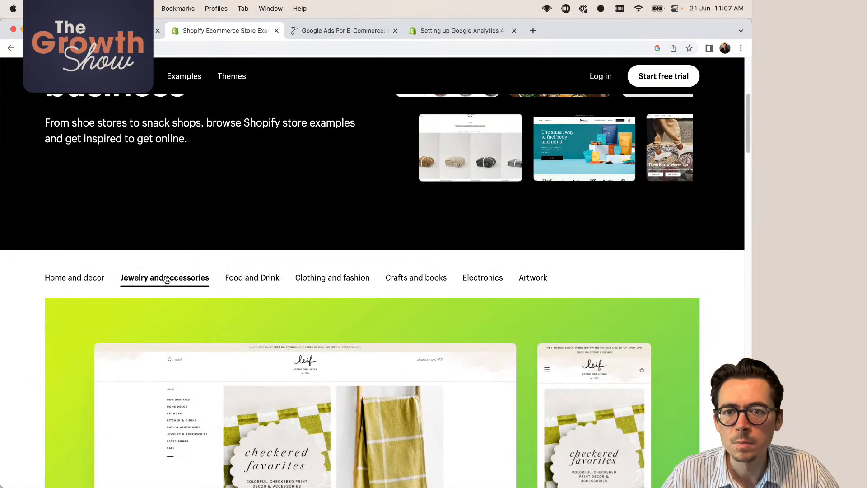
pyautogui.scroll(-15, 167, 279)
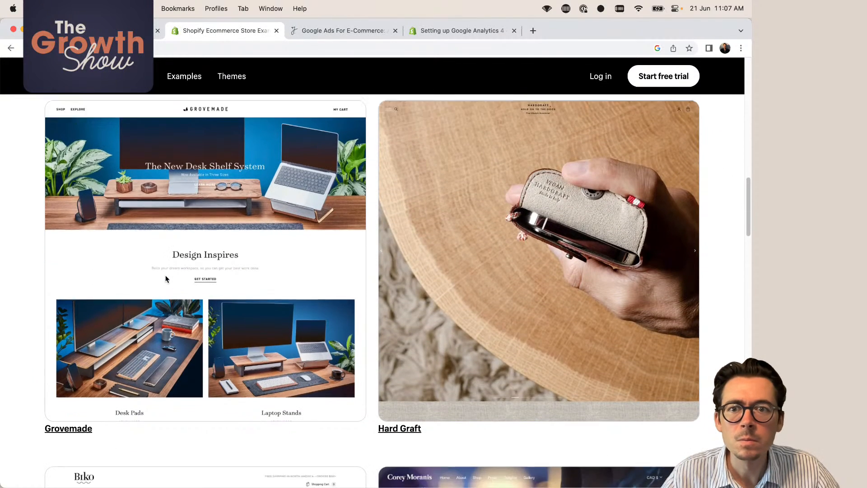
pyautogui.scroll(-5, 165, 278)
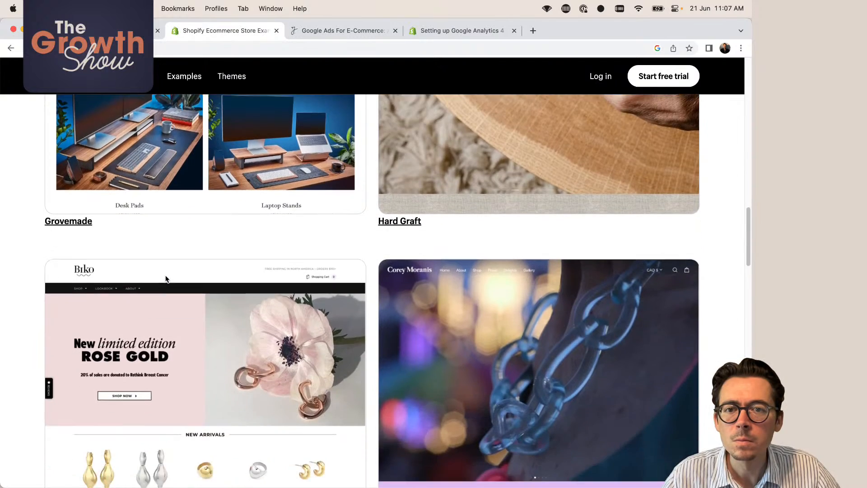
pyautogui.scroll(-4, 165, 279)
pyautogui.scroll(-5, 166, 278)
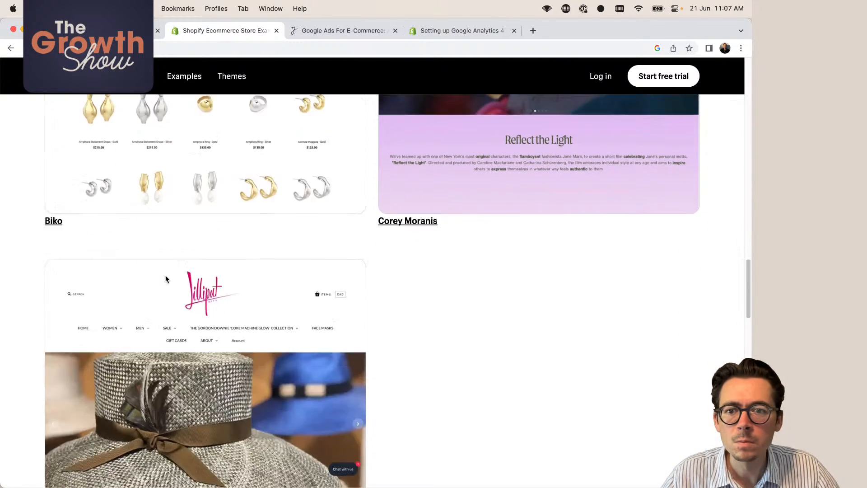
pyautogui.scroll(-8, 165, 278)
pyautogui.scroll(5, 165, 278)
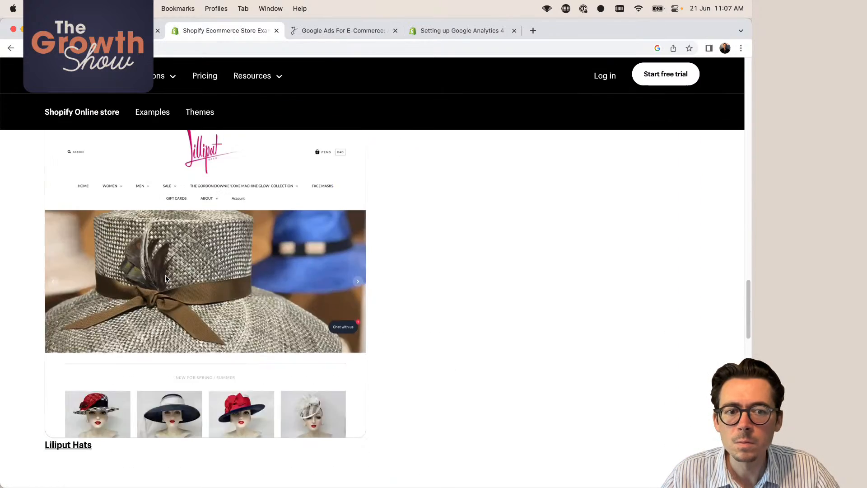
pyautogui.scroll(10, 166, 278)
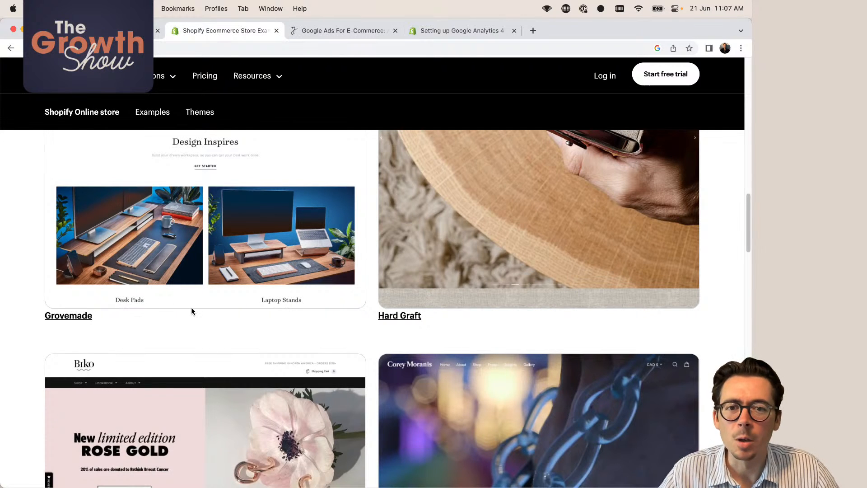
pyautogui.scroll(5, 204, 333)
pyautogui.scroll(10, 204, 333)
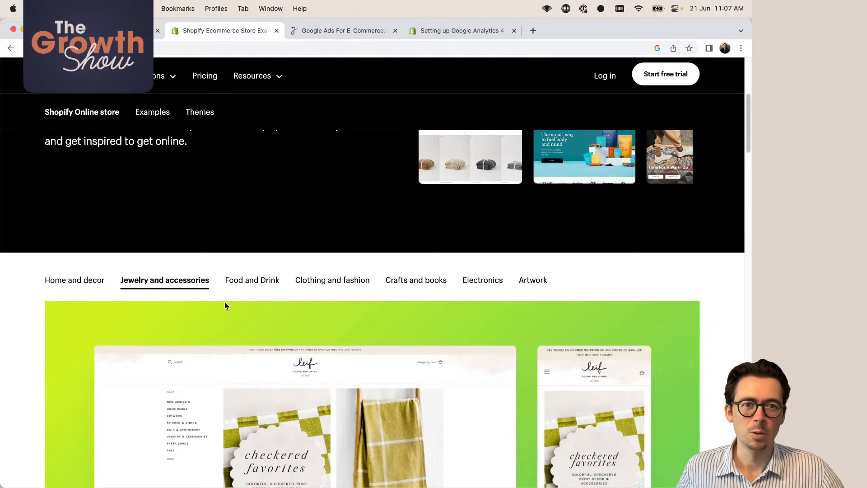
# - Look further through the Jewelry and accessories store examples and open the Grovemade store
pyautogui.scroll(-2, 225, 306)
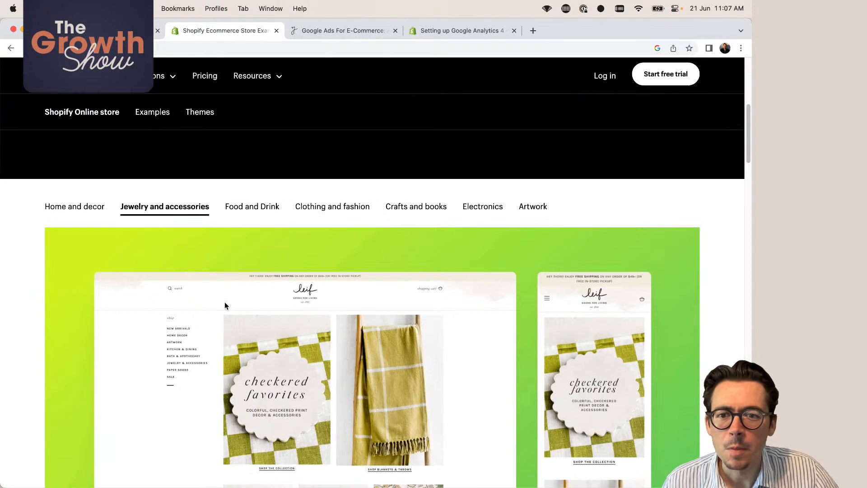
pyautogui.scroll(-9, 224, 306)
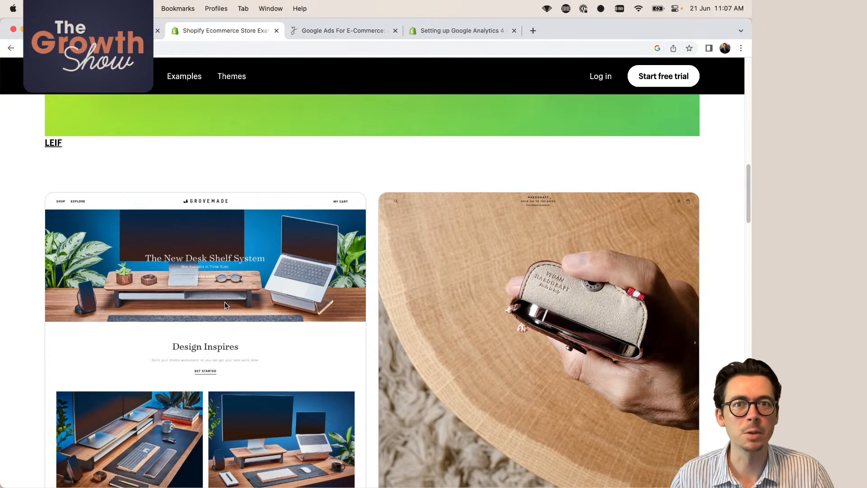
pyautogui.scroll(-4, 225, 306)
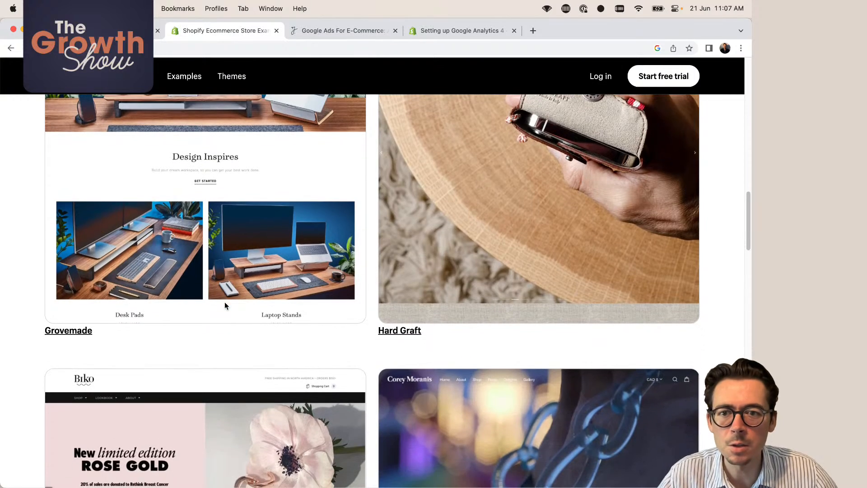
pyautogui.click(57, 333)
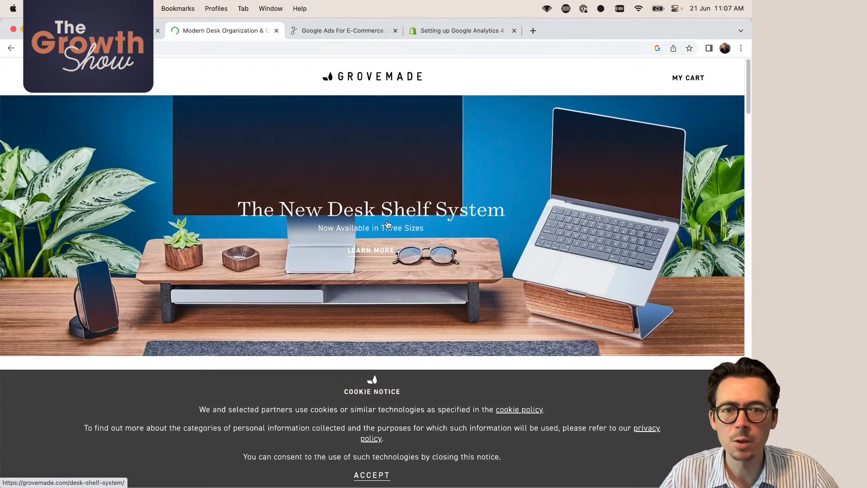
# - Accept the Grovemade cookie notice and open the Monitor Stands category from the store's Stands range
pyautogui.click(372, 475)
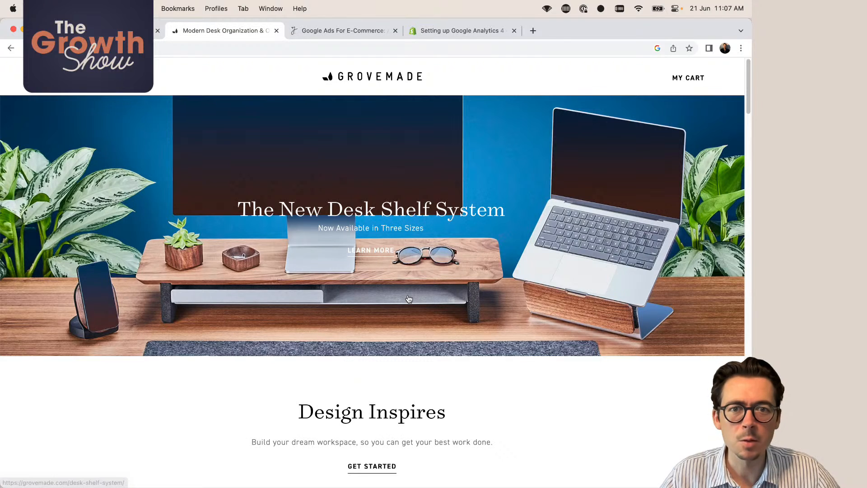
pyautogui.moveTo(45, 78)
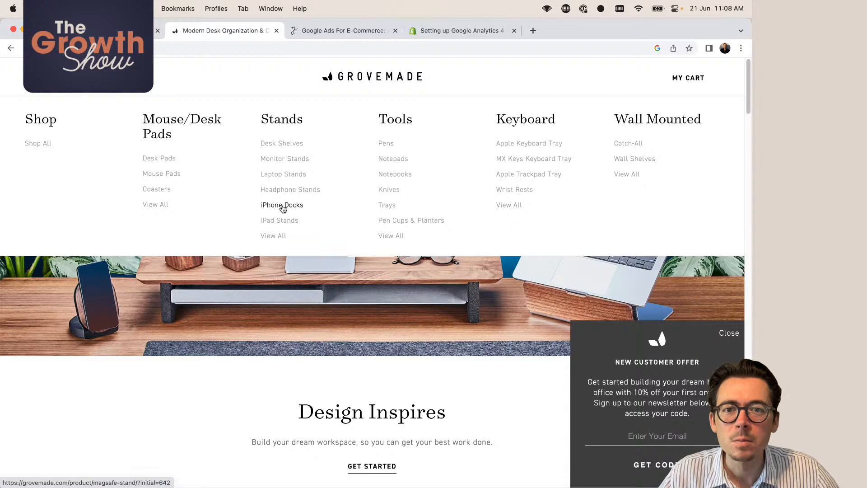
pyautogui.click(284, 161)
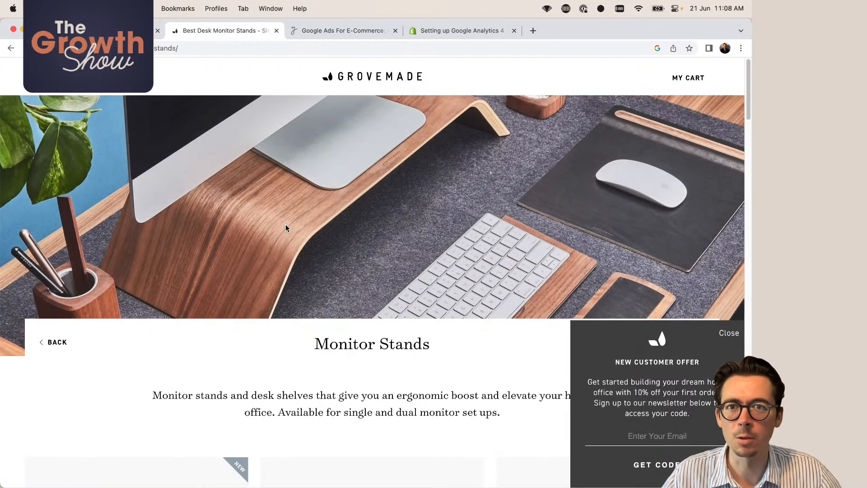
# - Switch back to the Google Ads campaign draft and rename the campaign as Monitor Stands
pyautogui.click(135, 30)
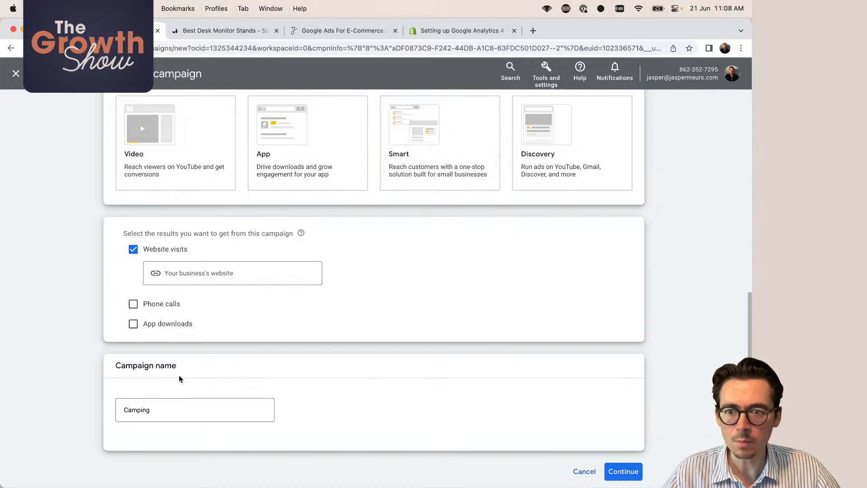
pyautogui.doubleClick(149, 408)
pyautogui.write('Moni')
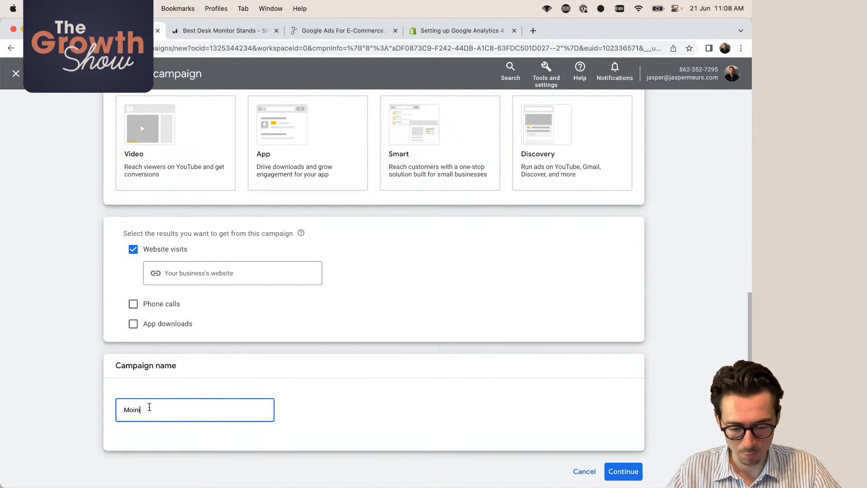
pyautogui.press('BackSpace')
pyautogui.write('nitor Stands')
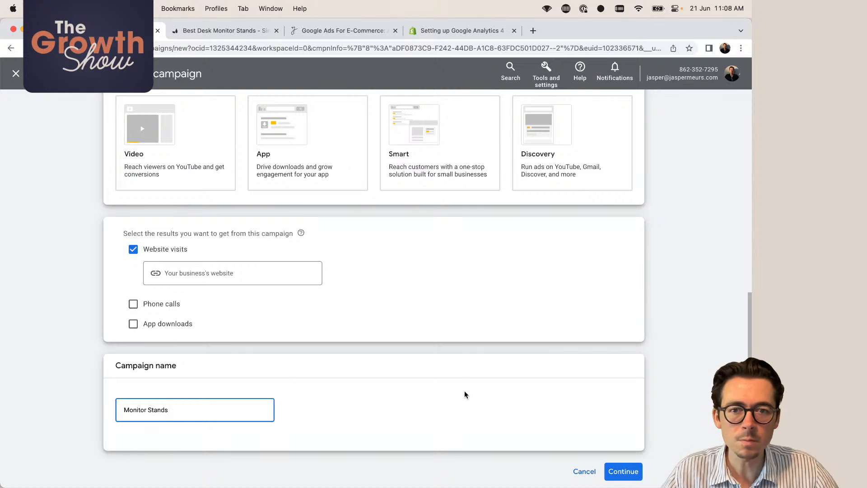
# - Continue to the bidding settings and exit the campaign creation guide
pyautogui.scroll(-2, 542, 420)
pyautogui.click(605, 434)
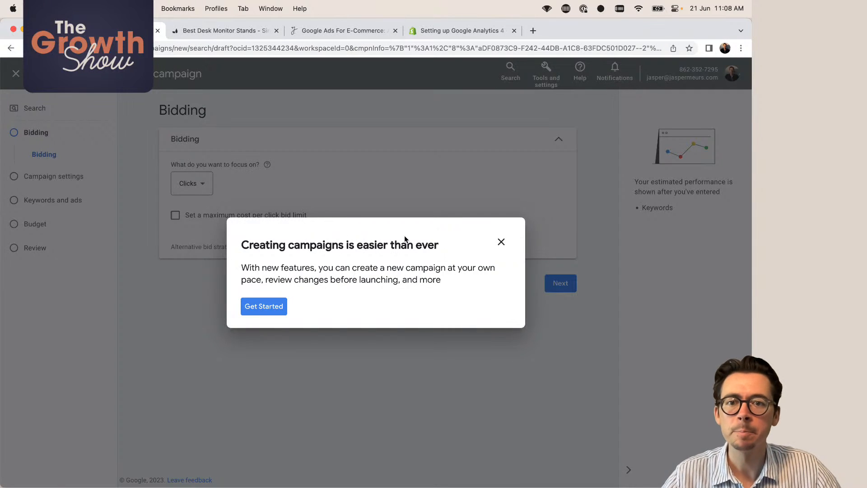
pyautogui.click(501, 242)
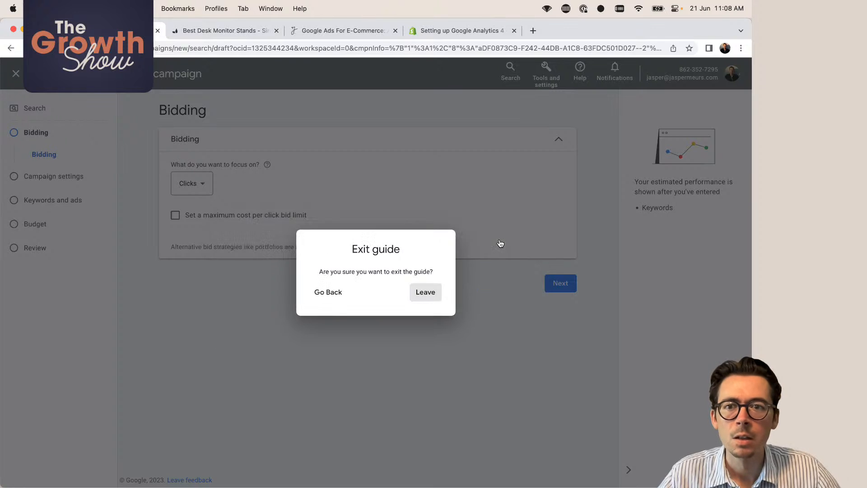
pyautogui.click(427, 295)
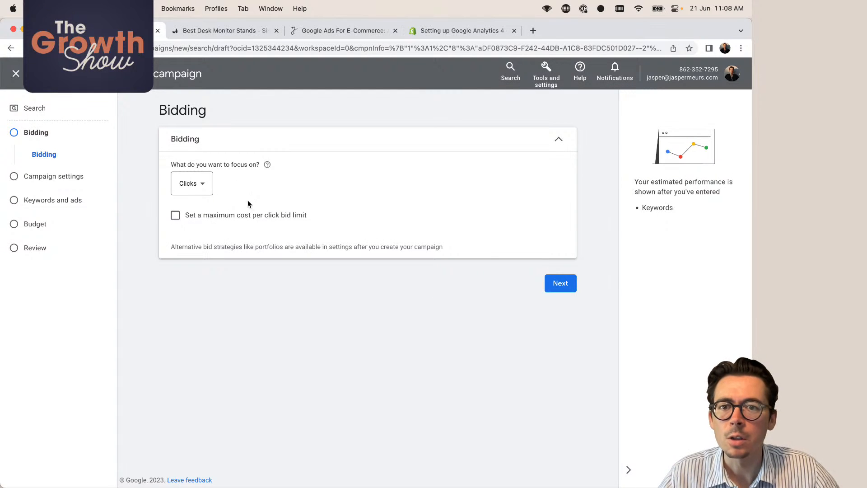
# - Review the bidding focus options, including Conversions, and choose Clicks as the focus
pyautogui.click(199, 184)
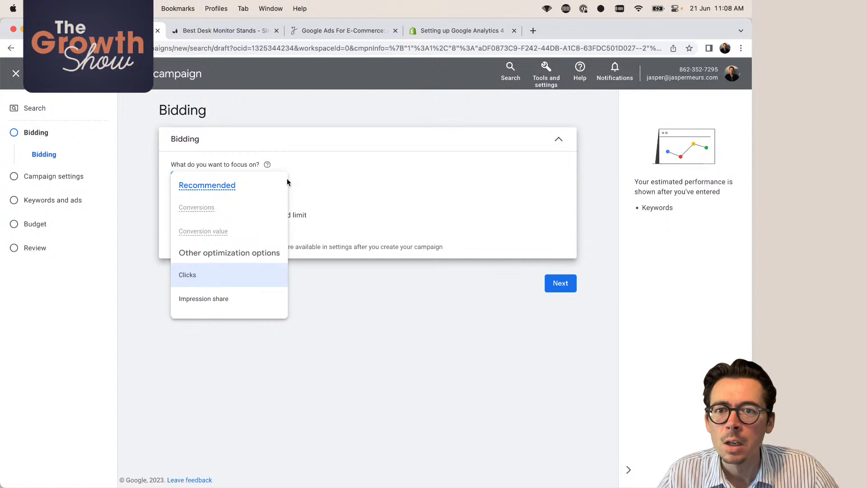
pyautogui.click(316, 190)
pyautogui.click(196, 185)
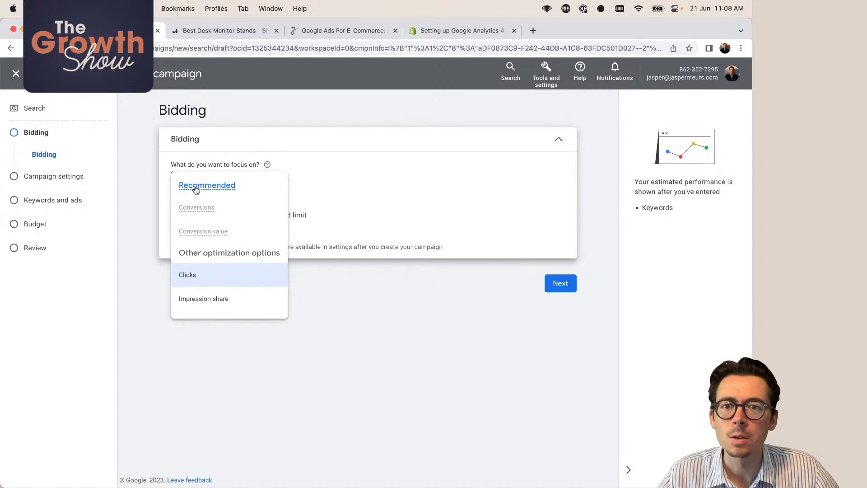
pyautogui.moveTo(200, 212)
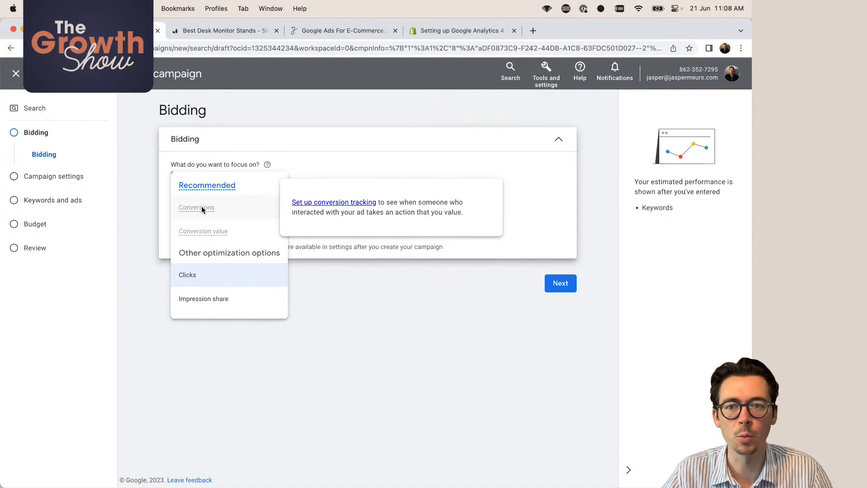
pyautogui.click(205, 275)
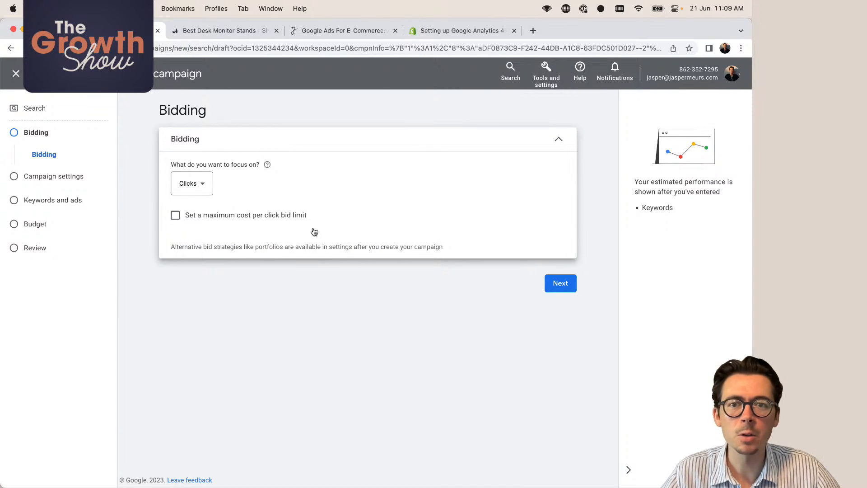
# - Continue to the campaign settings and target the United States and Canada as locations
pyautogui.click(565, 286)
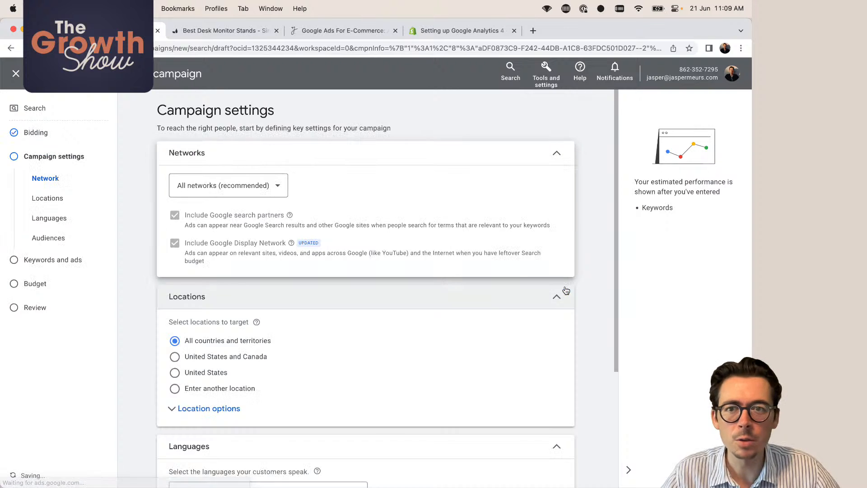
pyautogui.scroll(-4, 374, 217)
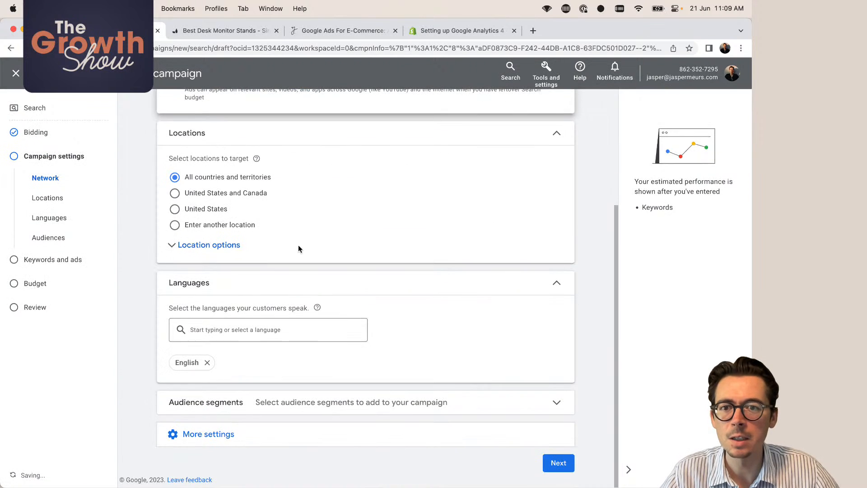
pyautogui.click(176, 193)
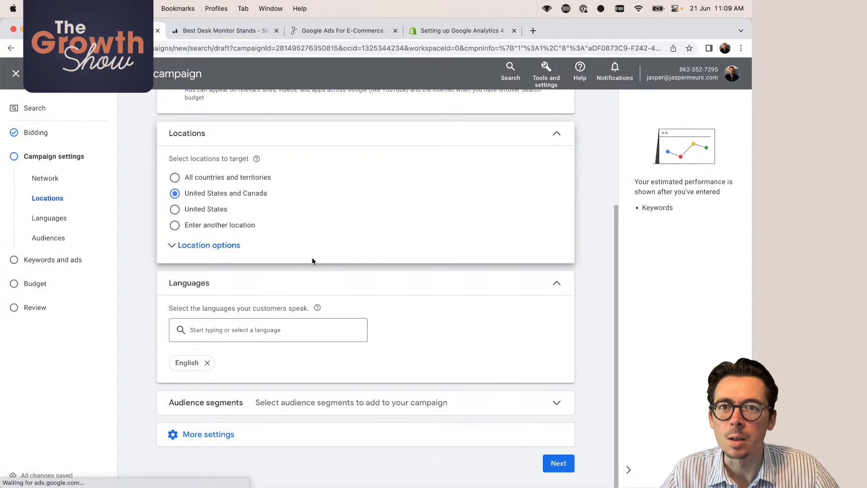
# - Revisit the Grovemade Monitor Stands page, close its new customer offer and return to the Google Ads campaign settings
pyautogui.click(232, 32)
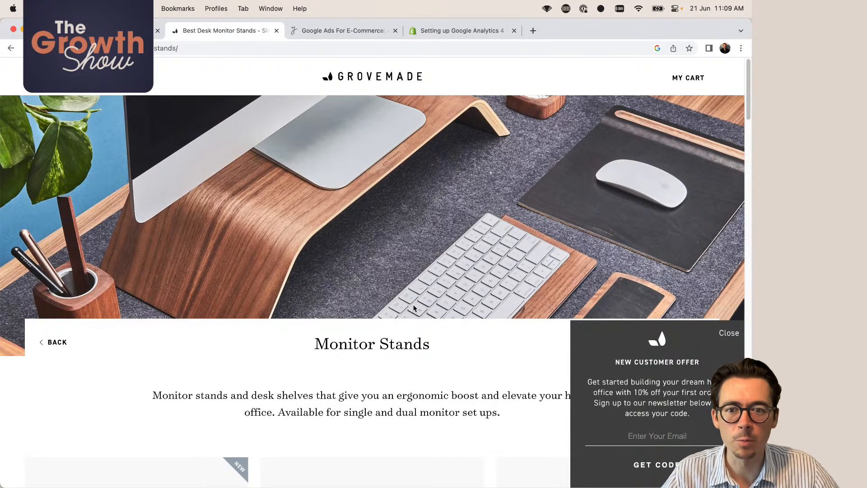
pyautogui.click(726, 335)
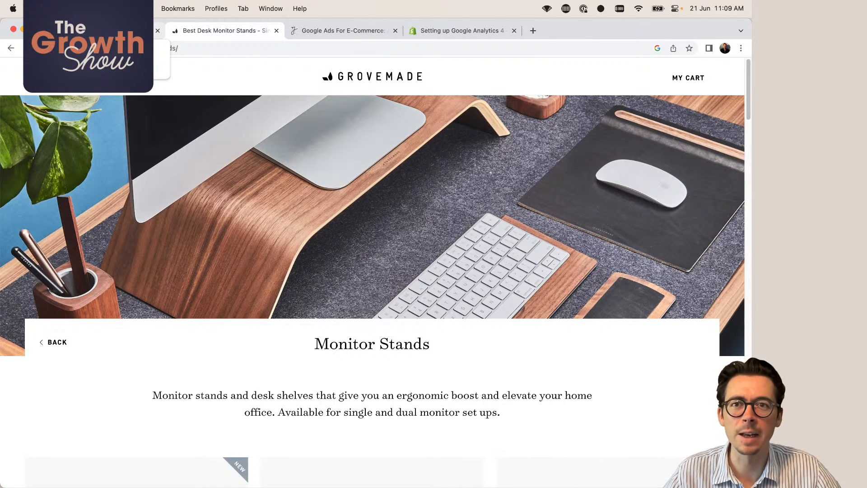
pyautogui.click(113, 30)
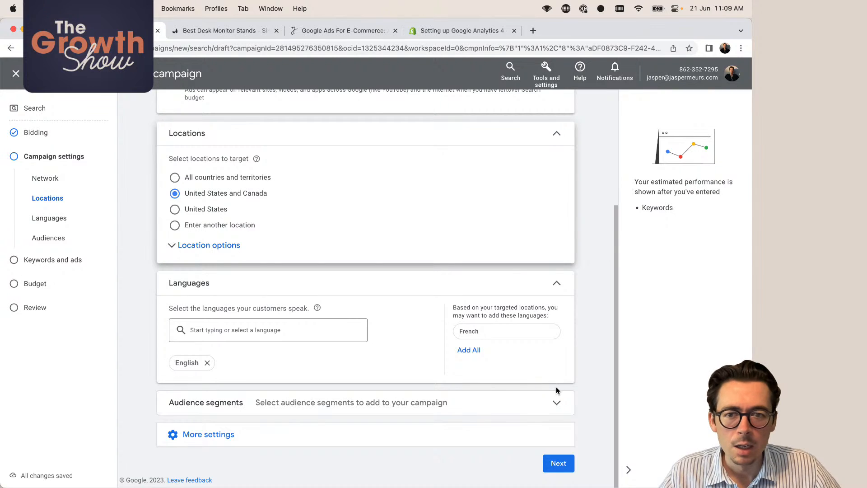
# - Open the campaign's audience segments and review the Targeting and Observation settings
pyautogui.click(494, 403)
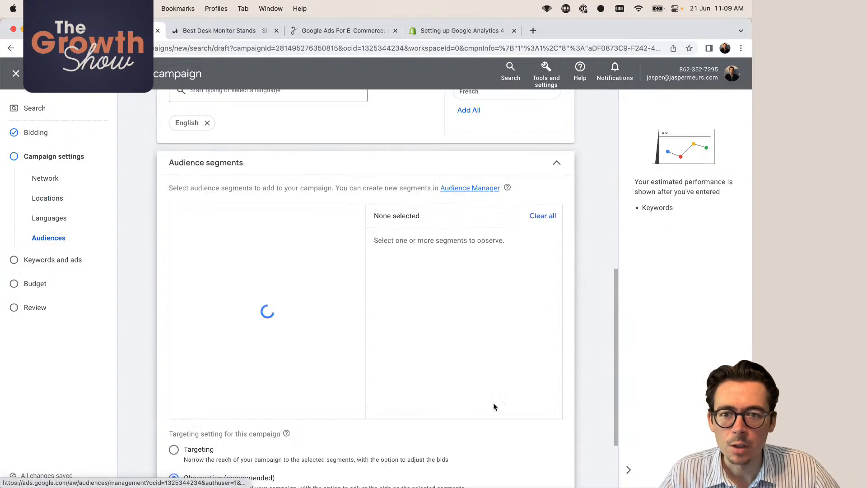
pyautogui.scroll(-3, 474, 361)
pyautogui.scroll(2, 405, 203)
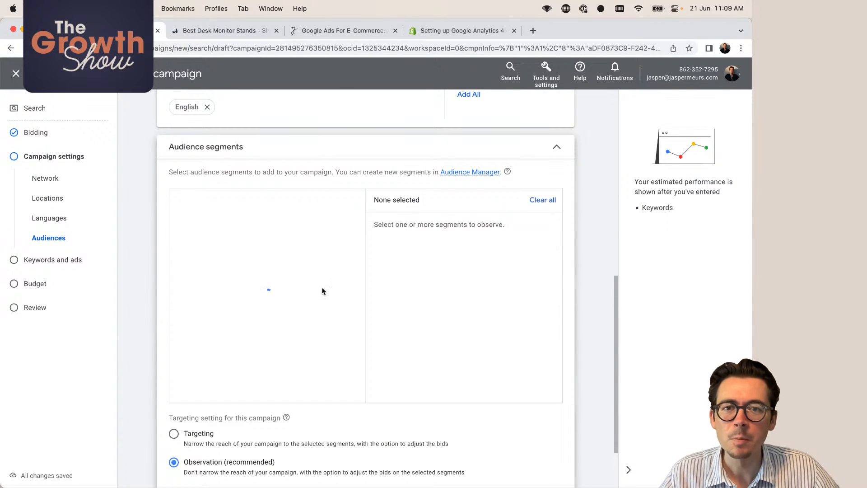
pyautogui.scroll(-2, 450, 286)
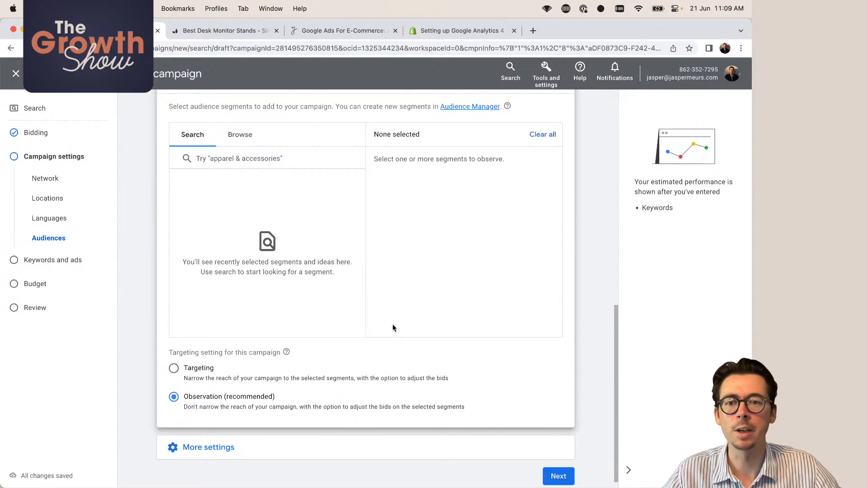
# - Search the audience segments for "desk accessories"
pyautogui.click(239, 160)
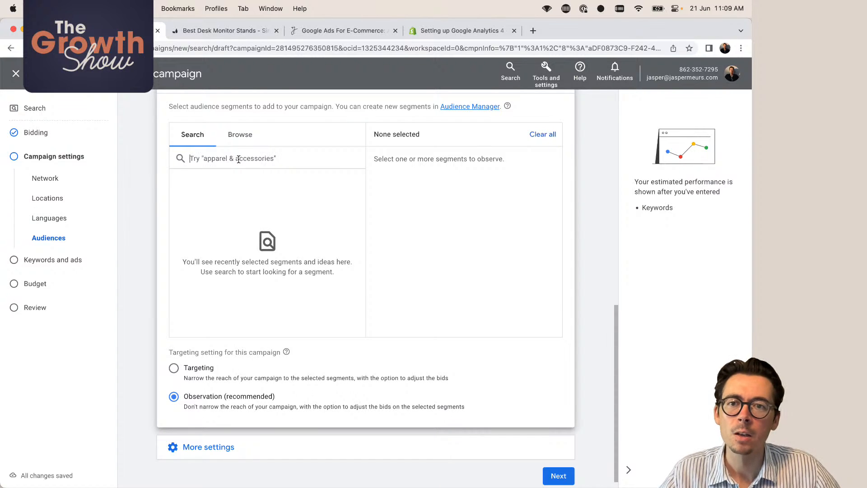
pyautogui.write('desk accos')
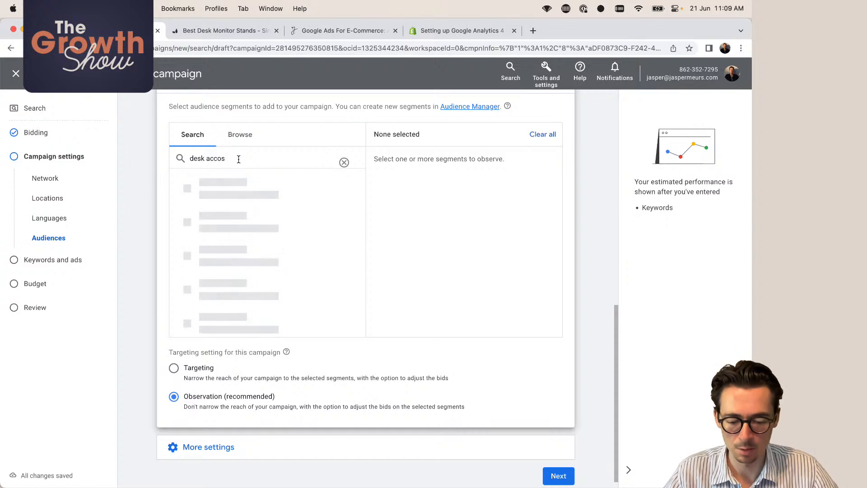
pyautogui.write('i')
pyautogui.press('BackSpace')
pyautogui.press('BackSpace')
pyautogui.press('BackSpace')
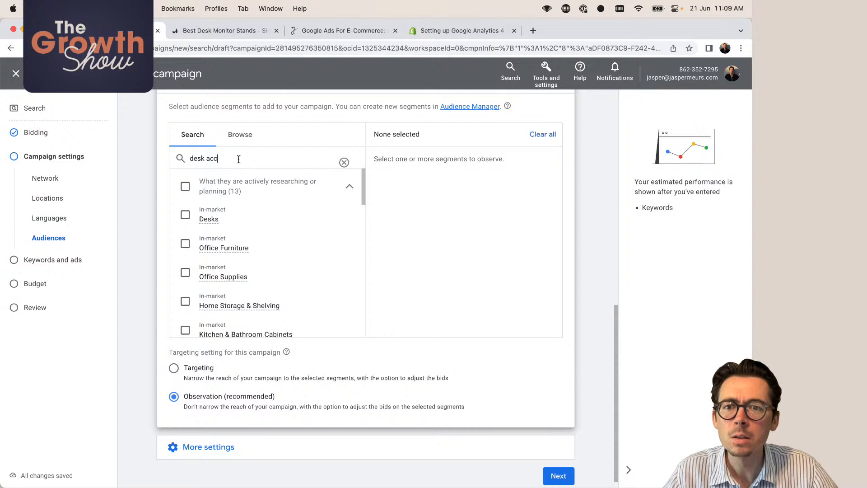
pyautogui.write('esories')
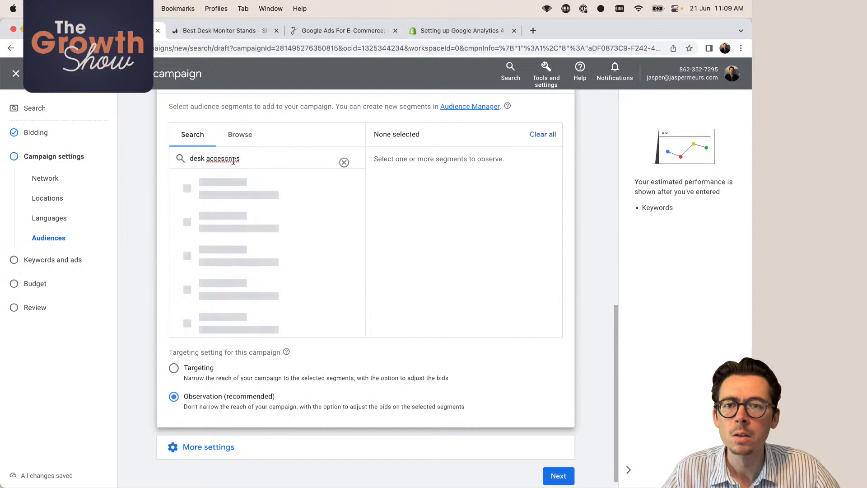
pyautogui.click(220, 159)
pyautogui.write('s')
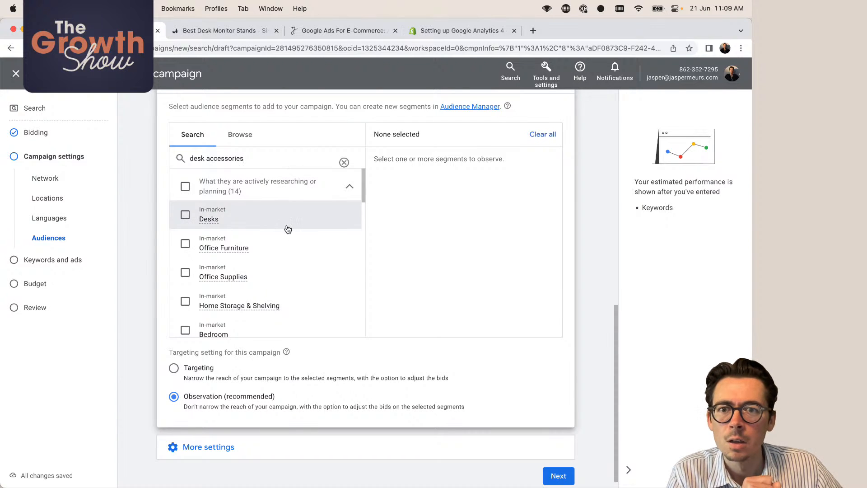
# - Add the Office Furniture in-market segment to the campaign and look through the other suggested segments
pyautogui.click(185, 244)
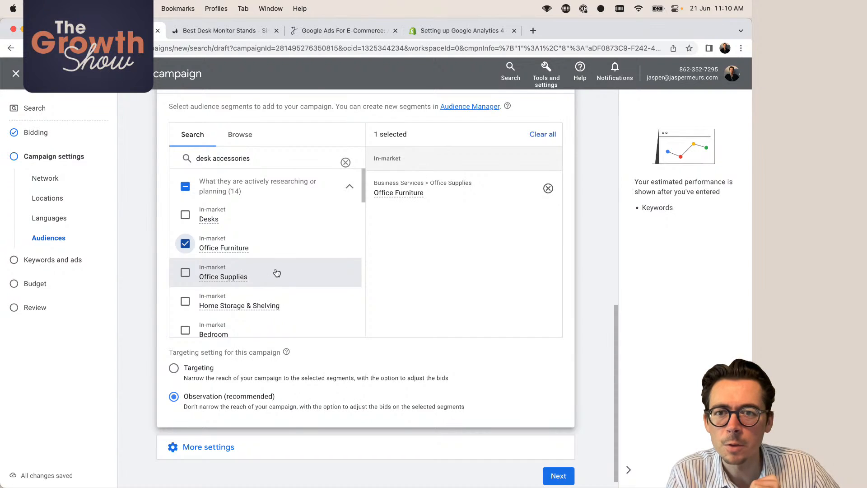
pyautogui.scroll(-2, 293, 268)
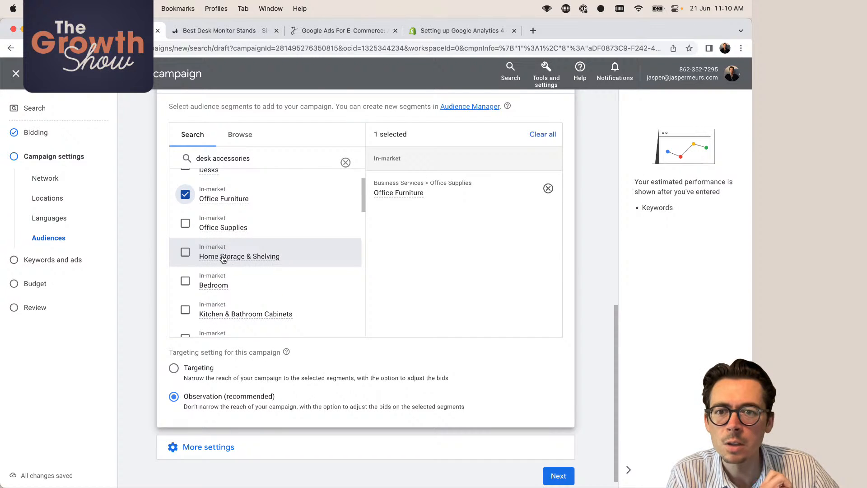
pyautogui.scroll(-2, 223, 258)
pyautogui.scroll(-2, 314, 264)
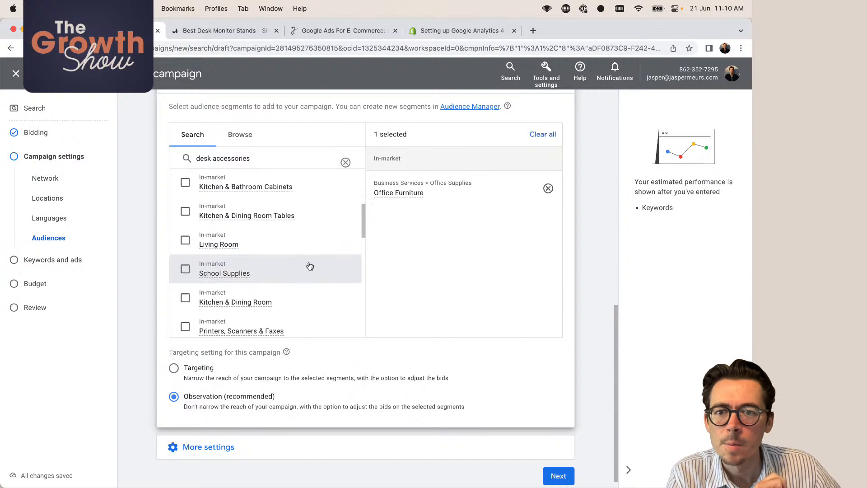
pyautogui.scroll(-1, 310, 265)
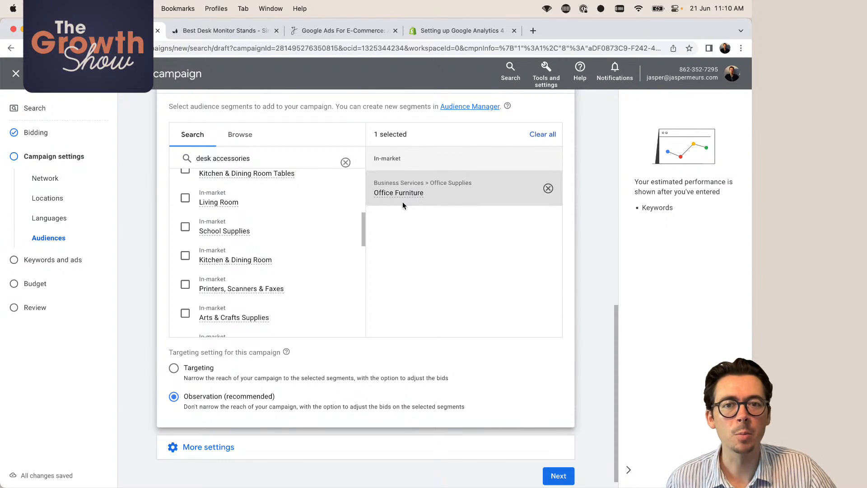
# - Expand the additional campaign settings and review the ad rotation options, start and end dates, ad schedule and campaign URL options
pyautogui.moveTo(409, 193)
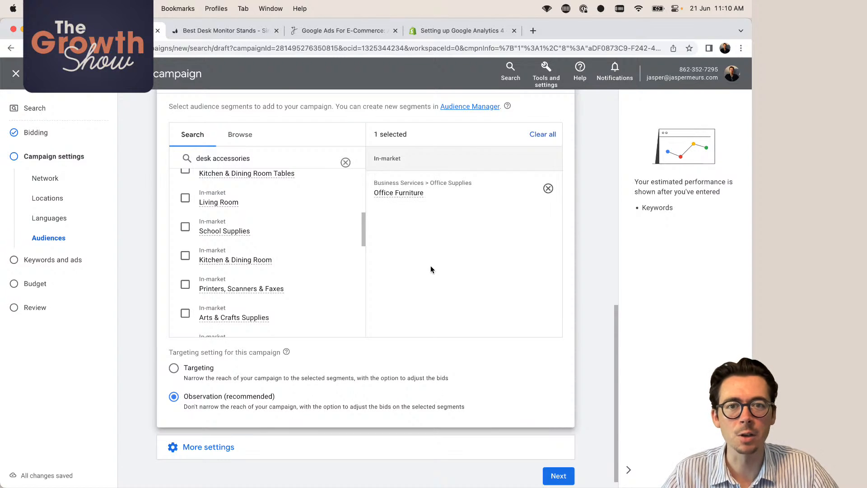
pyautogui.scroll(-1, 430, 265)
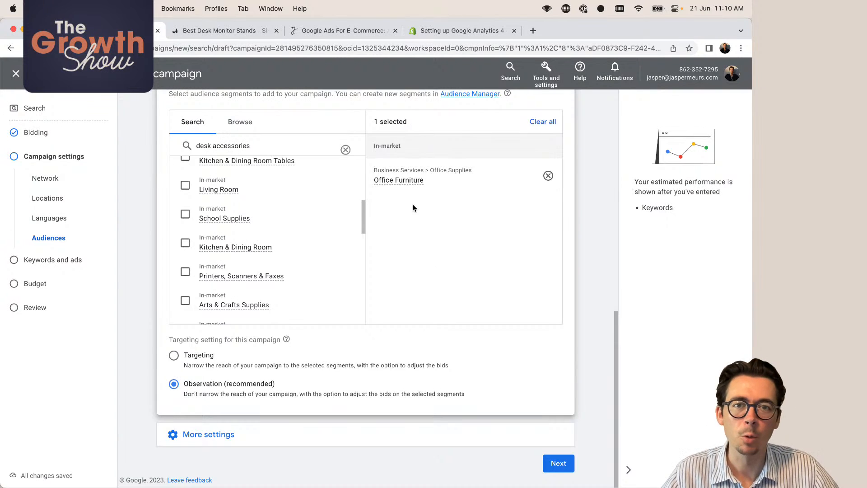
pyautogui.click(213, 440)
pyautogui.scroll(-2, 240, 384)
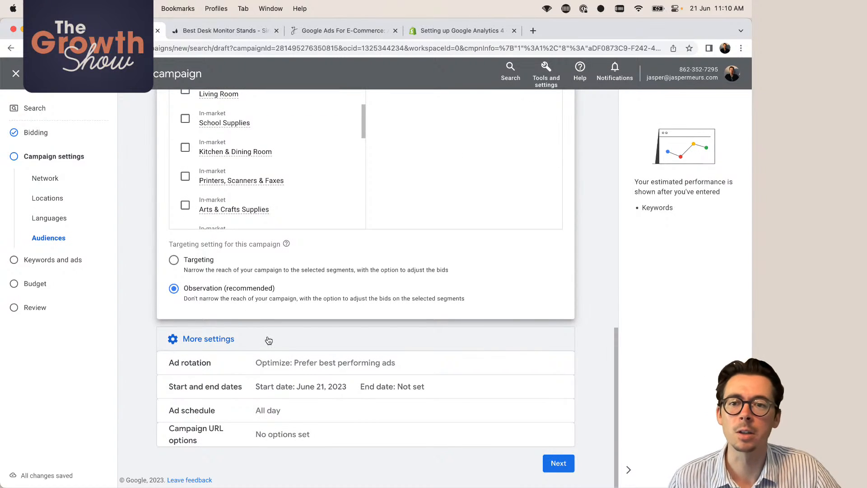
pyautogui.click(353, 362)
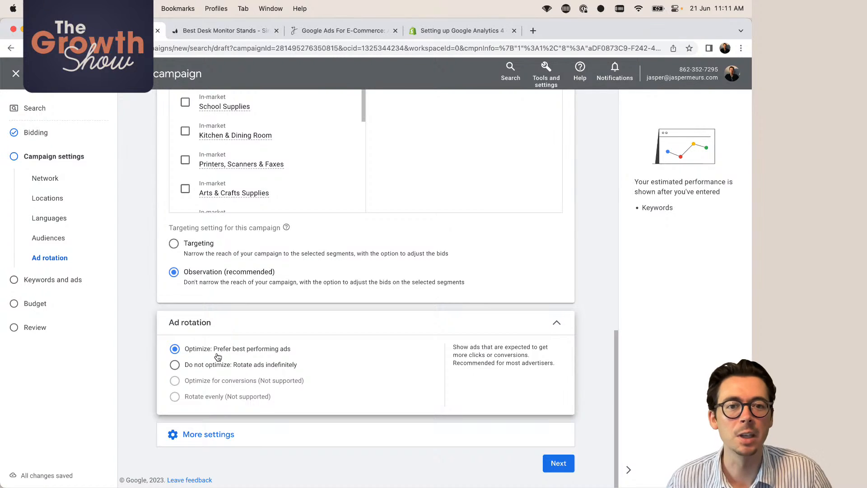
pyautogui.click(225, 434)
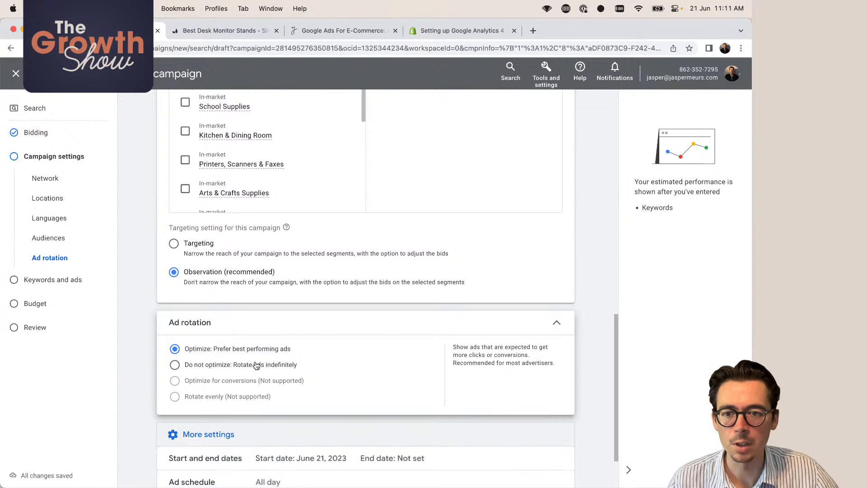
pyautogui.scroll(-2, 256, 366)
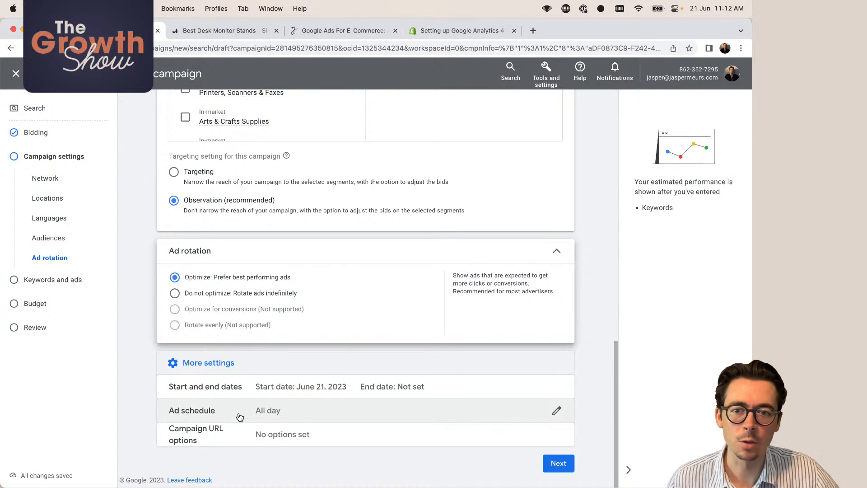
# - Proceed to the campaign's Keywords and ads stage and exit the new keywords experience guide
pyautogui.click(560, 465)
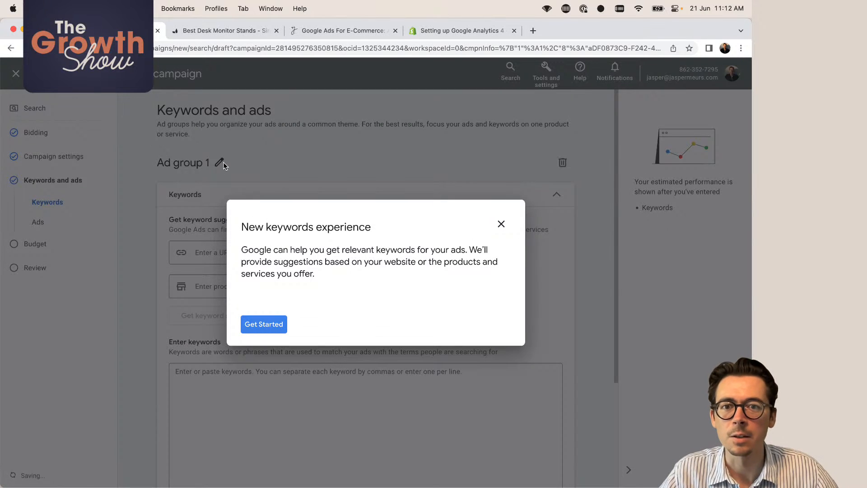
pyautogui.click(500, 224)
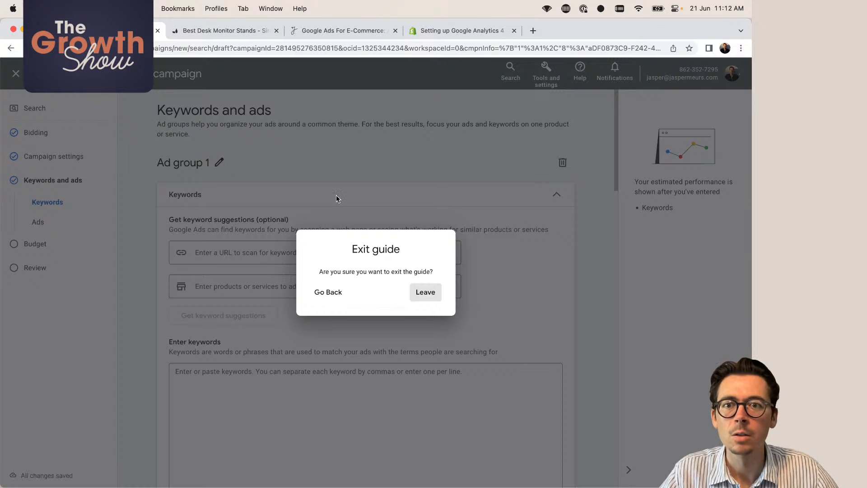
pyautogui.click(433, 298)
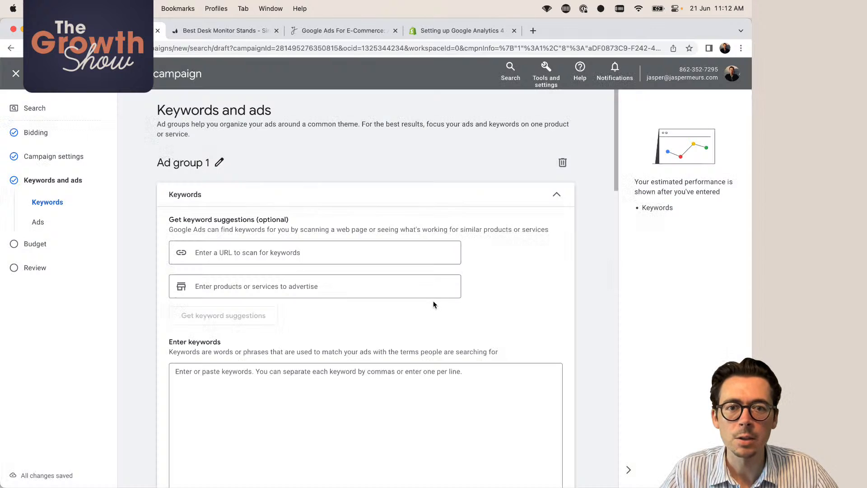
# - Rename the ad group as "Desk Monitor Stands"
pyautogui.click(219, 163)
pyautogui.press('super+a')
pyautogui.write('D')
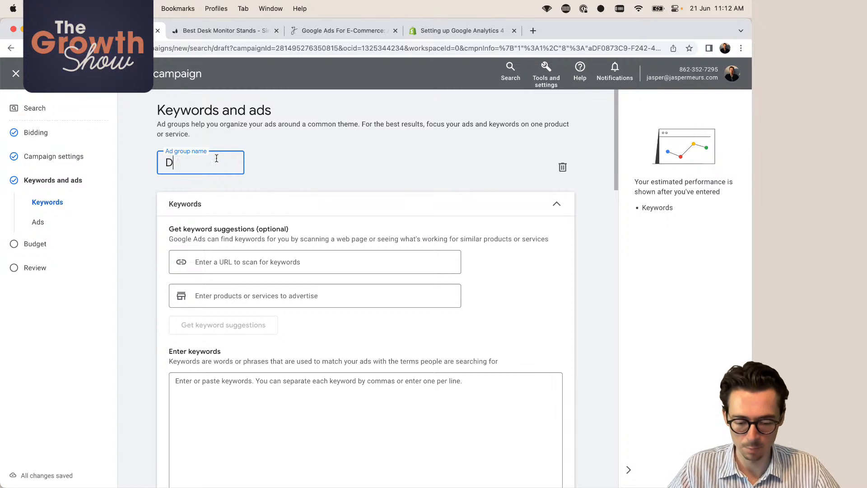
pyautogui.write('esk Monitor Stands')
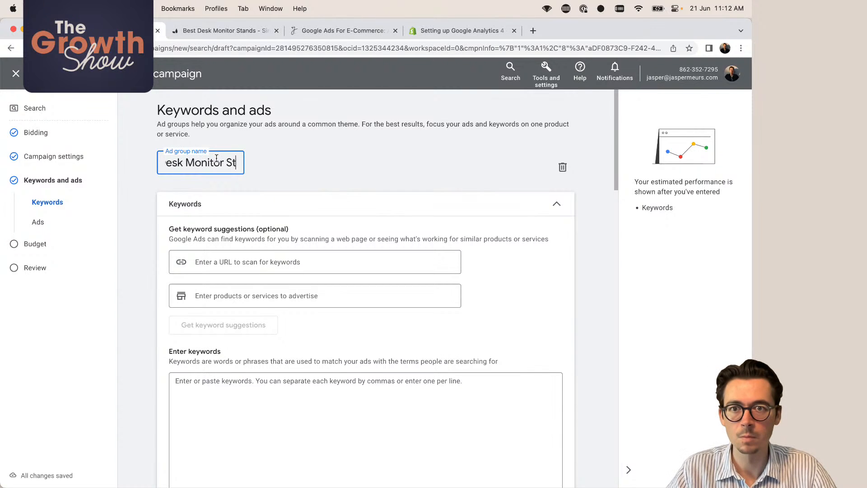
pyautogui.click(310, 175)
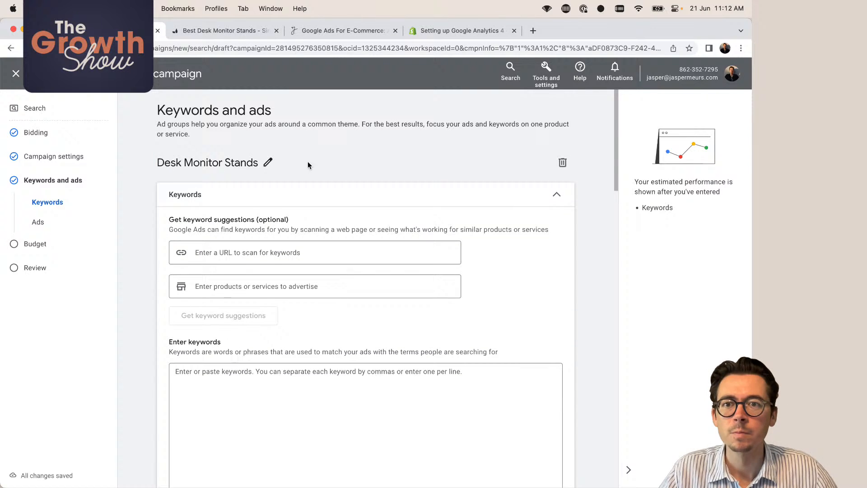
# - Compare the Grovemade Monitor Stands page and the store's product categories with the ad group's keyword setup in Google Ads
pyautogui.click(232, 36)
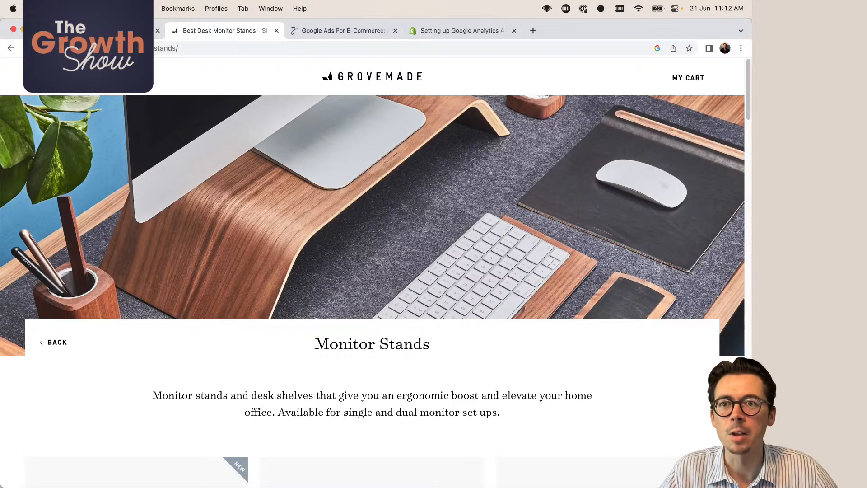
pyautogui.moveTo(174, 152)
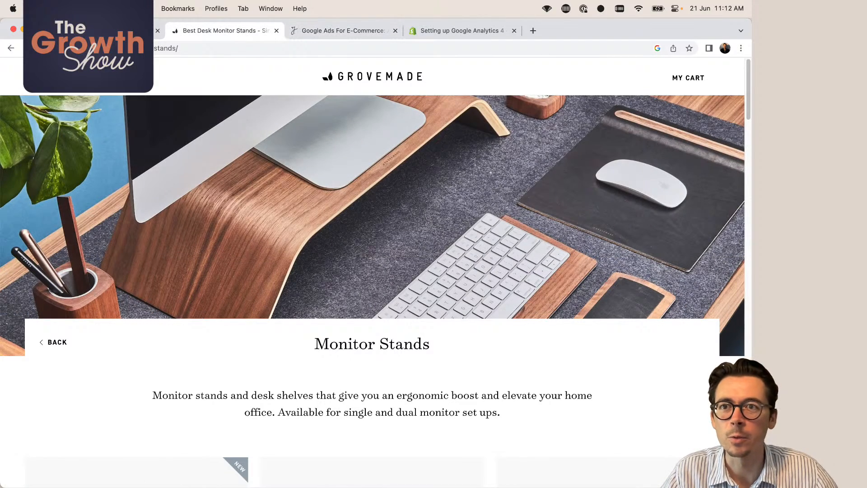
pyautogui.click(140, 31)
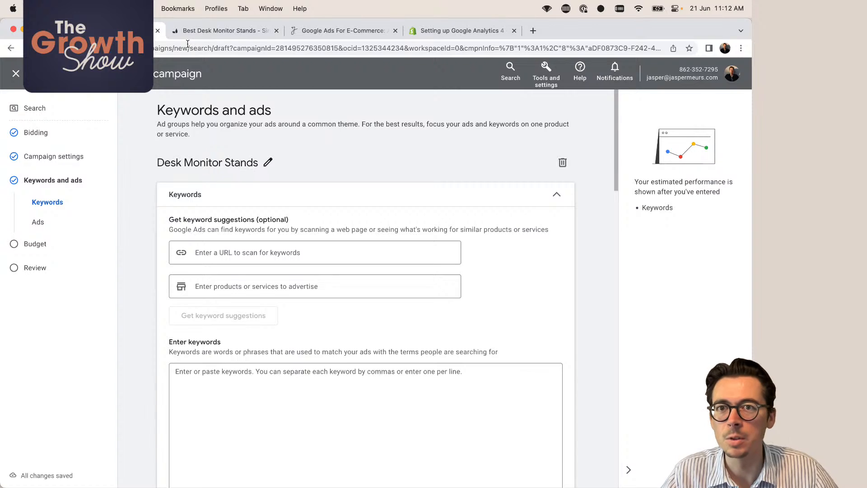
pyautogui.click(208, 26)
pyautogui.moveTo(17, 72)
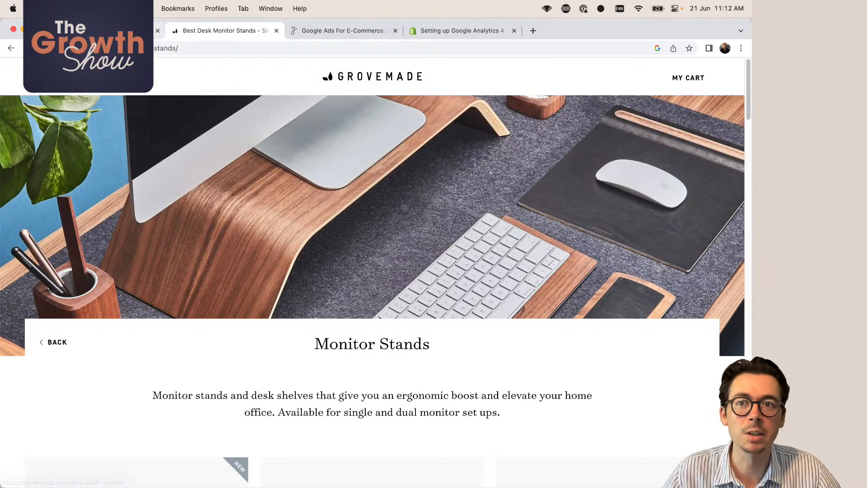
pyautogui.click(104, 30)
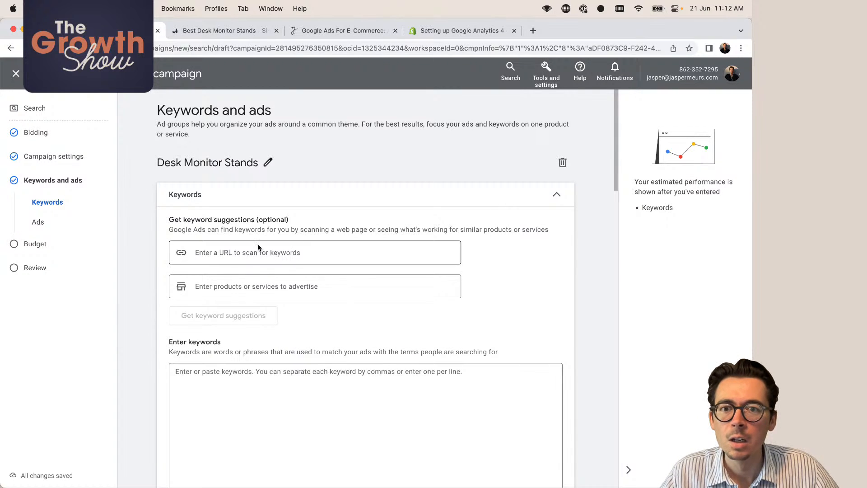
pyautogui.scroll(-3, 257, 246)
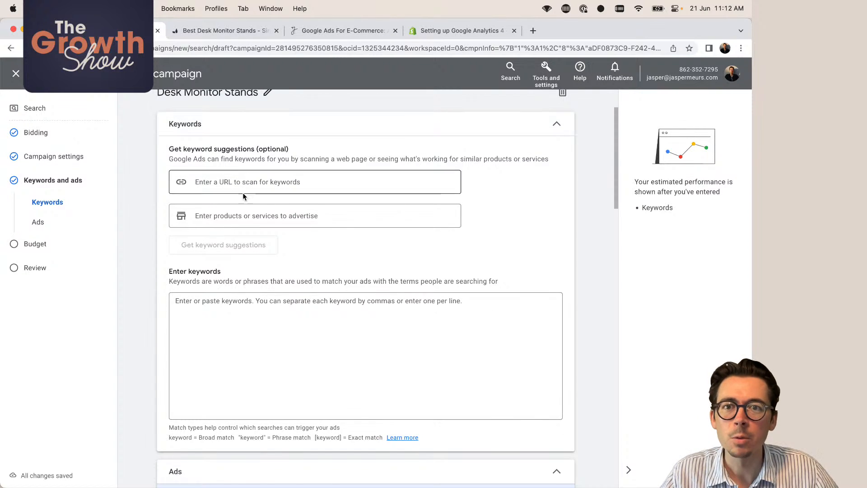
pyautogui.click(227, 32)
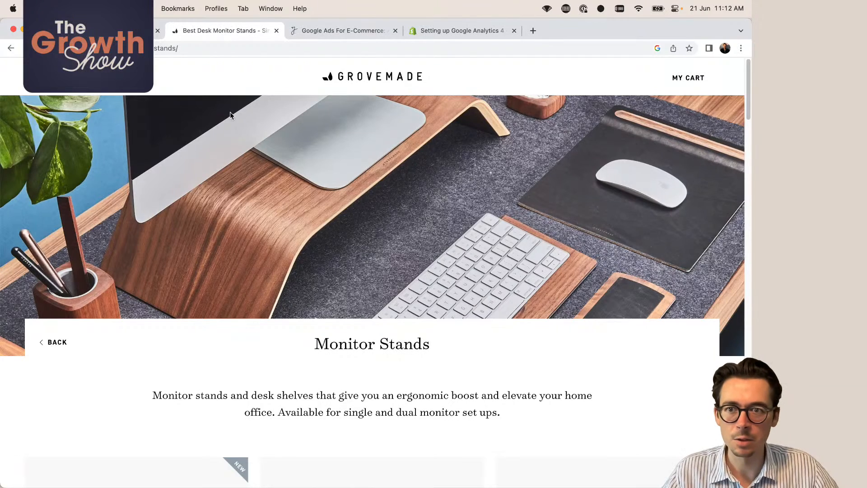
pyautogui.moveTo(50, 77)
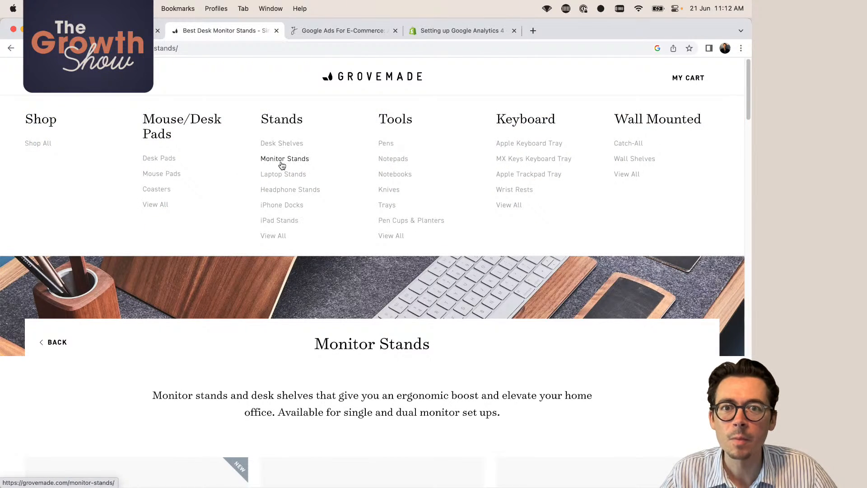
pyautogui.click(135, 30)
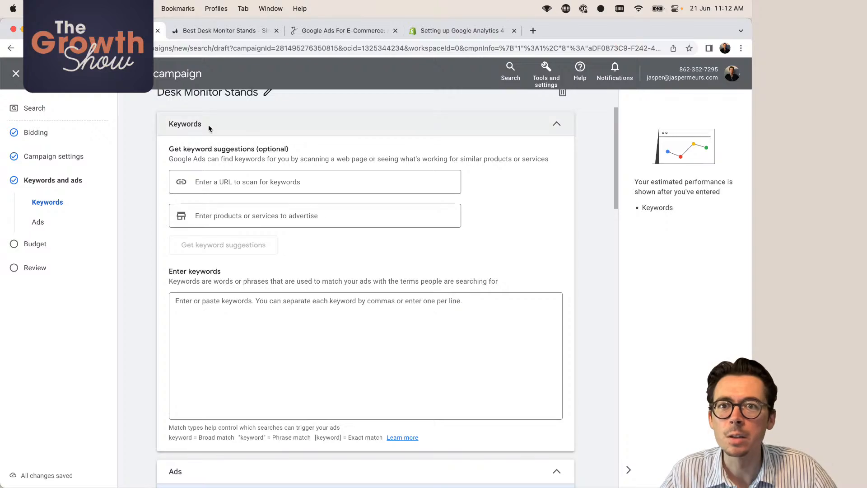
pyautogui.scroll(2, 208, 124)
# - Open the Monitor Stands category on the Grovemade store and copy its page URL
pyautogui.click(211, 30)
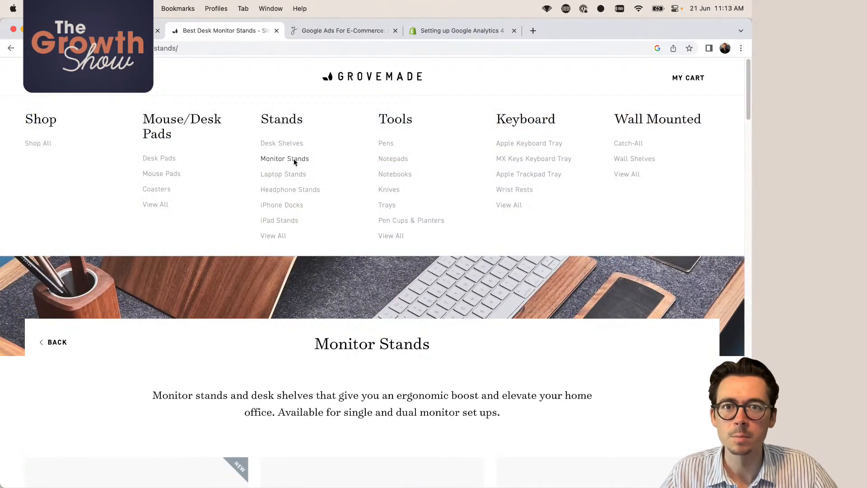
pyautogui.click(293, 159)
pyautogui.click(186, 47)
pyautogui.press('super+c')
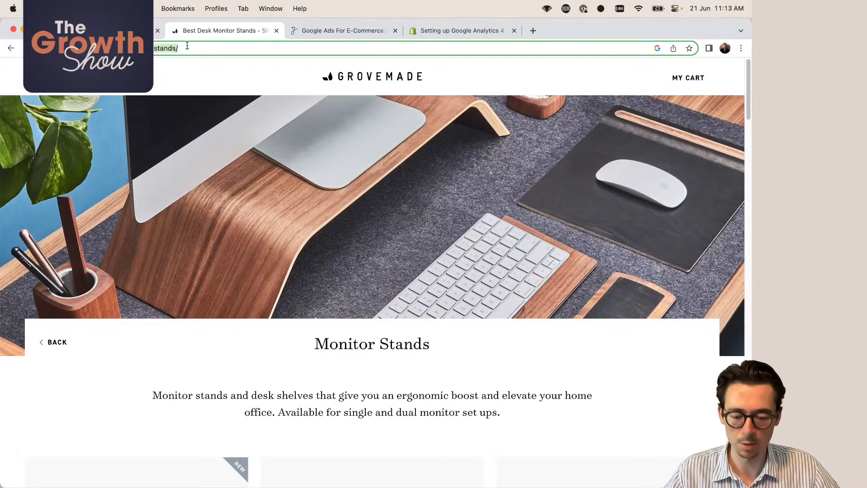
pyautogui.click(129, 30)
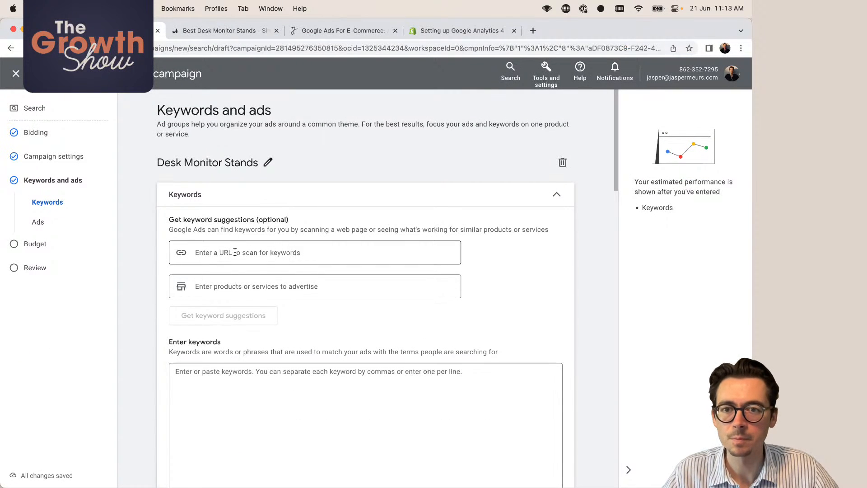
pyautogui.click(260, 255)
pyautogui.press('super+v')
pyautogui.click(246, 315)
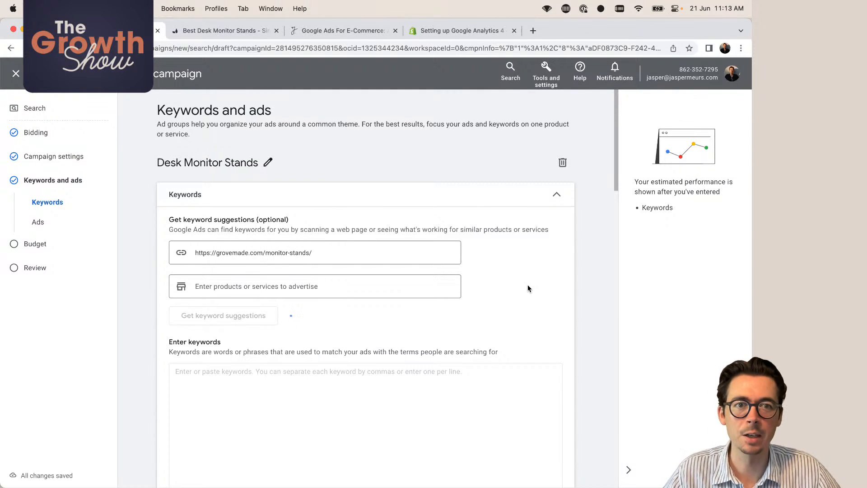
pyautogui.scroll(-10, 528, 288)
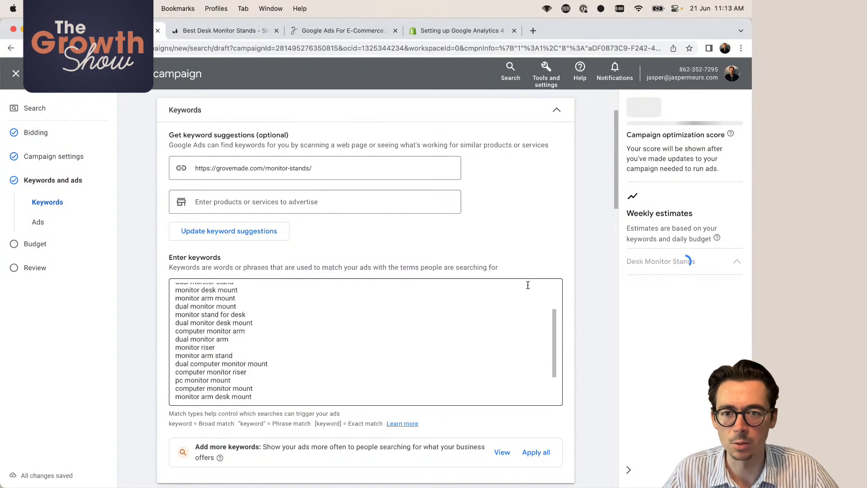
pyautogui.scroll(10, 281, 325)
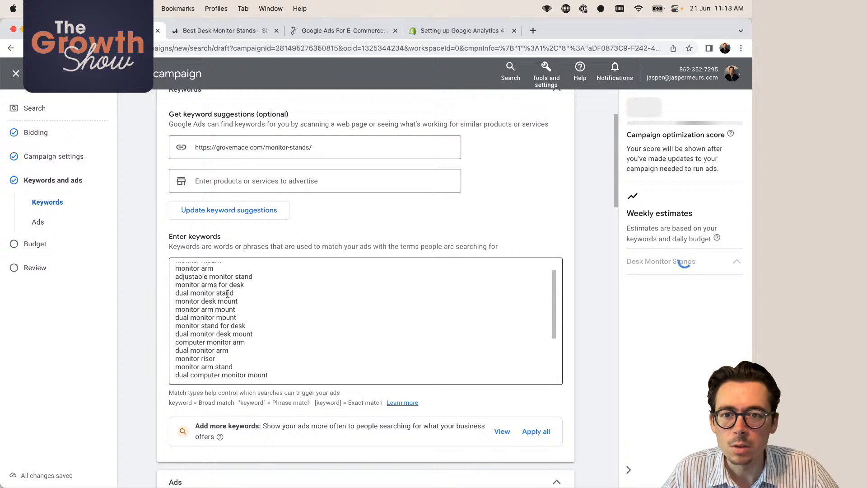
pyautogui.scroll(-5, 228, 294)
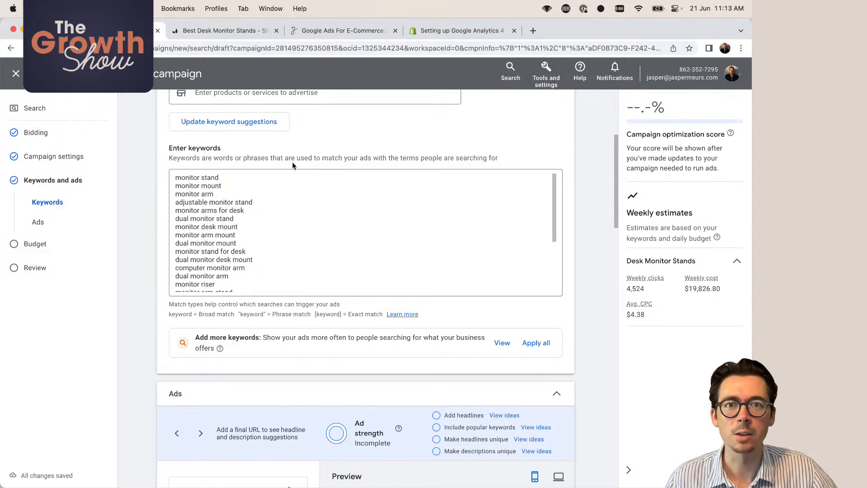
# - Switch to the Google Ads for E-Commerce guide and read its Keywords section, highlighting the broad match explanation
pyautogui.click(339, 31)
pyautogui.scroll(-5, 301, 274)
pyautogui.scroll(-5, 301, 277)
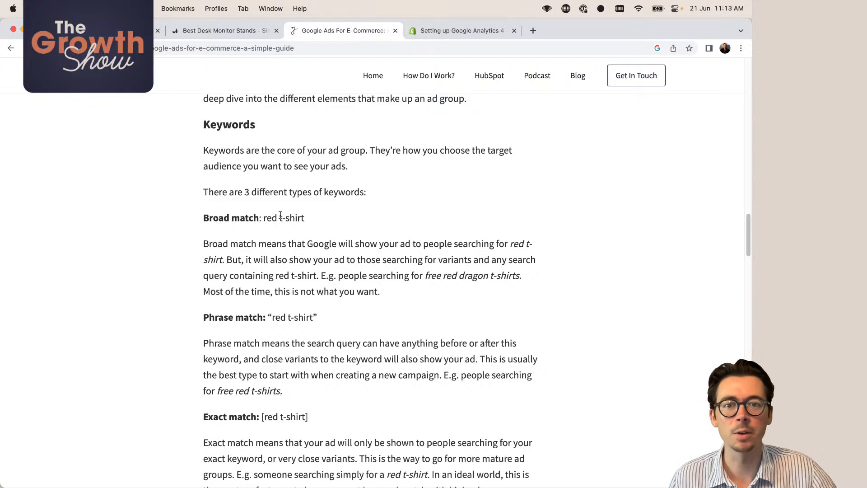
pyautogui.moveTo(203, 213); pyautogui.dragTo(388, 298)
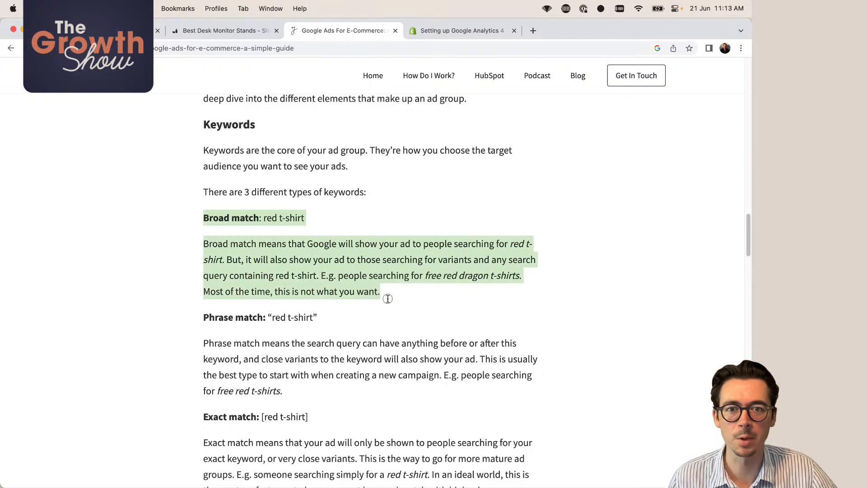
pyautogui.click(389, 294)
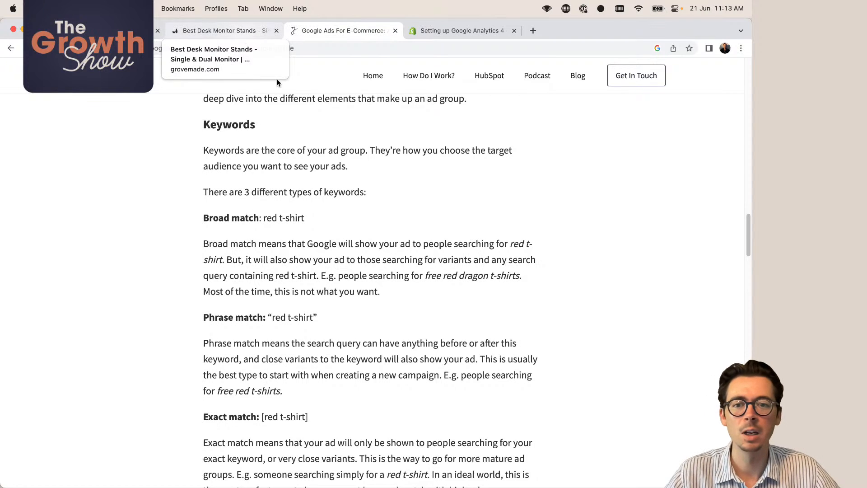
# - Return to the Google Ads campaign and review the full list of suggested keywords for the Desk Monitor Stands ad group
pyautogui.click(131, 32)
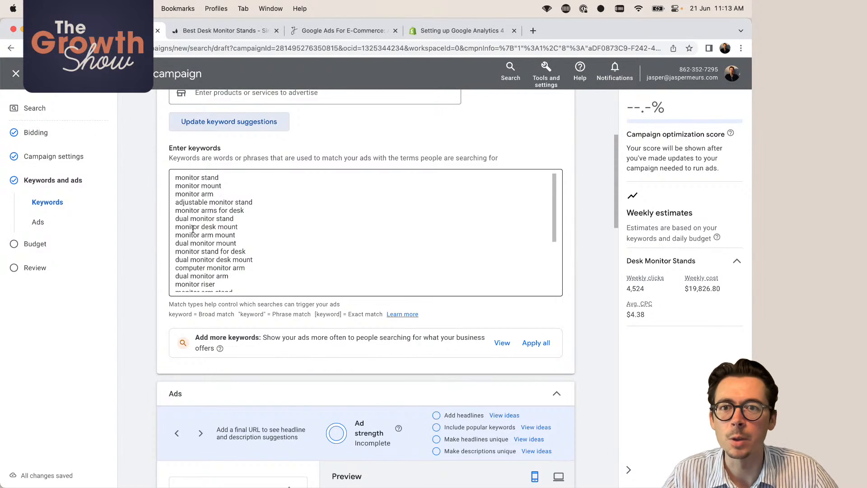
pyautogui.scroll(-10, 212, 230)
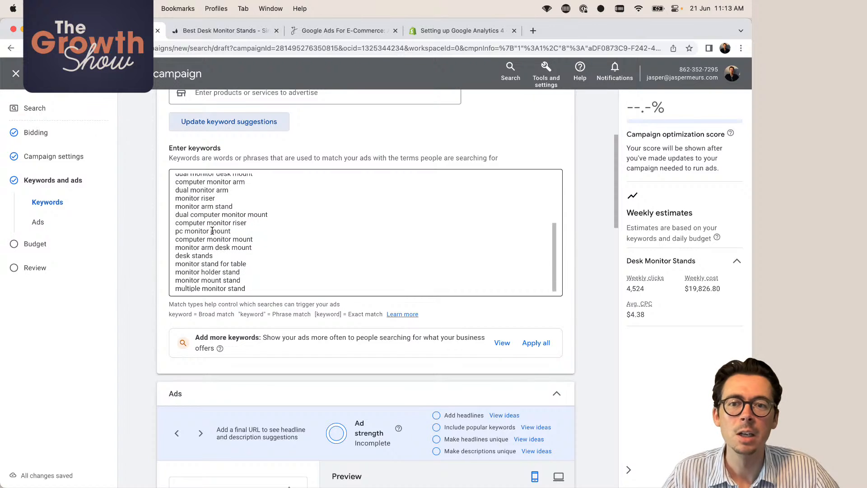
pyautogui.scroll(10, 213, 233)
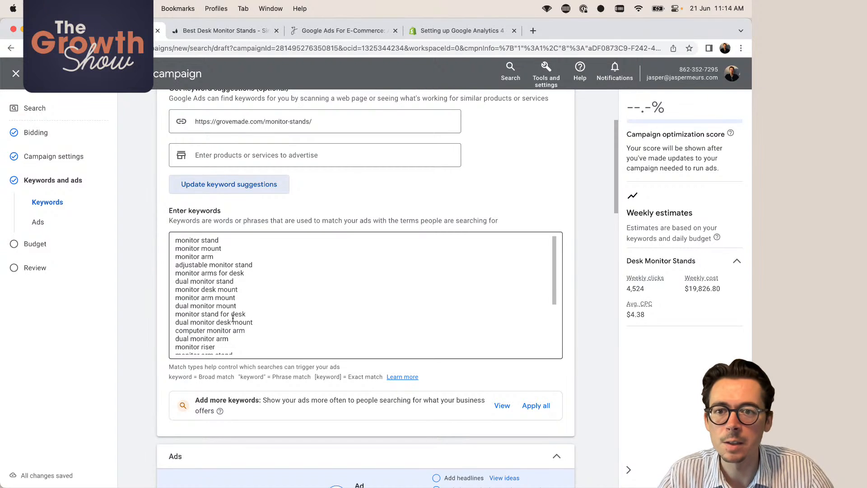
pyautogui.scroll(-2, 233, 317)
pyautogui.scroll(5, 233, 318)
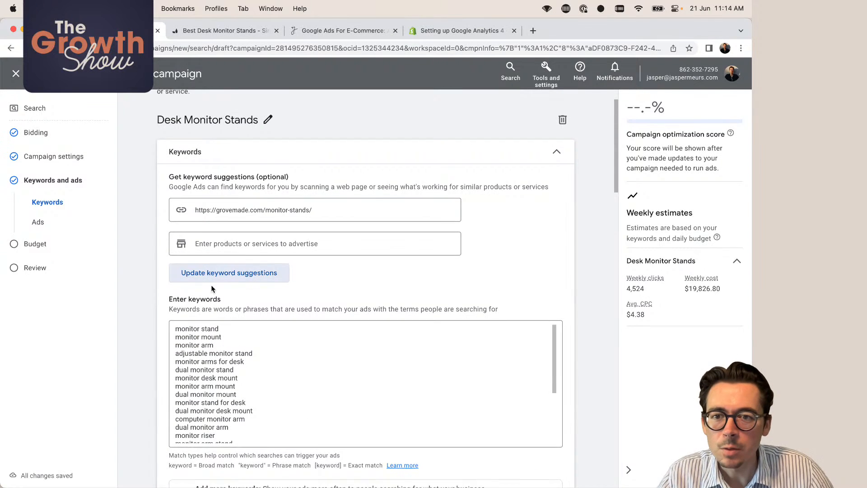
# - Remove "monitor arm" from the keywords of the Desk Monitor Stands ad group
pyautogui.scroll(-3, 231, 312)
pyautogui.scroll(1, 232, 314)
pyautogui.scroll(3, 232, 315)
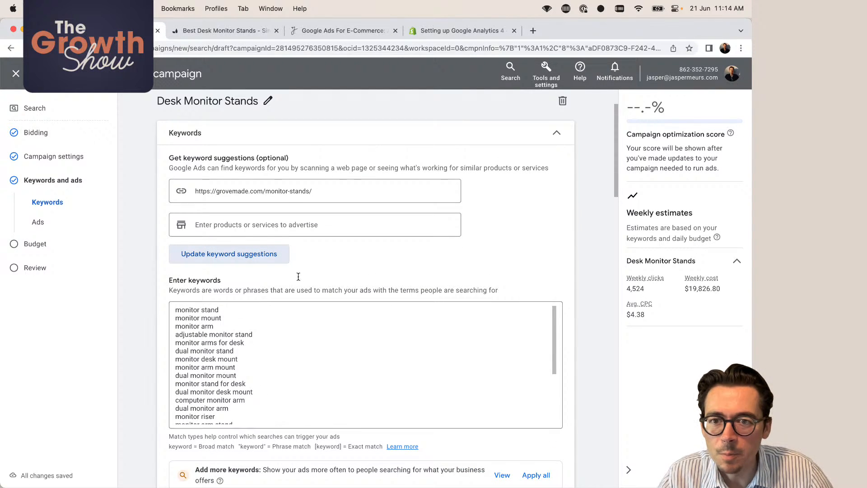
pyautogui.scroll(-5, 162, 279)
pyautogui.scroll(-2, 161, 279)
pyautogui.scroll(4, 181, 282)
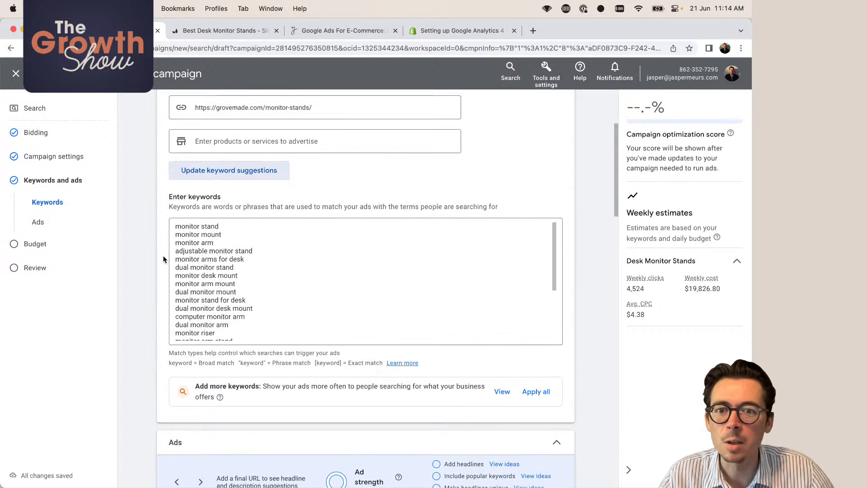
pyautogui.scroll(-1, 217, 286)
pyautogui.scroll(2, 217, 286)
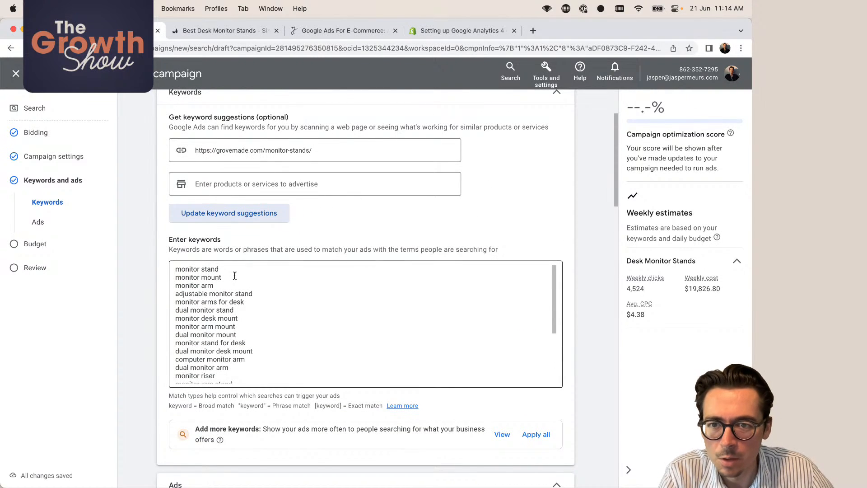
pyautogui.click(234, 276)
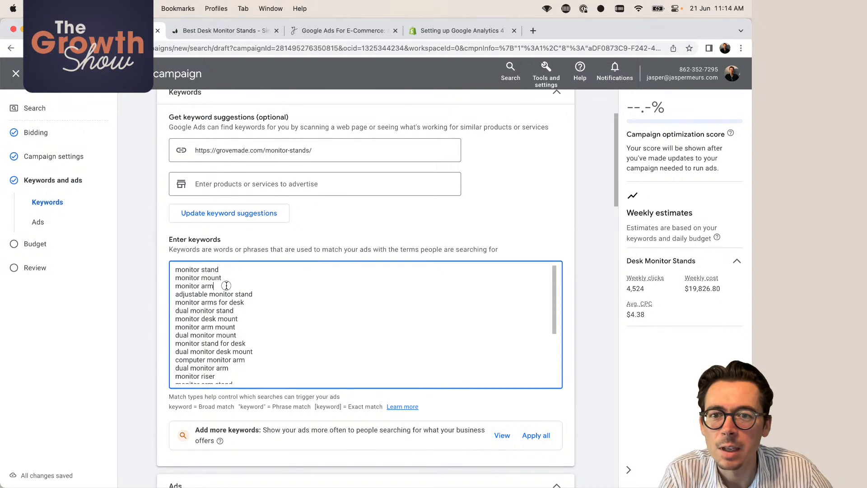
pyautogui.moveTo(215, 286); pyautogui.dragTo(171, 287)
pyautogui.press('BackSpace')
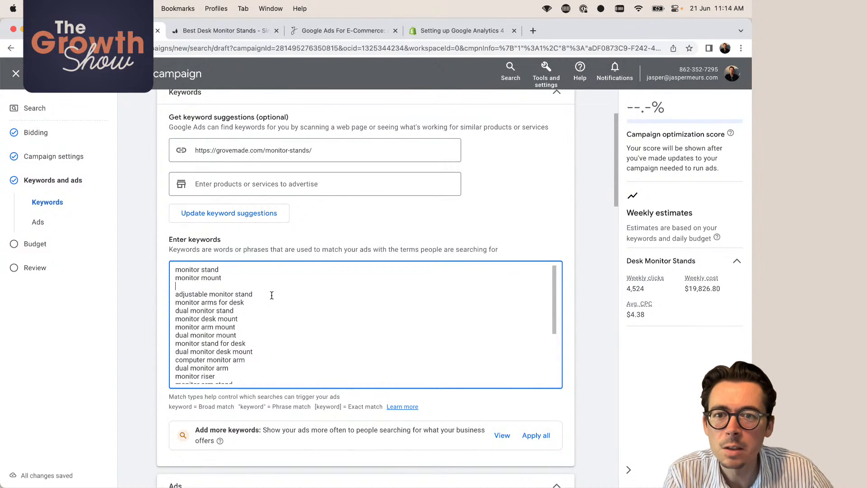
# - Look through the products in Grovemade's Monitor Stands category, then return to the Google Ads keyword list
pyautogui.click(232, 31)
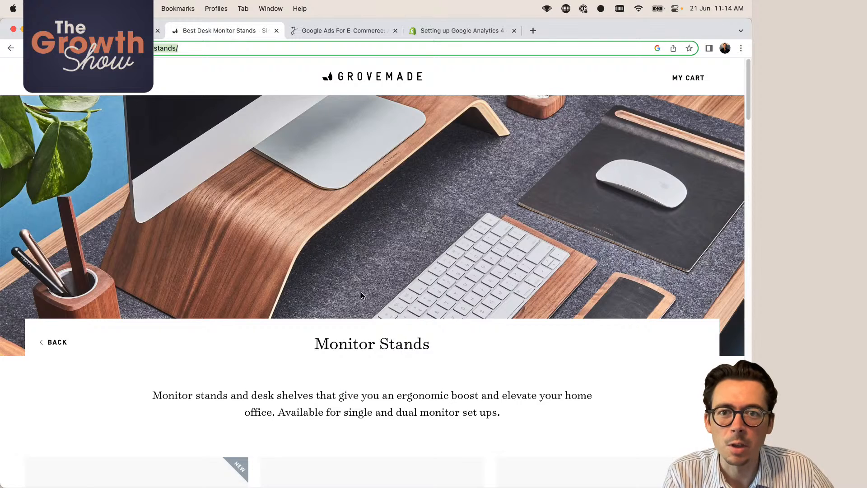
pyautogui.scroll(-10, 361, 296)
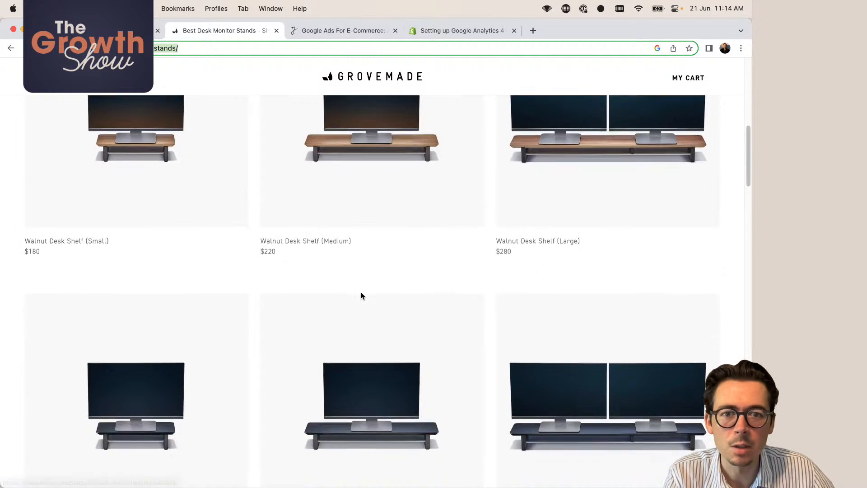
pyautogui.scroll(-9, 362, 295)
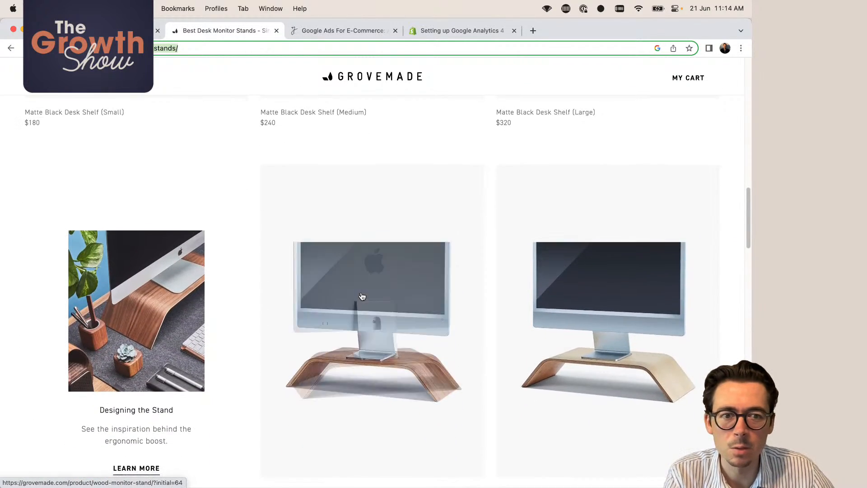
pyautogui.scroll(-2, 362, 296)
pyautogui.scroll(1, 362, 297)
pyautogui.click(122, 31)
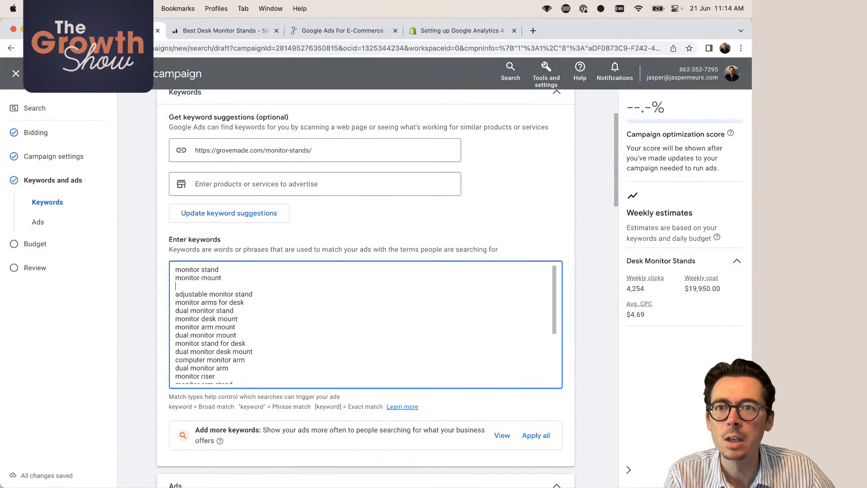
# - Delete the keywords "adjustable monitor stand" and "monitor arms for desk" from the list
pyautogui.moveTo(234, 290); pyautogui.dragTo(262, 304)
pyautogui.click(210, 293)
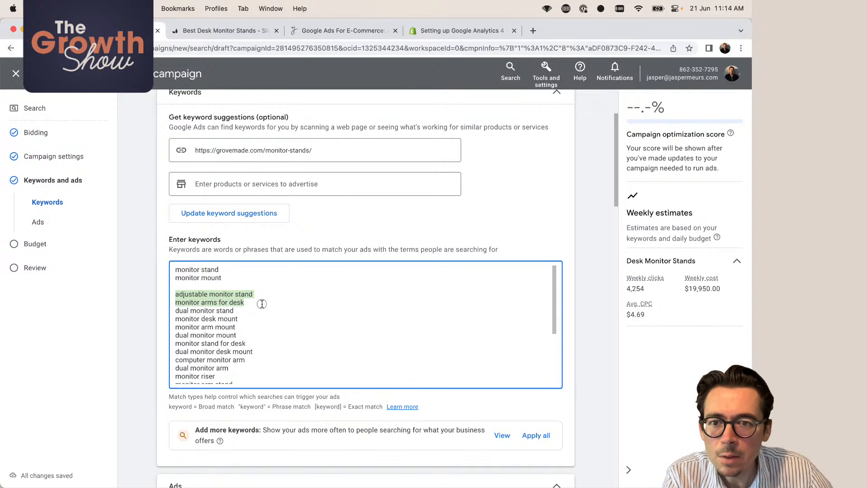
pyautogui.press('BackSpace')
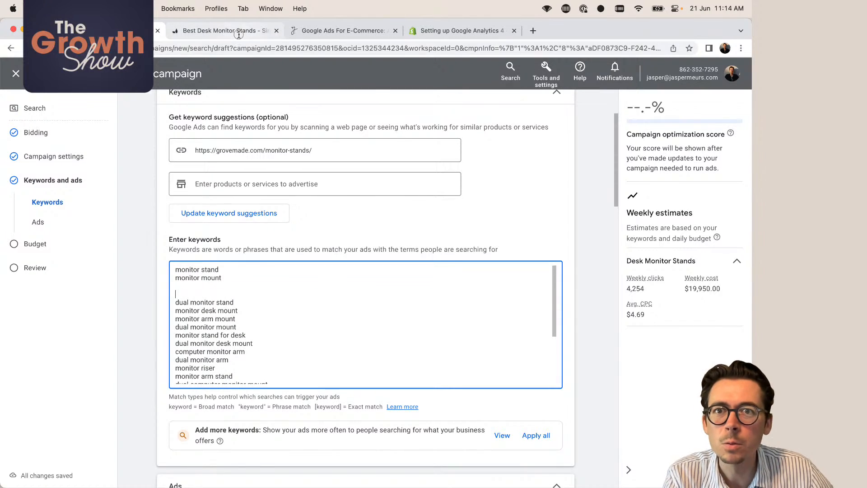
# - Check further down Grovemade's Monitor Stands page for the stand types on sale and switch back to Google Ads
pyautogui.click(220, 30)
pyautogui.scroll(-9, 333, 314)
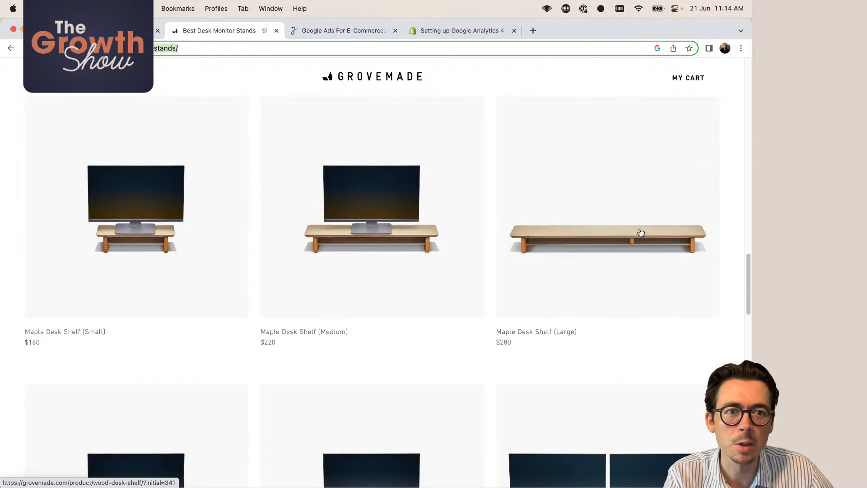
pyautogui.click(131, 30)
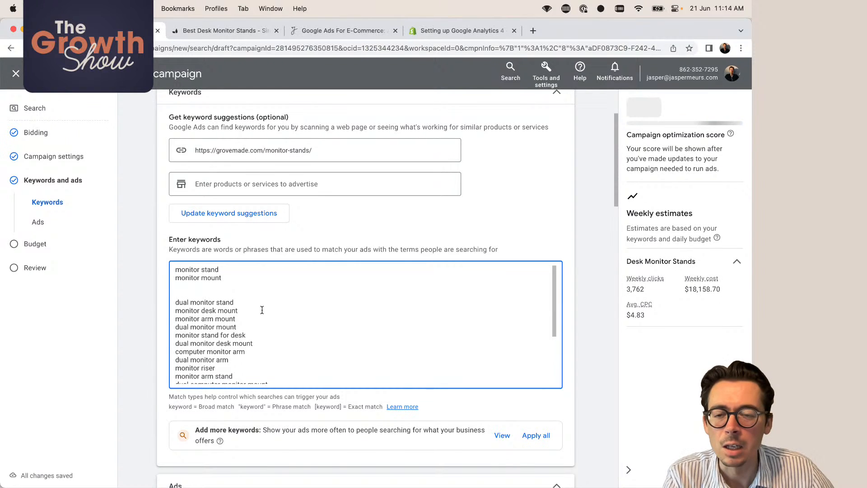
# - Delete the keywords "monitor desk mount", "monitor arm mount", "dual monitor mount" and "dual monitor desk mount"
pyautogui.click(242, 319)
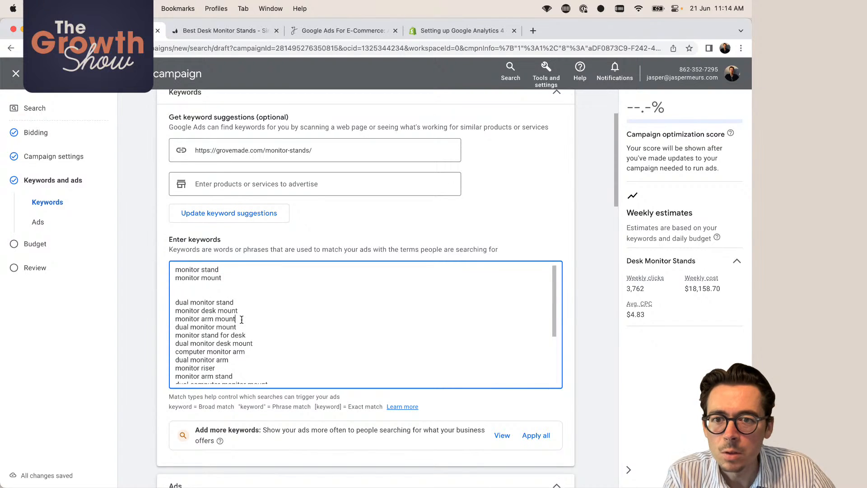
pyautogui.moveTo(240, 328); pyautogui.dragTo(172, 313)
pyautogui.press('BackSpace')
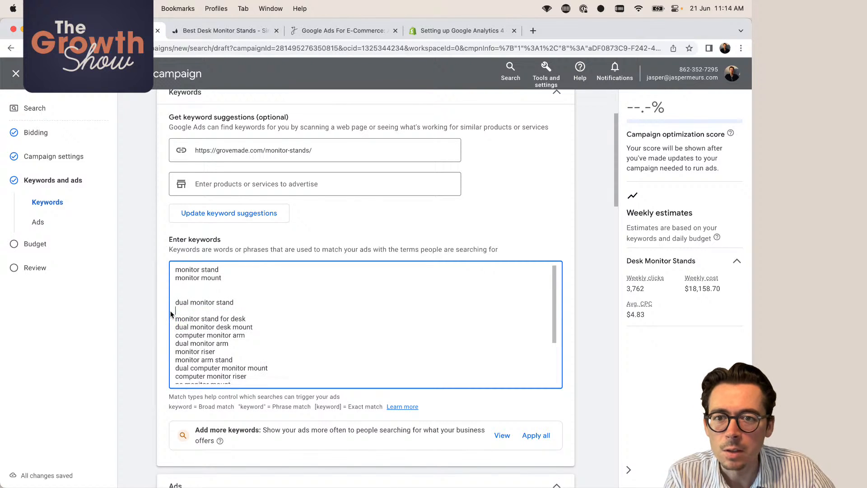
pyautogui.moveTo(262, 326); pyautogui.dragTo(175, 326)
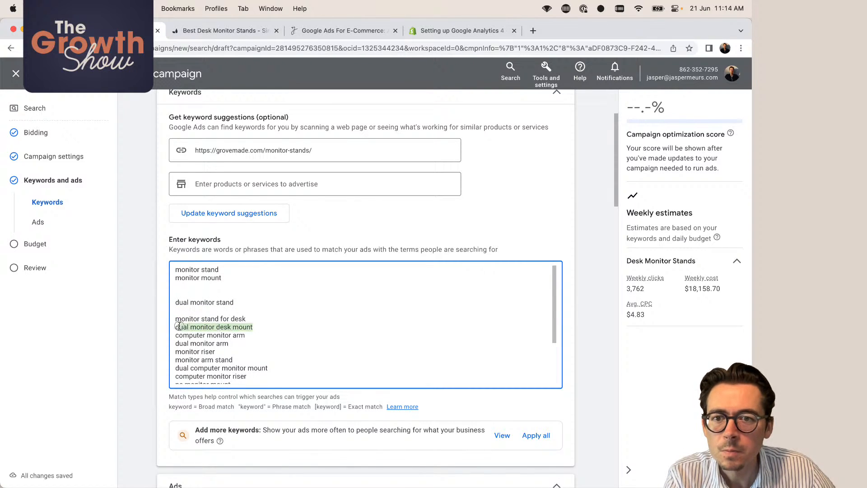
pyautogui.press('BackSpace')
# - Delete the keywords "dual monitor arm" and "dual computer monitor mount" from the list
pyautogui.scroll(-1, 261, 335)
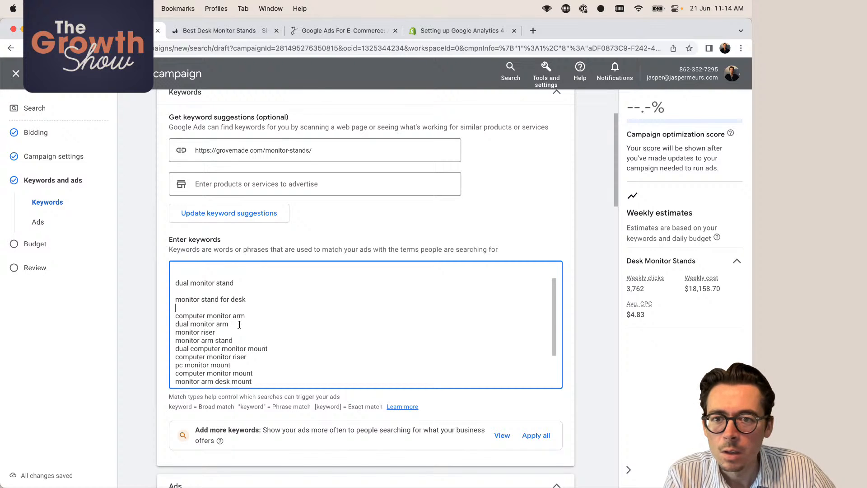
pyautogui.moveTo(239, 325); pyautogui.dragTo(176, 324)
pyautogui.press('BackSpace')
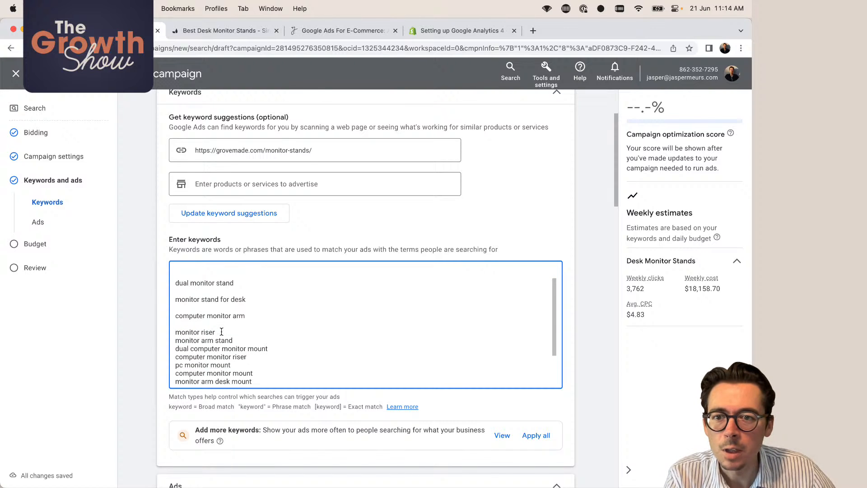
pyautogui.scroll(-1, 231, 332)
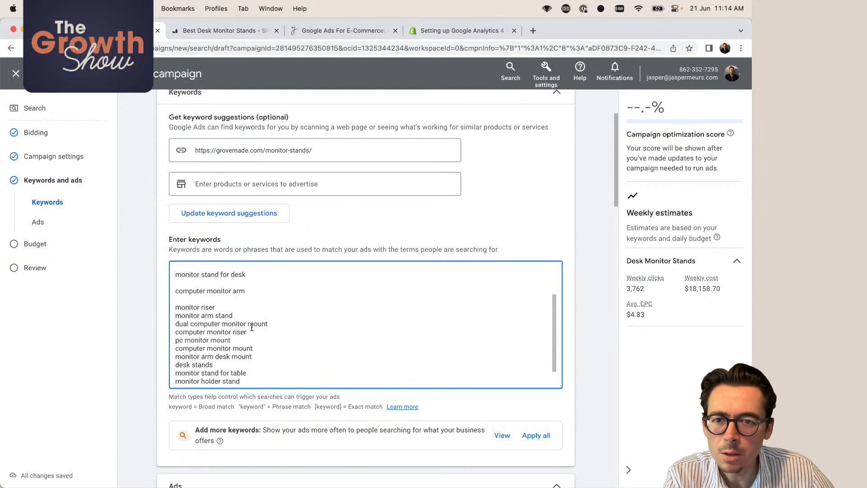
pyautogui.moveTo(279, 323); pyautogui.dragTo(175, 323)
pyautogui.press('BackSpace')
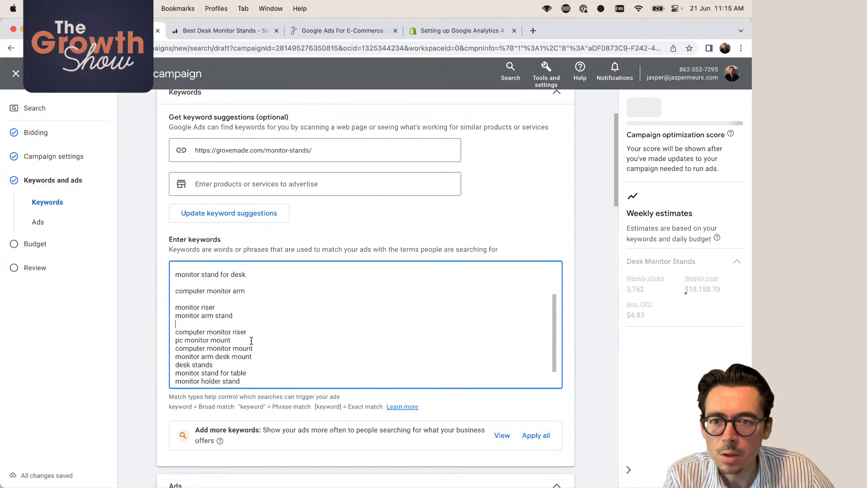
# - Delete the keywords "pc monitor mount", "computer monitor mount" and "monitor arm desk mount" from the list
pyautogui.moveTo(253, 340); pyautogui.dragTo(175, 340)
pyautogui.press('BackSpace')
pyautogui.scroll(-3, 235, 349)
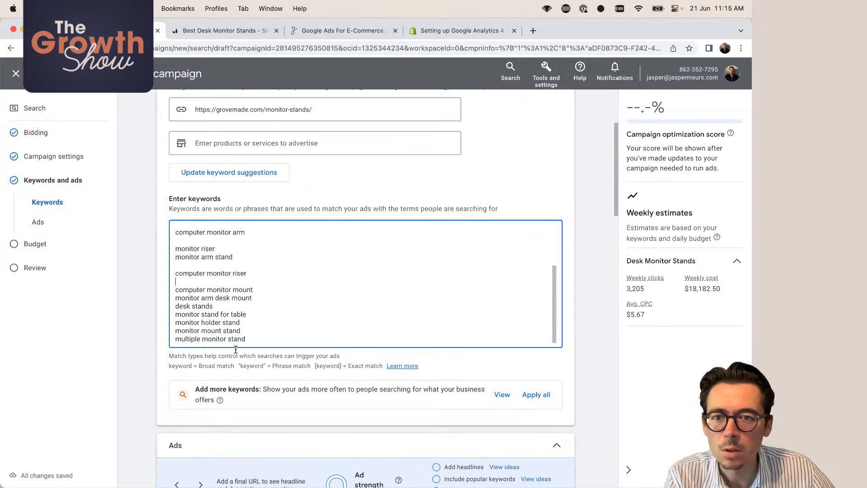
pyautogui.moveTo(256, 299); pyautogui.dragTo(171, 289)
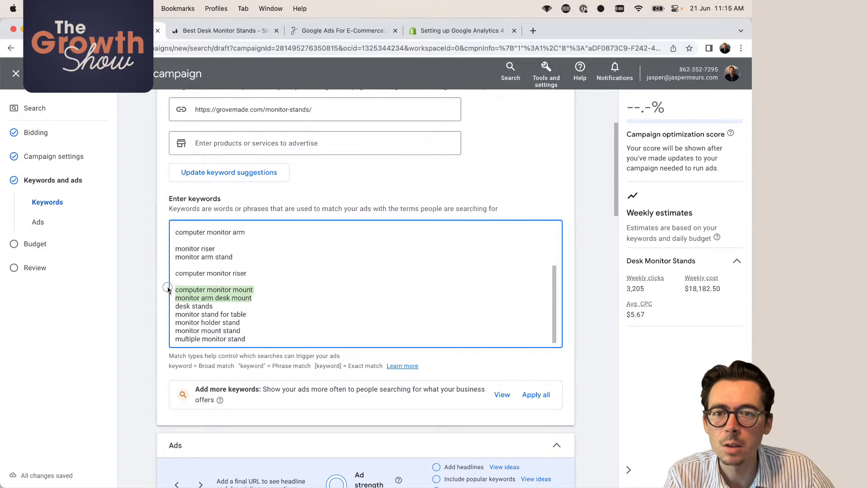
pyautogui.press('BackSpace')
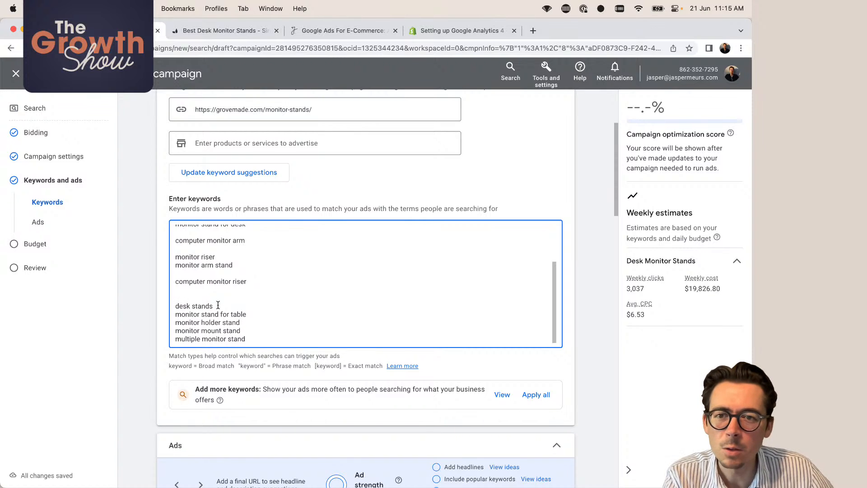
# - Remove all the blank lines between the remaining keywords in the ad group's list
pyautogui.scroll(-4, 218, 304)
pyautogui.scroll(6, 218, 304)
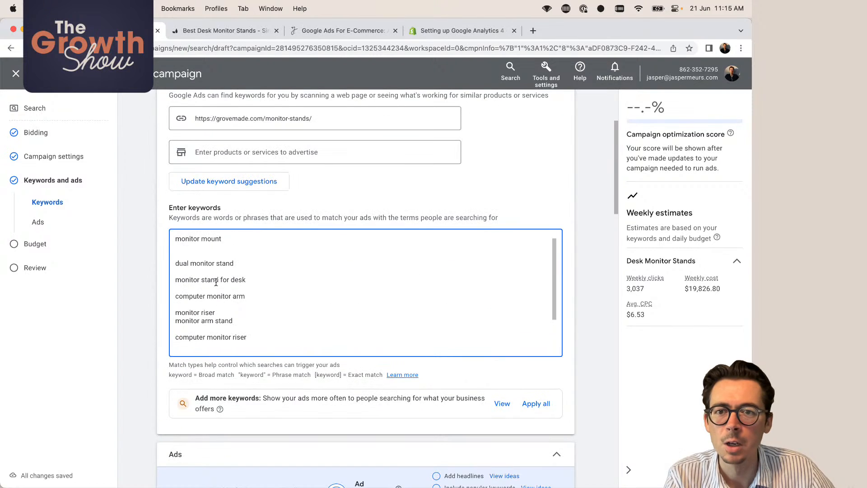
pyautogui.scroll(5, 216, 281)
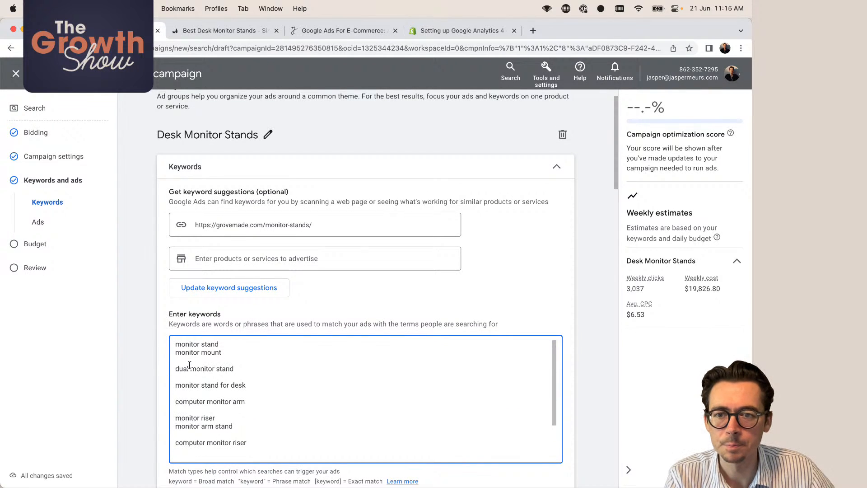
pyautogui.click(190, 363)
pyautogui.press('BackSpace')
pyautogui.click(191, 369)
pyautogui.press('BackSpace')
pyautogui.click(192, 377)
pyautogui.press('BackSpace')
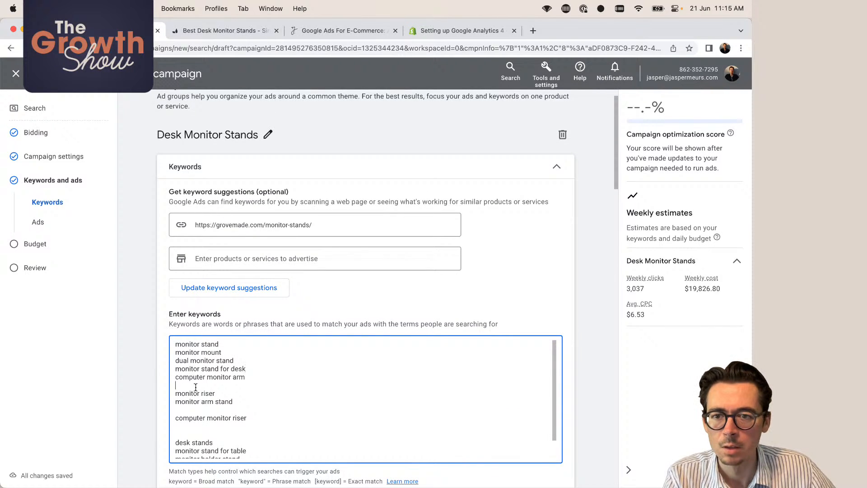
pyautogui.press('BackSpace')
pyautogui.click(187, 402)
pyautogui.press('BackSpace')
pyautogui.click(189, 407)
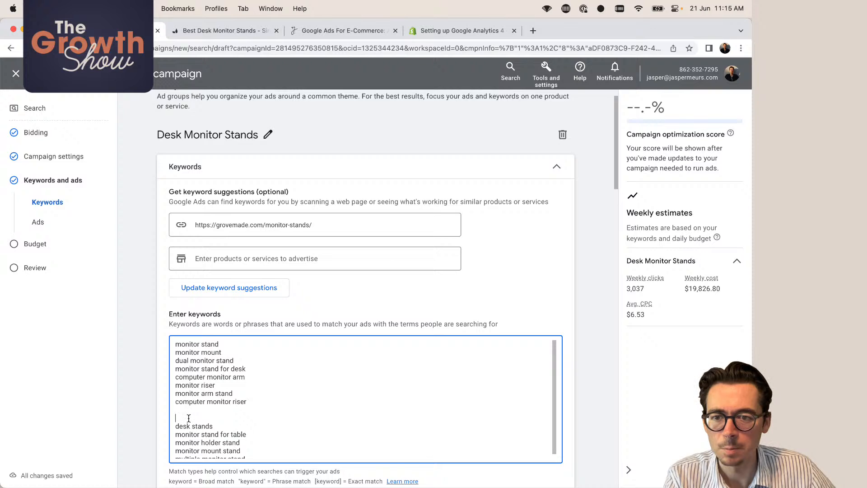
pyautogui.press('BackSpace')
pyautogui.press('BackSpace')
# - Make "monitor stand", "monitor mount" and "dual monitor stand" phrase match keywords by enclosing each in quotation marks
pyautogui.scroll(-3, 184, 455)
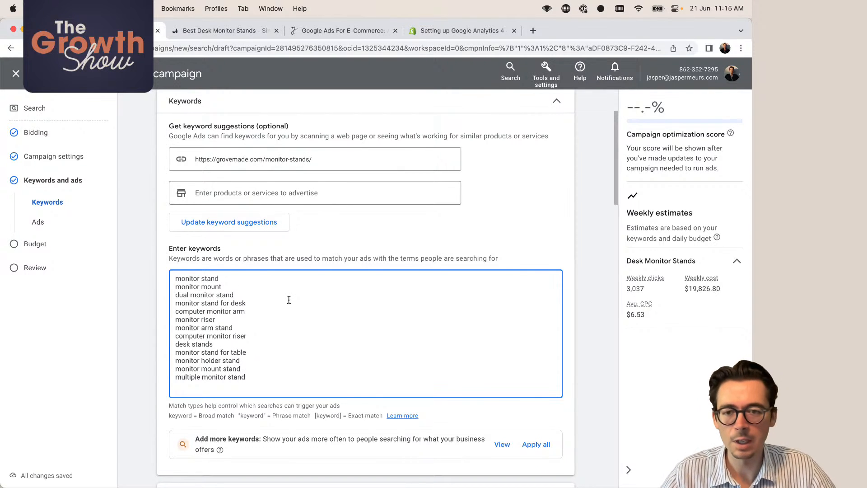
pyautogui.write('"')
pyautogui.click(274, 281)
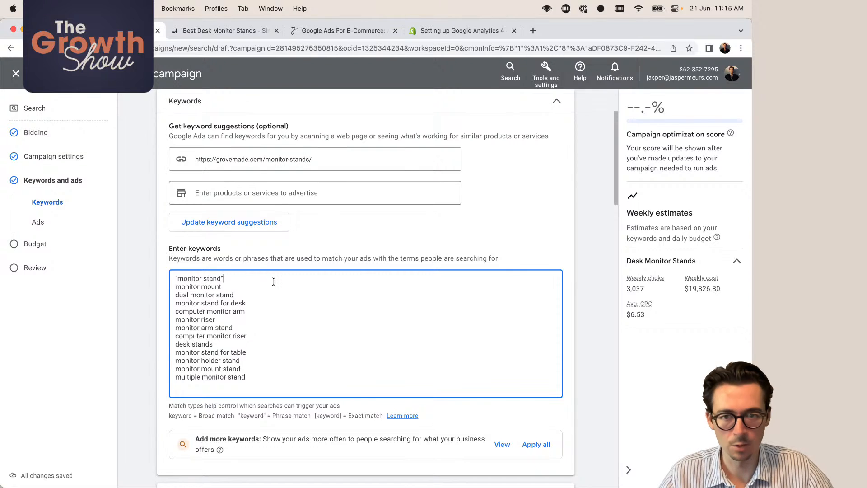
pyautogui.click(176, 287)
pyautogui.write('"')
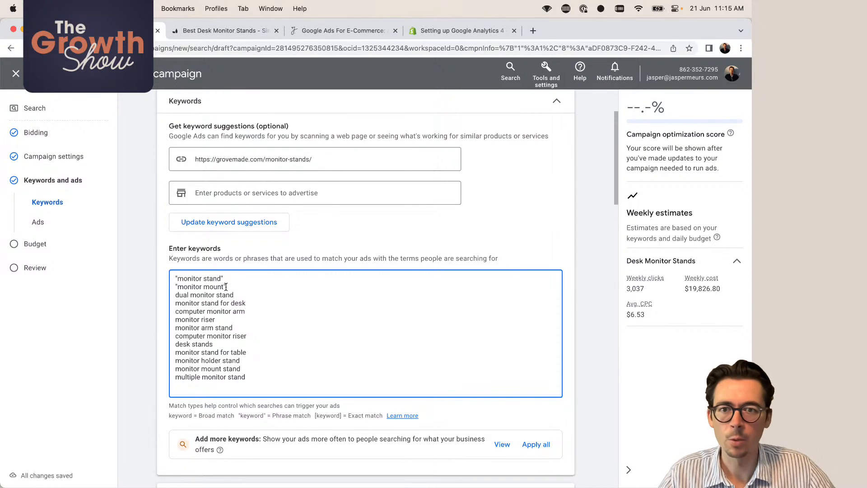
pyautogui.click(176, 295)
pyautogui.write('"')
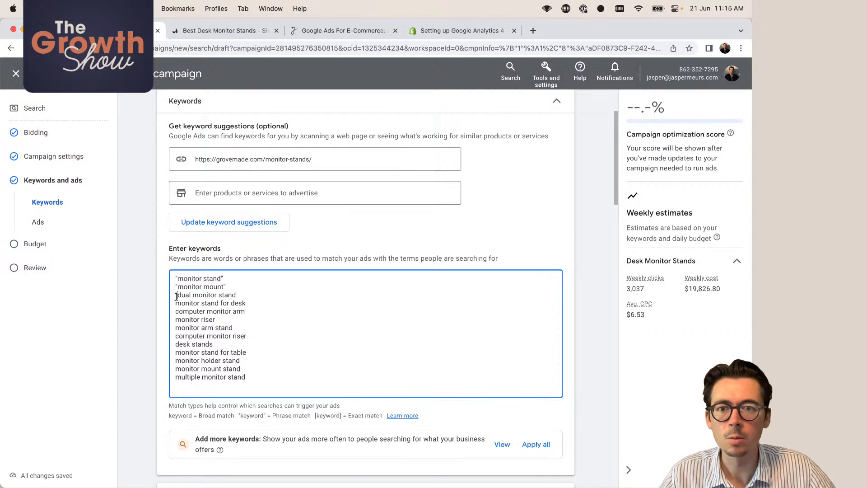
pyautogui.click(251, 294)
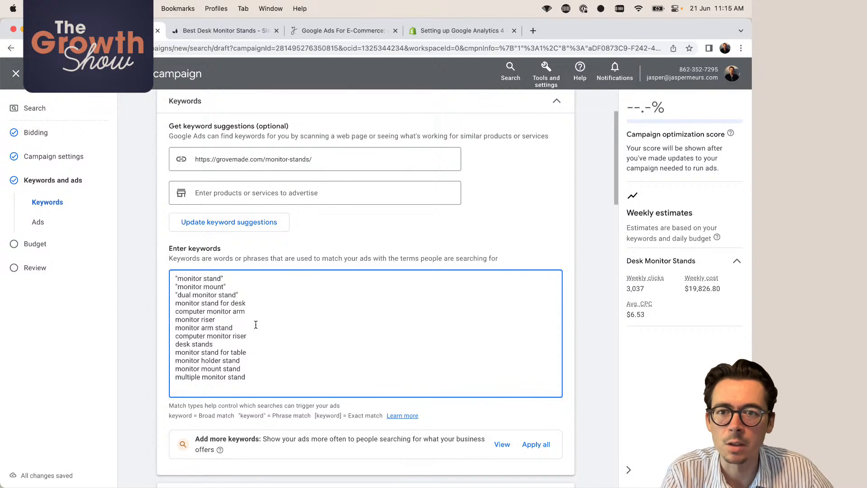
# - Check the match type notation below the keywords and go on to the ad group's Ads section
pyautogui.scroll(-3, 256, 324)
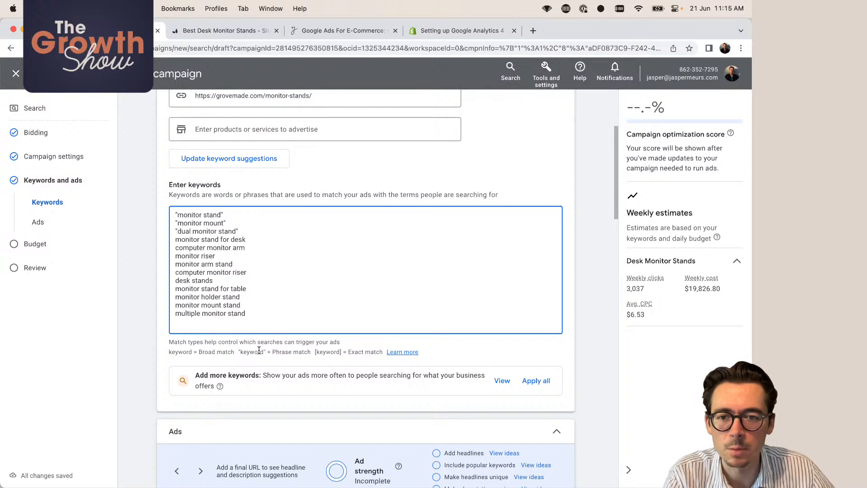
pyautogui.scroll(-5, 258, 349)
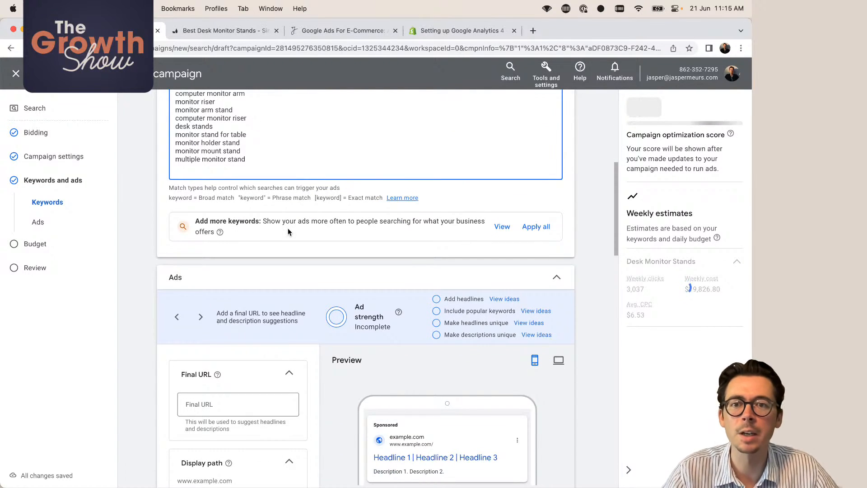
pyautogui.scroll(-4, 288, 232)
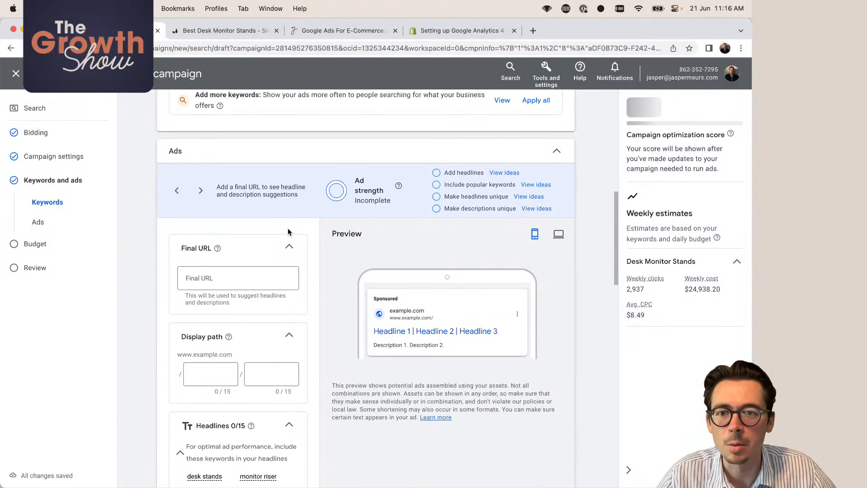
# - Set the ad's final URL to the Grovemade monitor-stands category page, grovemade.com/monitor-stands/
pyautogui.scroll(-5, 286, 231)
pyautogui.scroll(4, 256, 201)
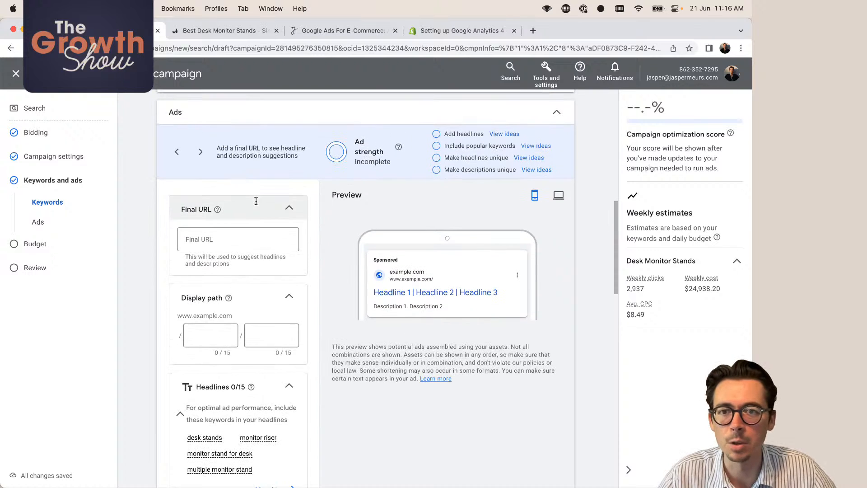
pyautogui.click(208, 240)
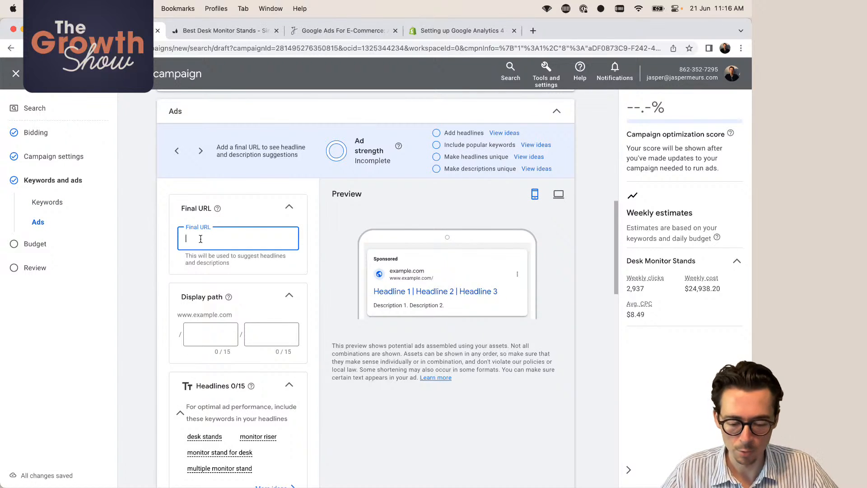
pyautogui.press('super+v')
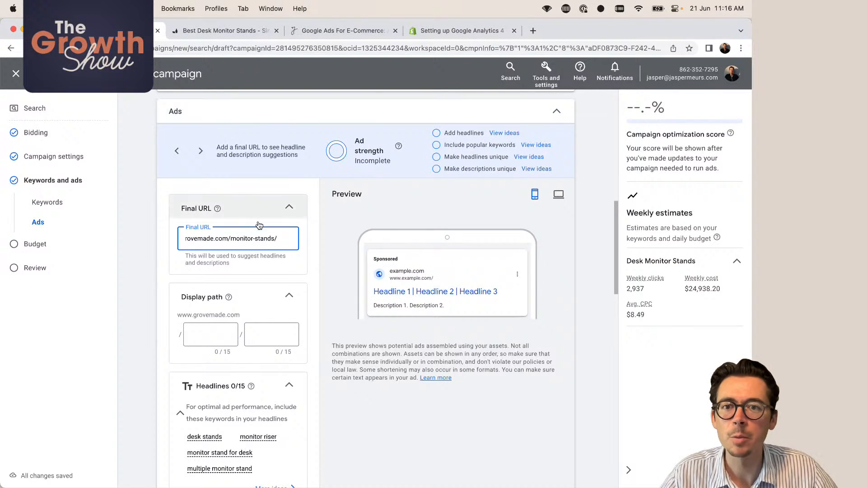
# - Set the first part of the ad's display path to "monitor-stands", leaving the second part empty
pyautogui.scroll(-2, 311, 289)
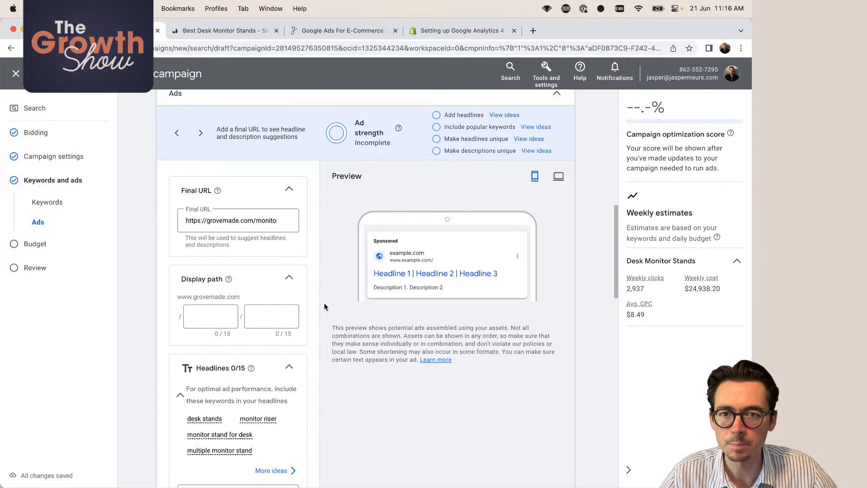
pyautogui.click(217, 283)
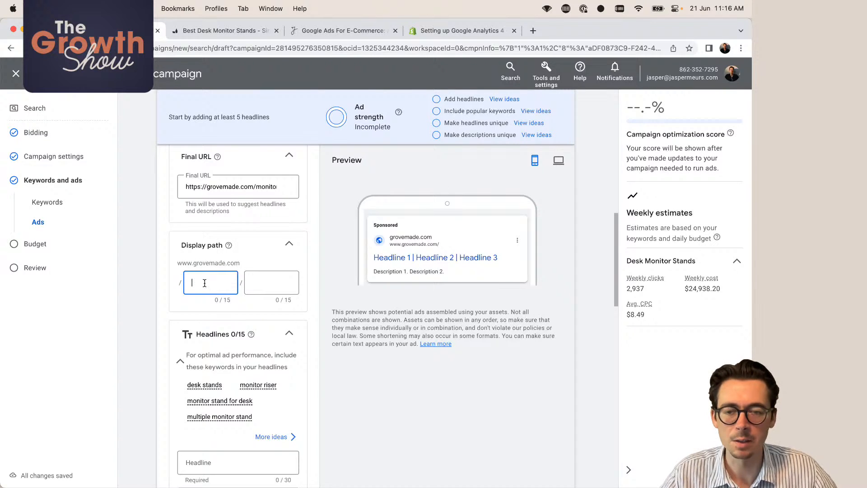
pyautogui.write('monito')
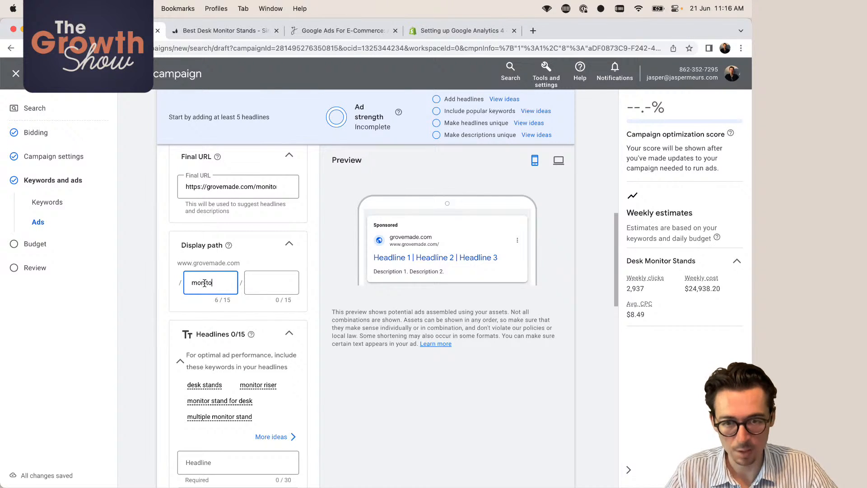
pyautogui.write('r-stands')
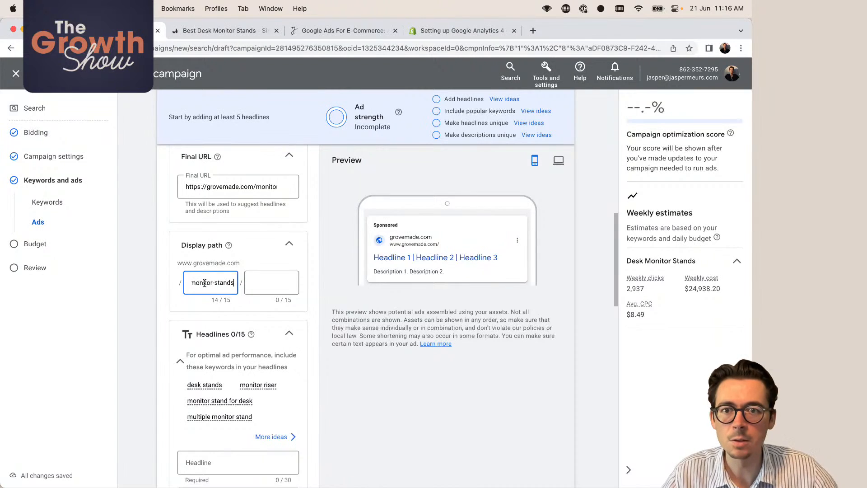
pyautogui.click(289, 265)
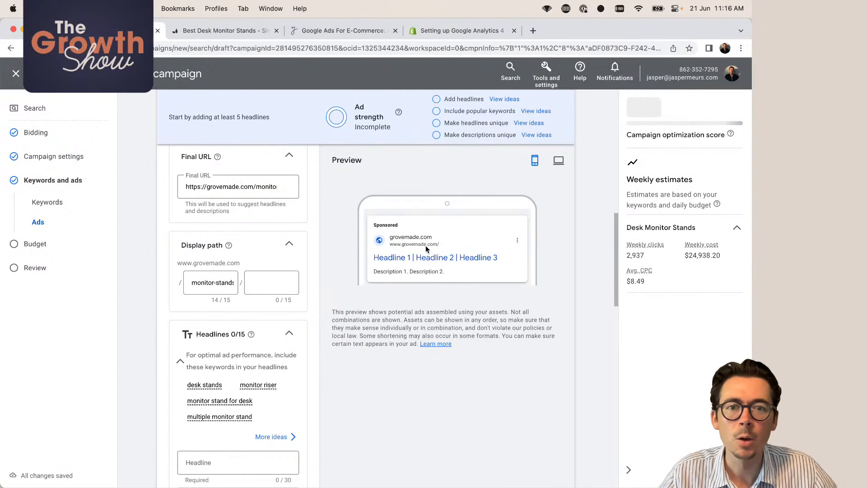
# - Check the ad's headline fields and examine Grovemade's Monitor Stands category page for selling points to use as headlines
pyautogui.scroll(-5, 272, 318)
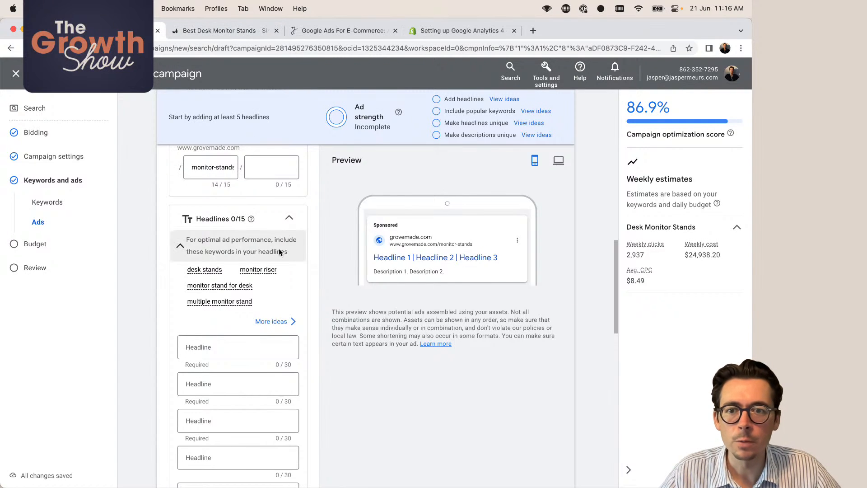
pyautogui.scroll(-2, 316, 269)
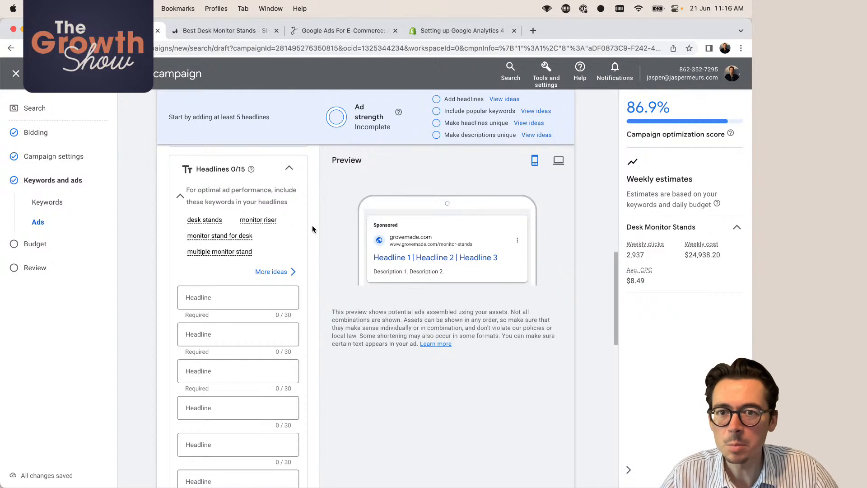
pyautogui.click(231, 32)
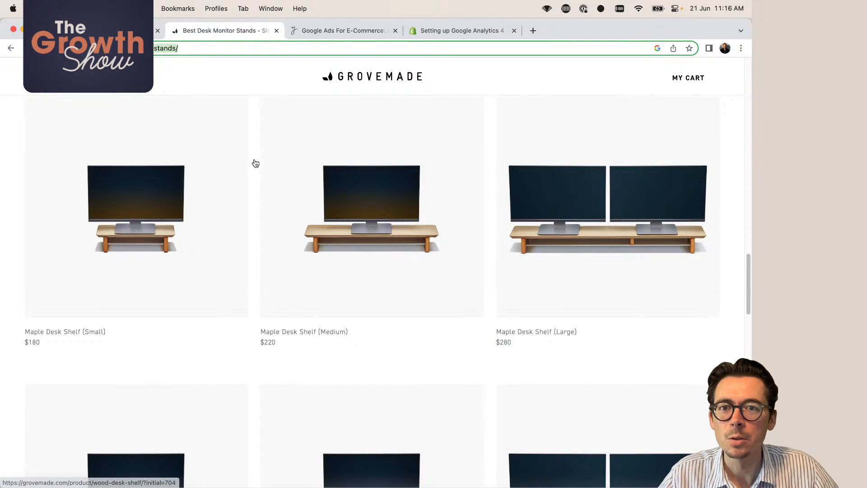
pyautogui.scroll(4, 254, 163)
pyautogui.scroll(10, 254, 163)
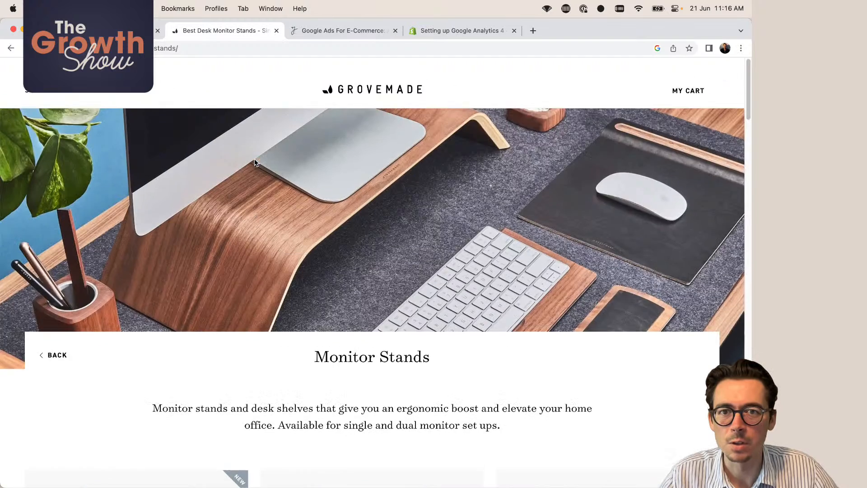
pyautogui.scroll(-3, 279, 322)
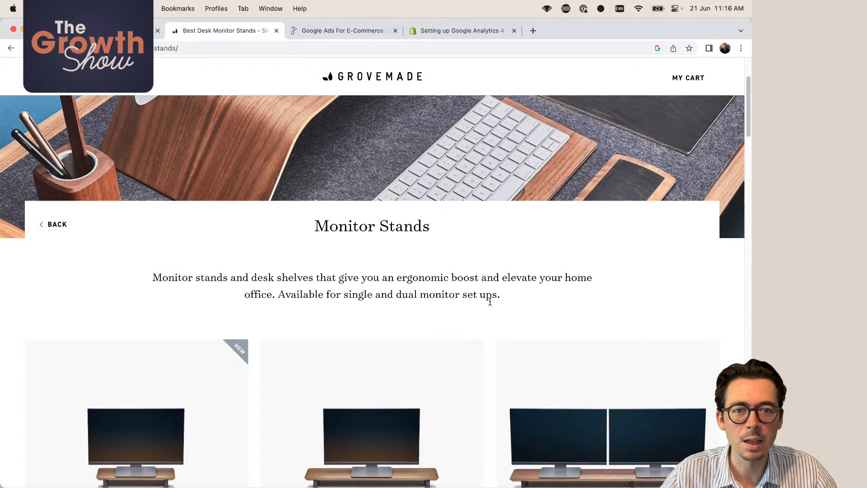
pyautogui.scroll(-5, 504, 289)
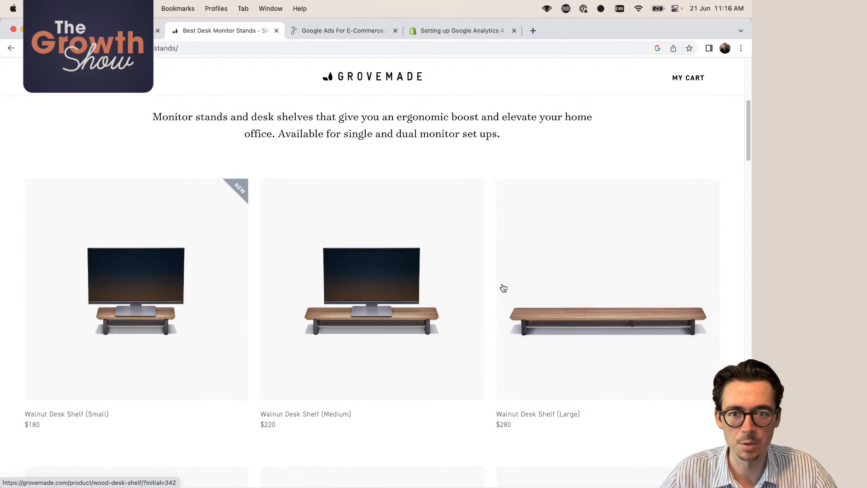
pyautogui.scroll(-3, 387, 427)
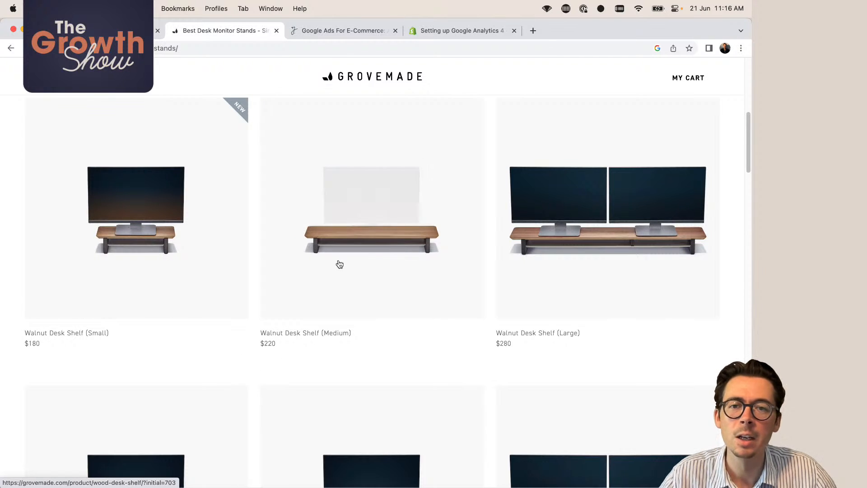
pyautogui.scroll(10, 340, 265)
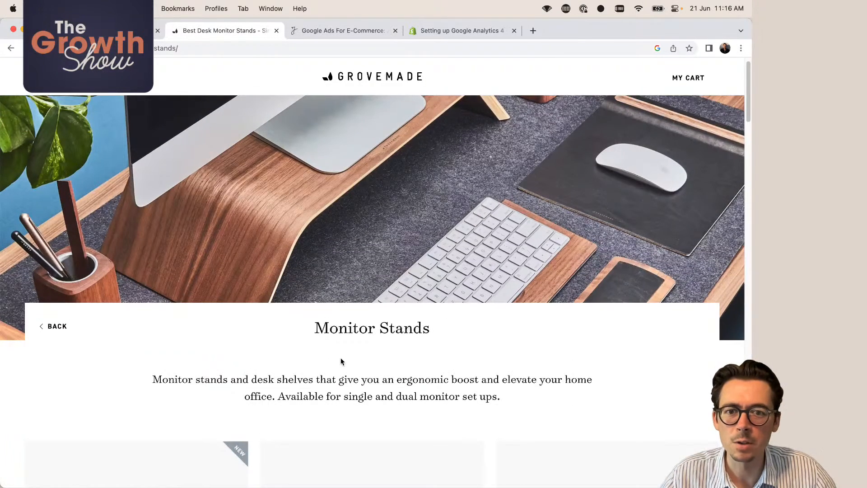
# - Open the Walnut Desk Shelf (Medium) product page and examine its description, features, manufacturing details and sizing guide for headline ideas
pyautogui.scroll(-5, 340, 356)
pyautogui.click(367, 328)
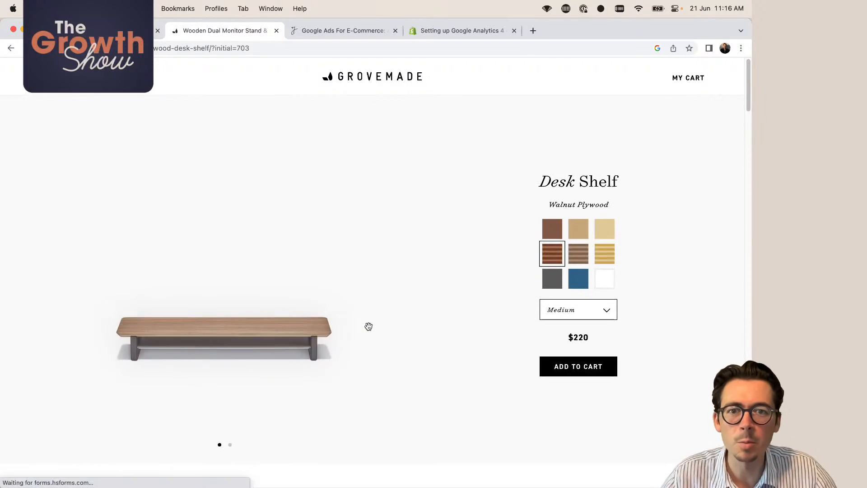
pyautogui.scroll(-6, 368, 326)
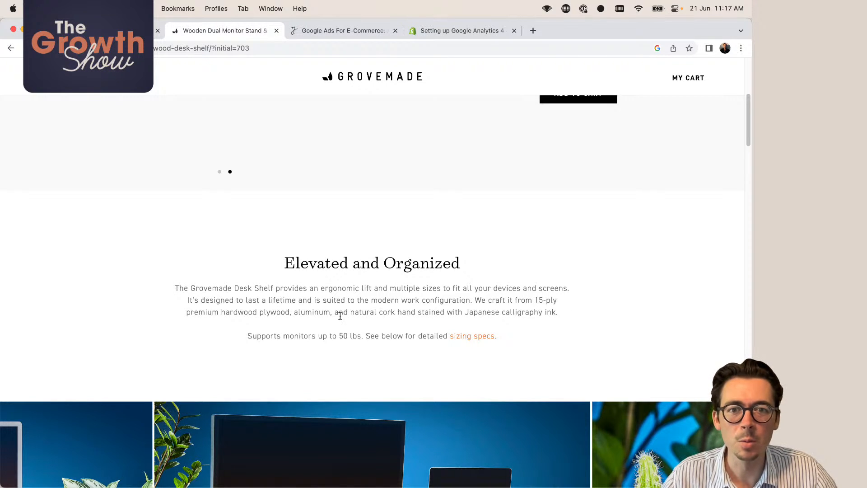
pyautogui.scroll(-2, 398, 320)
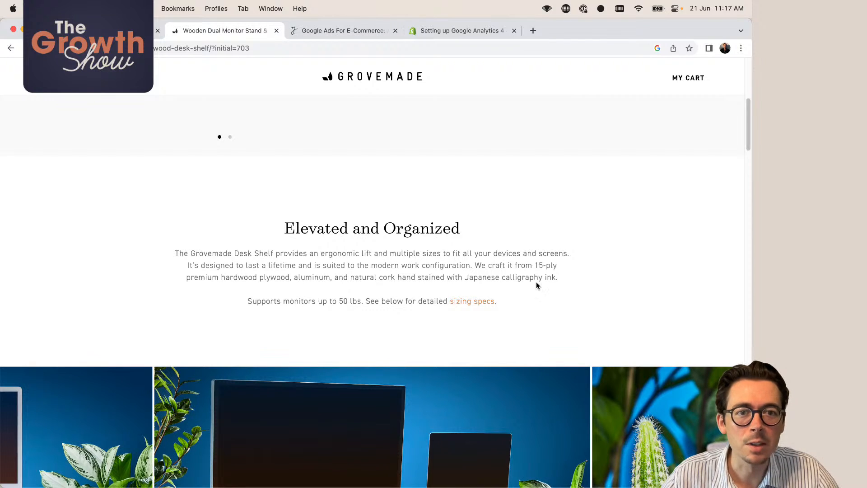
pyautogui.scroll(-5, 528, 293)
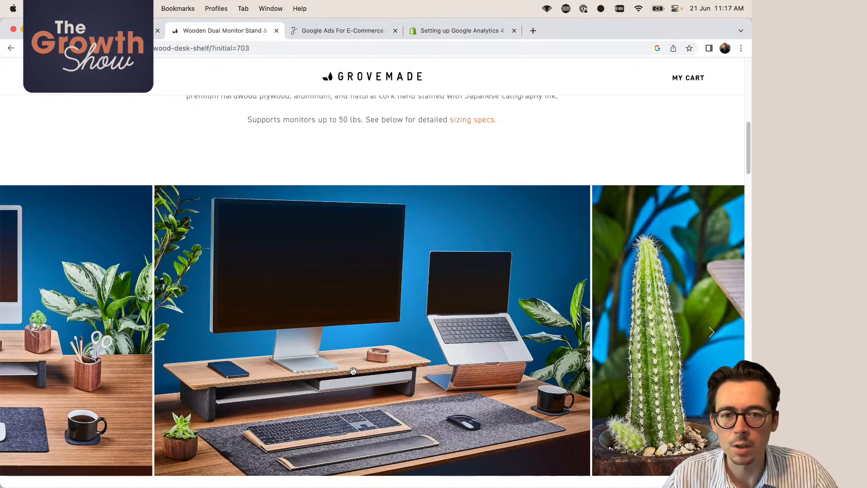
pyautogui.scroll(-3, 406, 320)
pyautogui.scroll(-4, 452, 311)
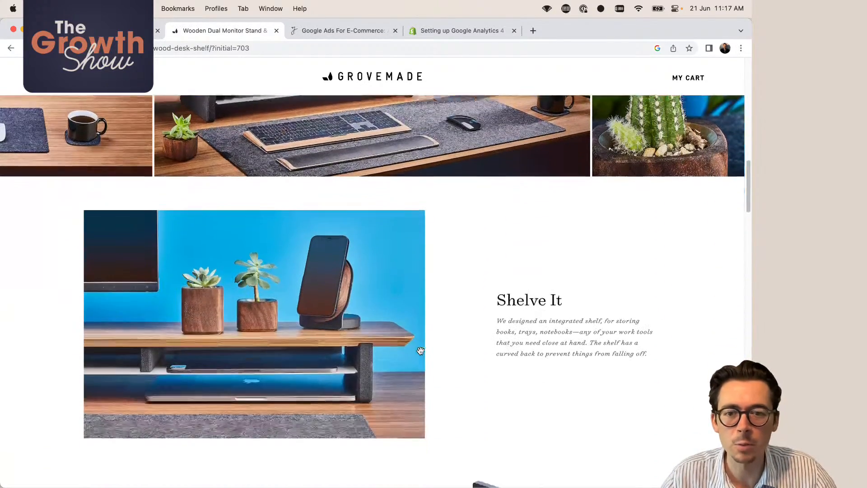
pyautogui.scroll(-9, 463, 307)
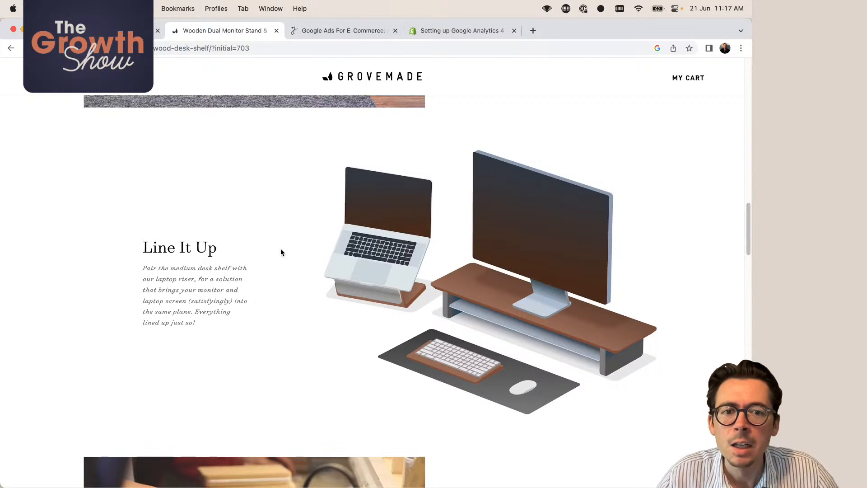
pyautogui.scroll(-8, 348, 303)
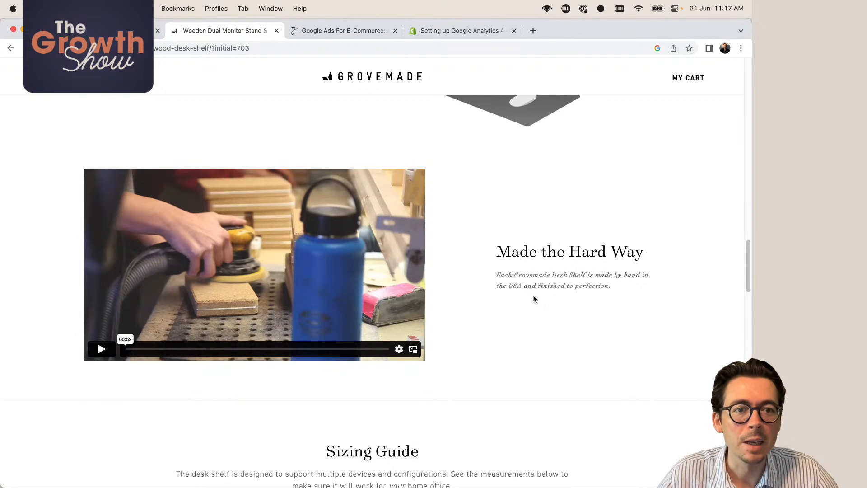
pyautogui.scroll(-9, 520, 300)
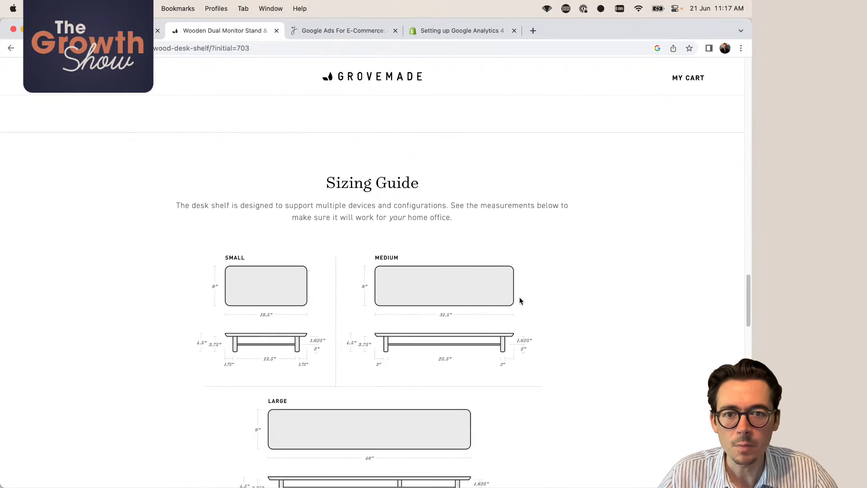
pyautogui.scroll(-5, 412, 269)
pyautogui.scroll(15, 412, 270)
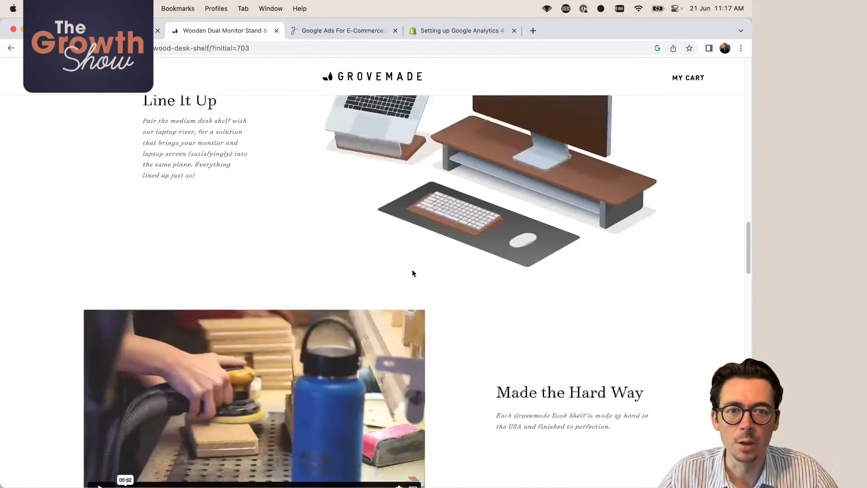
pyautogui.scroll(20, 412, 269)
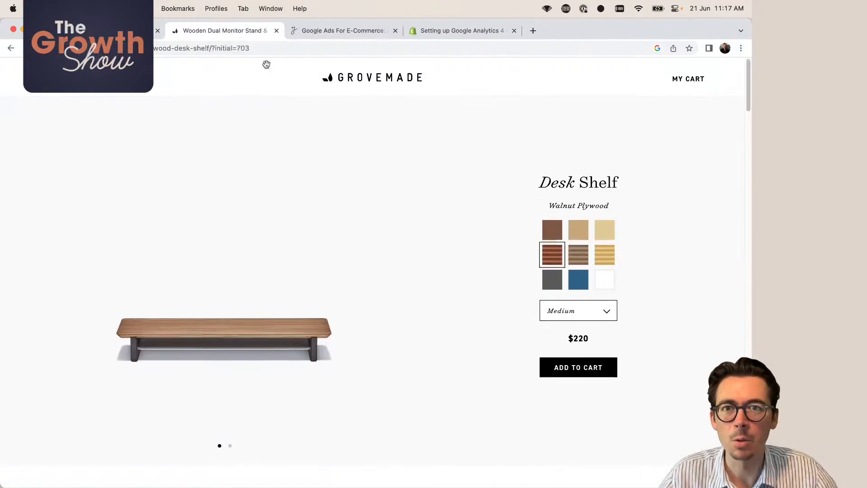
# - Back in the campaign draft, enter "Handmade Monitor Stands" as the first headline and choose the suggested "Designed & Crafted to Last" as the second
pyautogui.click(119, 30)
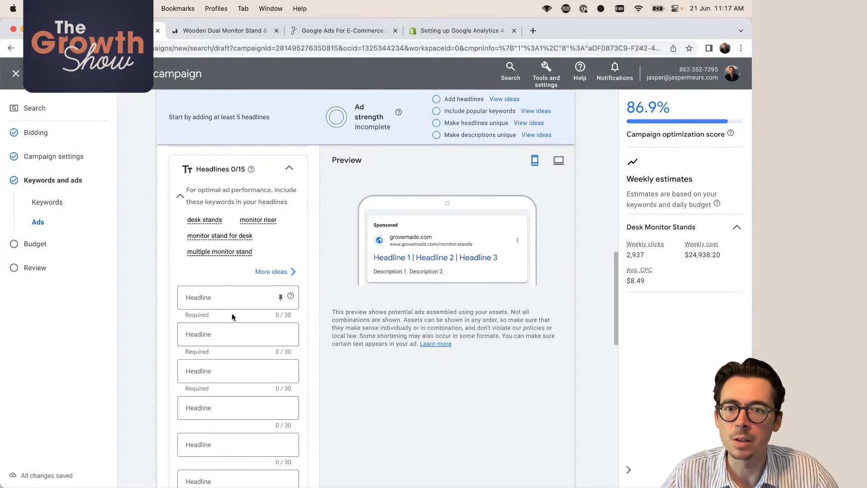
pyautogui.click(227, 298)
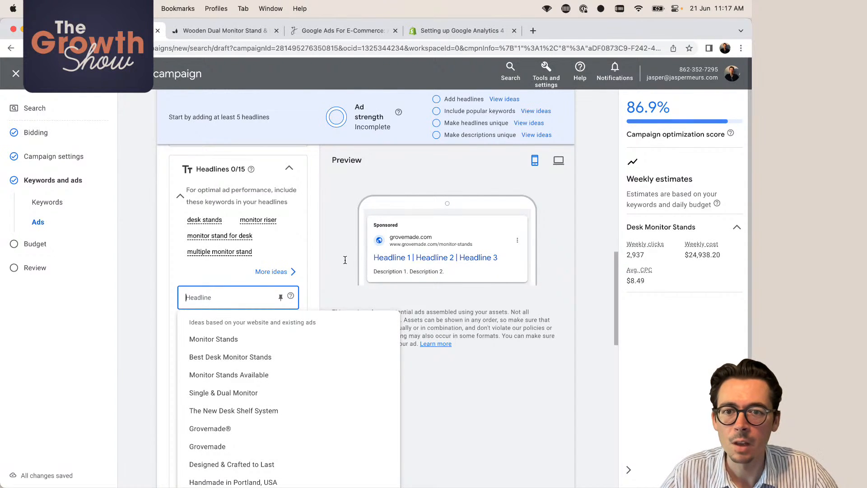
pyautogui.scroll(-2, 350, 260)
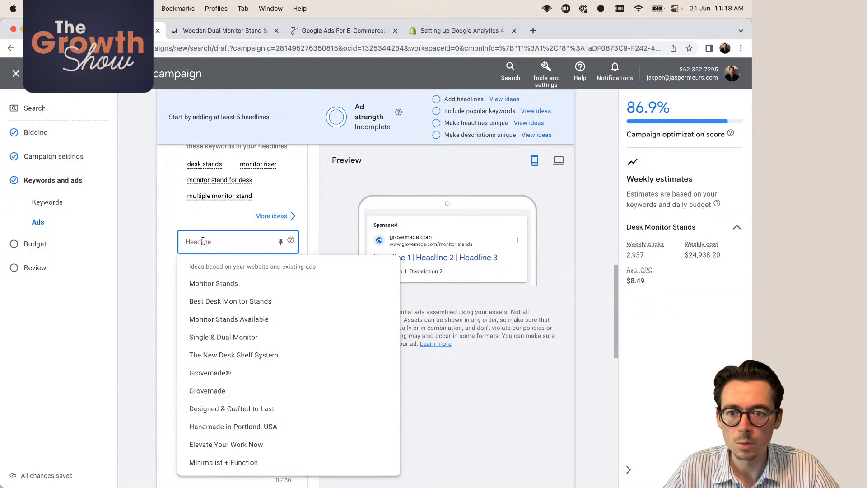
pyautogui.write('Handmade ')
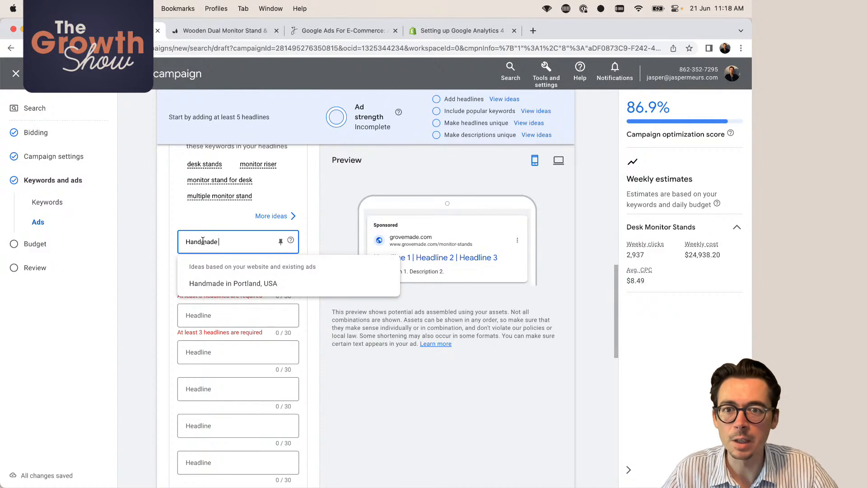
pyautogui.write('Monito')
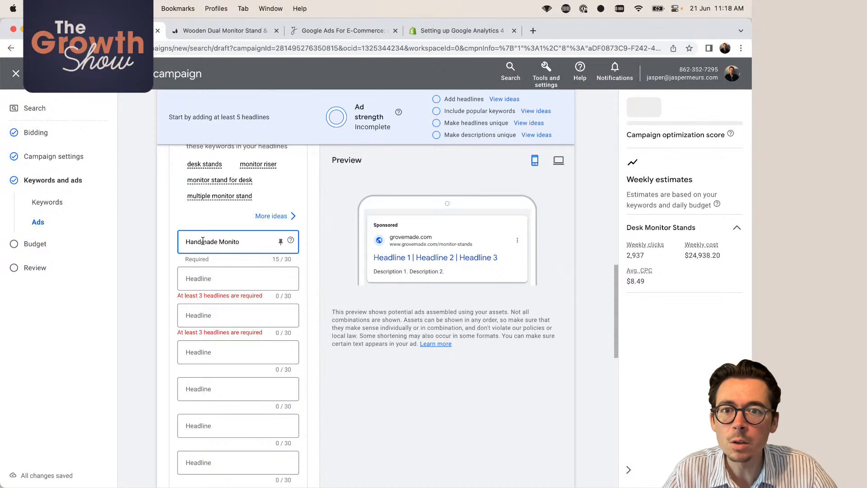
pyautogui.write('r Stands')
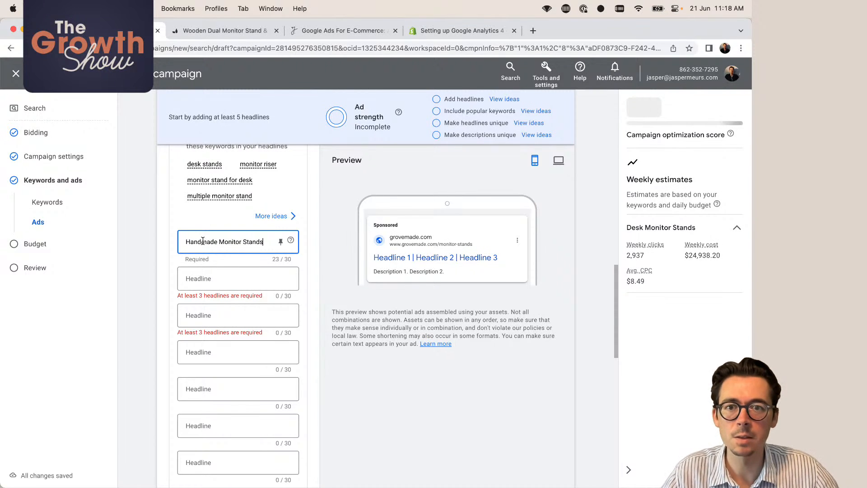
pyautogui.click(189, 281)
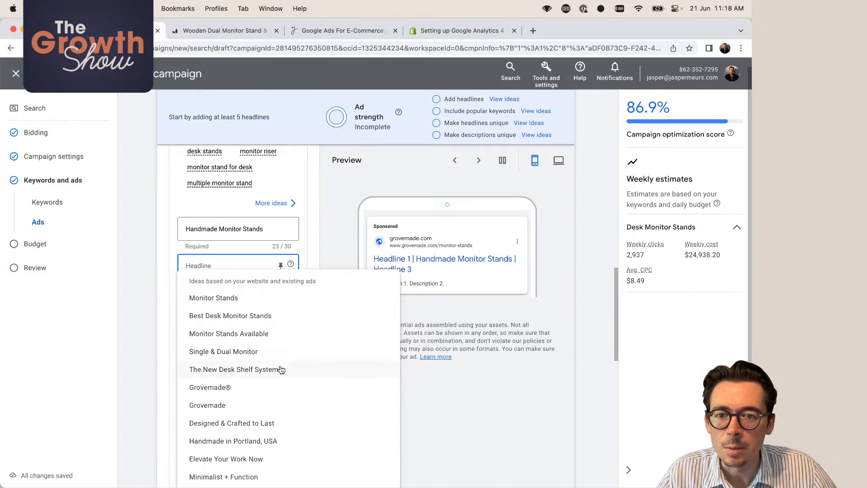
pyautogui.click(224, 422)
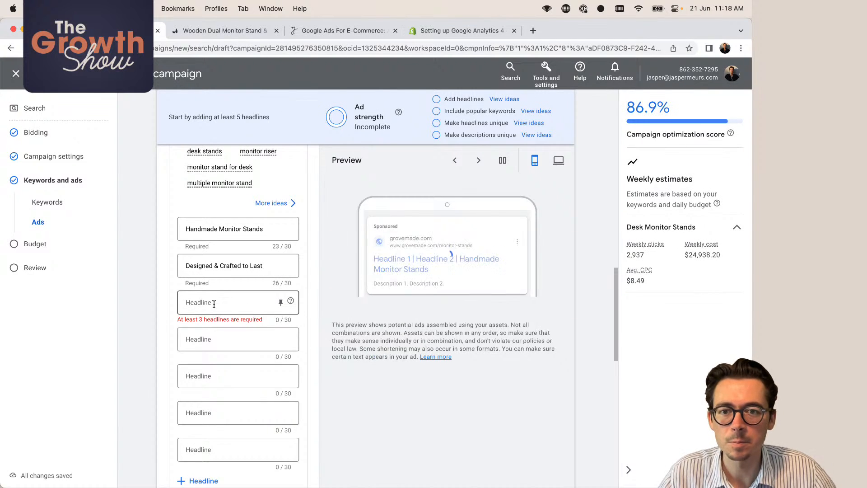
# - Copy "premium hardwood plywood" from the desk shelf product page's description and paste it as the ad's third headline
pyautogui.click(241, 29)
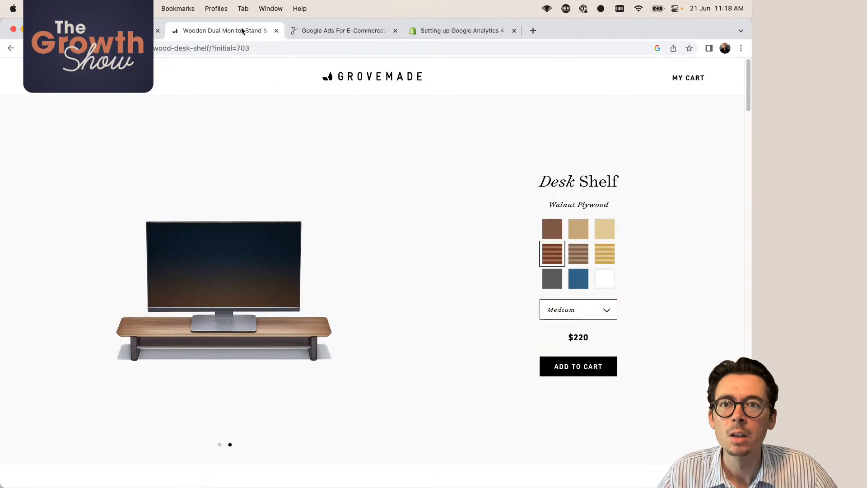
pyautogui.scroll(-7, 364, 288)
pyautogui.scroll(-1, 364, 288)
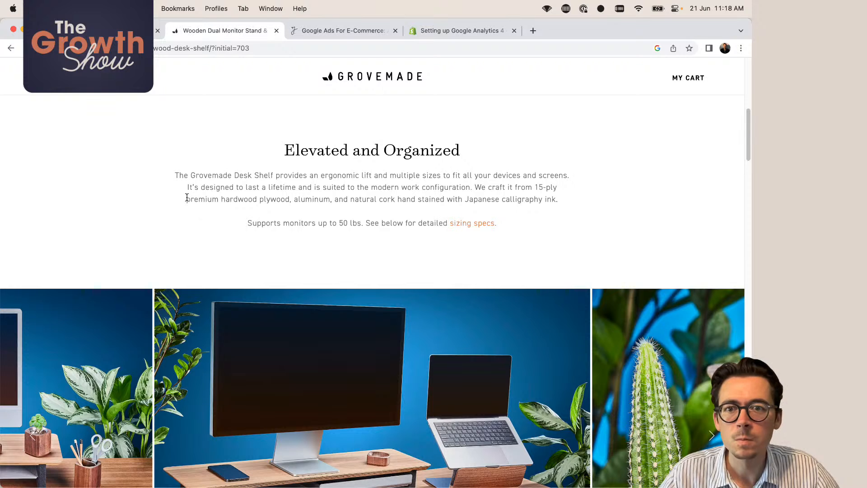
pyautogui.moveTo(186, 197); pyautogui.dragTo(289, 197)
pyautogui.press('super+c')
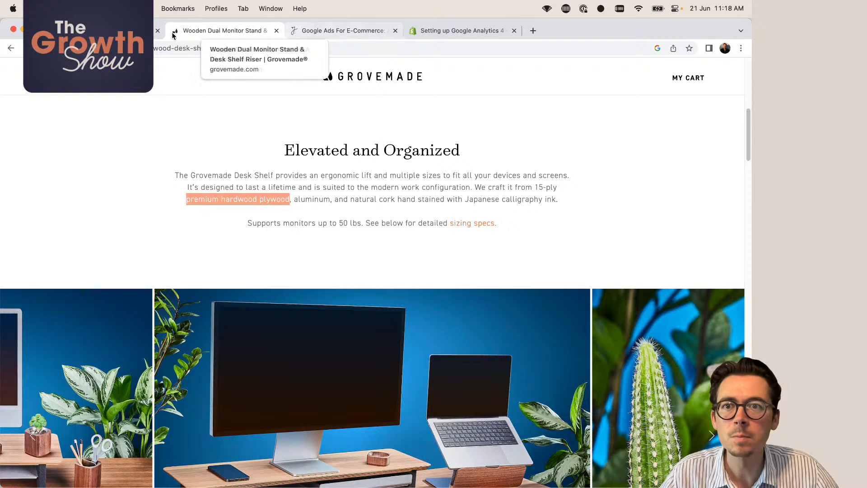
pyautogui.click(342, 36)
pyautogui.click(217, 300)
pyautogui.press('super+v')
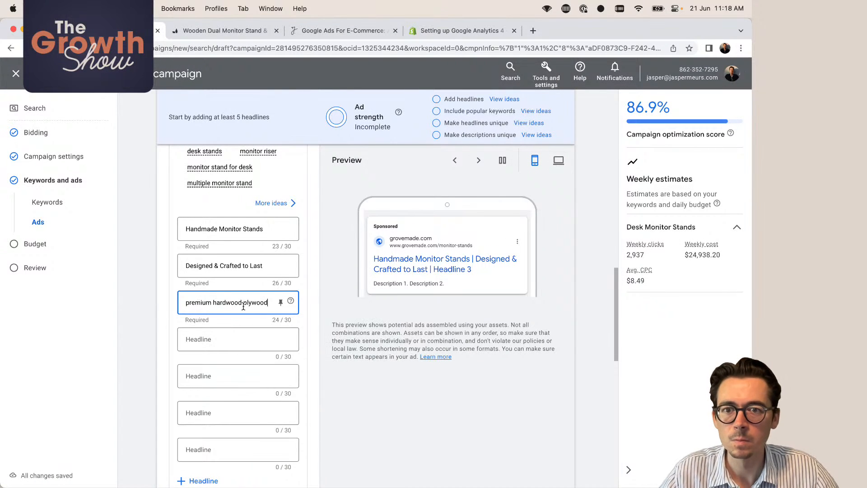
# - Reword the third headline to "Made form premium hardwood", dropping "plywood" to fit the character limit
pyautogui.click(186, 302)
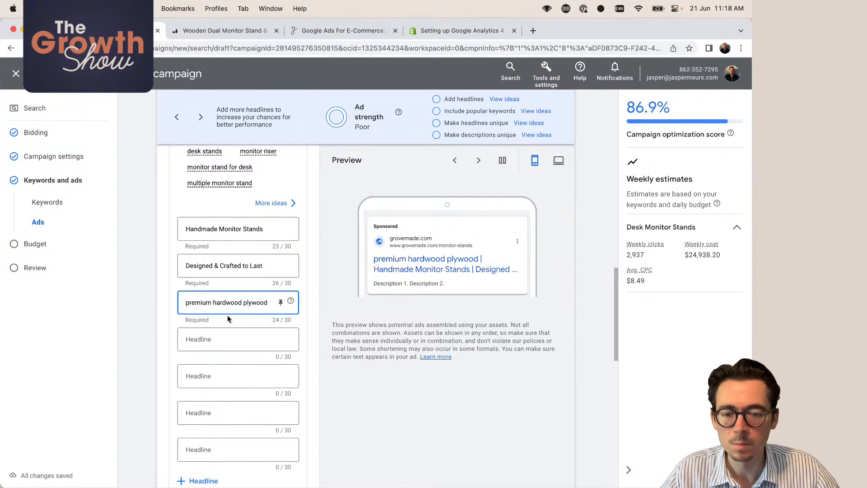
pyautogui.write('Made form')
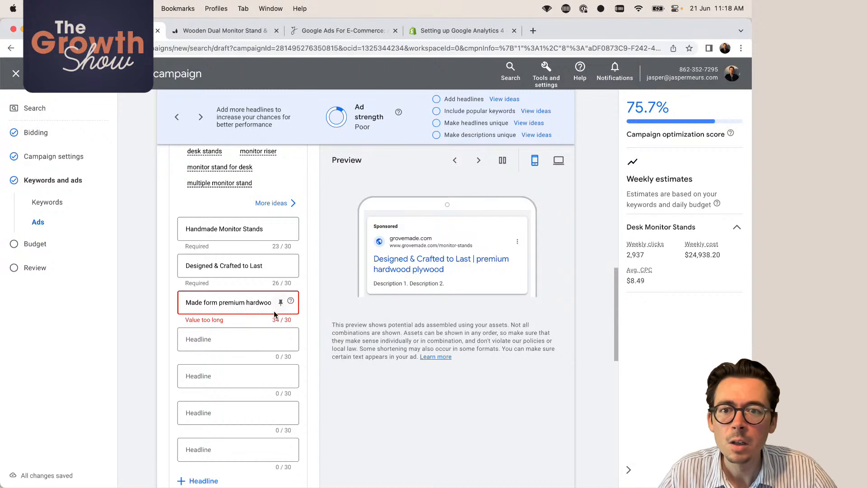
pyautogui.moveTo(238, 302); pyautogui.dragTo(317, 303)
pyautogui.moveTo(245, 302)
pyautogui.mouseDown()
pyautogui.moveTo(271, 303)
pyautogui.moveTo(257, 303)
pyautogui.mouseUp()
pyautogui.doubleClick(257, 303)
pyautogui.press('BackSpace')
pyautogui.press('BackSpace')
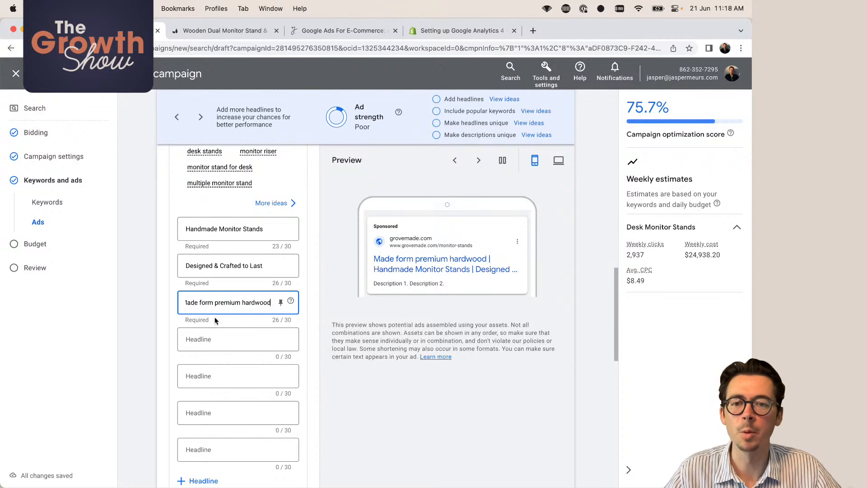
pyautogui.click(184, 324)
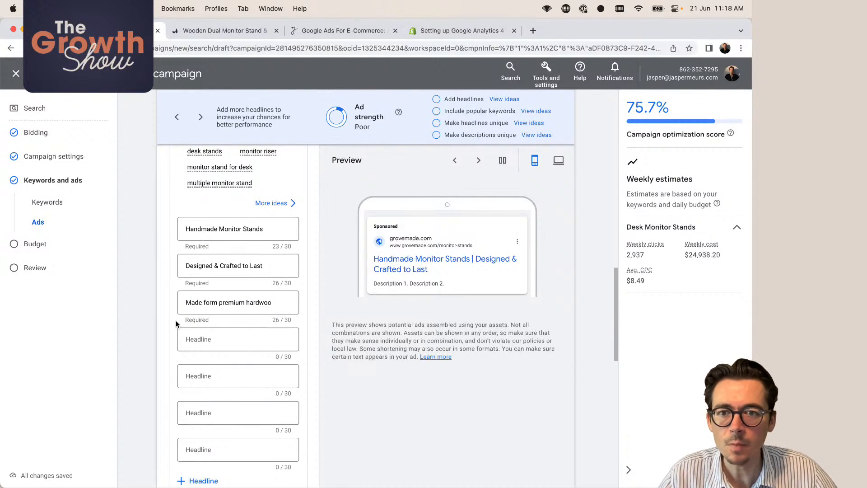
# - Examine the position pinning options for the first headline and close them without choosing one
pyautogui.scroll(-2, 175, 320)
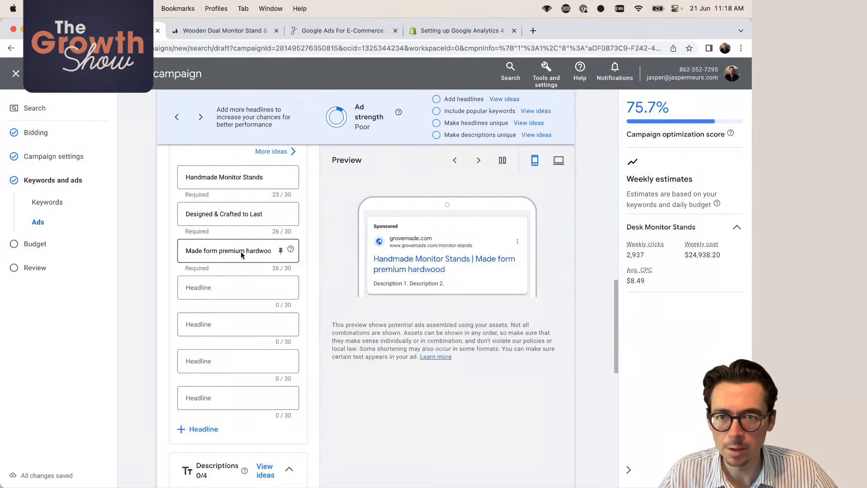
pyautogui.scroll(2, 240, 251)
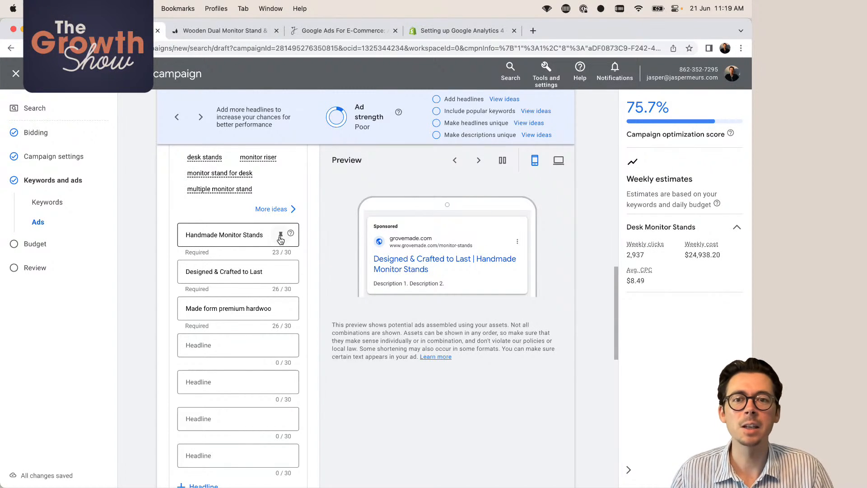
pyautogui.click(280, 236)
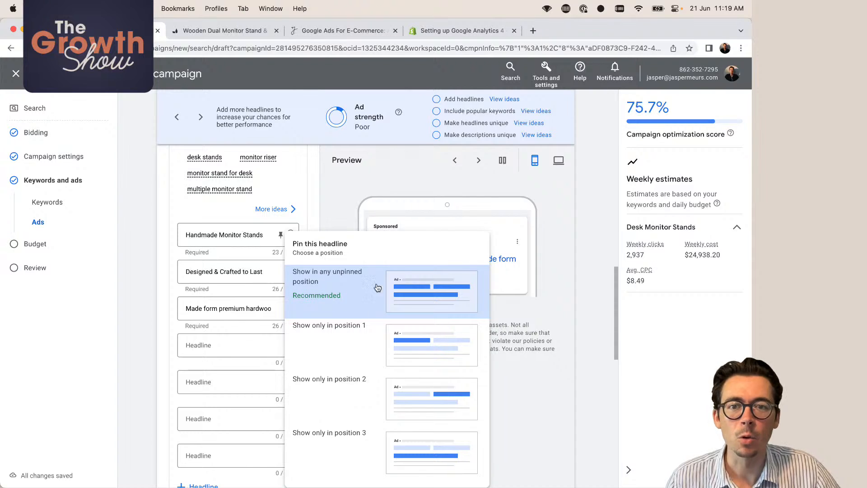
pyautogui.click(232, 214)
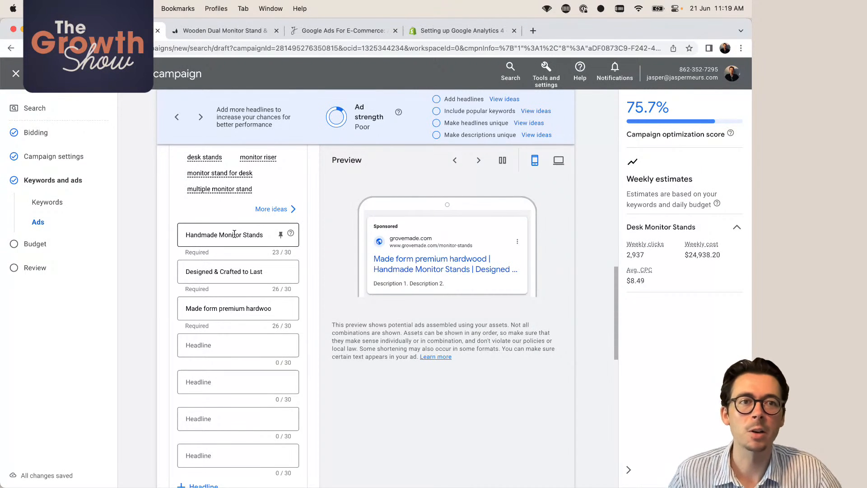
pyautogui.scroll(-5, 233, 350)
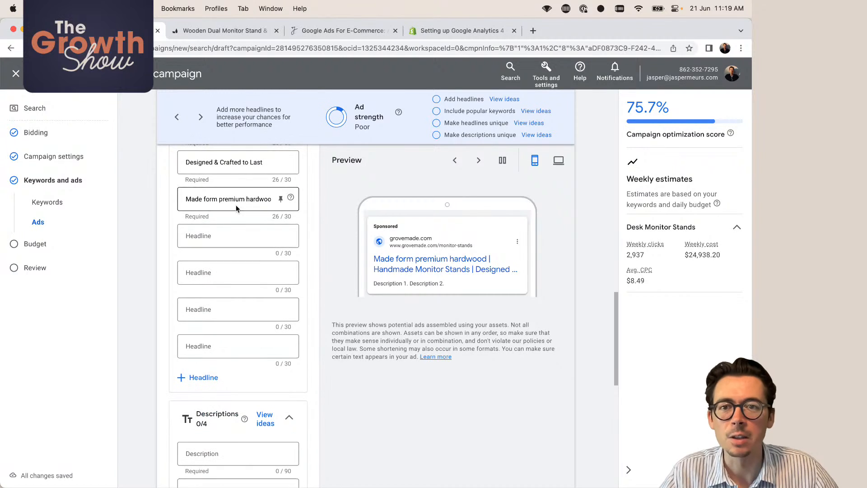
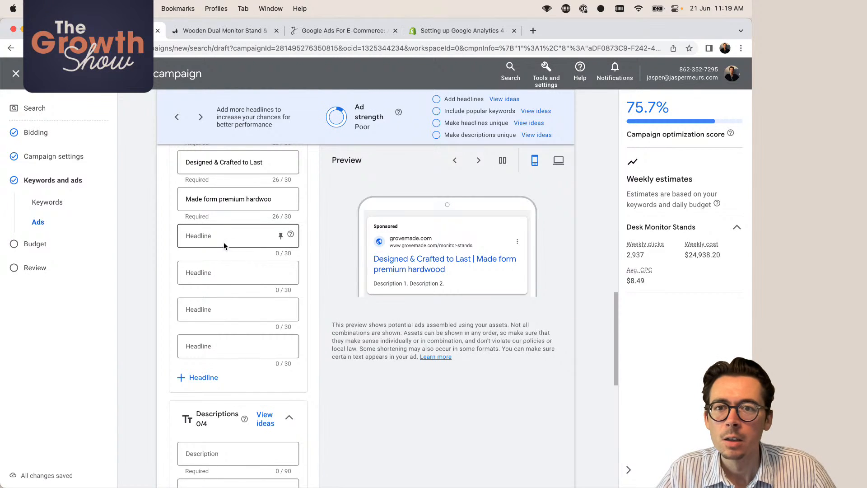
pyautogui.scroll(2, 224, 238)
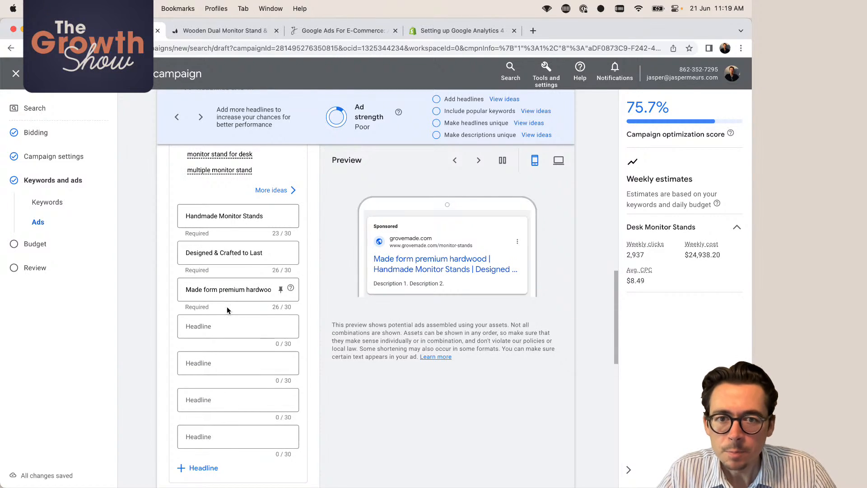
pyautogui.scroll(-1, 260, 191)
# - Look through the desk shelf product page for selling points and copy "finished to perfection" from the Made the Hard Way section
pyautogui.click(240, 32)
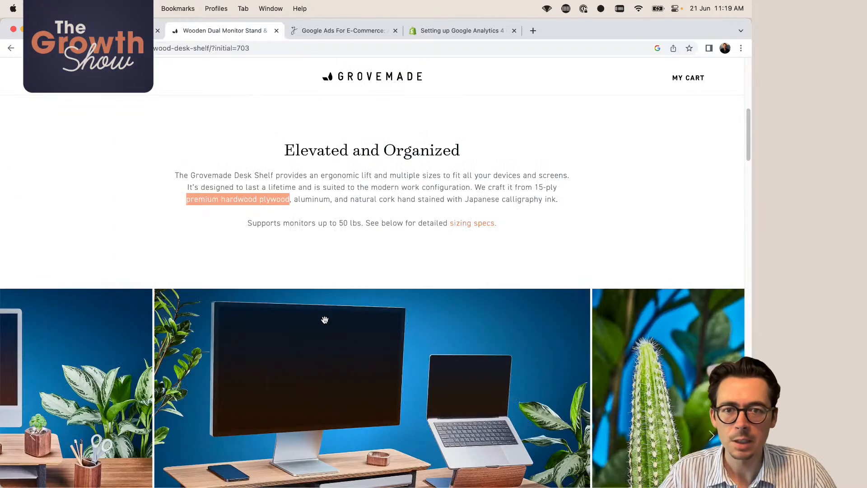
pyautogui.scroll(-3, 325, 319)
pyautogui.scroll(-3, 325, 319)
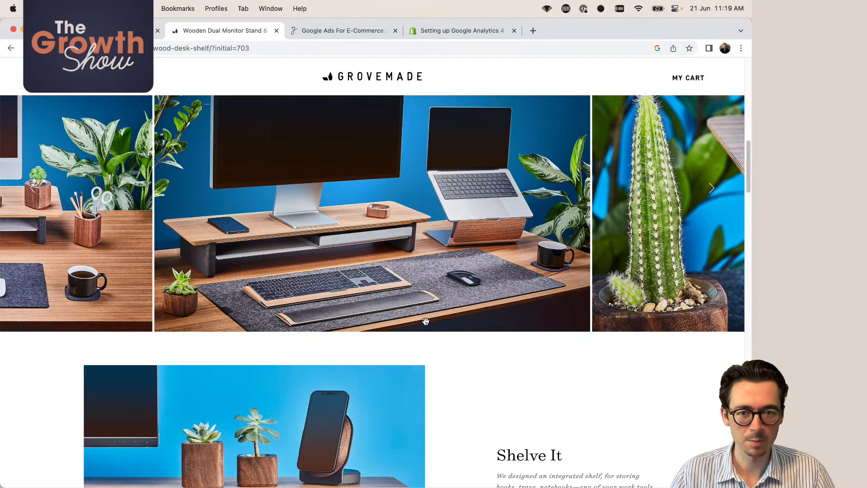
pyautogui.scroll(-2, 425, 321)
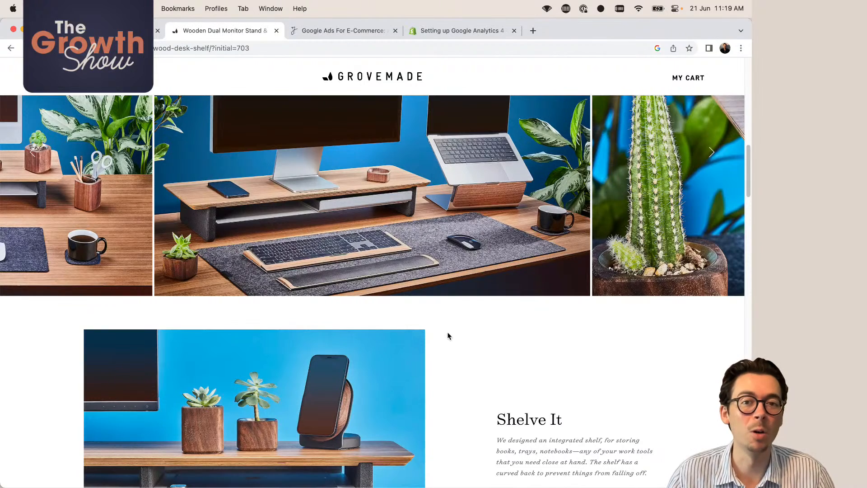
pyautogui.scroll(-10, 448, 336)
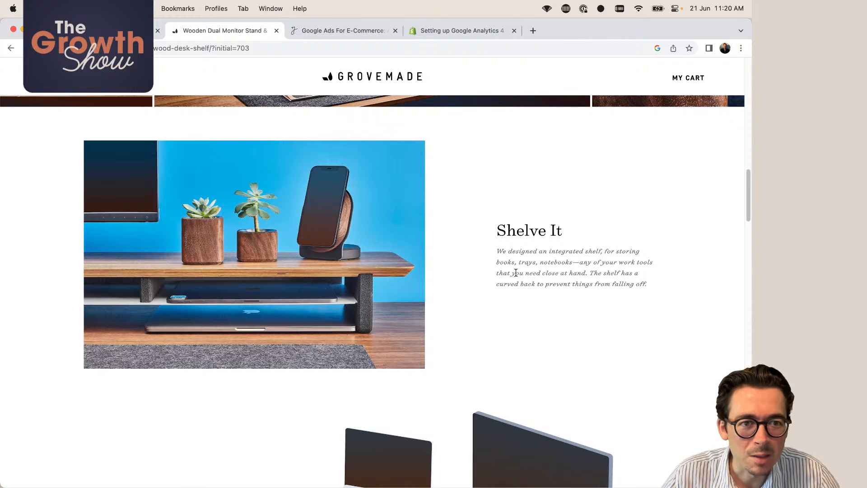
pyautogui.scroll(-12, 493, 282)
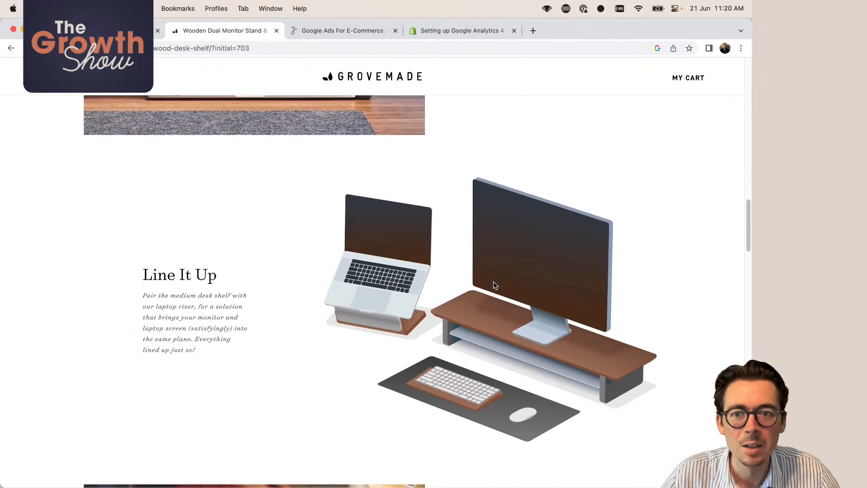
pyautogui.scroll(-5, 494, 284)
pyautogui.scroll(-2, 285, 276)
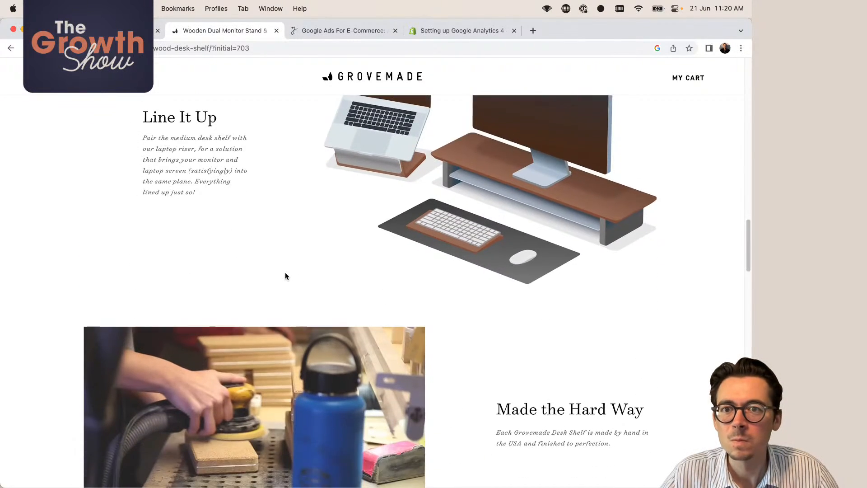
pyautogui.scroll(-10, 285, 276)
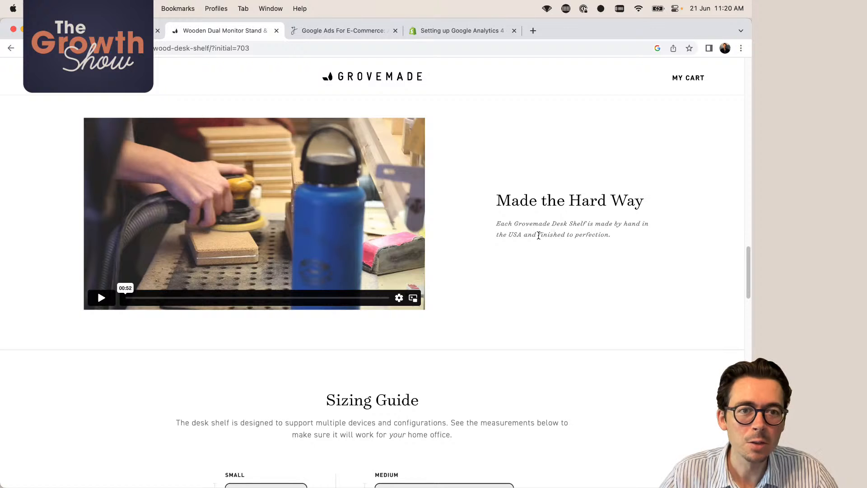
pyautogui.moveTo(537, 235); pyautogui.dragTo(608, 234)
pyautogui.press('super+c')
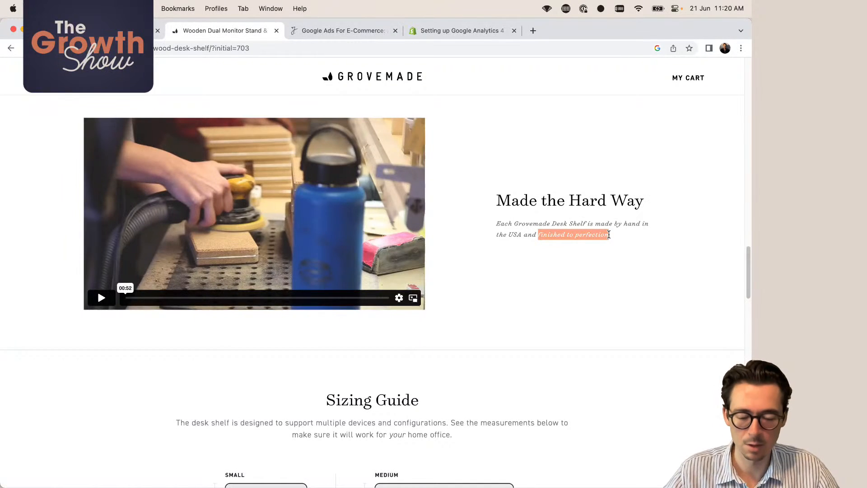
# - Back in the campaign draft, paste the copied phrase as the fourth headline and capitalize it as "Finished to perfection"
pyautogui.click(144, 31)
pyautogui.click(215, 292)
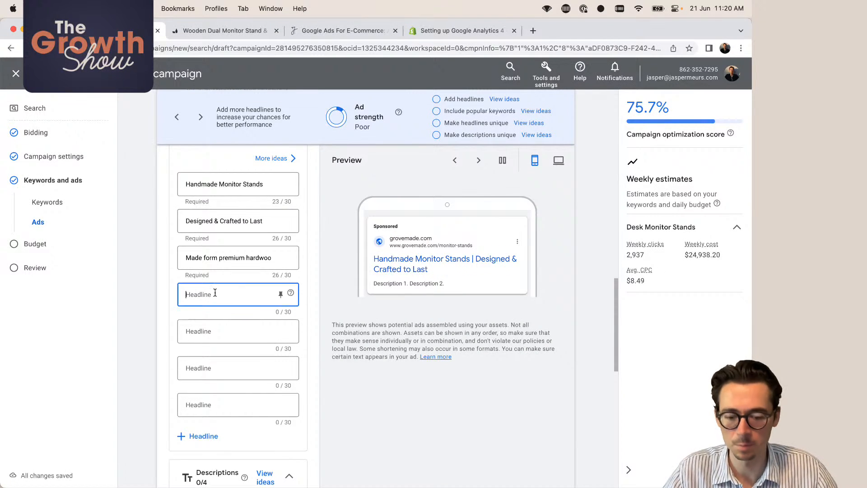
pyautogui.press('super+v')
pyautogui.click(186, 294)
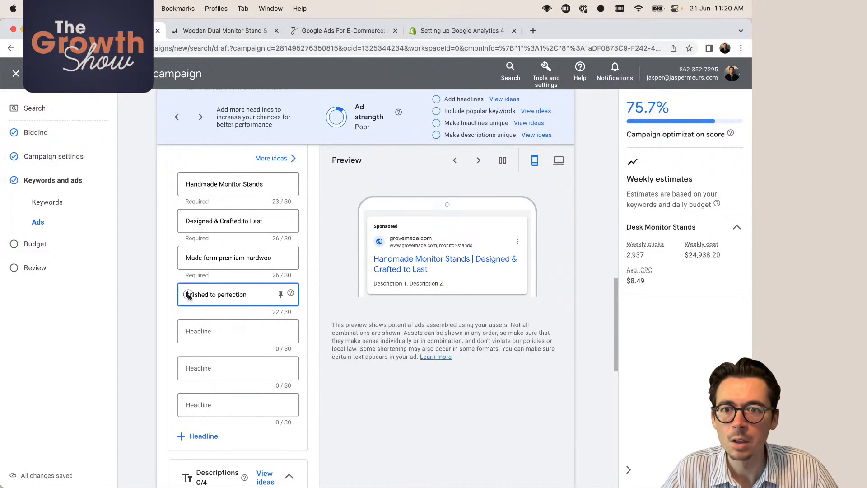
pyautogui.press('Delete')
pyautogui.write('F')
# - Add a keyword insertion as the fifth headline with the default text "Handmade Monitor Stands" in sentence case, and review its settings
pyautogui.click(218, 331)
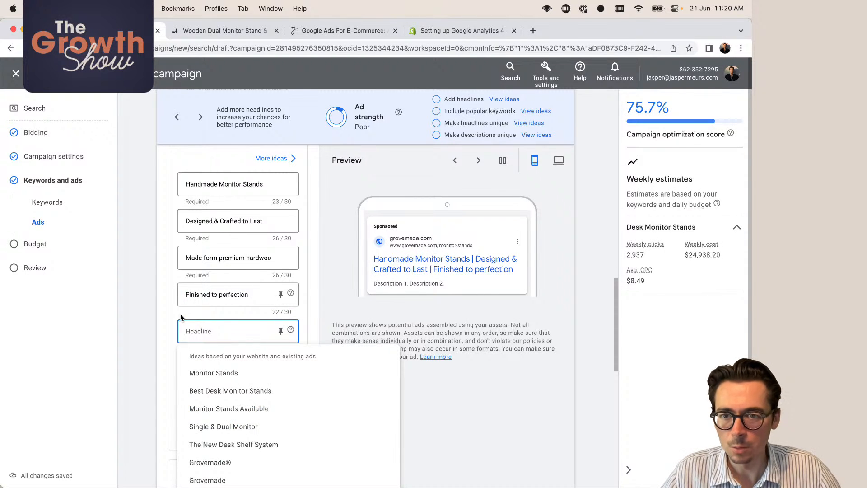
pyautogui.scroll(-4, 258, 286)
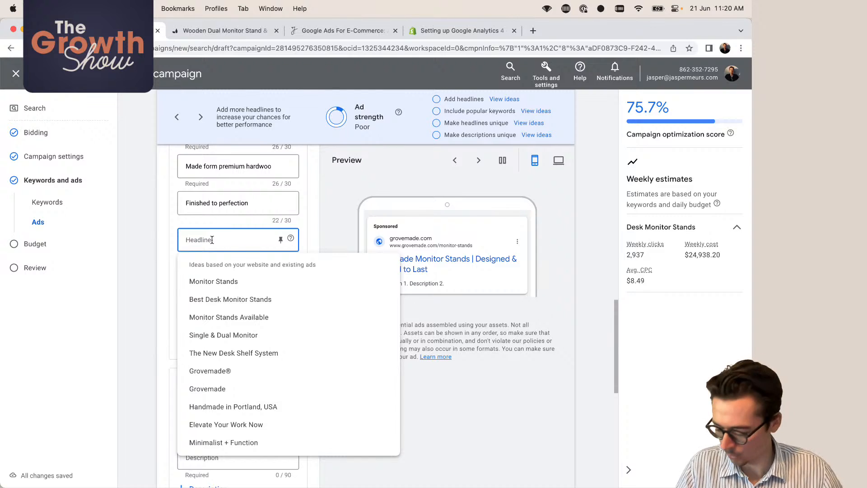
pyautogui.write('{')
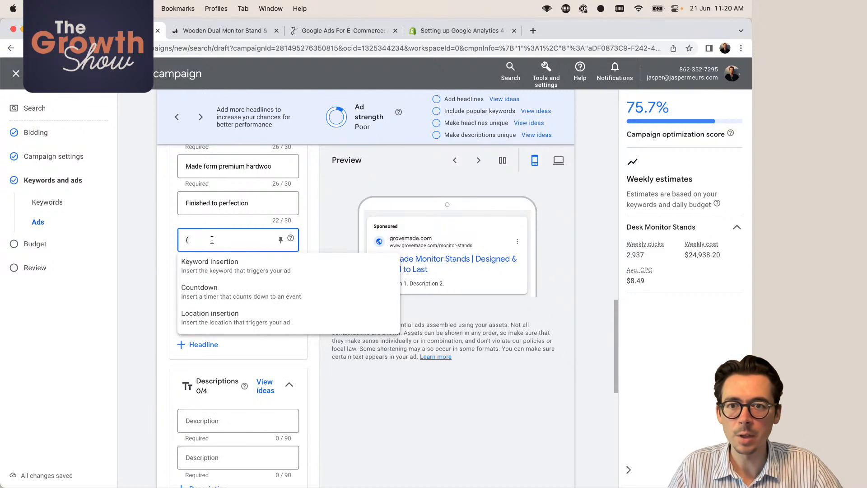
pyautogui.click(227, 263)
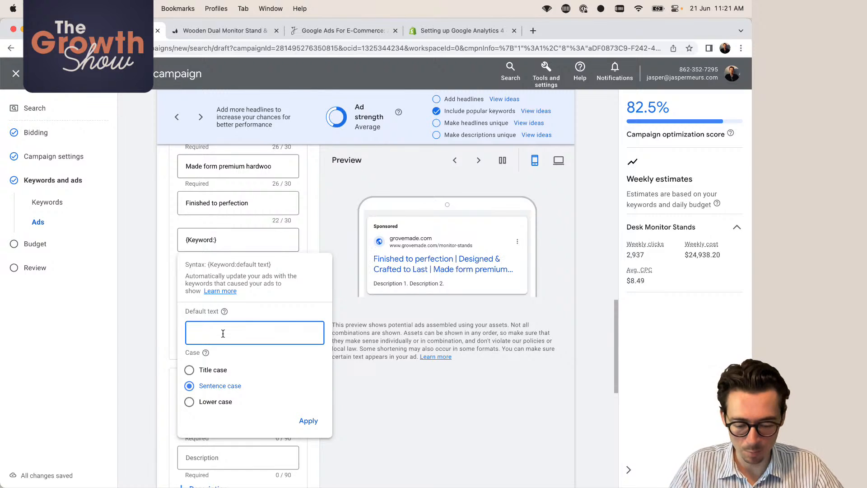
pyautogui.write('Handmade')
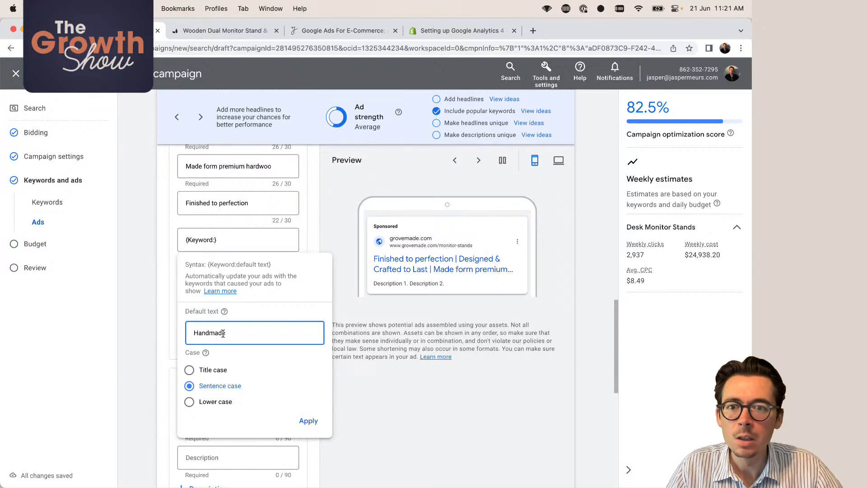
pyautogui.write(' Monitor Stands')
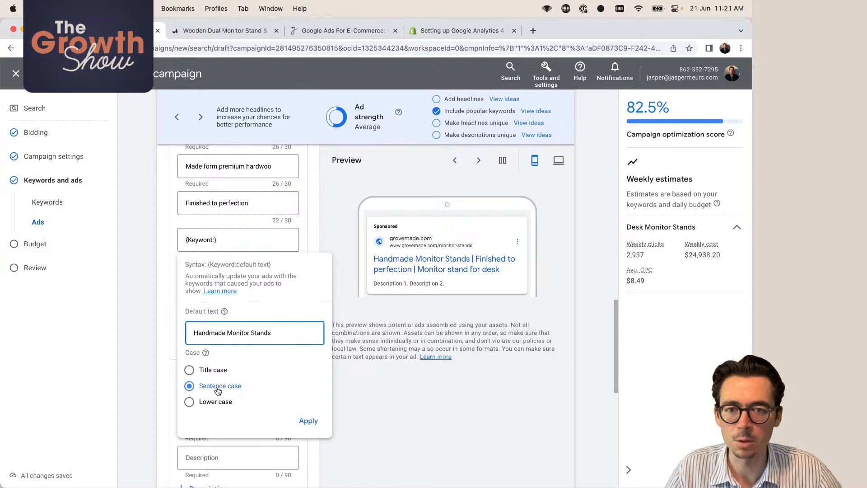
pyautogui.click(308, 421)
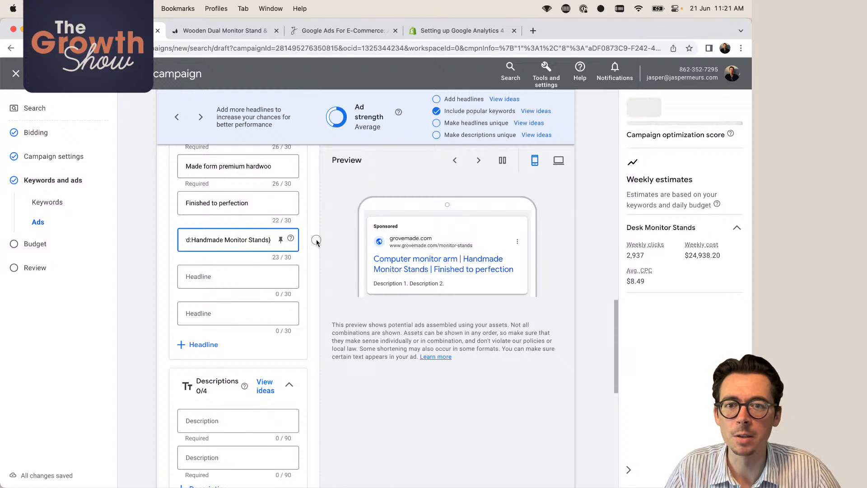
pyautogui.click(229, 244)
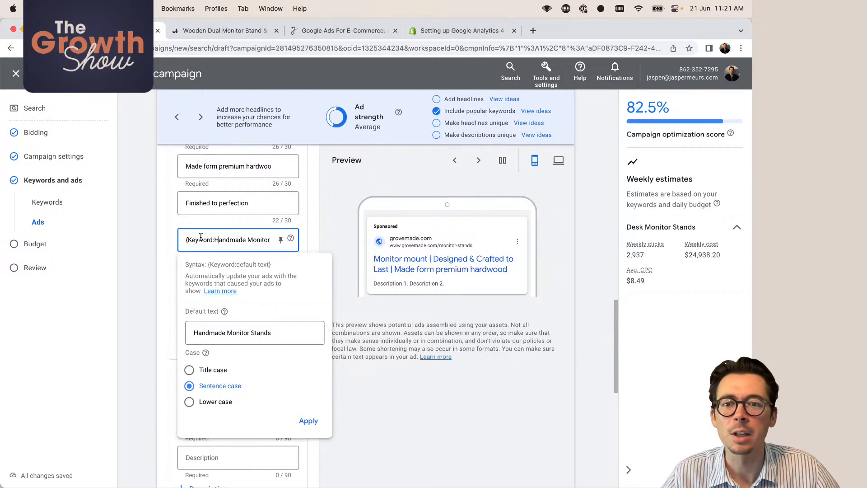
pyautogui.click(195, 225)
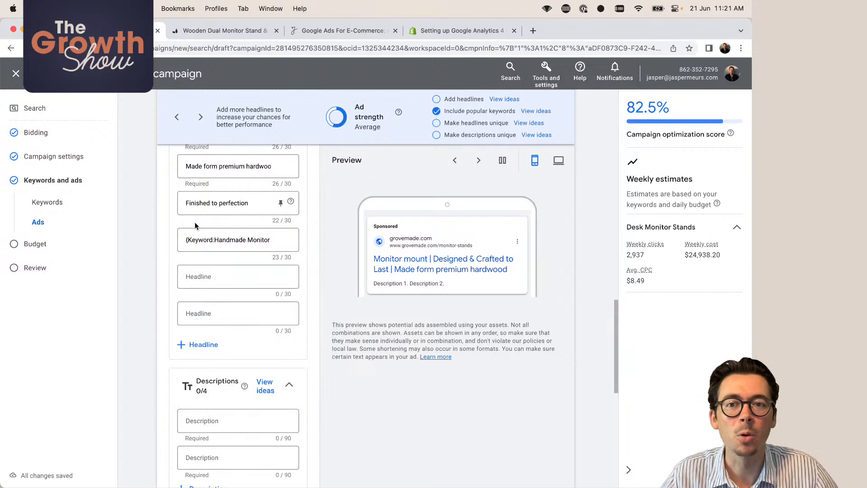
pyautogui.scroll(5, 240, 222)
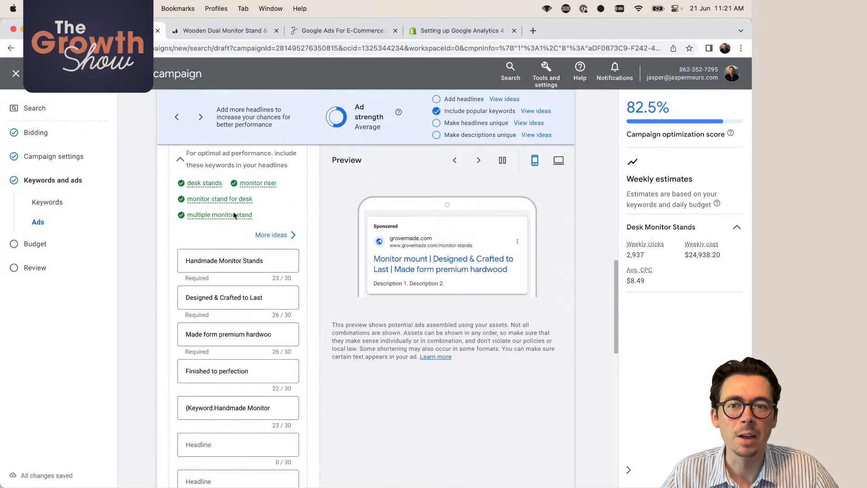
# - Review the ad's existing headlines, suggested keywords and the empty descriptions section
pyautogui.scroll(-2, 214, 277)
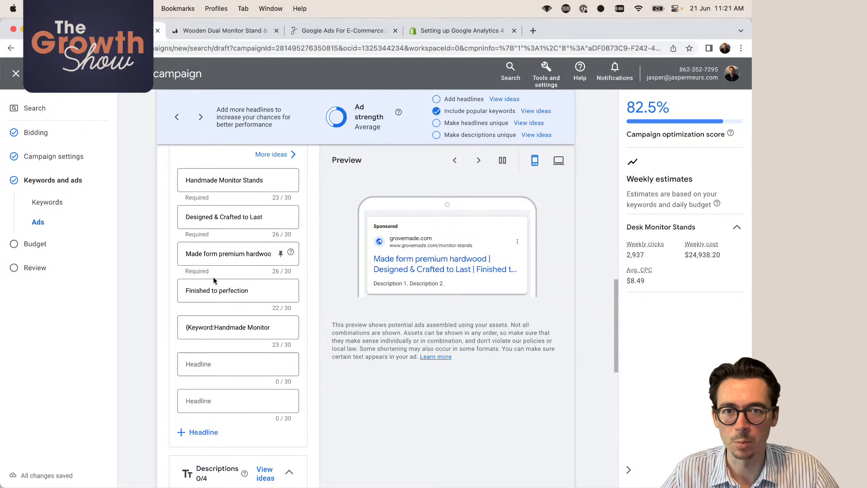
pyautogui.scroll(5, 213, 278)
pyautogui.scroll(-2, 262, 256)
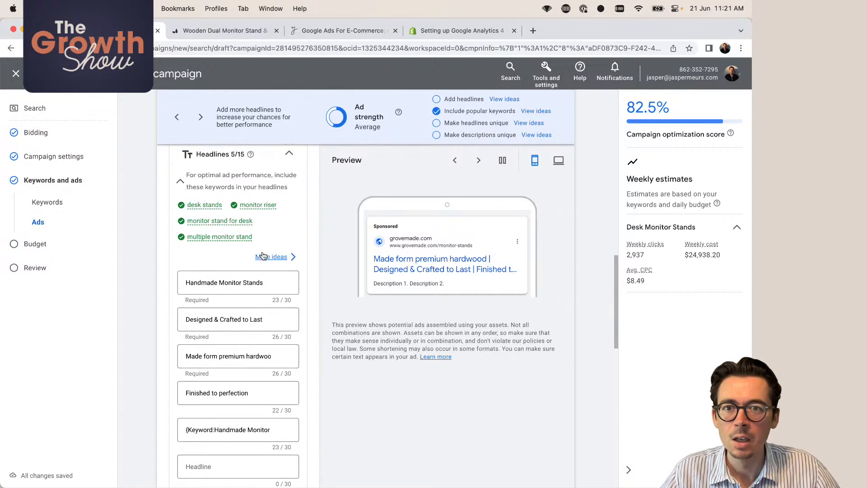
pyautogui.scroll(-8, 232, 240)
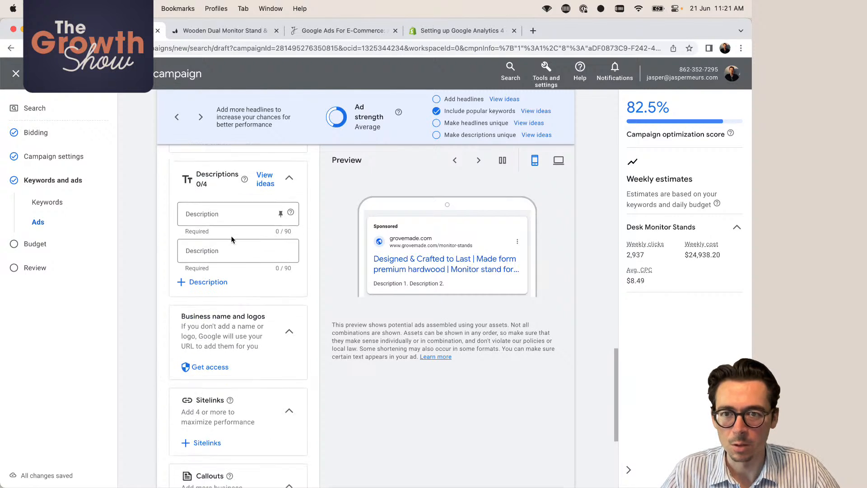
pyautogui.scroll(3, 232, 239)
pyautogui.scroll(1, 221, 266)
pyautogui.scroll(-3, 248, 307)
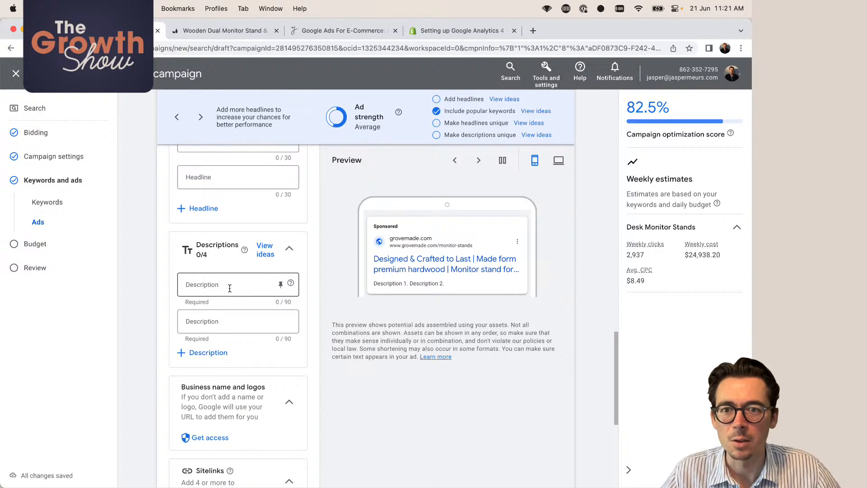
# - Begin the first ad description with "Browse our premium hardwood desk stands, handmade in"
pyautogui.click(229, 288)
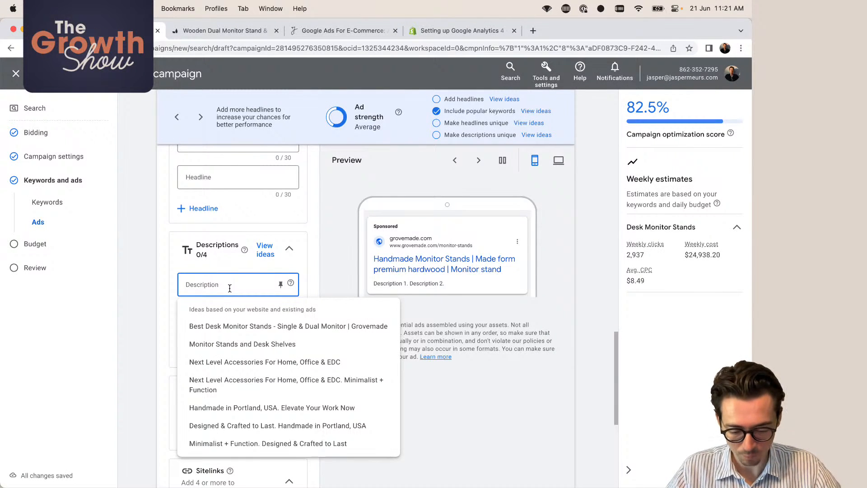
pyautogui.write('Browse')
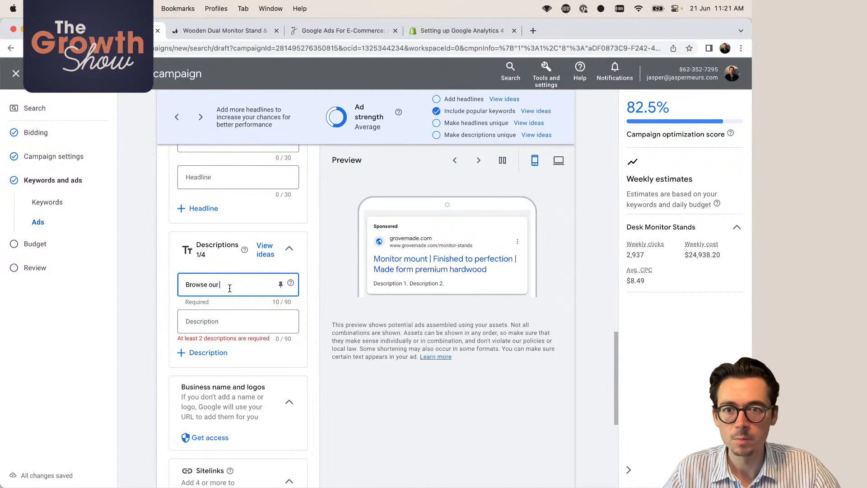
pyautogui.write(' our')
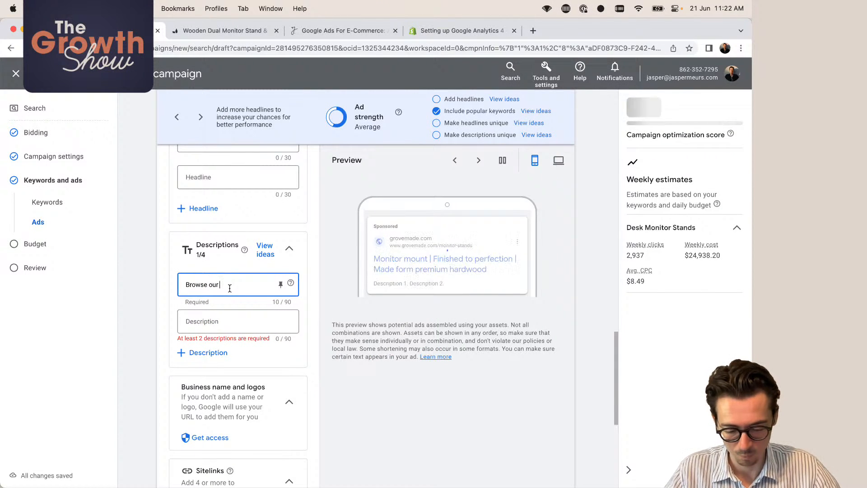
pyautogui.write(' premium ')
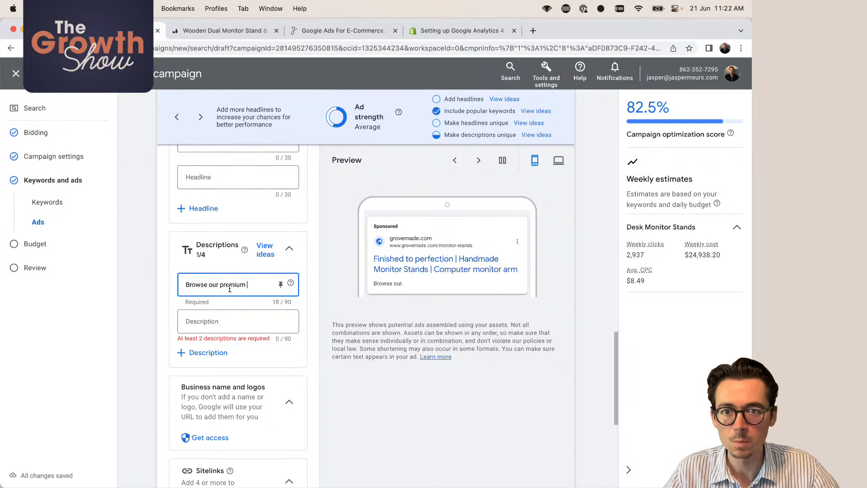
pyautogui.write('hardwoord')
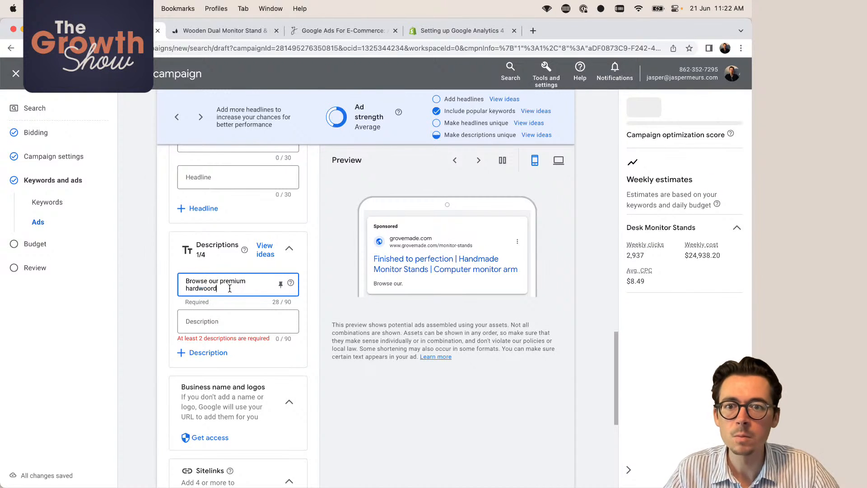
pyautogui.press('BackSpace')
pyautogui.press('BackSpace')
pyautogui.write('d ')
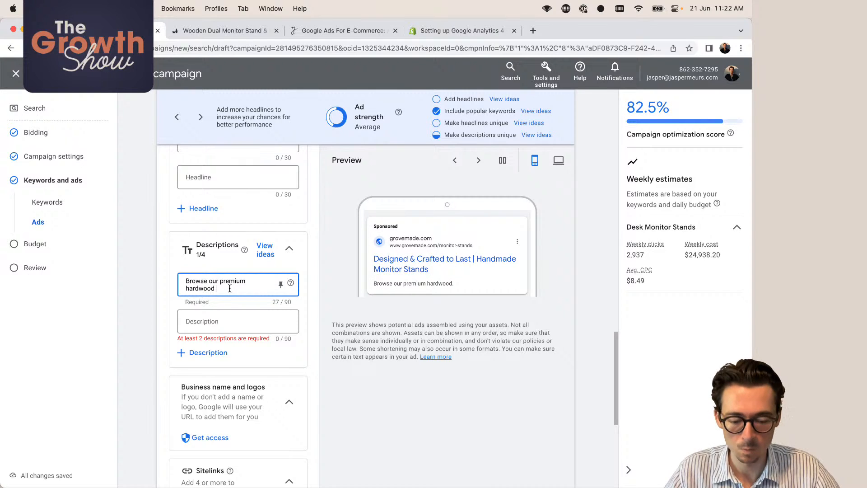
pyautogui.write('desk stands')
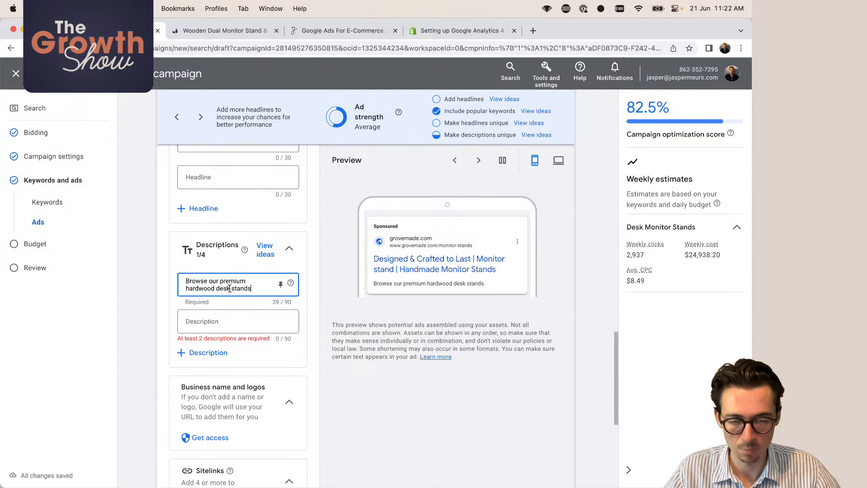
pyautogui.write(', handmi')
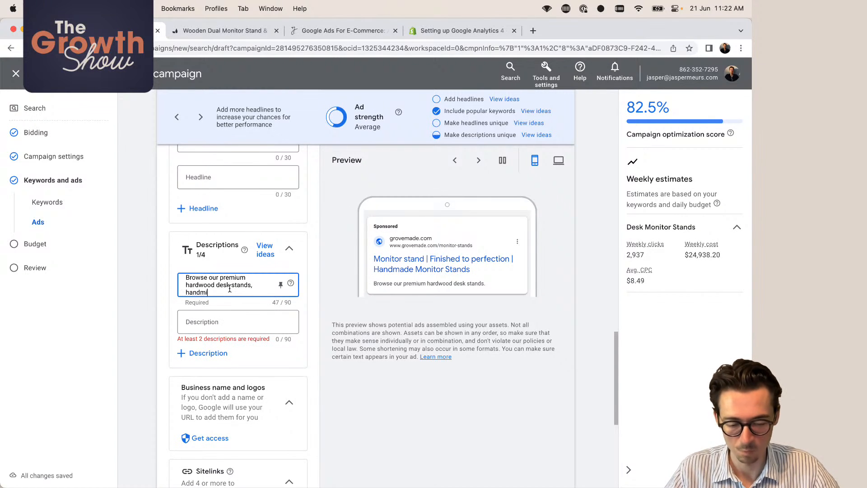
pyautogui.press('BackSpace')
pyautogui.write('ade in')
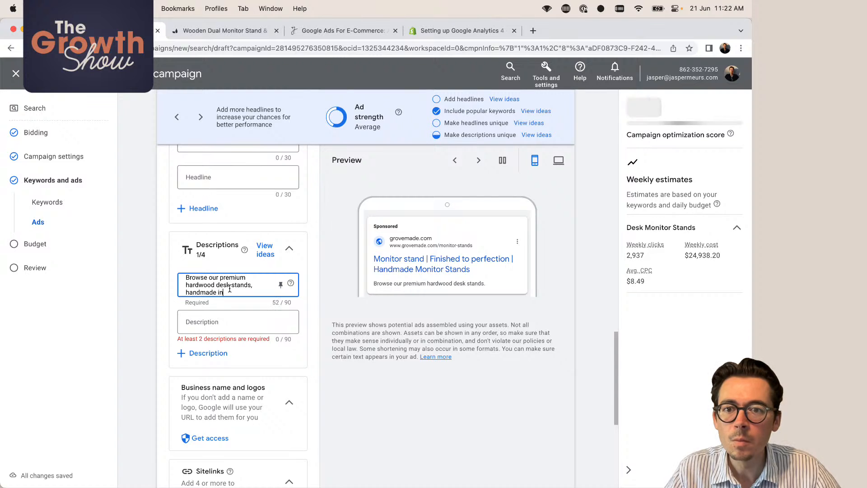
# - Recheck the ad's headlines and look through the desk shelf product page, down to its technical specifications, for where the product is made
pyautogui.scroll(6, 230, 289)
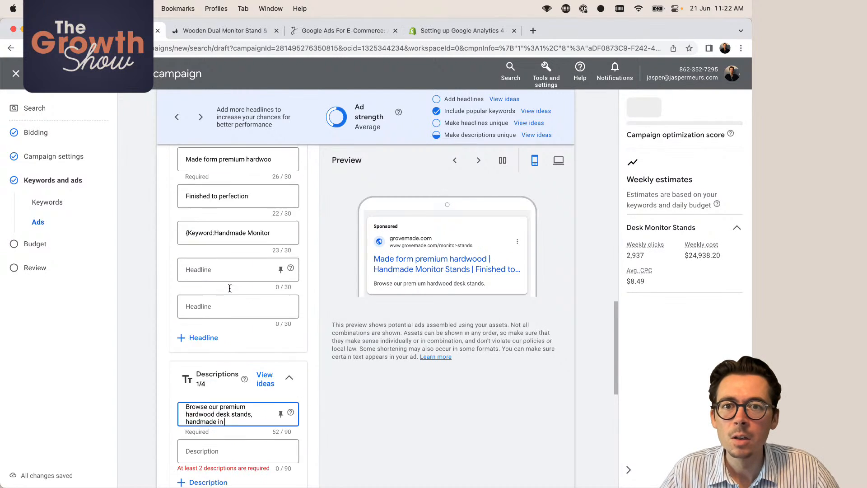
pyautogui.scroll(-2, 230, 291)
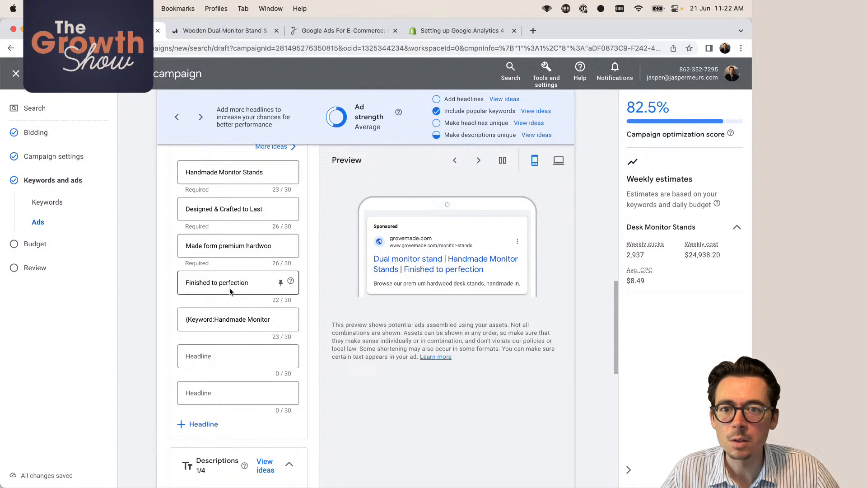
pyautogui.scroll(1, 230, 291)
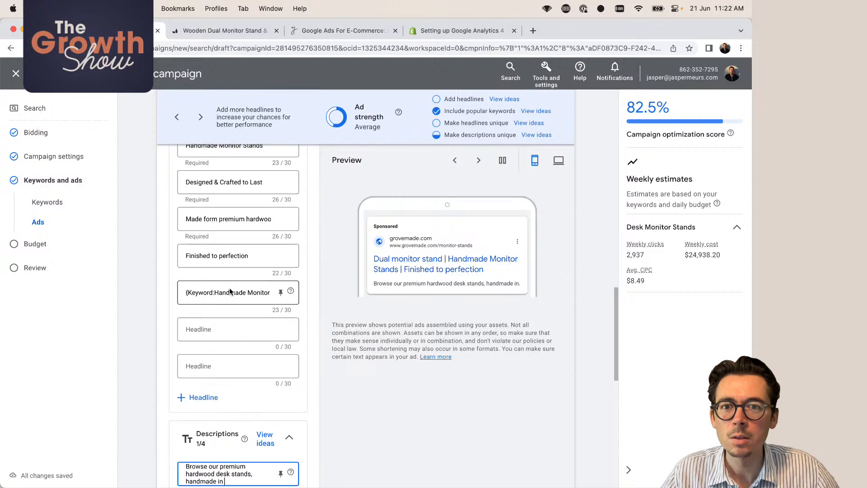
pyautogui.scroll(-3, 229, 289)
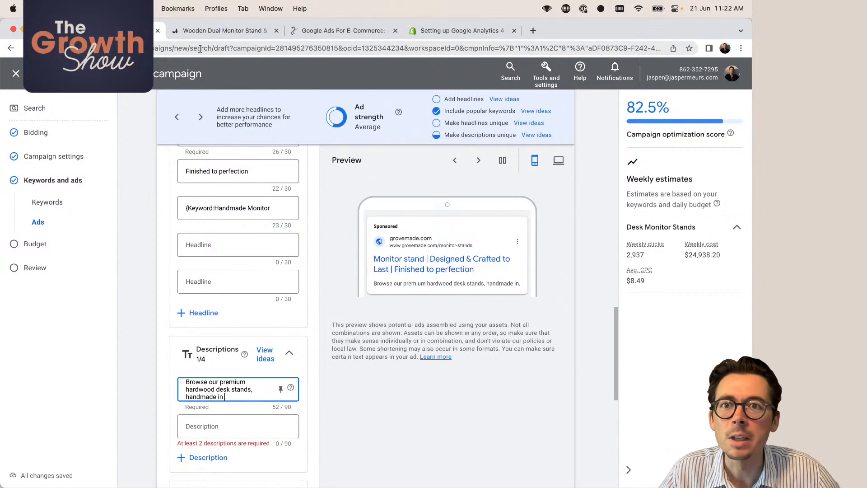
pyautogui.click(212, 31)
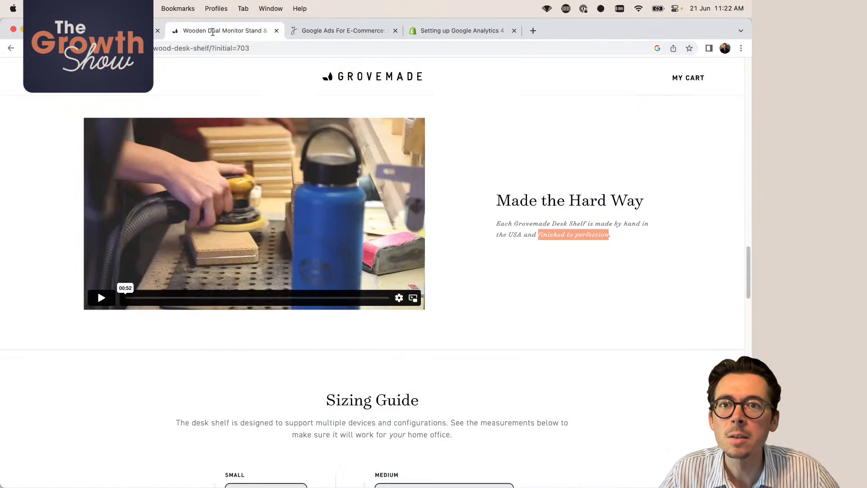
pyautogui.click(522, 264)
pyautogui.scroll(5, 536, 220)
pyautogui.scroll(10, 535, 219)
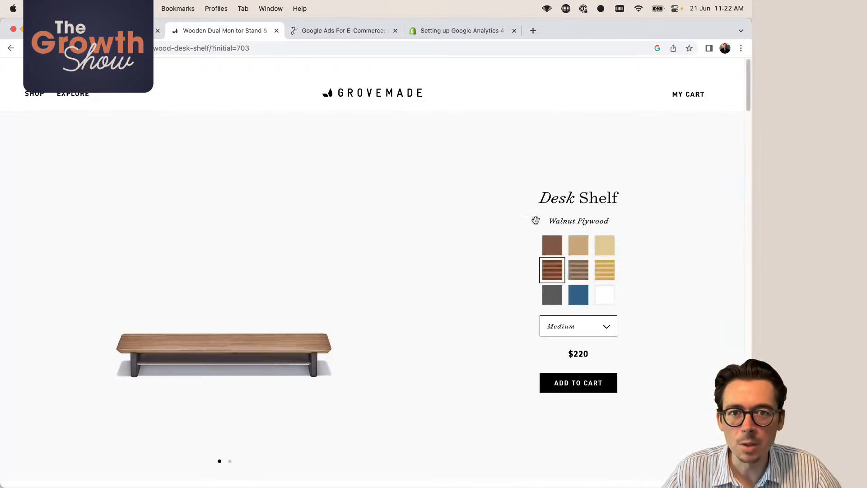
pyautogui.scroll(-5, 378, 321)
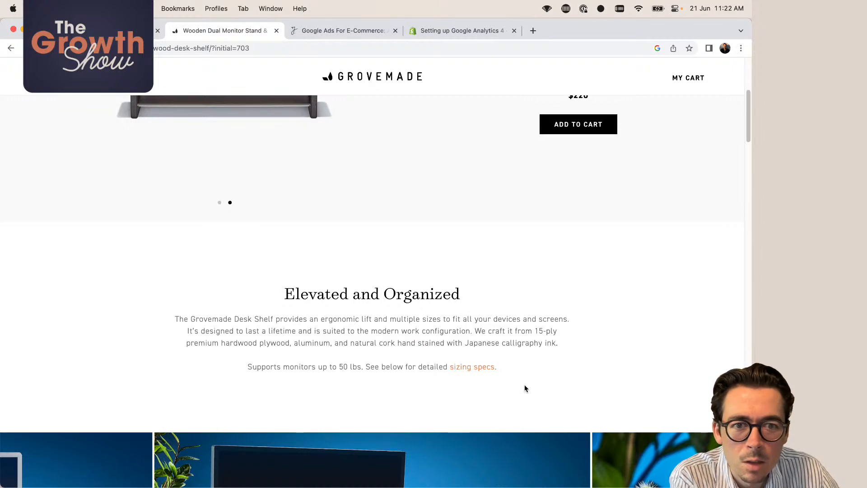
pyautogui.scroll(-12, 525, 388)
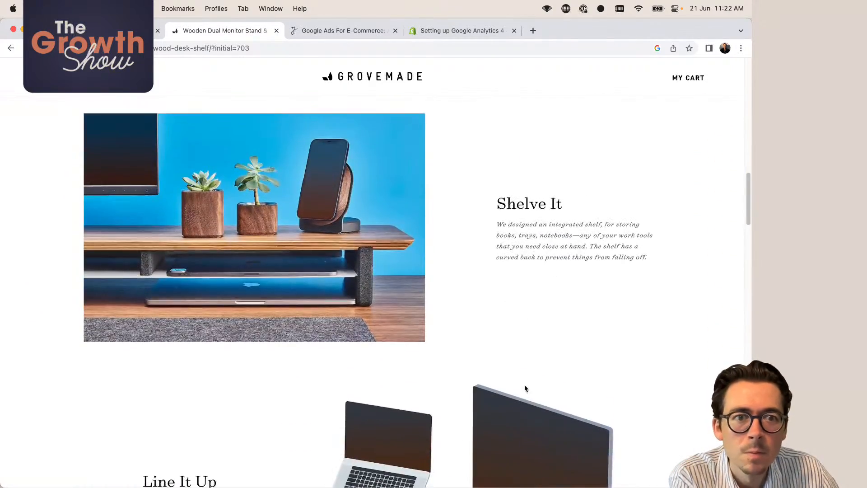
pyautogui.scroll(-8, 524, 387)
pyautogui.scroll(1, 524, 386)
pyautogui.scroll(-4, 524, 384)
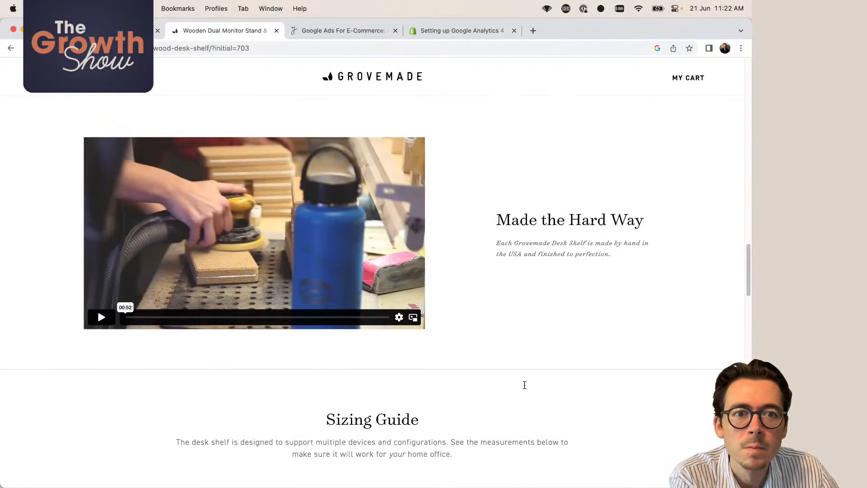
pyautogui.scroll(-13, 524, 385)
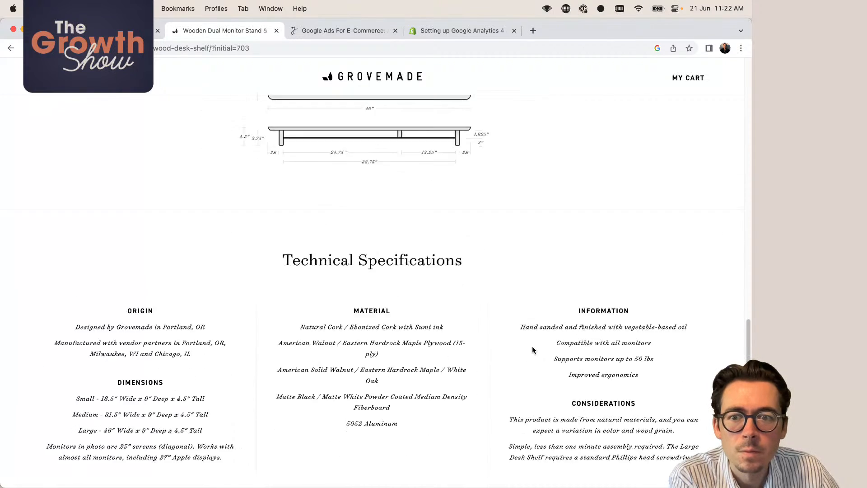
pyautogui.scroll(-2, 532, 350)
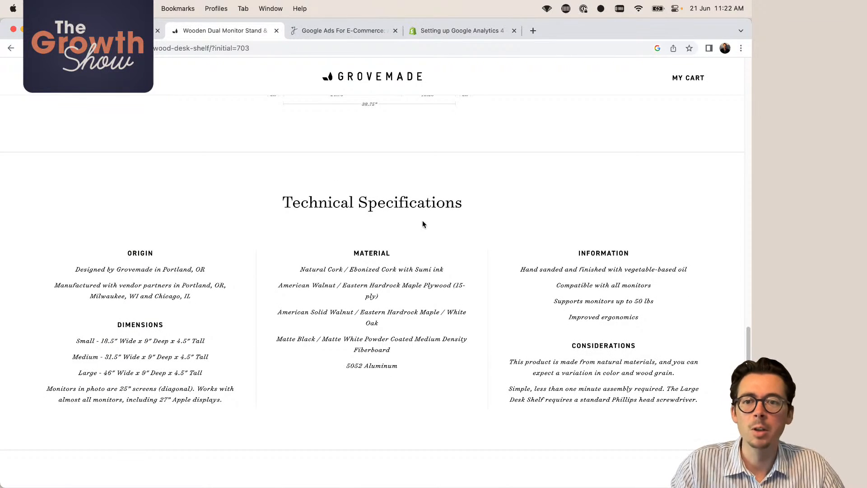
# - Back in the campaign draft, complete the first description with "the USA." and open the second description for entry
pyautogui.click(131, 30)
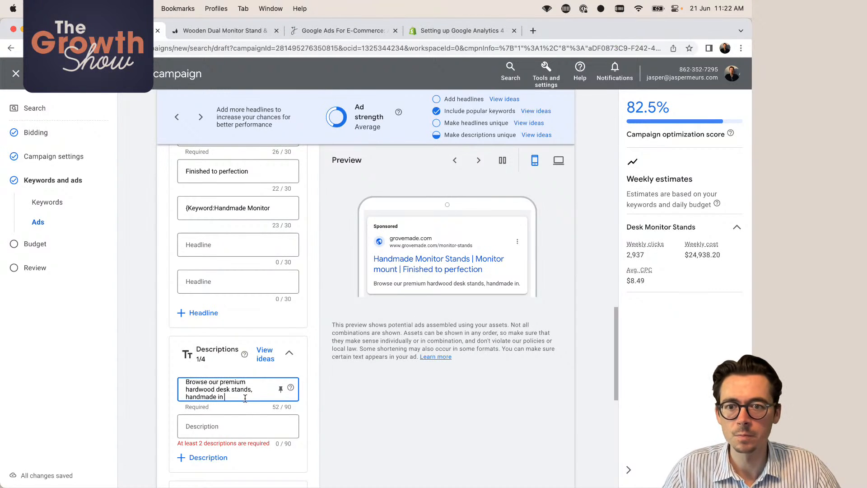
pyautogui.write('the US')
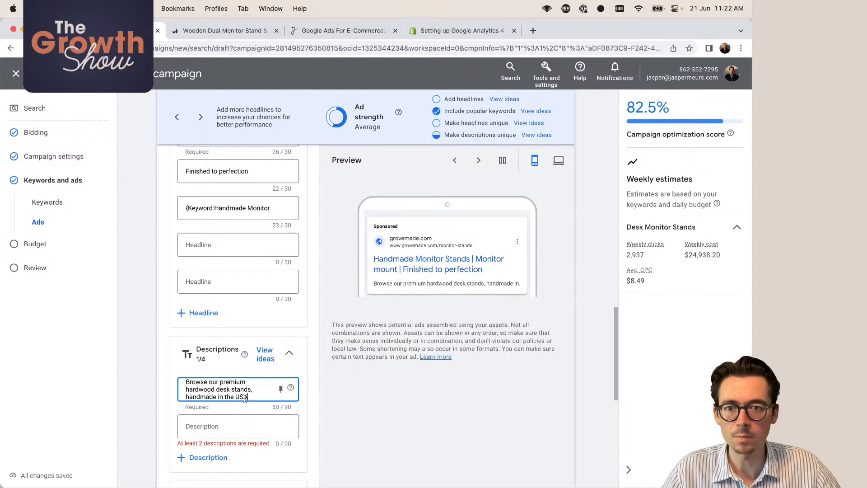
pyautogui.write('A.')
pyautogui.scroll(-2, 245, 397)
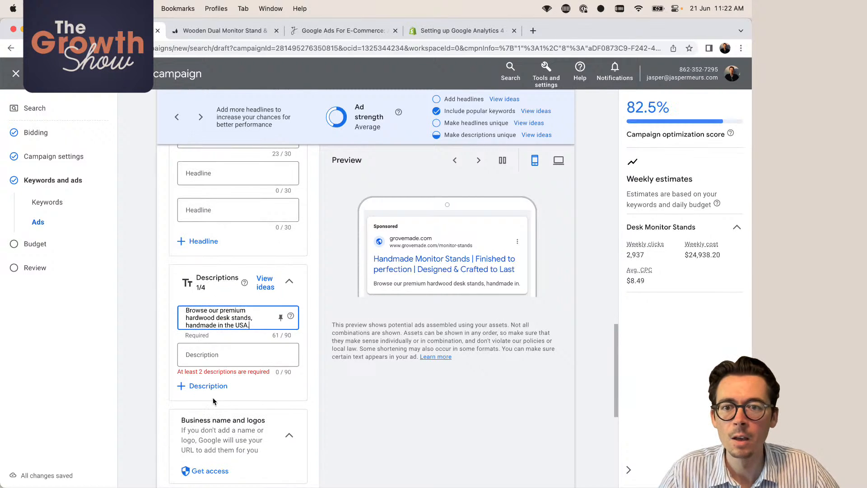
pyautogui.click(215, 353)
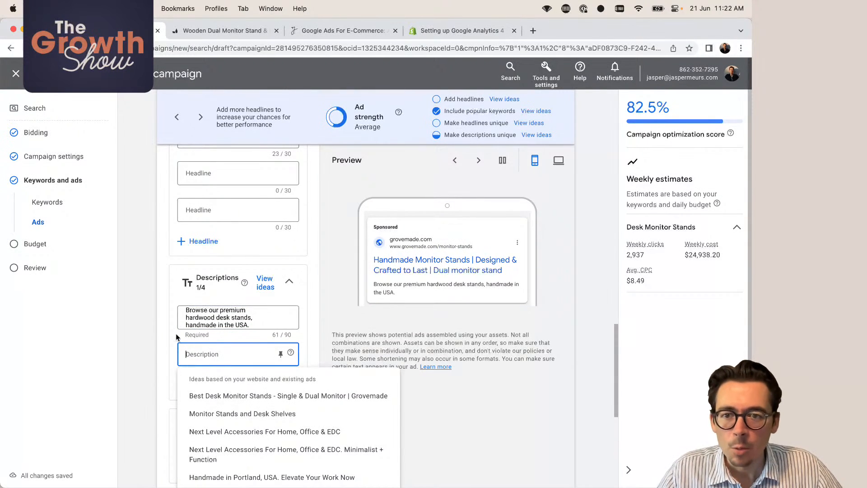
pyautogui.scroll(-1, 175, 333)
# - Return to the desk shelf product page and look through it down to the footer for more selling points
pyautogui.click(227, 30)
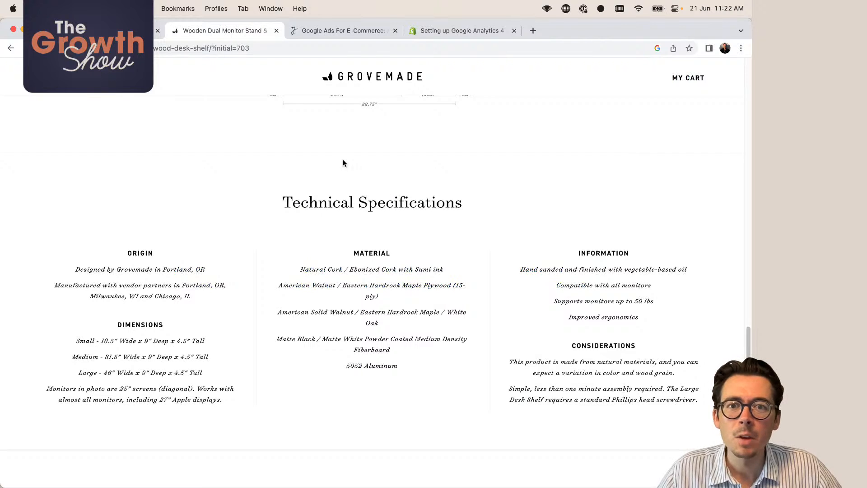
pyautogui.scroll(-10, 400, 364)
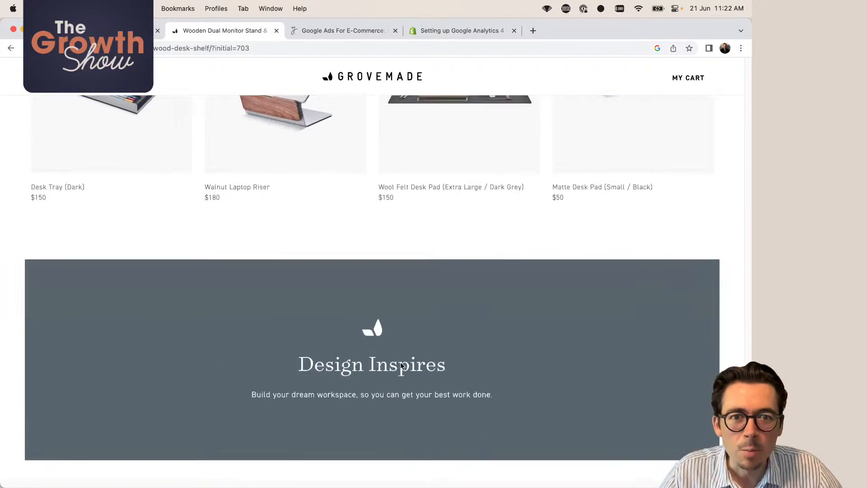
pyautogui.scroll(-5, 401, 363)
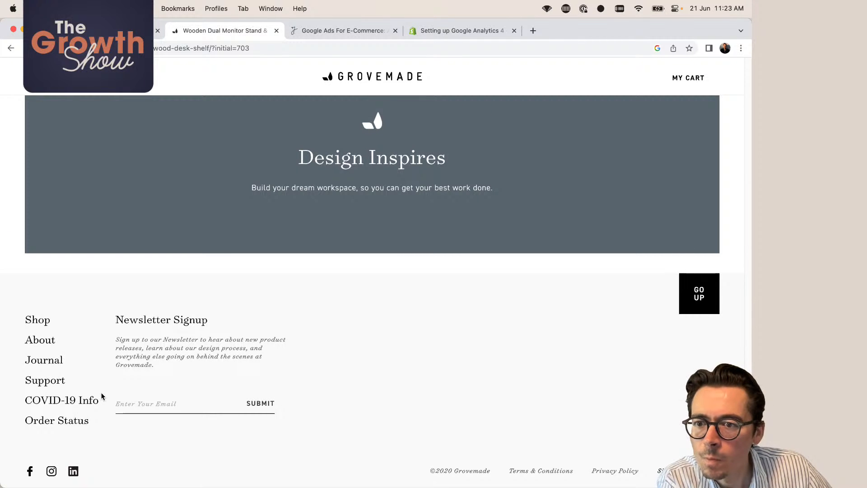
pyautogui.scroll(2, 340, 341)
pyautogui.scroll(15, 339, 338)
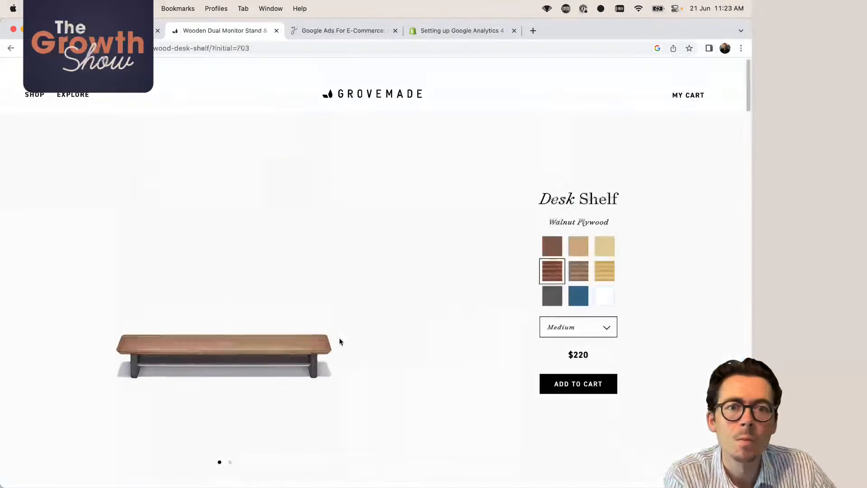
# - Add the medium walnut plywood Desk Shelf to the cart and open the full shopping cart page
pyautogui.scroll(-5, 340, 337)
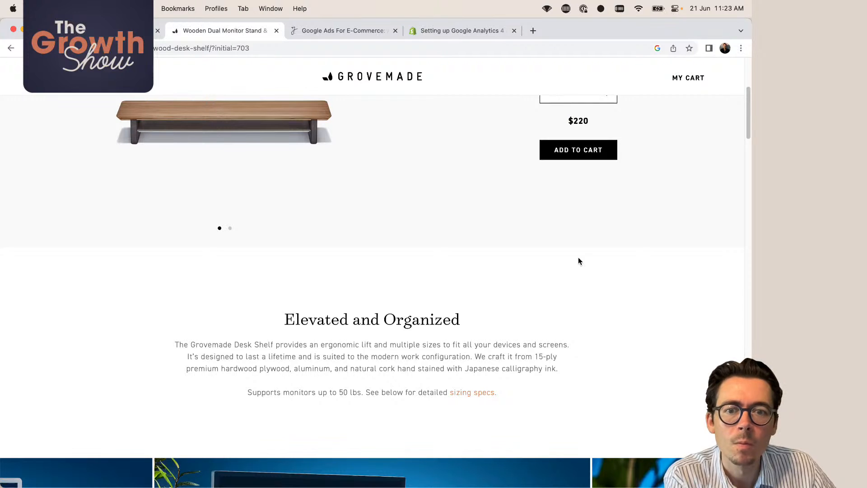
pyautogui.click(580, 153)
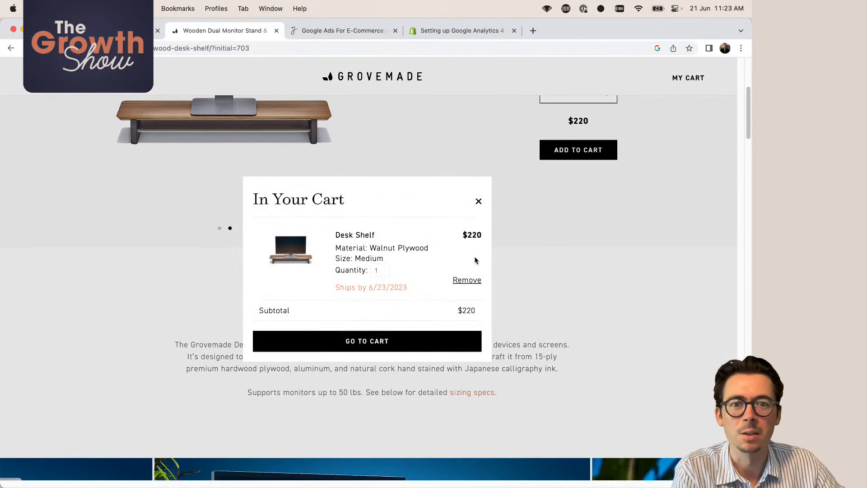
pyautogui.click(385, 338)
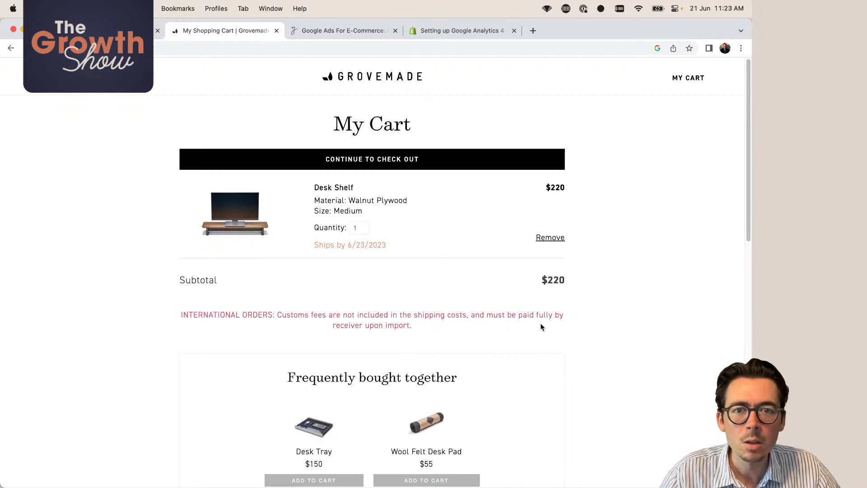
# - Look through the shopping cart page and continue to the checkout's contact and shipping information page
pyautogui.scroll(-1, 561, 327)
pyautogui.scroll(-5, 561, 329)
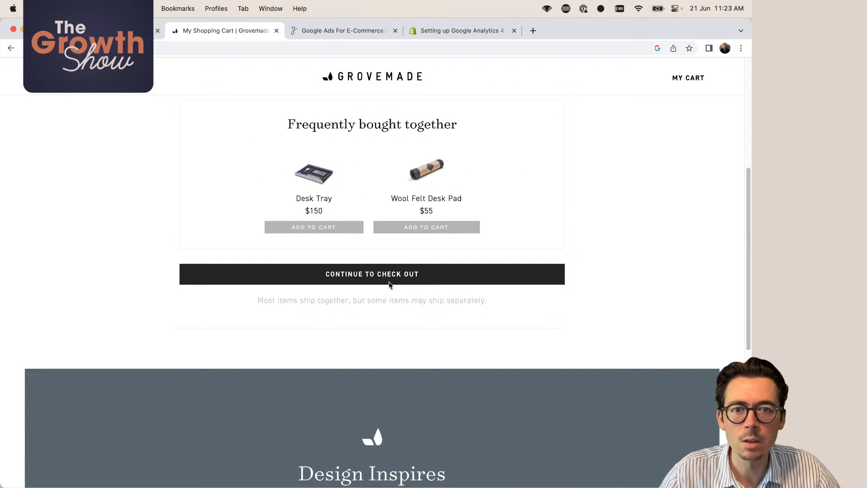
pyautogui.click(408, 295)
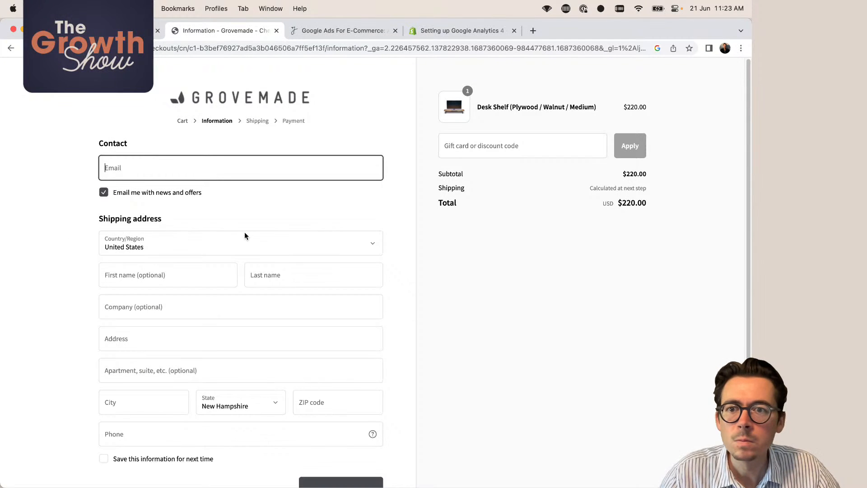
# - Return to the desk shelf product page and open the store's Support F.A.Q. from its footer
pyautogui.click(13, 47)
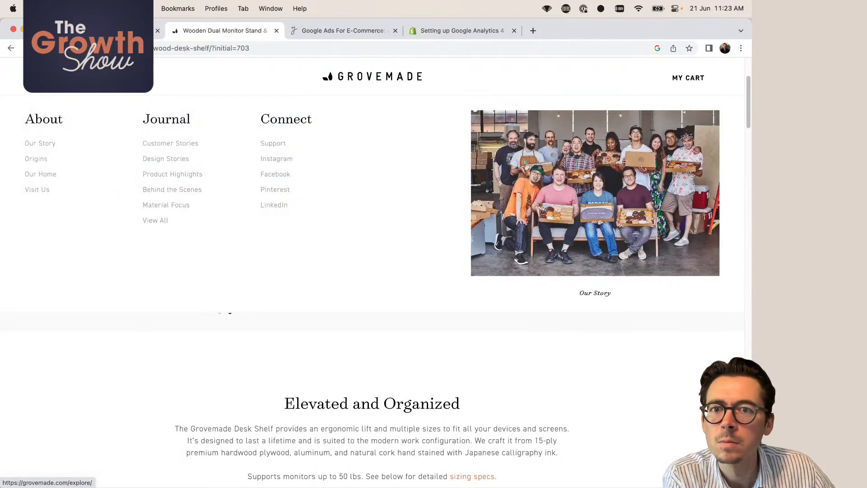
pyautogui.moveTo(4, 74)
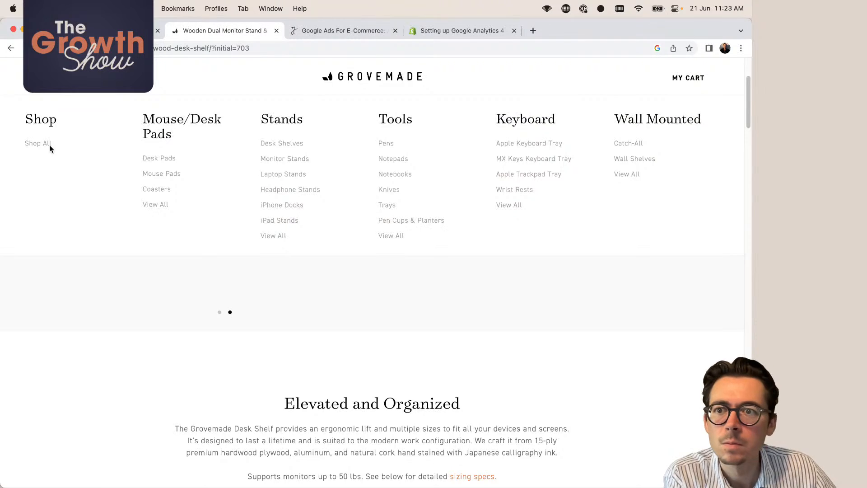
pyautogui.scroll(-20, 357, 384)
pyautogui.scroll(-5, 356, 387)
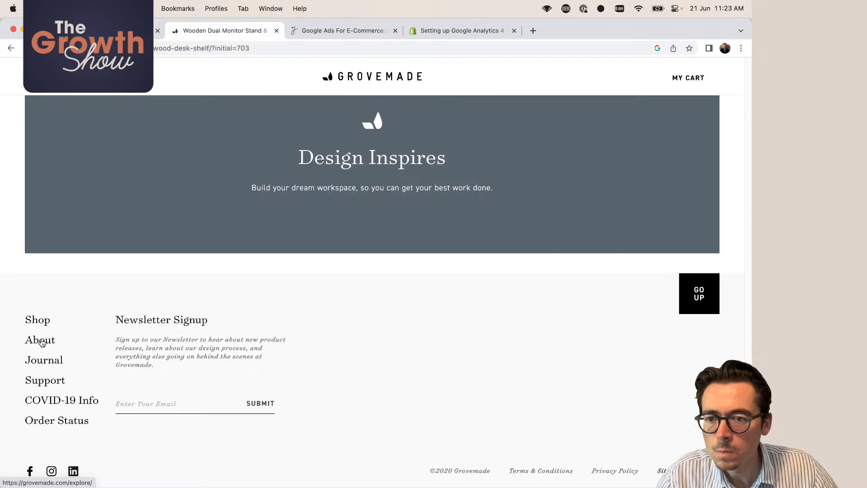
pyautogui.click(46, 385)
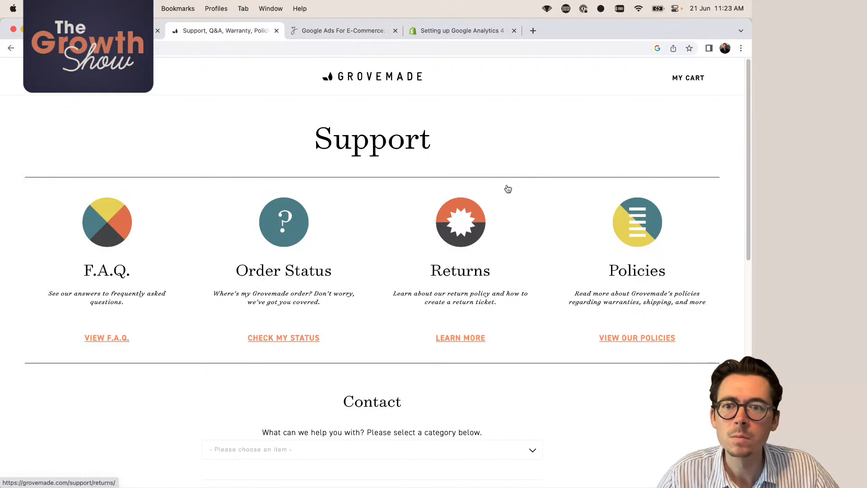
pyautogui.click(100, 343)
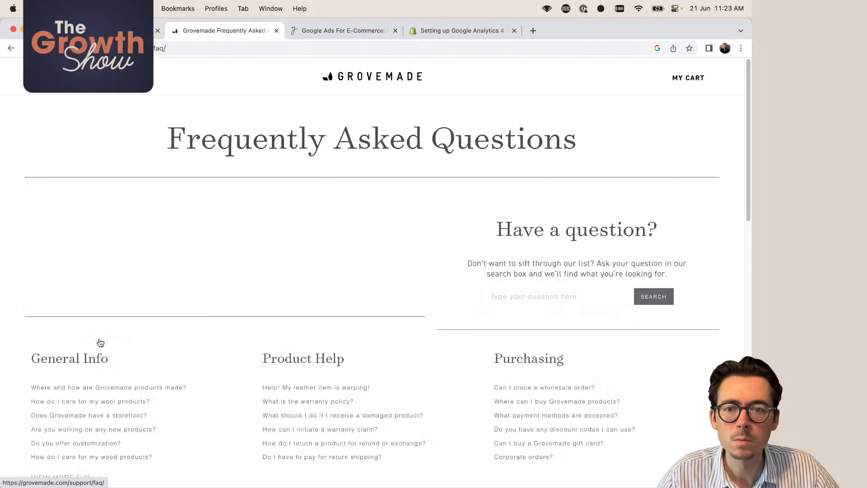
# - Expand the shipping question "How much does shipping cost?" in the F.A.Q. and read its answer
pyautogui.scroll(-3, 240, 271)
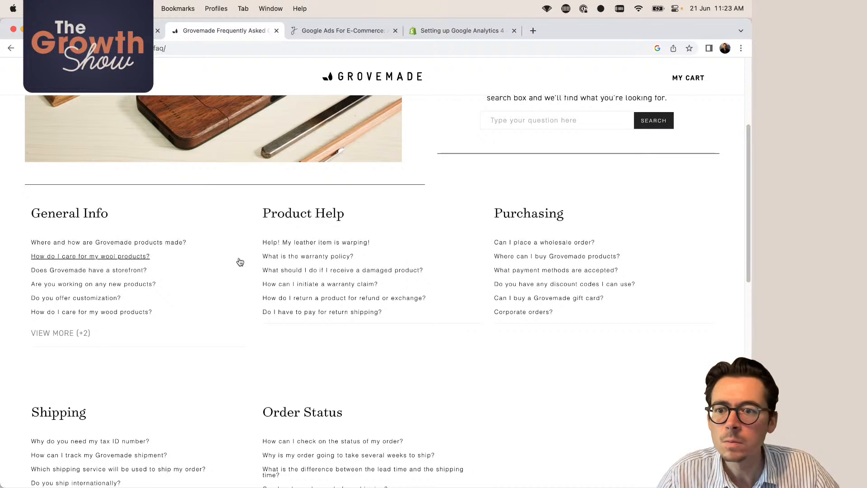
pyautogui.scroll(-4, 240, 261)
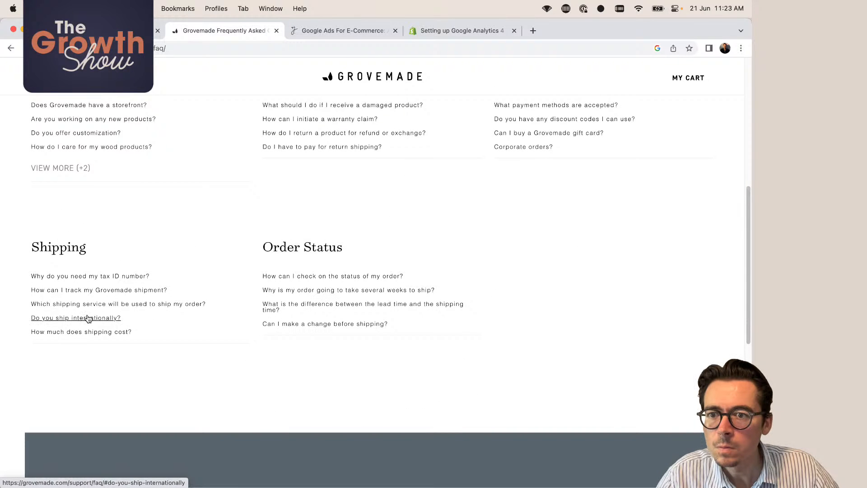
pyautogui.click(77, 332)
pyautogui.scroll(-1, 181, 339)
pyautogui.scroll(-2, 186, 334)
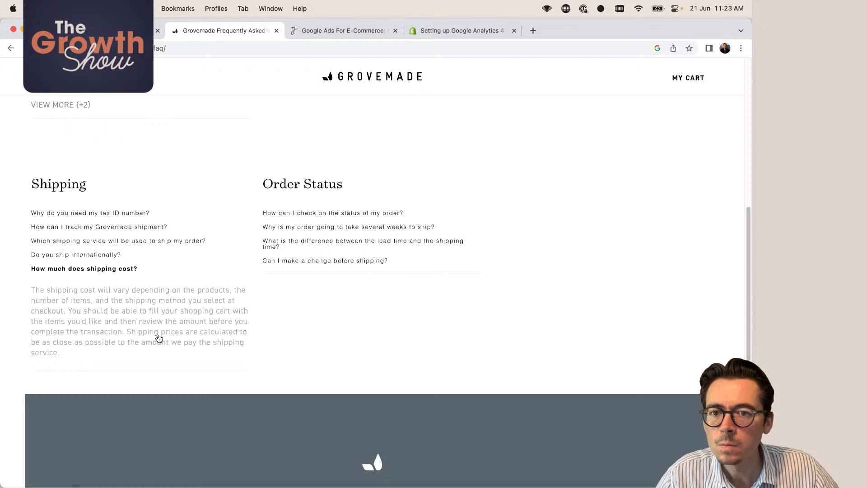
pyautogui.scroll(1, 159, 338)
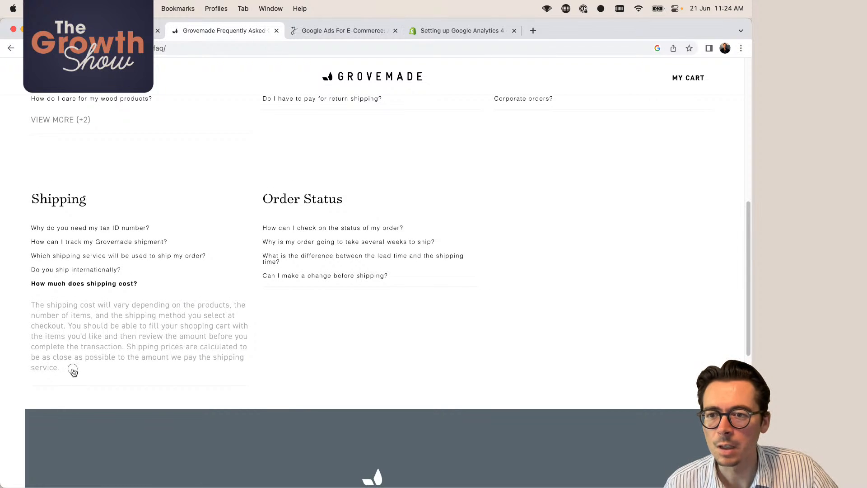
pyautogui.moveTo(72, 367); pyautogui.dragTo(31, 310)
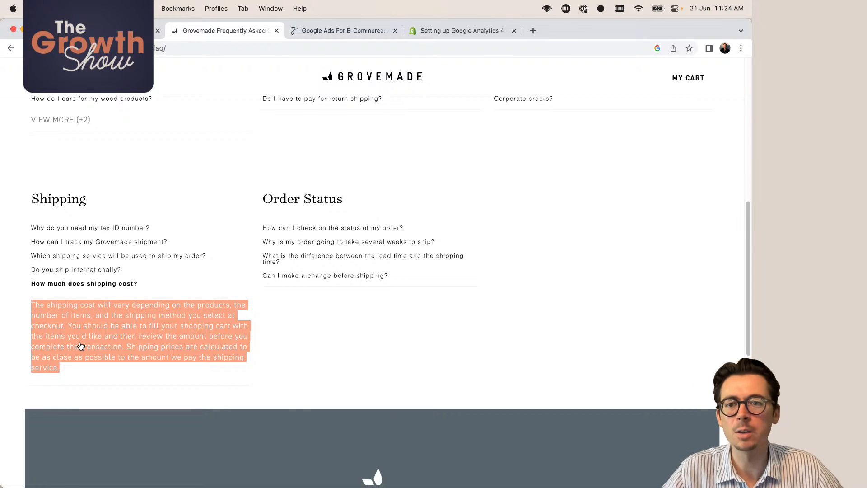
pyautogui.click(100, 380)
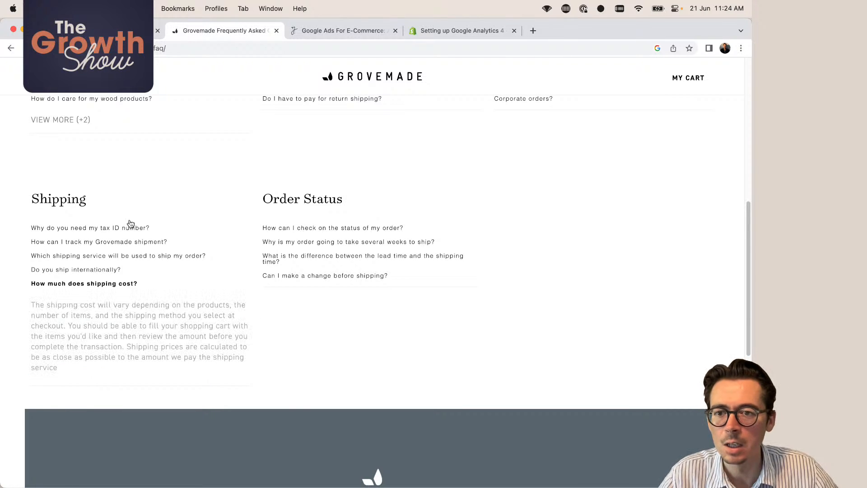
# - Return to the Google Ads campaign draft and activate the empty second description for entry
pyautogui.click(108, 30)
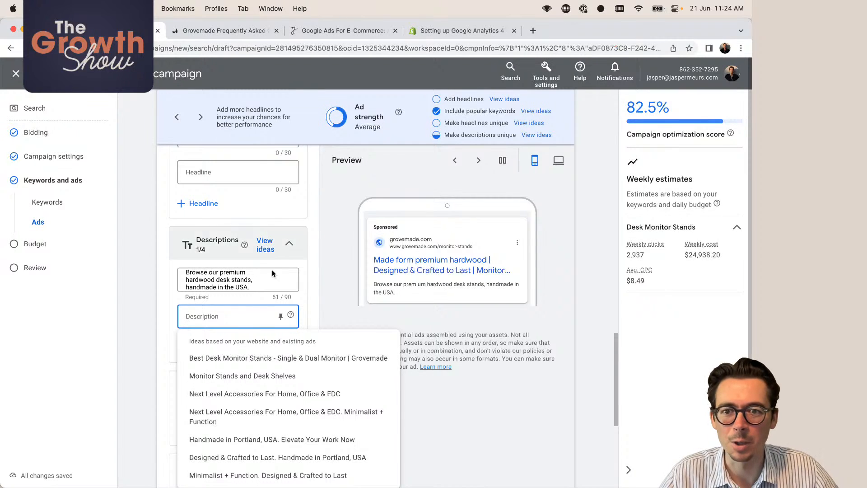
pyautogui.click(231, 315)
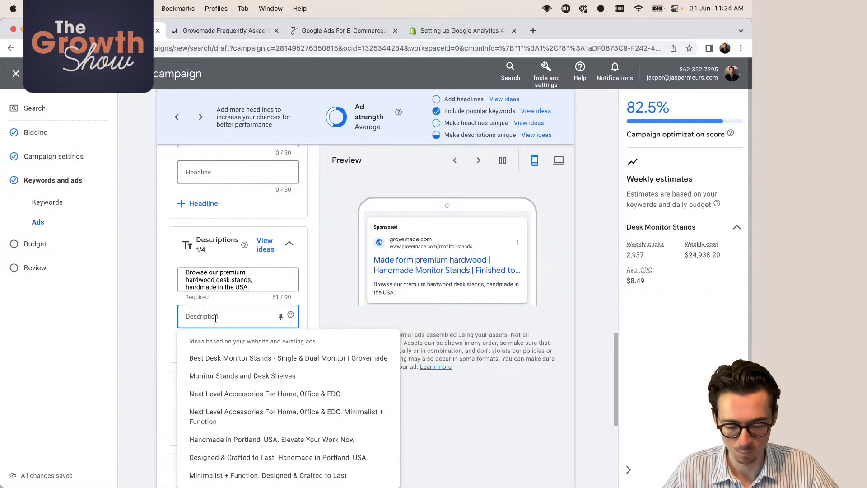
# - Enter "Combine this monitor stand with our collection of handcrafted desk accessories." as the ad's second description
pyautogui.write('Combine')
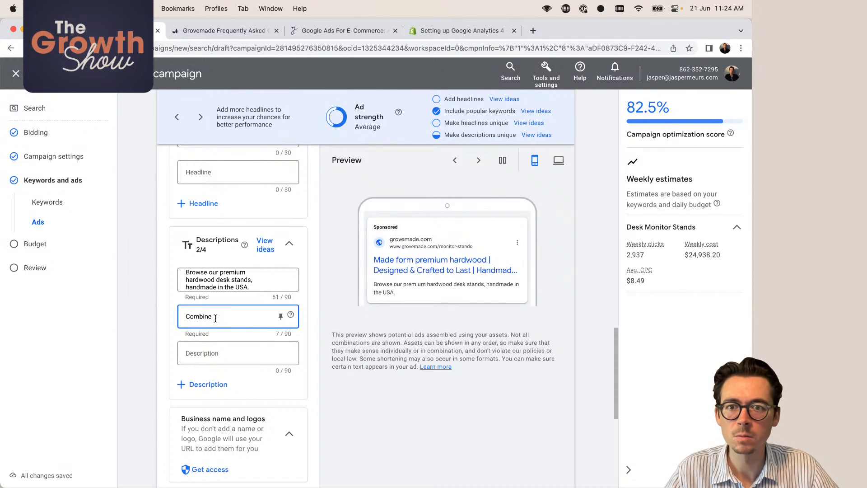
pyautogui.write(' these')
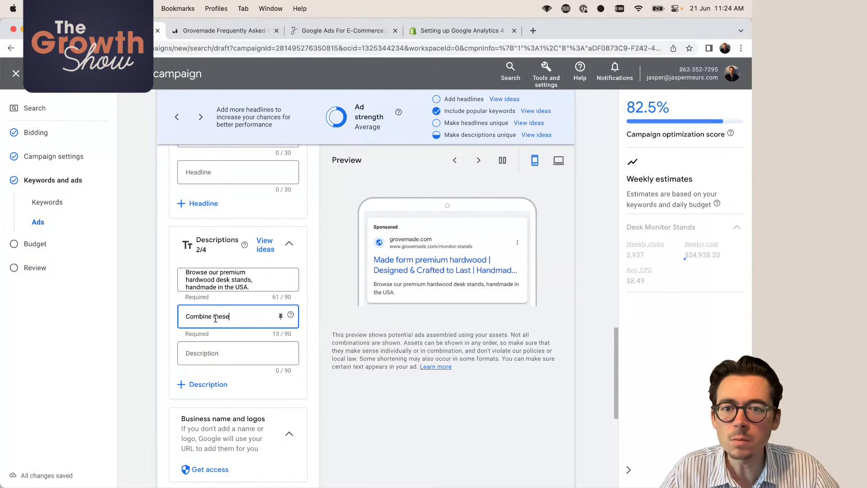
pyautogui.press('BackSpace')
pyautogui.press('BackSpace')
pyautogui.press('BackSpace')
pyautogui.press('BackSpace')
pyautogui.write('his')
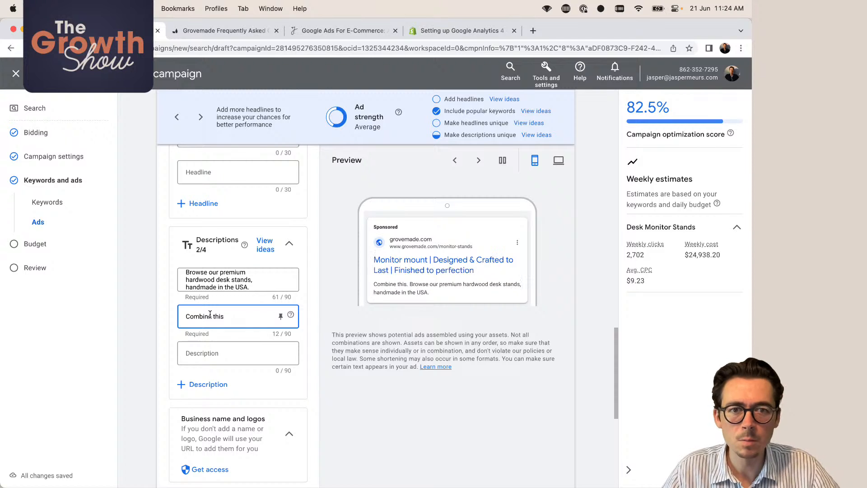
pyautogui.scroll(10, 210, 314)
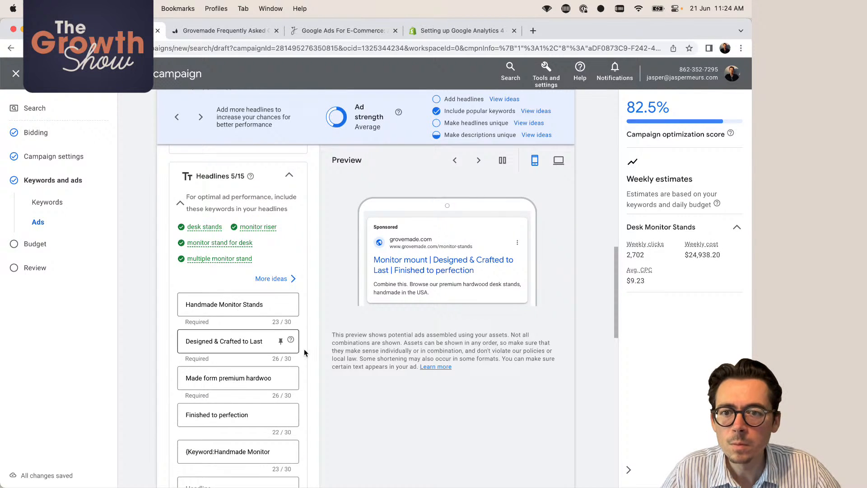
pyautogui.scroll(-10, 310, 357)
pyautogui.scroll(-3, 311, 356)
pyautogui.scroll(4, 262, 321)
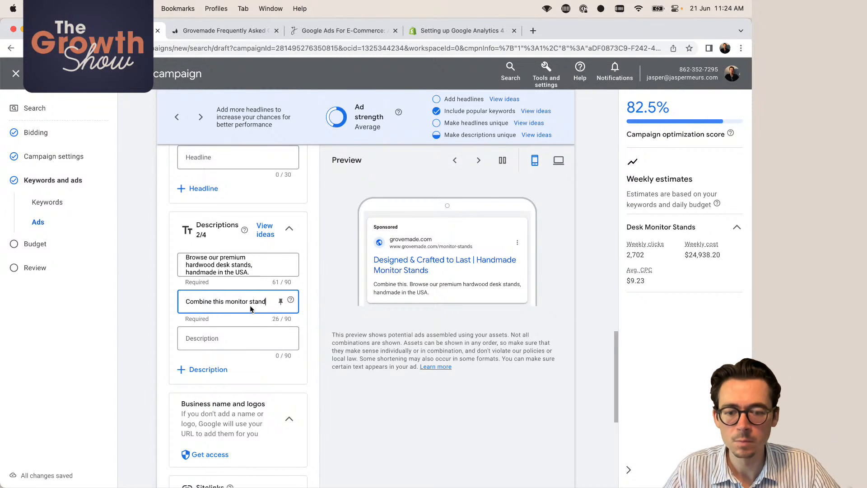
pyautogui.write('with our collection')
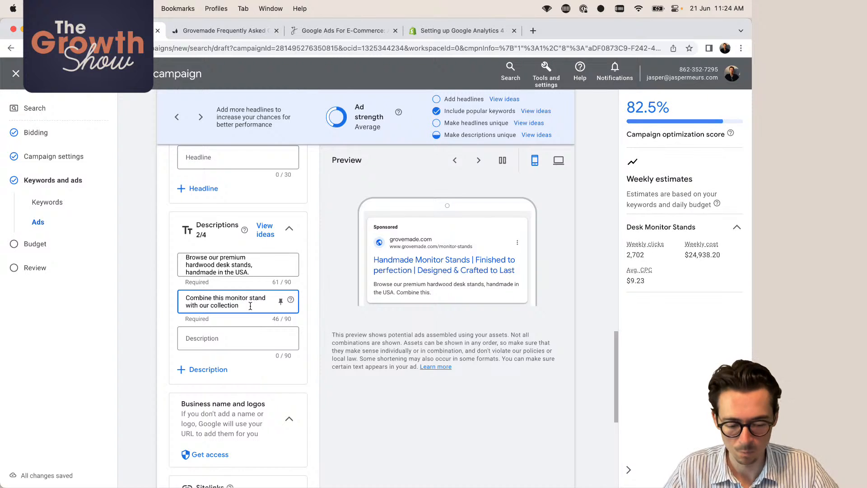
pyautogui.write(' of handcrafted')
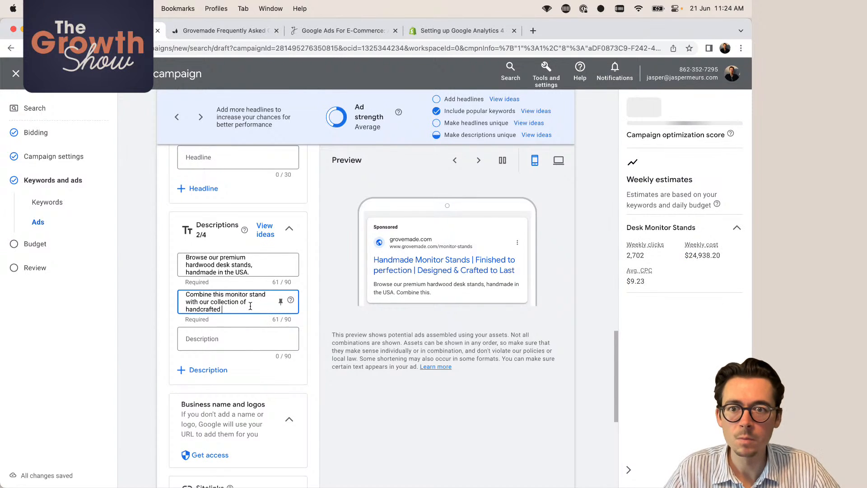
pyautogui.write(' desk a')
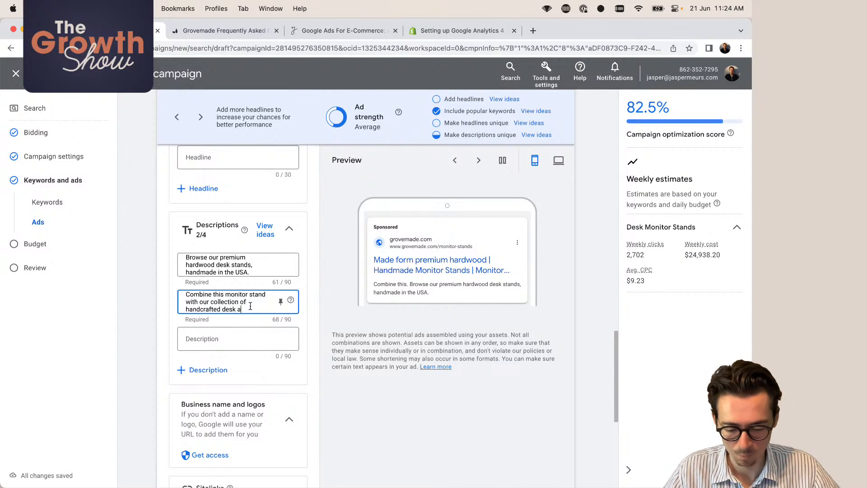
pyautogui.write('ccessories.')
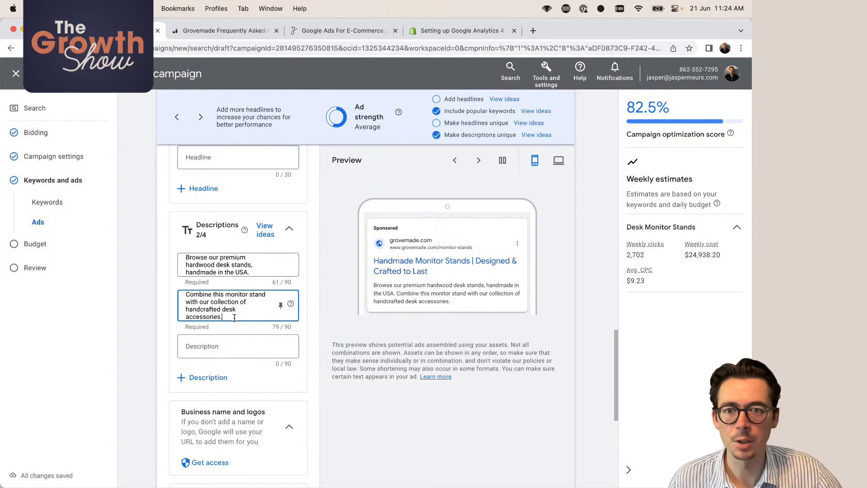
# - Switch to the Grovemade site and look through its full stands collection and its Monitor Stands collection
pyautogui.click(227, 32)
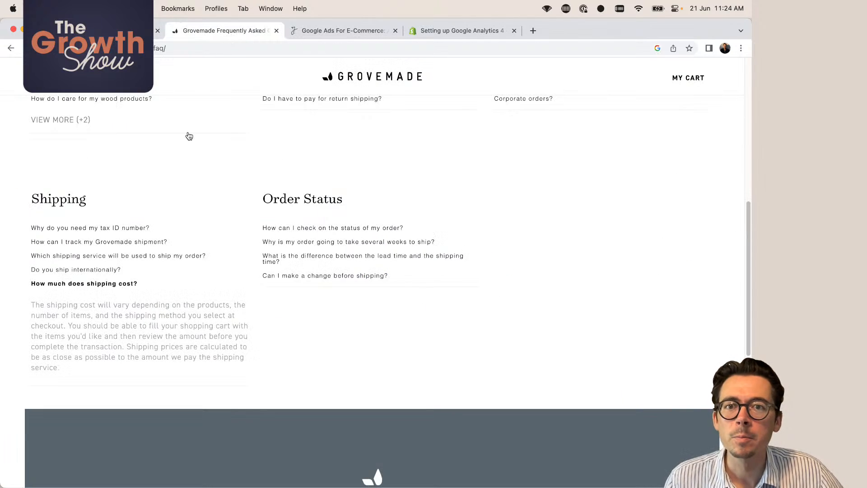
pyautogui.scroll(10, 183, 134)
pyautogui.moveTo(35, 78)
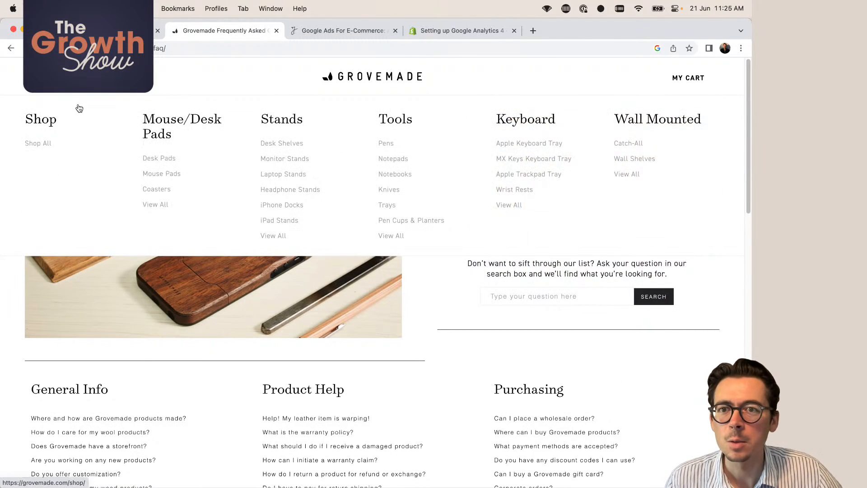
pyautogui.click(288, 128)
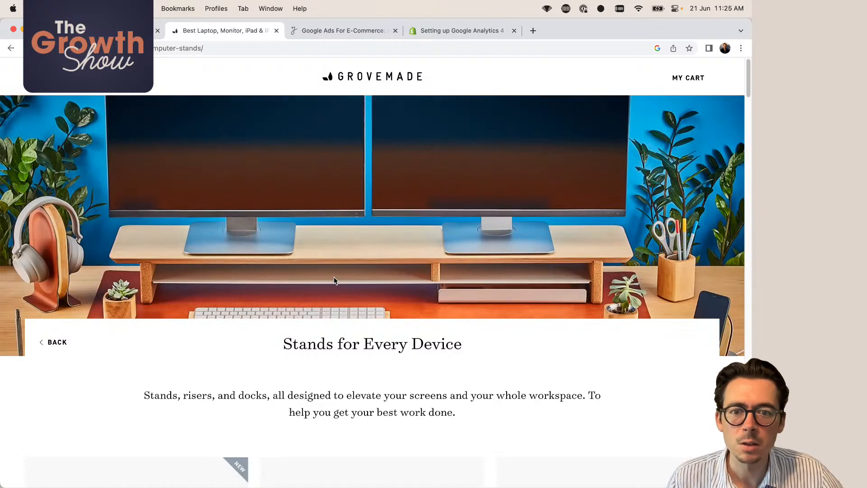
pyautogui.scroll(-5, 334, 280)
pyautogui.scroll(-1, 334, 281)
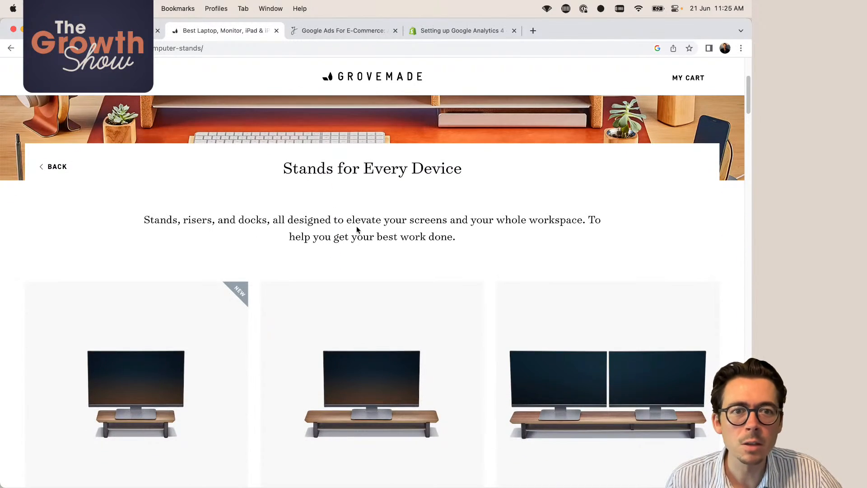
pyautogui.scroll(5, 352, 223)
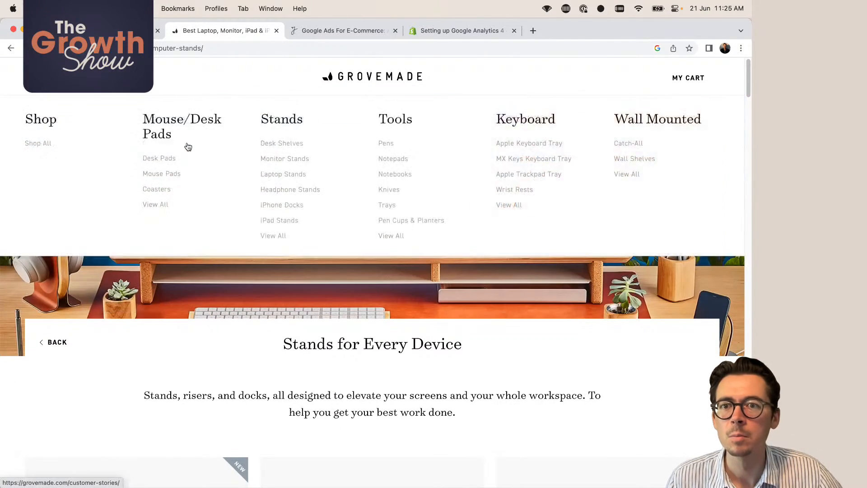
pyautogui.moveTo(40, 79)
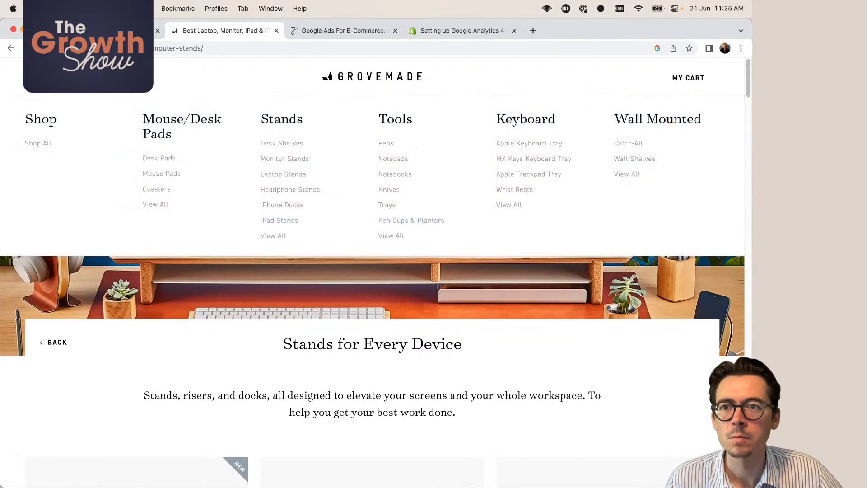
pyautogui.click(287, 164)
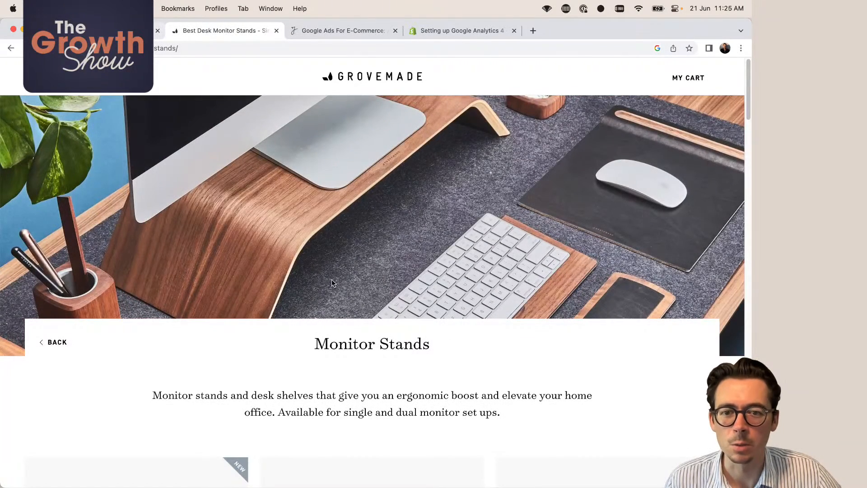
pyautogui.scroll(-10, 410, 349)
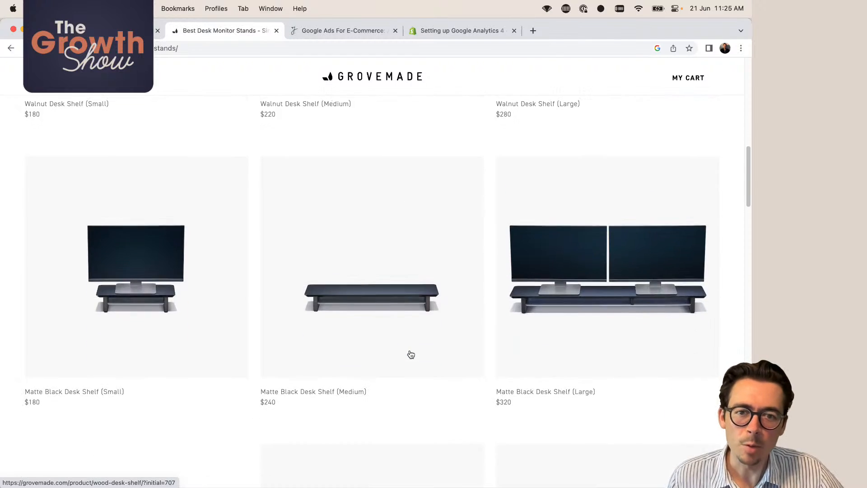
pyautogui.scroll(-10, 410, 354)
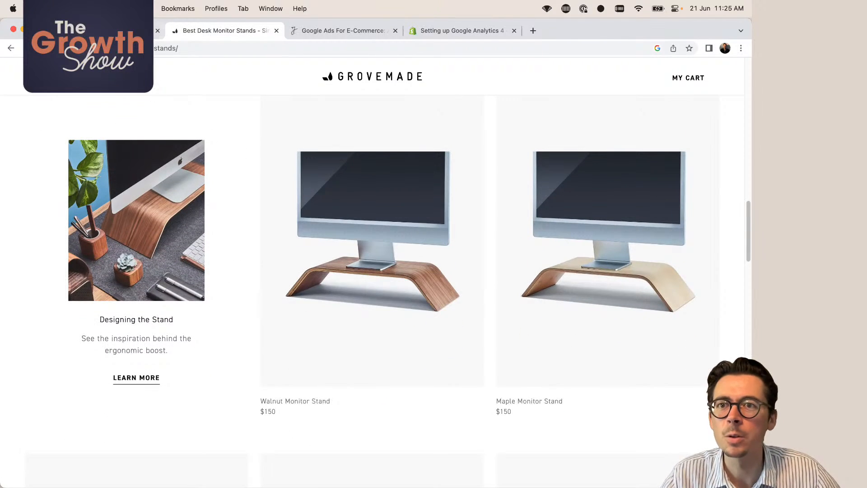
# - Return to the Google Ads campaign draft and open the form for adding campaign-level sitelinks
pyautogui.click(113, 30)
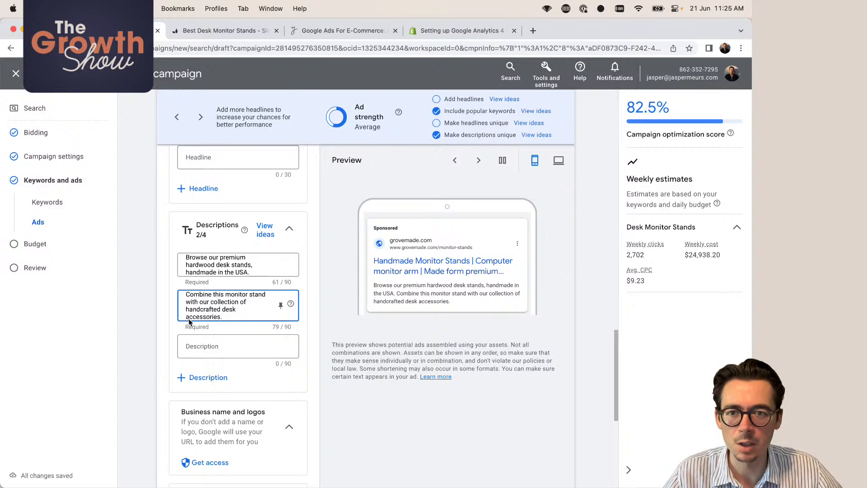
pyautogui.click(304, 351)
pyautogui.scroll(-5, 307, 343)
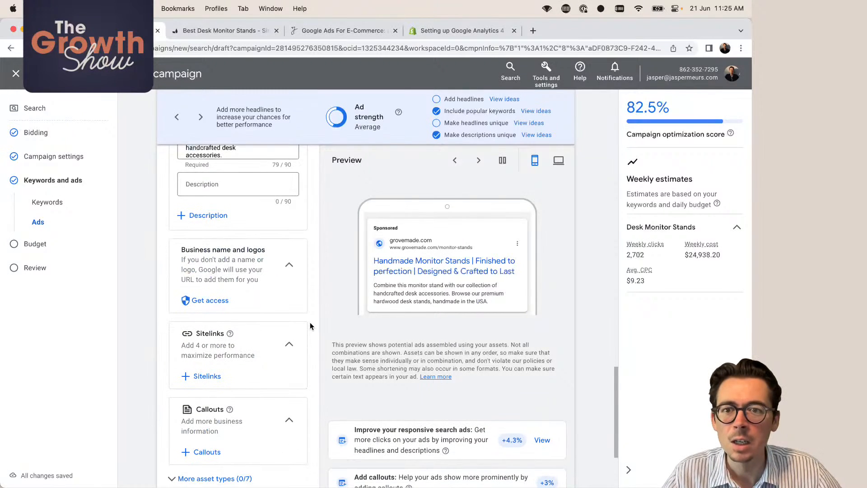
pyautogui.scroll(-3, 315, 255)
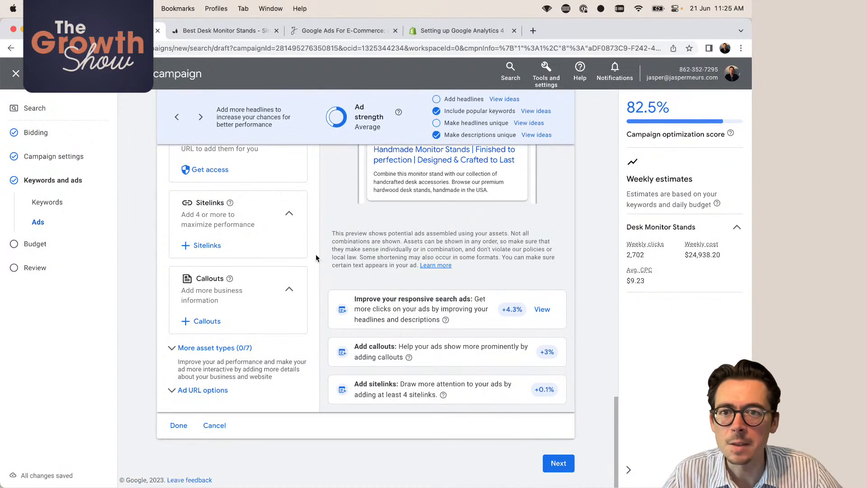
pyautogui.click(206, 247)
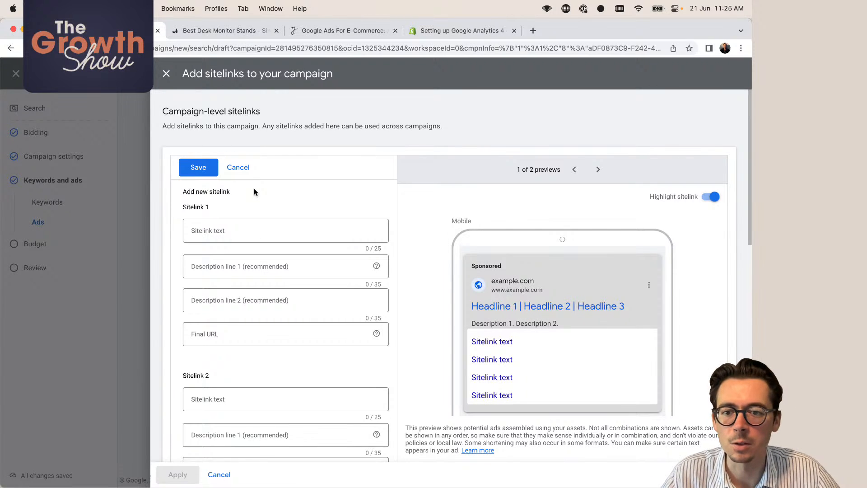
# - Copy the Laptop Stands link address from the Grovemade site and paste it as the final URL of Sitelink 1
pyautogui.click(229, 31)
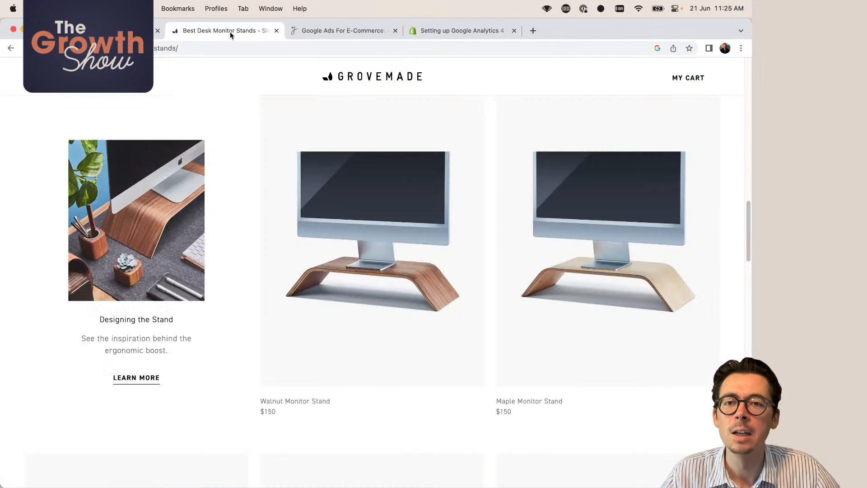
pyautogui.scroll(10, 298, 221)
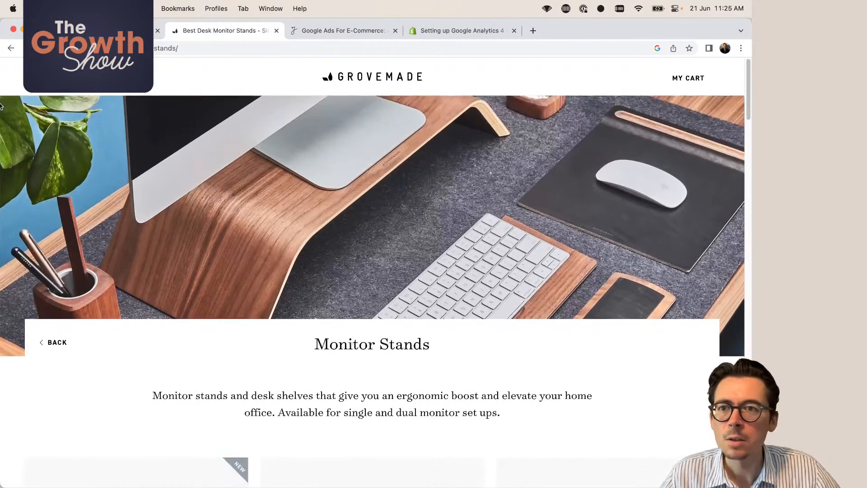
pyautogui.moveTo(34, 77)
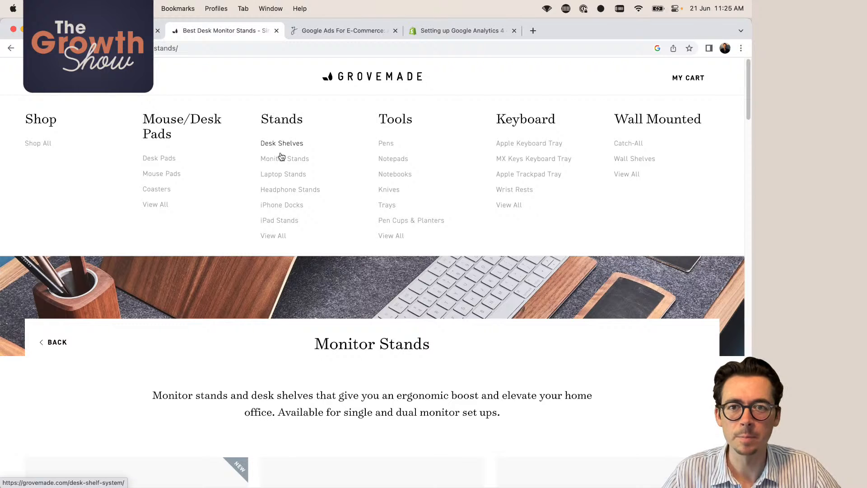
pyautogui.rightClick(280, 177)
pyautogui.click(321, 228)
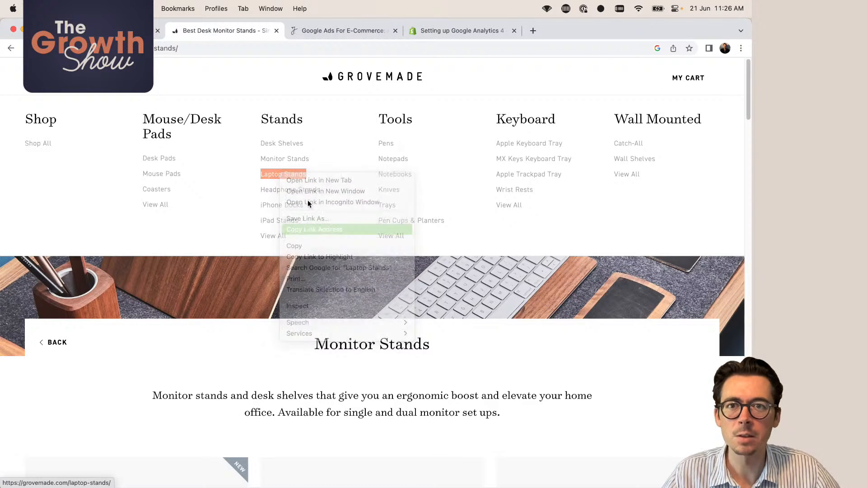
pyautogui.click(120, 31)
pyautogui.click(222, 335)
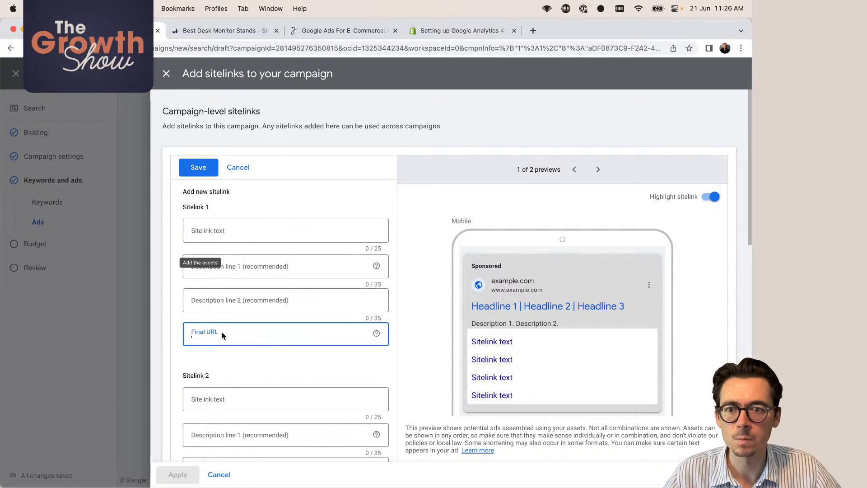
pyautogui.press('super+v')
# - Enter "Discover our laptop stands" as the sitelink text of Sitelink 1
pyautogui.click(226, 228)
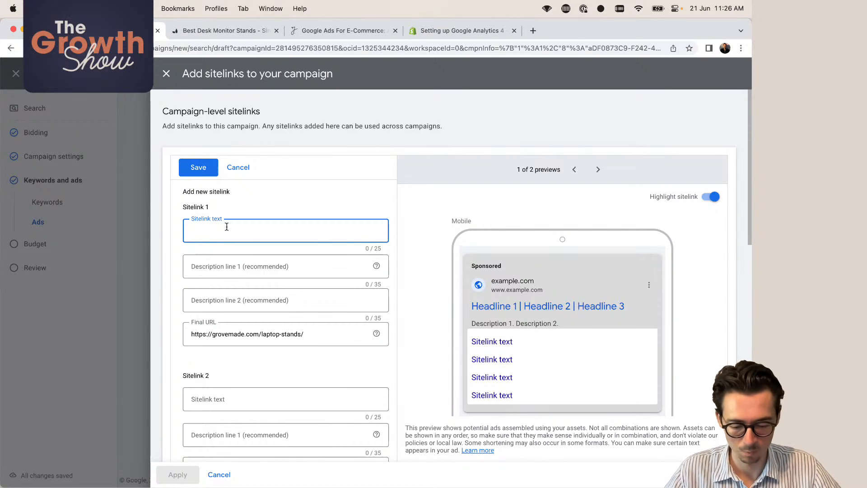
pyautogui.write('Discover our')
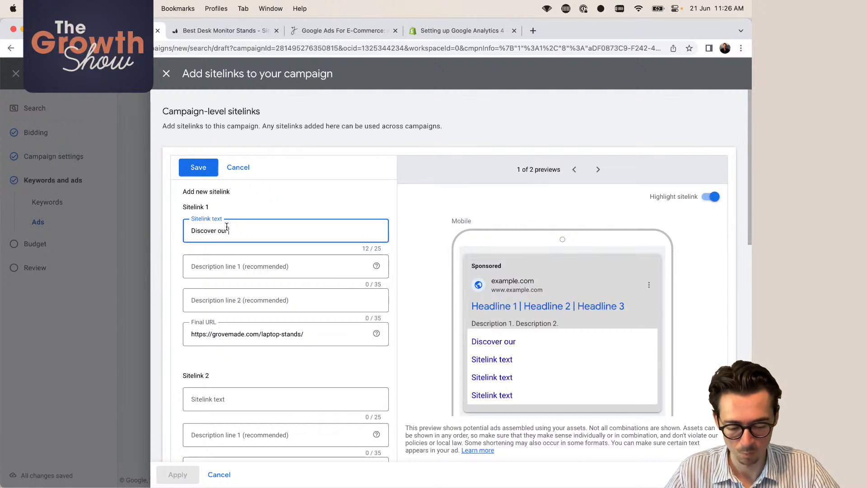
pyautogui.write(' handmade laptp')
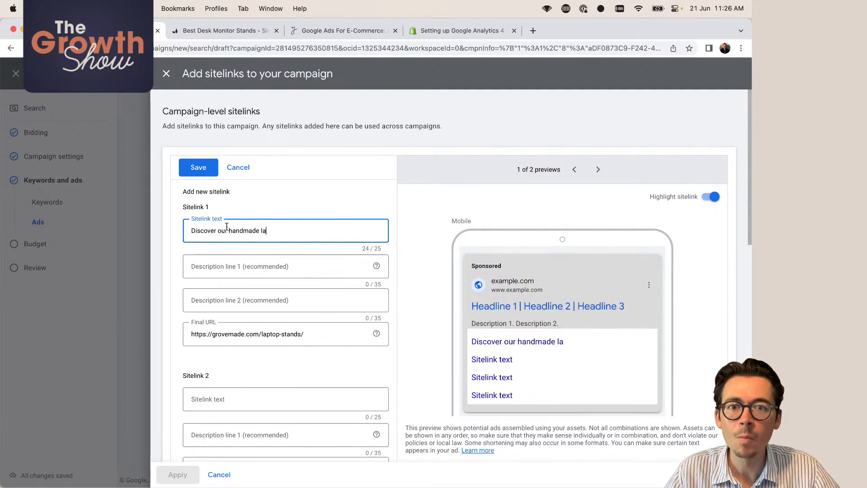
pyautogui.press('BackSpace')
pyautogui.press('BackSpace')
pyautogui.press('BackSpace')
pyautogui.press('BackSpace')
pyautogui.press('BackSpace')
pyautogui.press('BackSpace')
pyautogui.press('BackSpace')
pyautogui.press('BackSpace')
pyautogui.press('BackSpace')
pyautogui.press('BackSpace')
pyautogui.press('BackSpace')
pyautogui.press('BackSpace')
pyautogui.press('BackSpace')
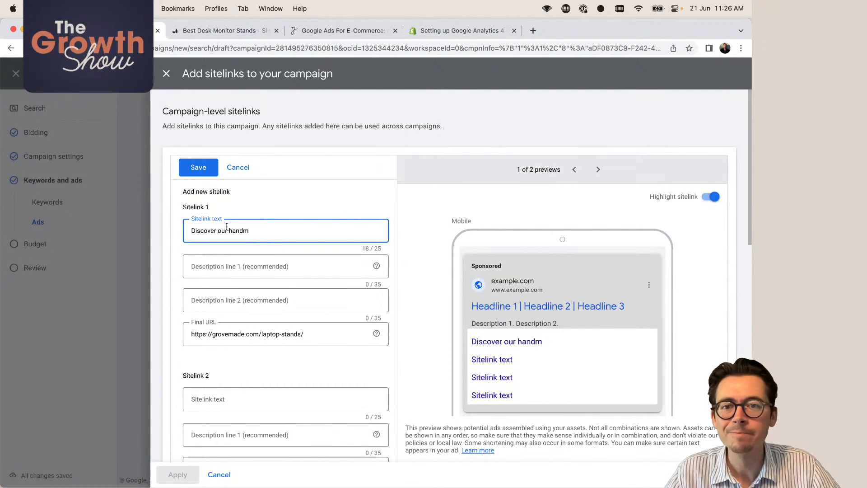
pyautogui.write('l')
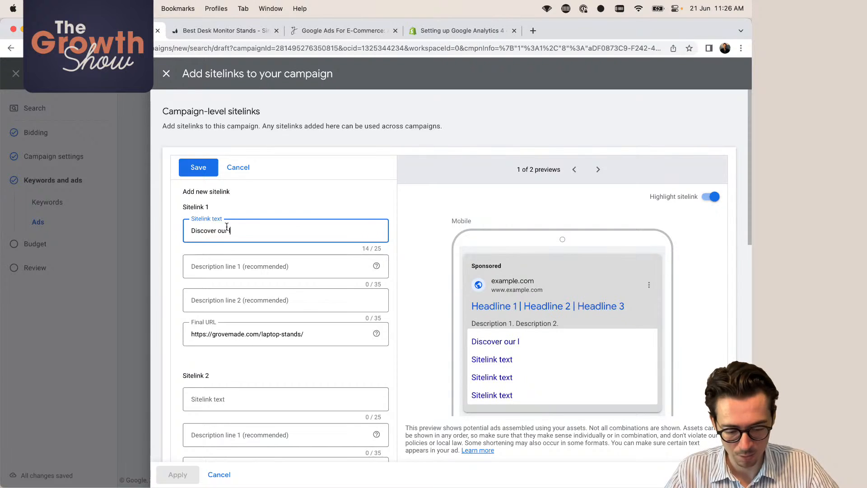
pyautogui.write('aptop stands')
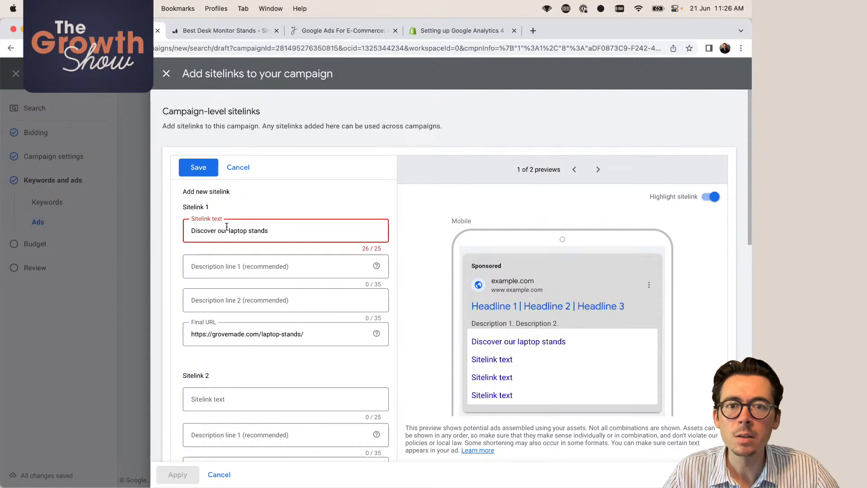
# - Shorten the Sitelink 1 text by replacing its first word with "Browse"
pyautogui.doubleClick(202, 233)
pyautogui.write('Brwse')
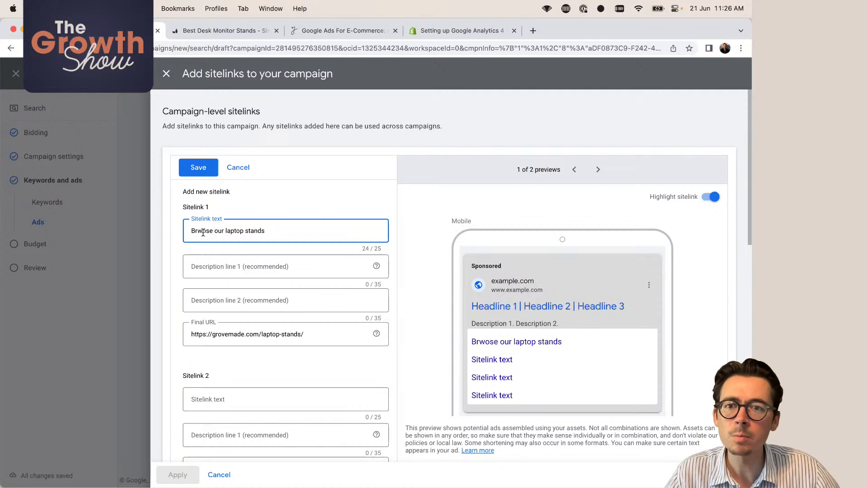
pyautogui.press('BackSpace')
pyautogui.press('BackSpace')
pyautogui.press('BackSpace')
pyautogui.press('BackSpace')
pyautogui.write('owse')
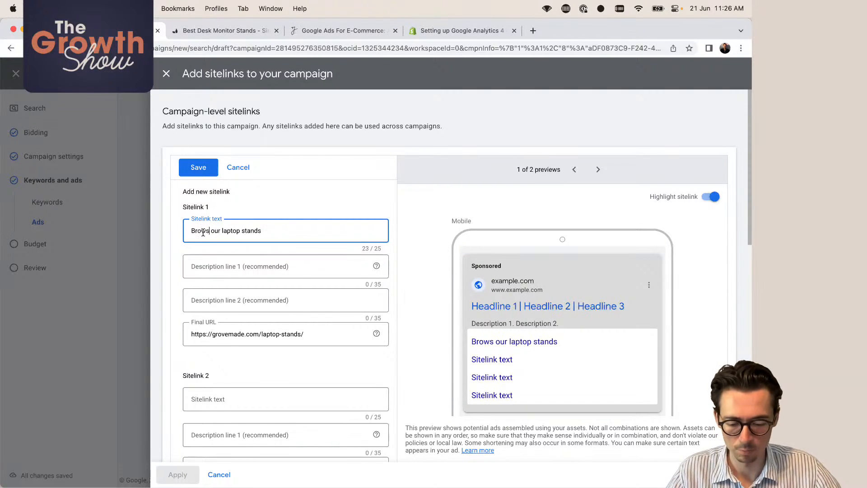
# - Switch to the Grovemade site and copy the link address of the iPhone Docks entry under Stands
pyautogui.click(362, 211)
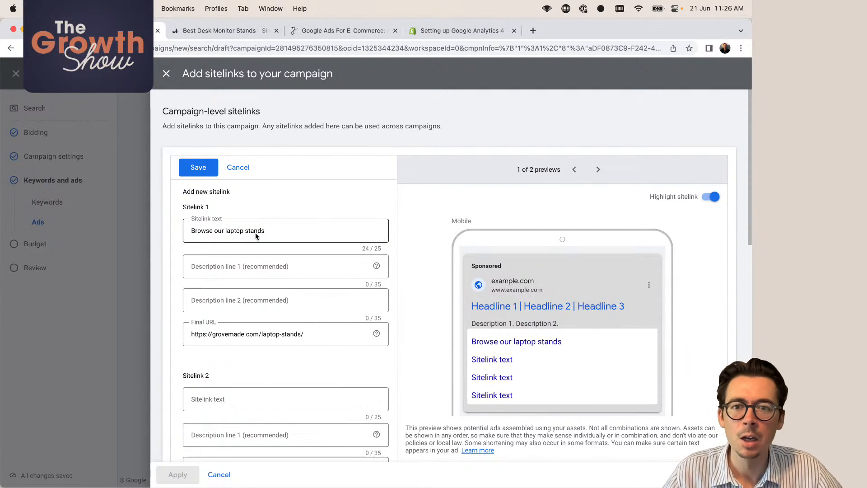
pyautogui.click(211, 32)
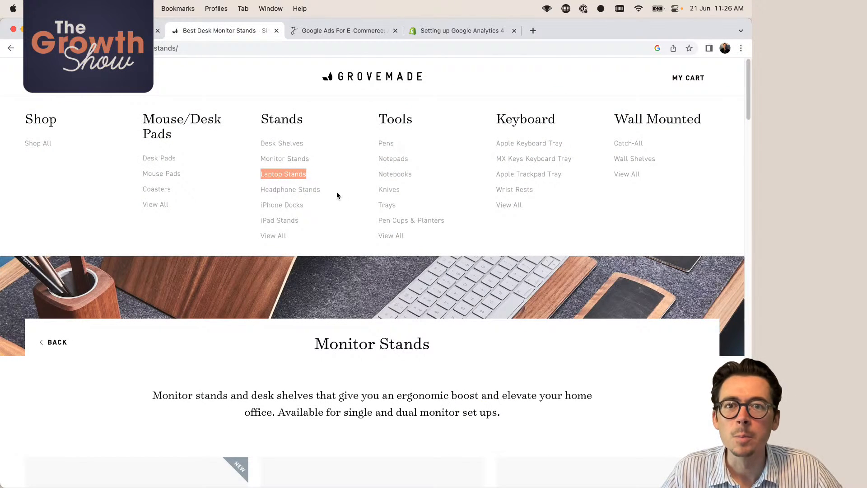
pyautogui.rightClick(287, 205)
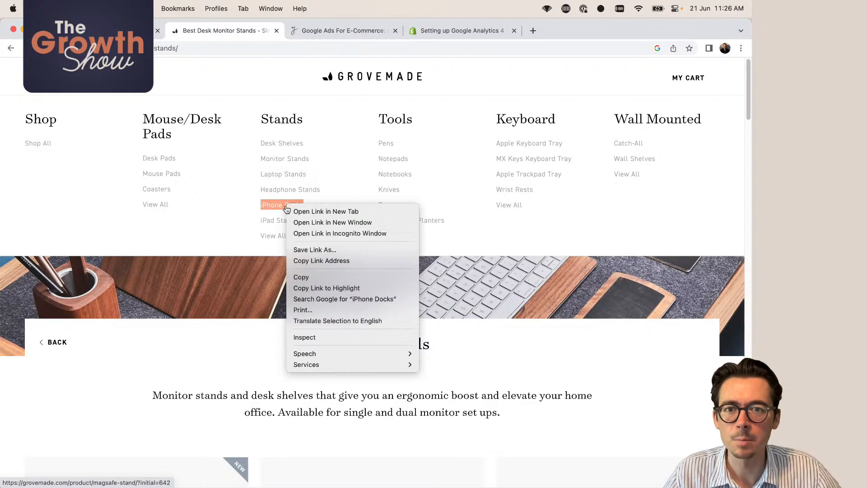
pyautogui.click(344, 261)
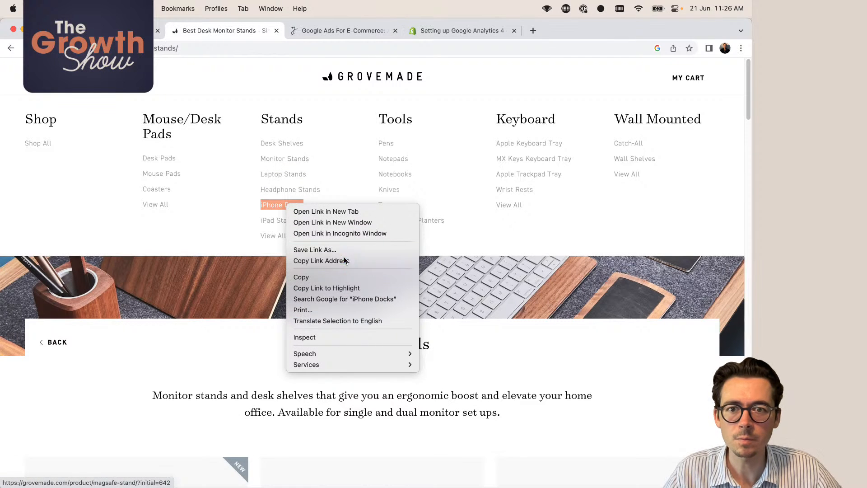
# - Return to the campaign sitelinks form and enter "Handmade iPhone Docks" as the sitelink text of Sitelink 2
pyautogui.click(117, 31)
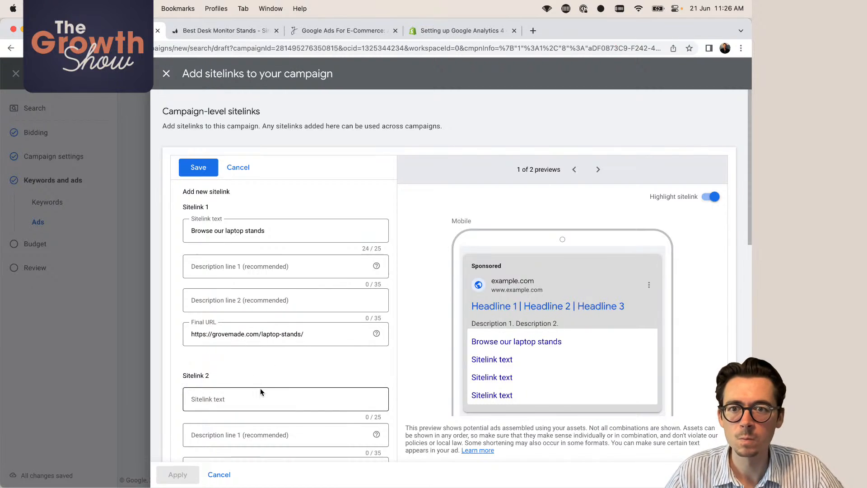
pyautogui.scroll(-3, 260, 388)
pyautogui.click(208, 268)
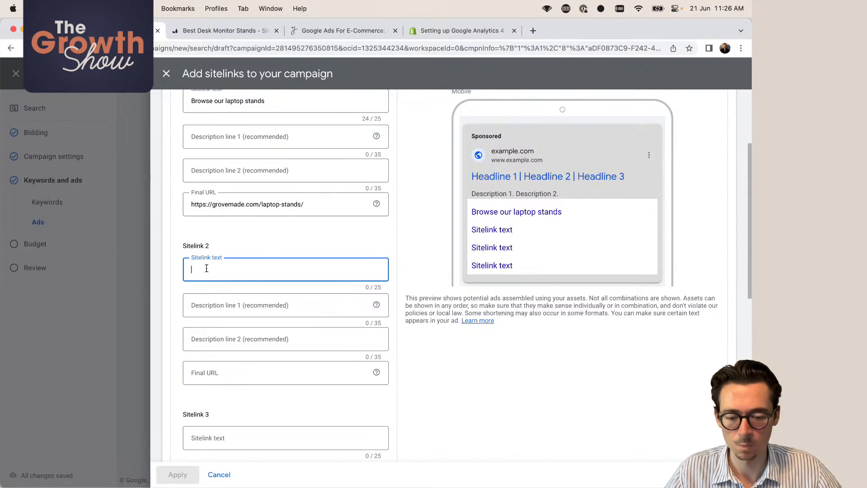
pyautogui.write('Hand')
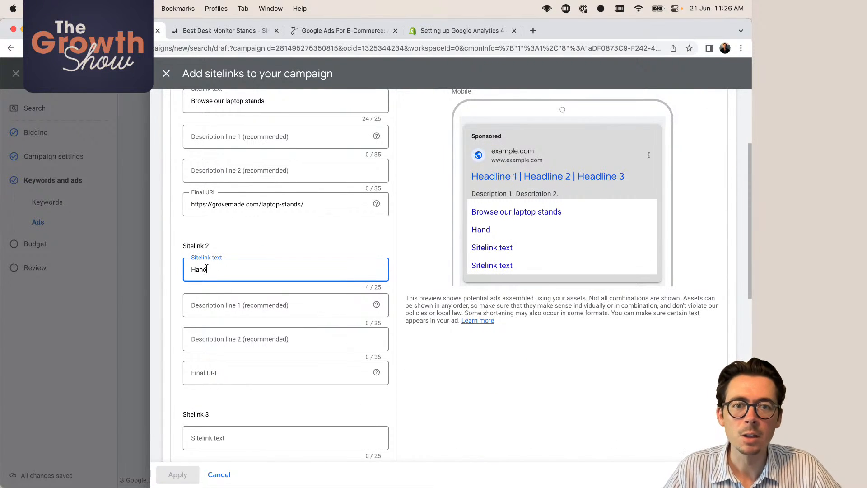
pyautogui.write('made iPhone Docks')
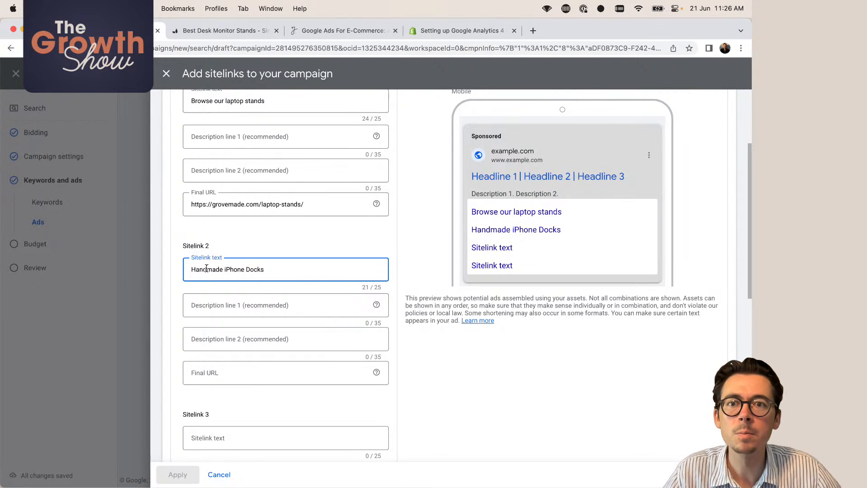
pyautogui.scroll(1, 207, 268)
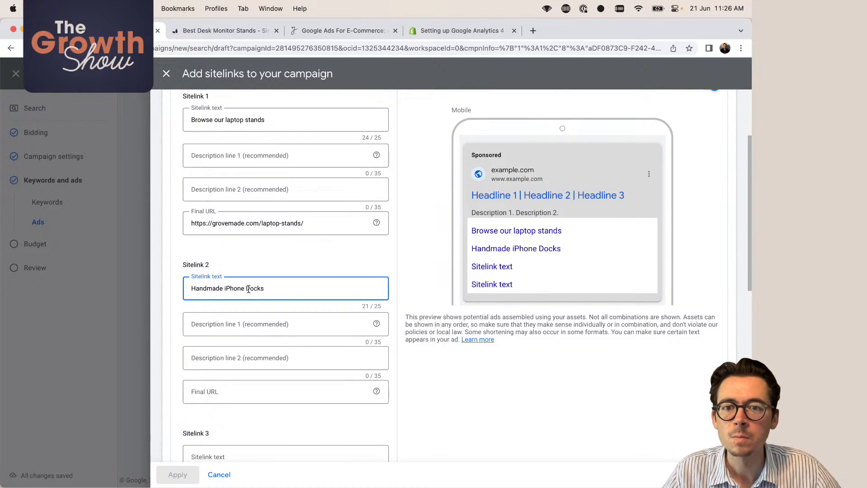
pyautogui.press('Delete')
pyautogui.write('d')
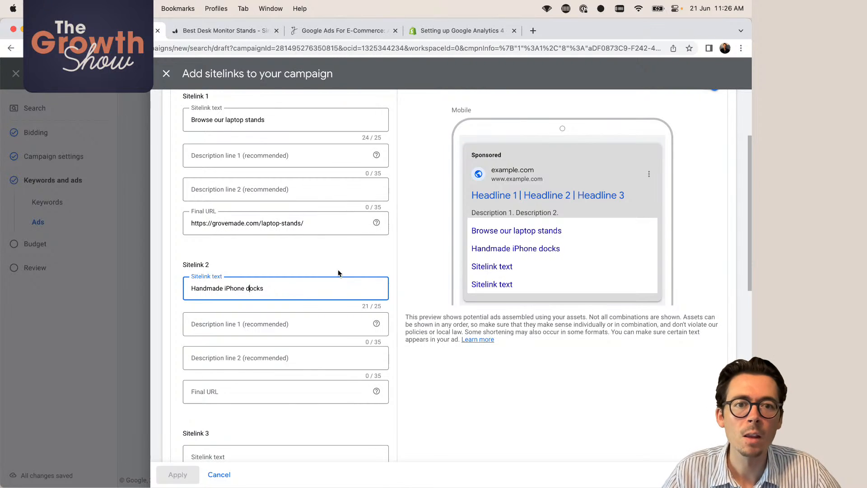
pyautogui.press('BackSpace')
pyautogui.write('D')
# - Capitalize every word of the Sitelink 1 text so it reads "Browse Our Laptop Stands"
pyautogui.click(217, 120)
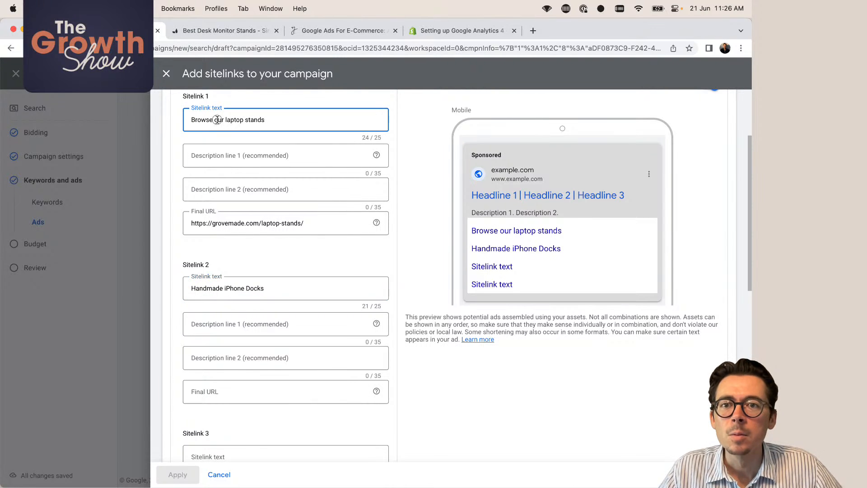
pyautogui.press('BackSpace')
pyautogui.write('O')
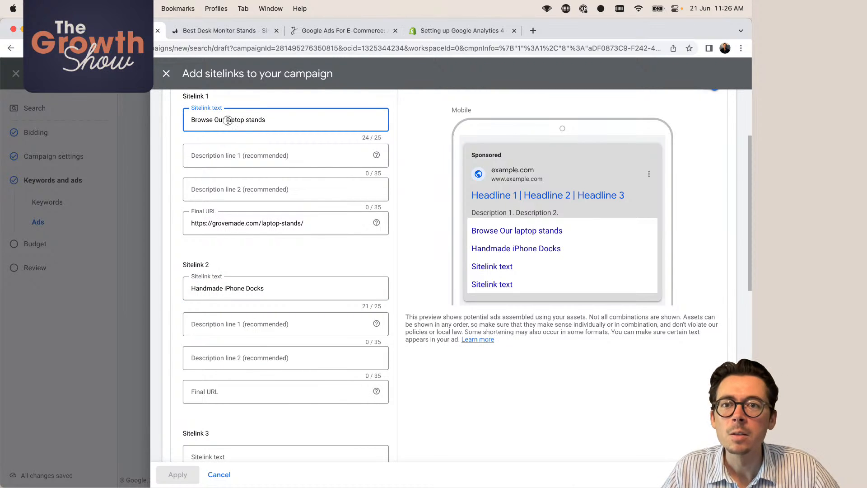
pyautogui.click(229, 120)
pyautogui.press('BackSpace')
pyautogui.write('L')
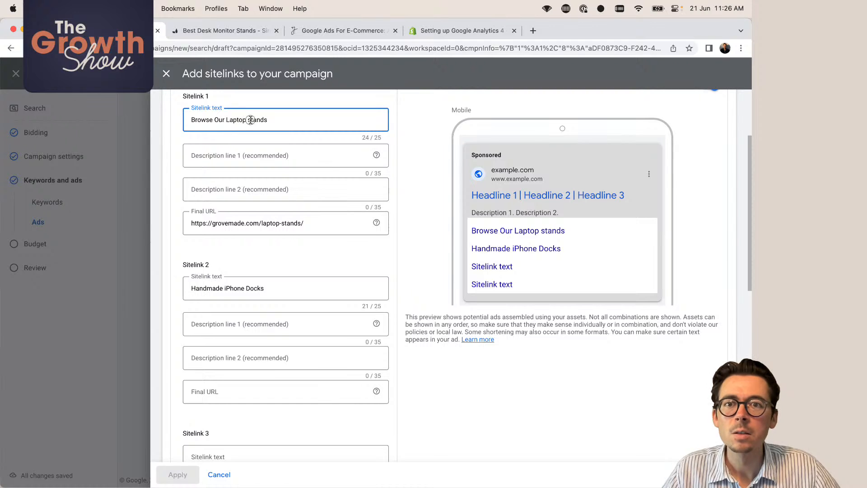
pyautogui.click(251, 120)
pyautogui.press('BackSpace')
pyautogui.write('S')
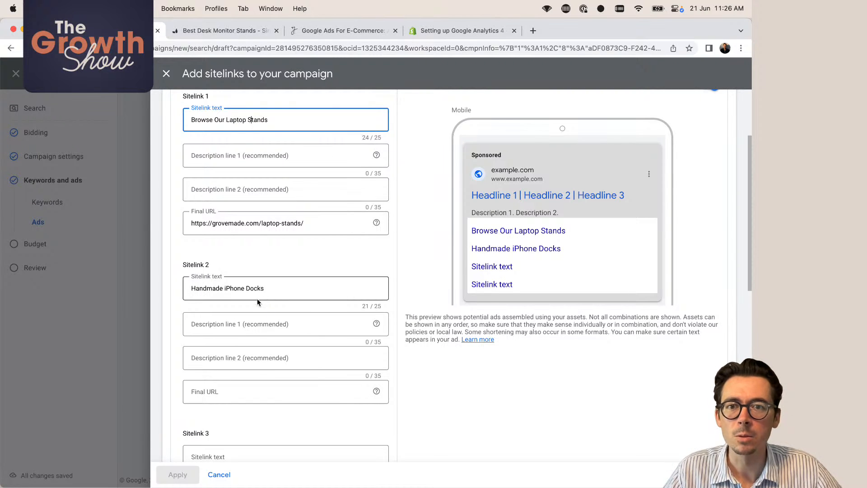
# - Paste the copied iPhone Docks link address as the final URL of Sitelink 2
pyautogui.click(221, 391)
pyautogui.press('super+v')
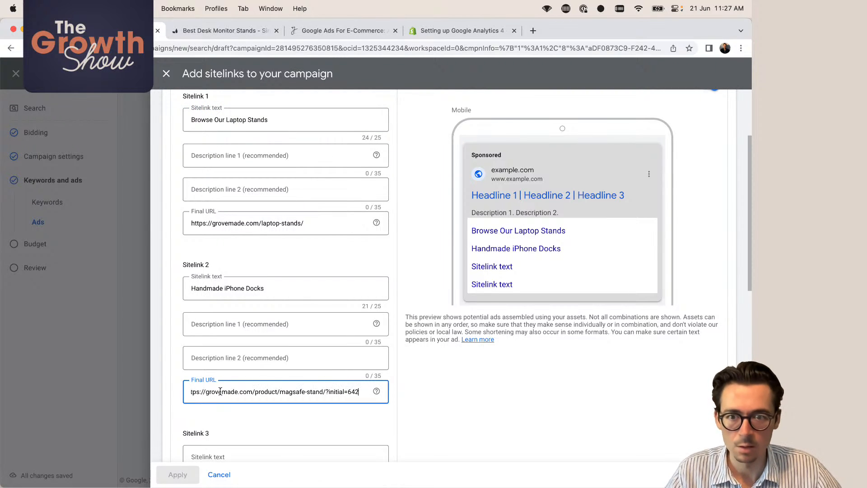
pyautogui.click(255, 430)
pyautogui.scroll(-8, 254, 429)
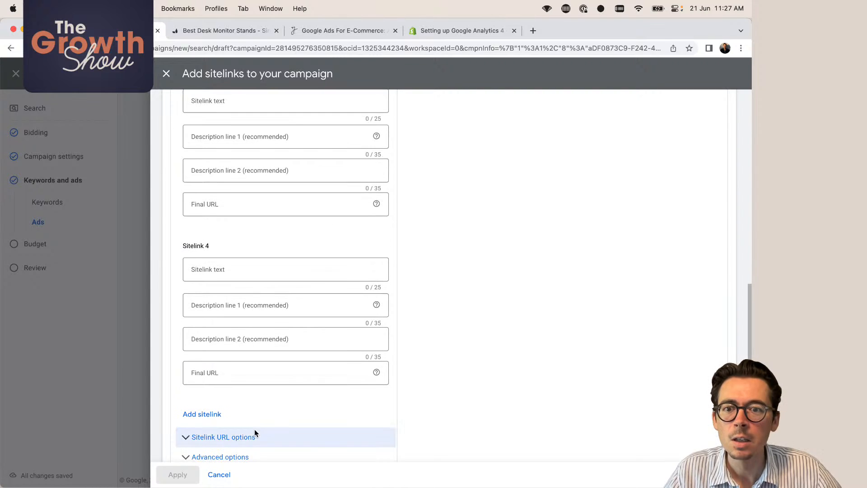
# - Copy the Desk Pads link address from the Grovemade site and paste it as the final URL of Sitelink 3
pyautogui.click(204, 33)
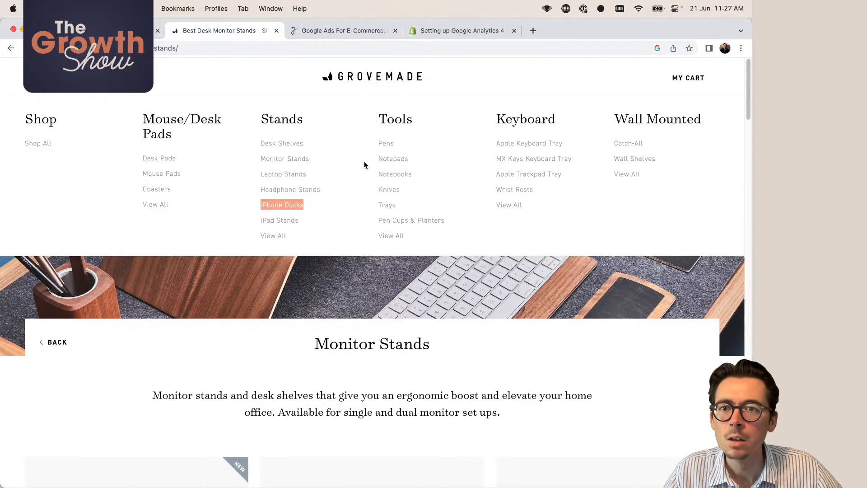
pyautogui.rightClick(160, 160)
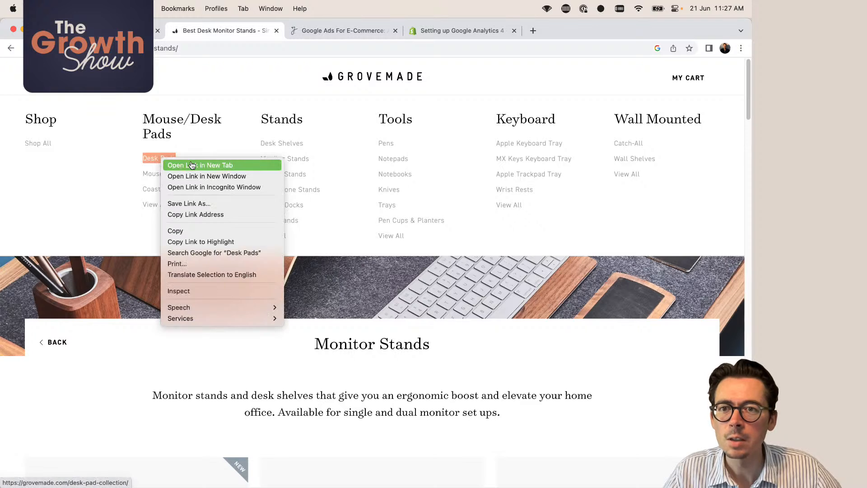
pyautogui.click(217, 215)
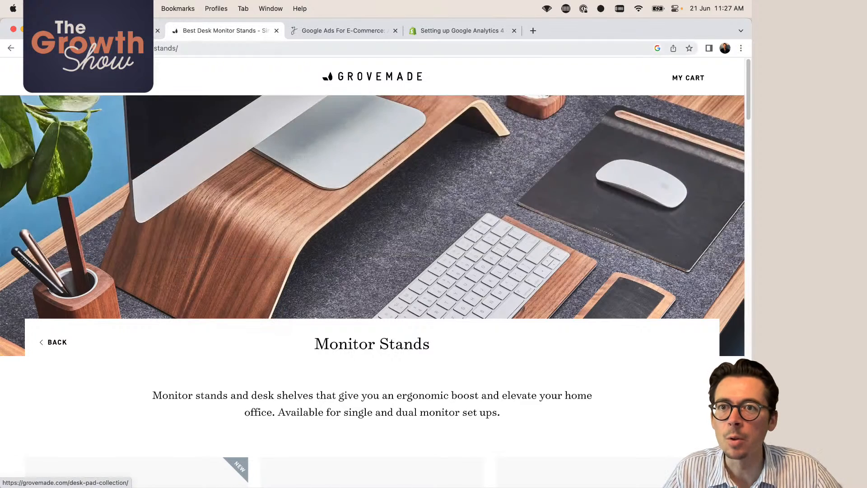
pyautogui.hotkey('ctrl', 'Tab')
pyautogui.scroll(1, 249, 199)
pyautogui.scroll(3, 250, 199)
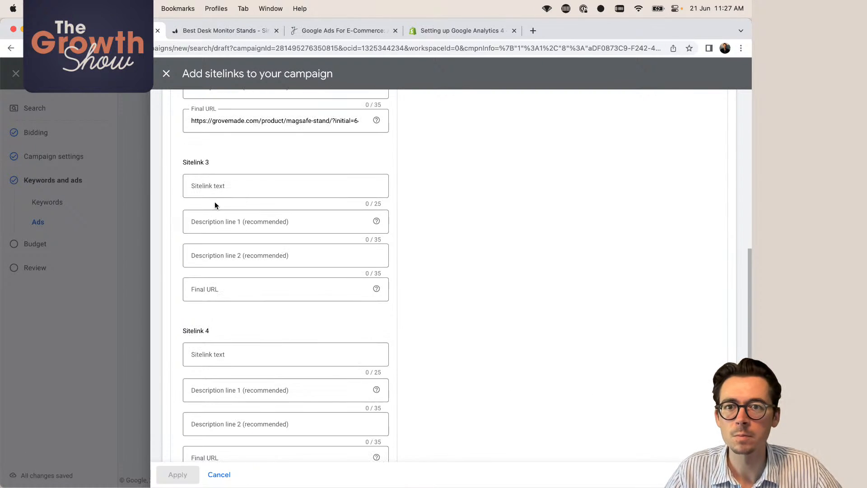
pyautogui.click(215, 191)
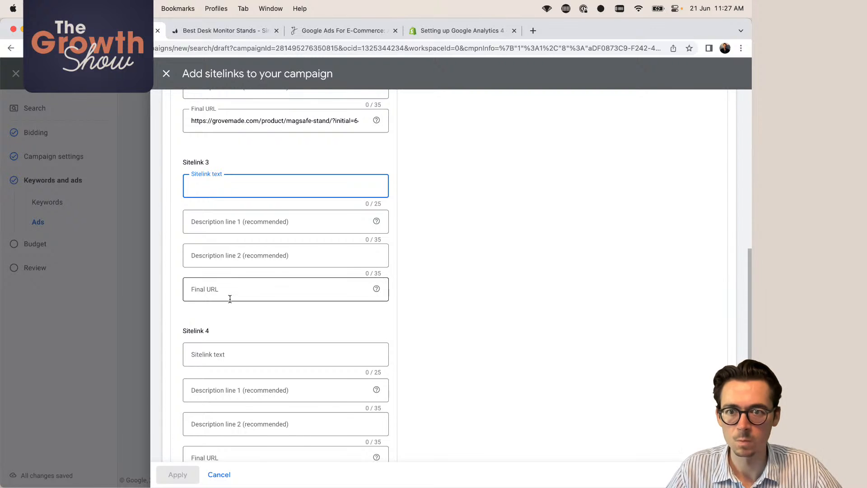
pyautogui.click(229, 294)
pyautogui.press('super+v')
# - Check the desk pad materials on Grovemade's Desk Pads page and enter "Leather Desk Pads" as the Sitelink 3 text
pyautogui.click(229, 192)
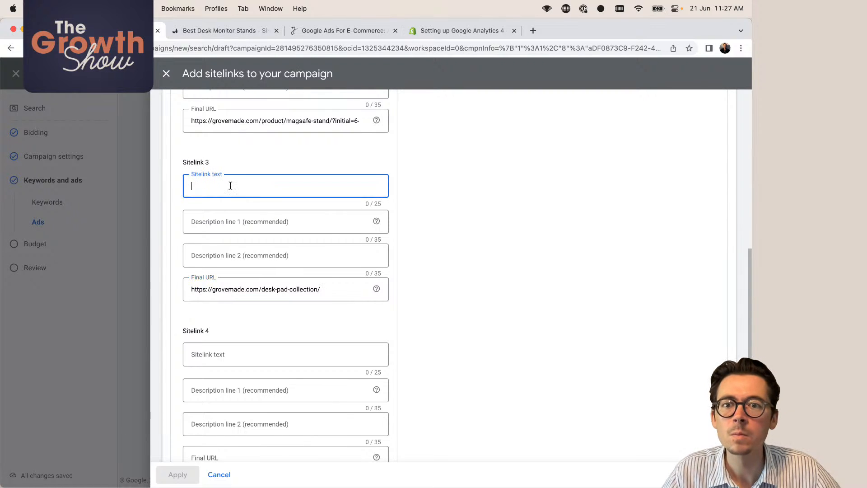
pyautogui.hotkey('ctrl', 'shift', 'Tab')
pyautogui.moveTo(88, 96)
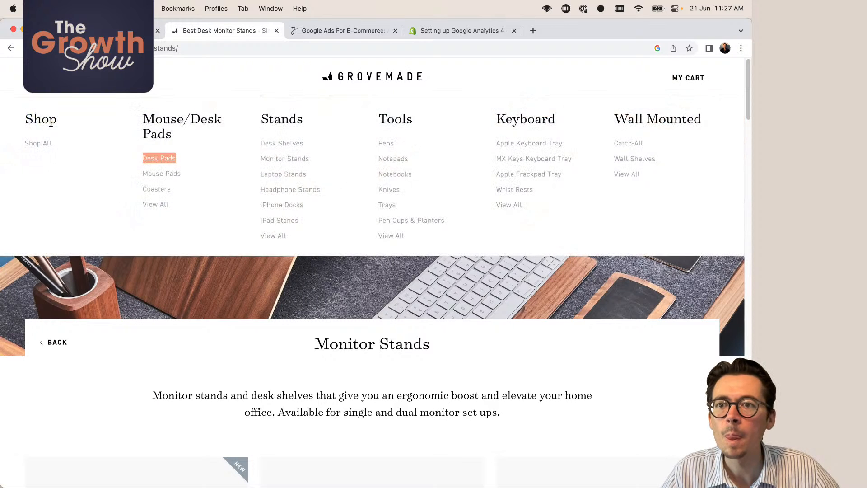
pyautogui.click(153, 158)
pyautogui.scroll(-5, 363, 313)
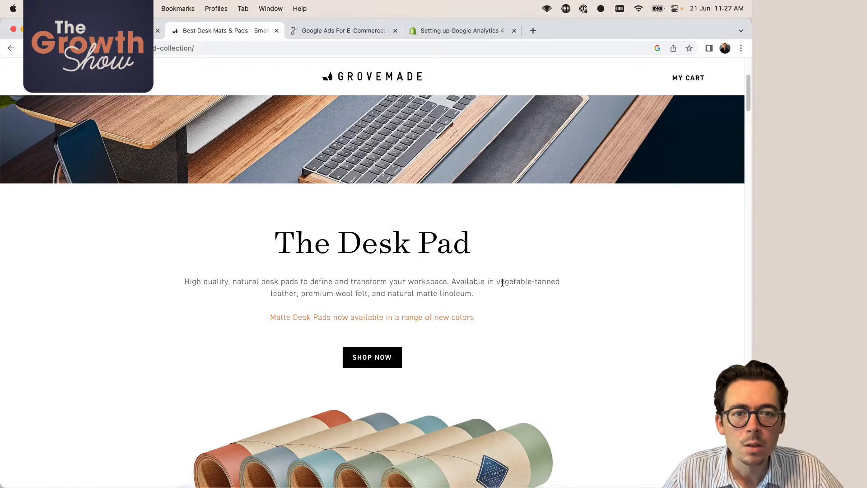
pyautogui.scroll(-2, 400, 285)
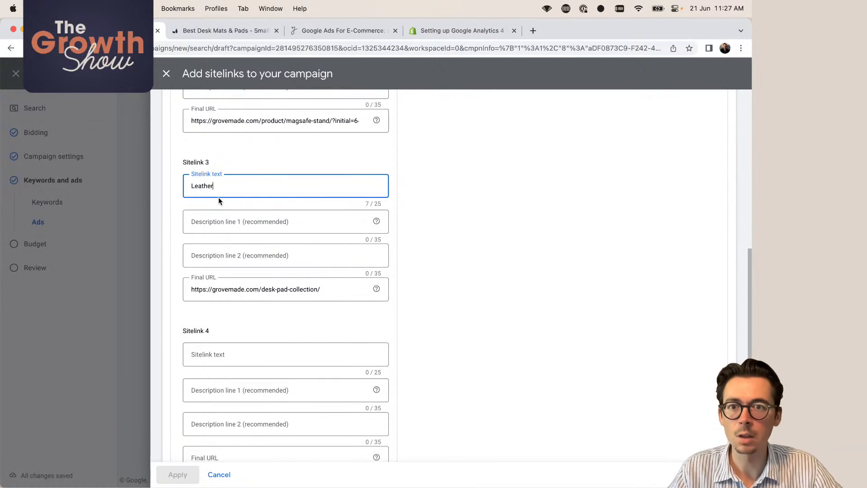
pyautogui.write('Desk Pads')
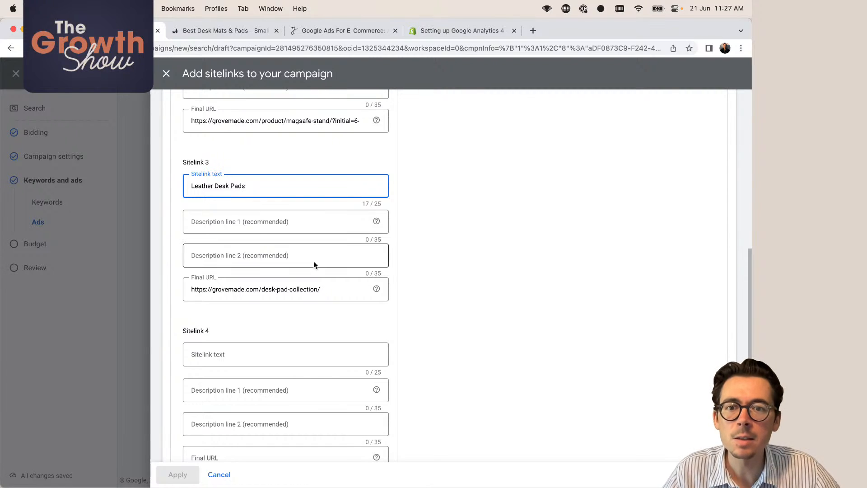
# - Open the Headphone Stands page on the Grovemade site and copy its address without the "?initial=489" parameter
pyautogui.click(229, 358)
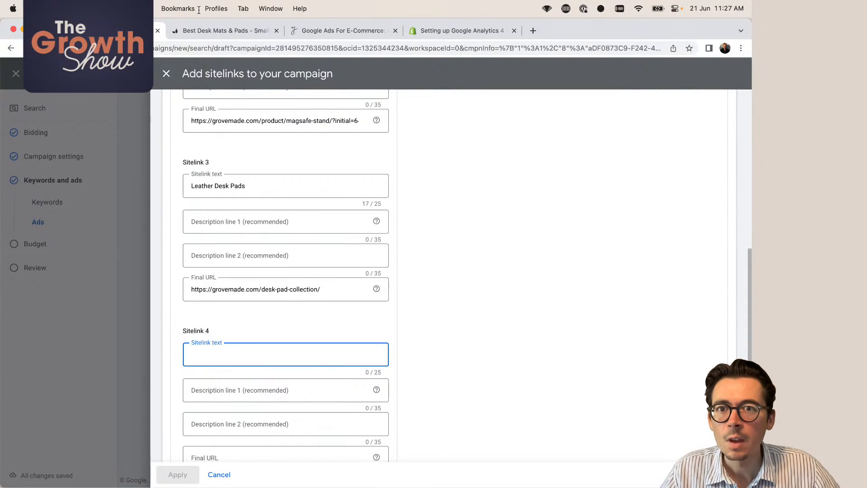
pyautogui.click(208, 31)
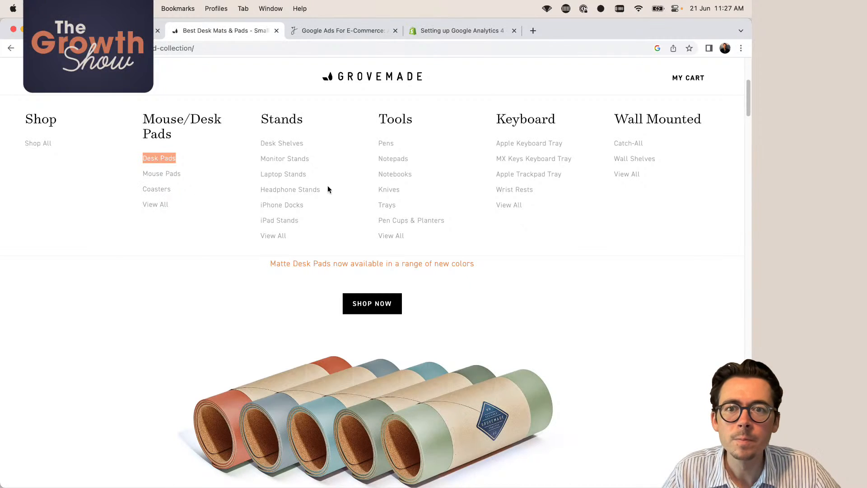
pyautogui.click(290, 191)
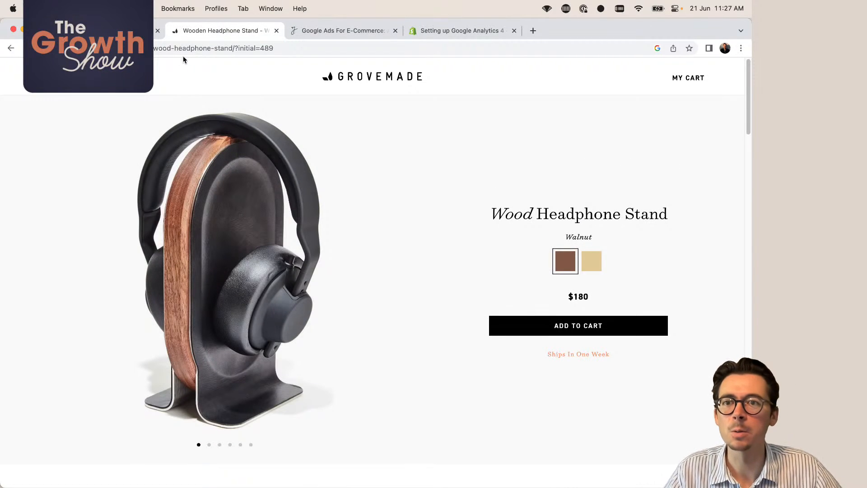
pyautogui.click(263, 202)
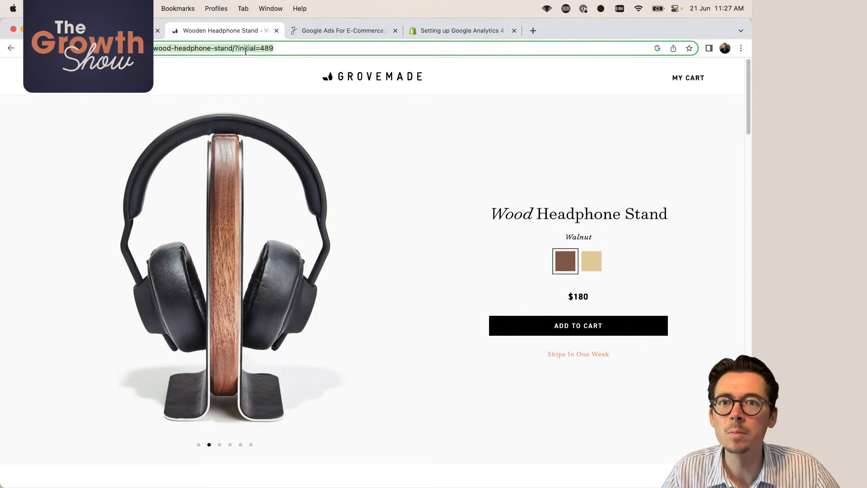
pyautogui.click(246, 49)
pyautogui.click(258, 48)
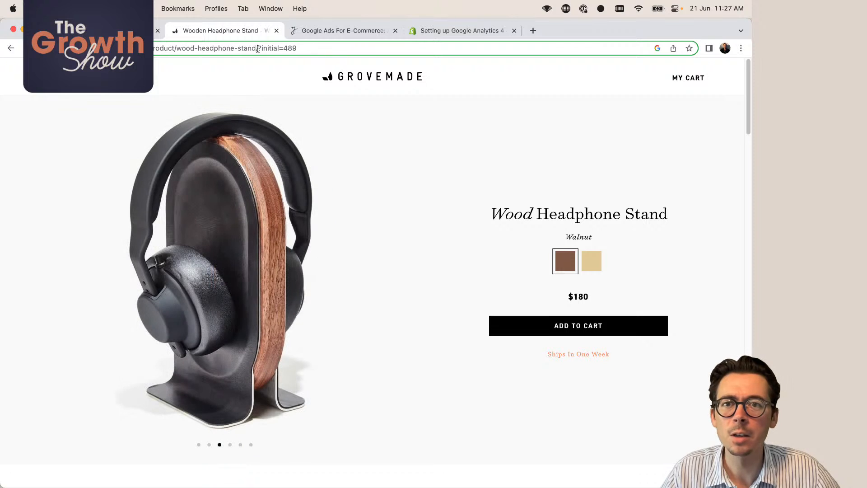
pyautogui.moveTo(258, 49); pyautogui.dragTo(153, 49)
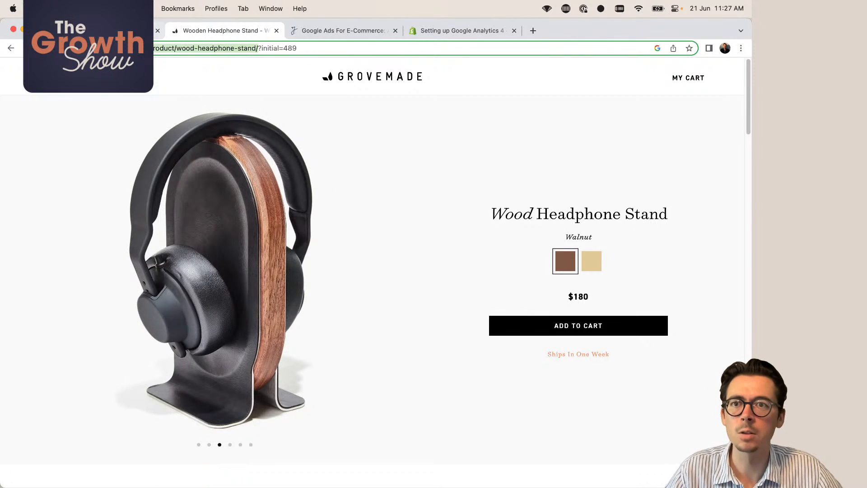
pyautogui.click(108, 31)
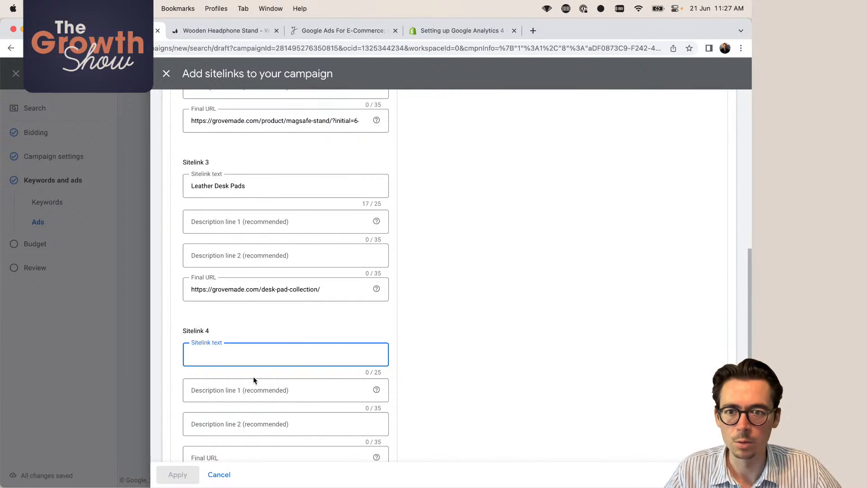
pyautogui.scroll(-3, 254, 380)
pyautogui.click(226, 393)
pyautogui.write('https://grovemade.com/product/wood-headphone-stand/')
# - Enter "Wooden Headphone Stand" as the Sitelink 4 text, and save and apply the four sitelinks to the campaign
pyautogui.click(234, 306)
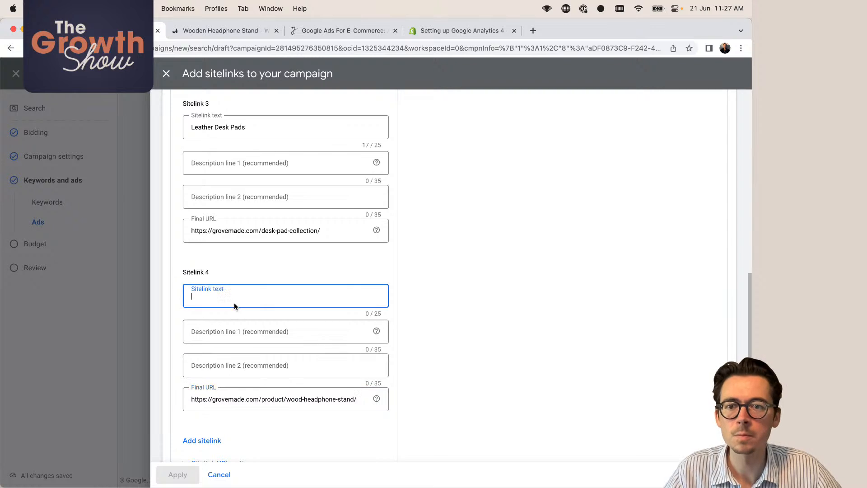
pyautogui.write('Woode')
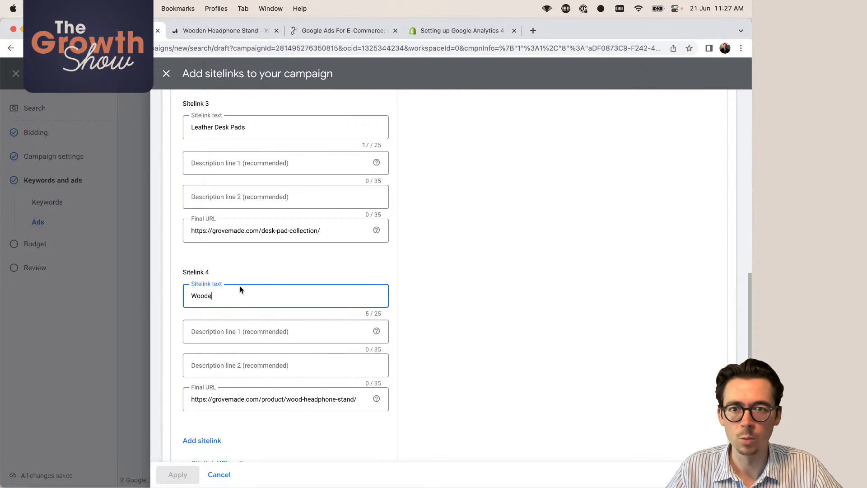
pyautogui.write('n Headphone Stand')
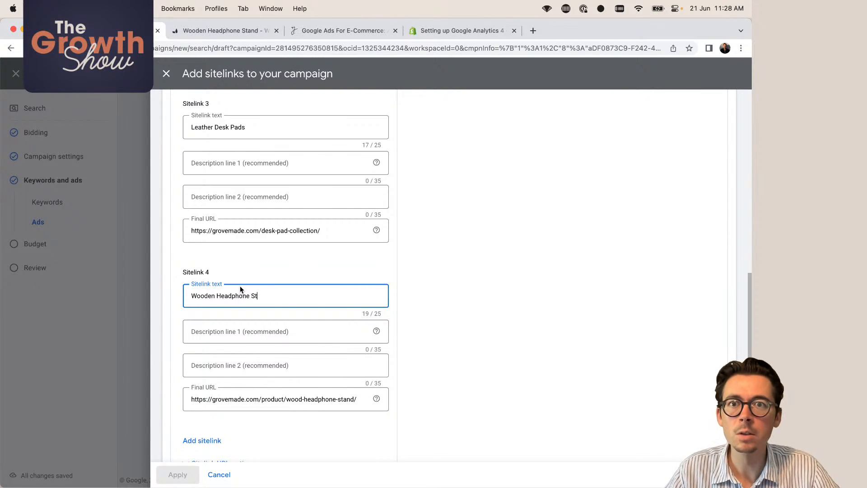
pyautogui.click(286, 269)
pyautogui.scroll(-3, 287, 271)
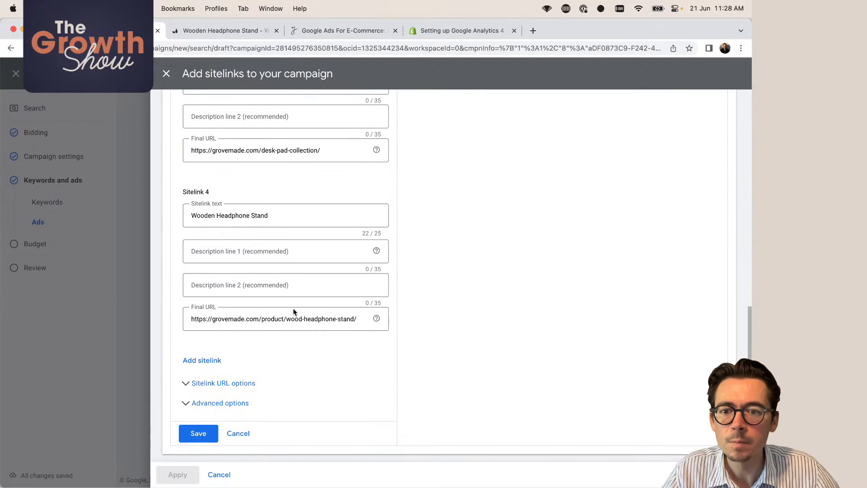
pyautogui.click(210, 436)
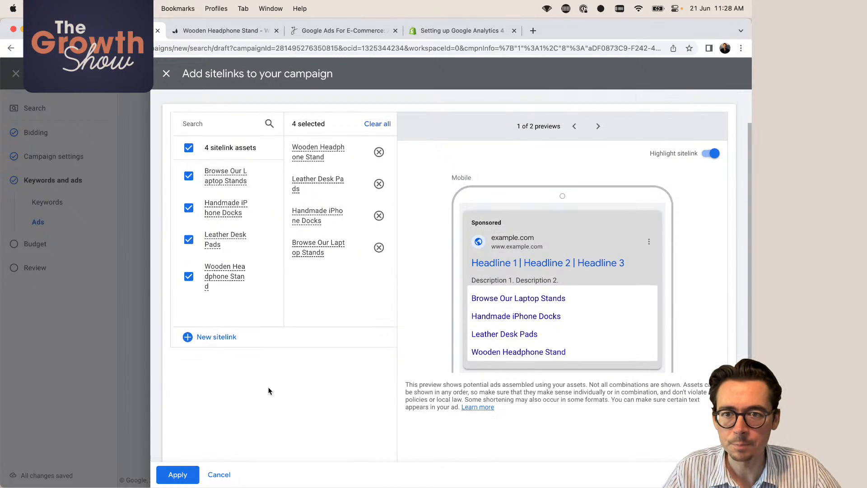
pyautogui.click(178, 474)
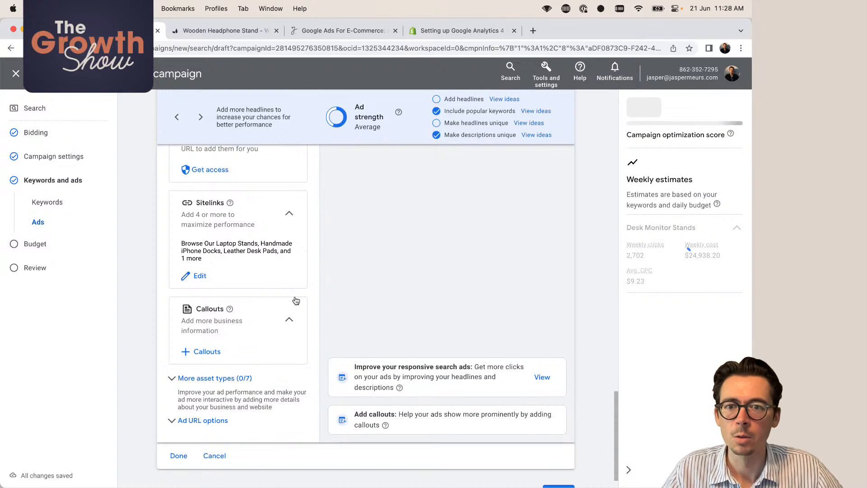
# - Start adding campaign-level callouts and enter "Free Shipping" as callout text 1
pyautogui.click(214, 354)
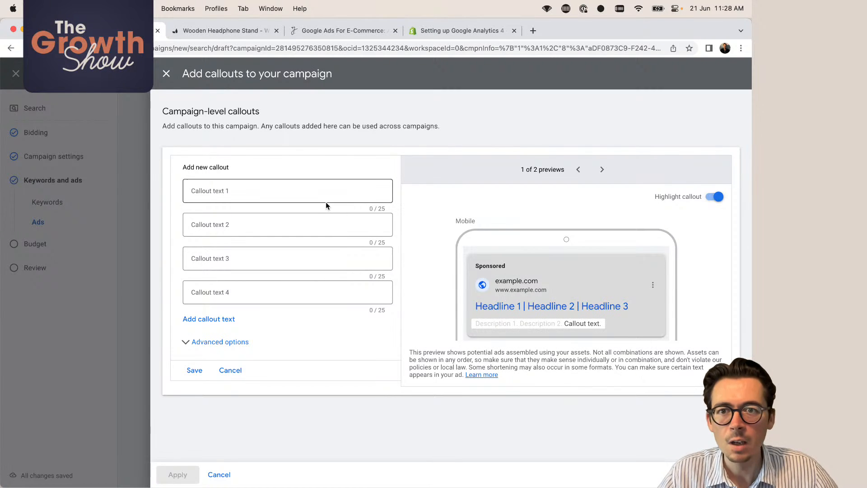
pyautogui.click(274, 199)
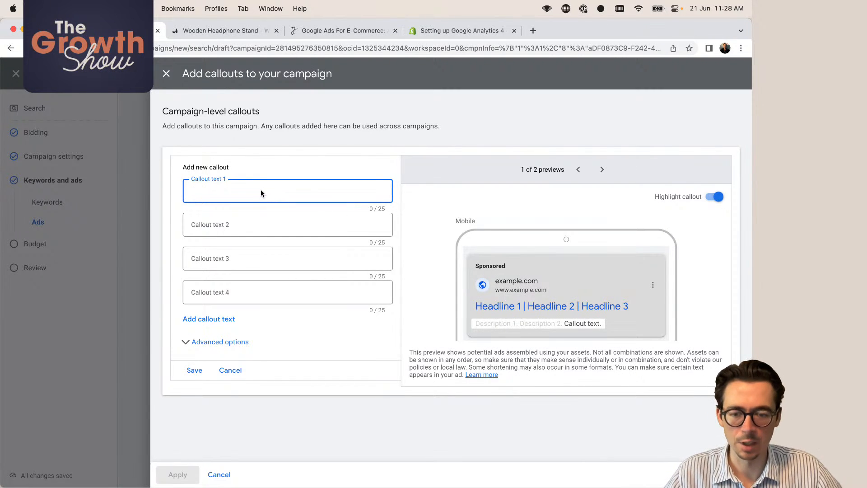
pyautogui.write('FREE')
pyautogui.press('BackSpace')
pyautogui.press('BackSpace')
pyautogui.press('BackSpace')
pyautogui.press('BackSpace')
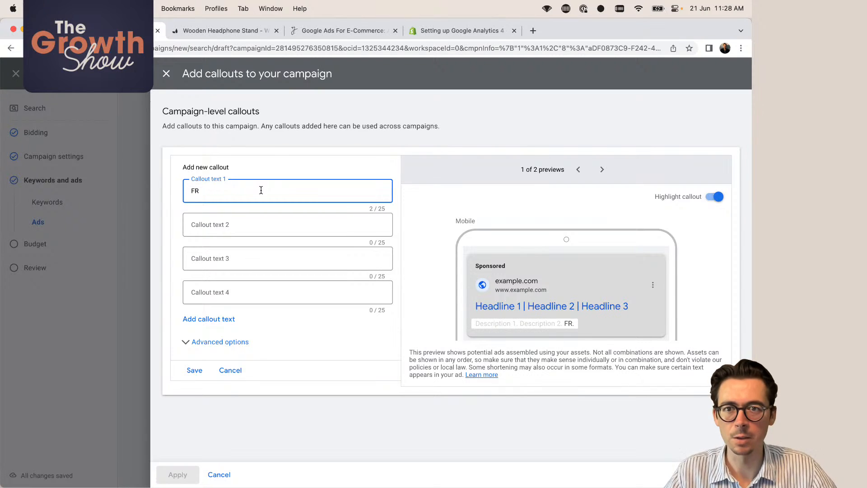
pyautogui.write('ree Shipping')
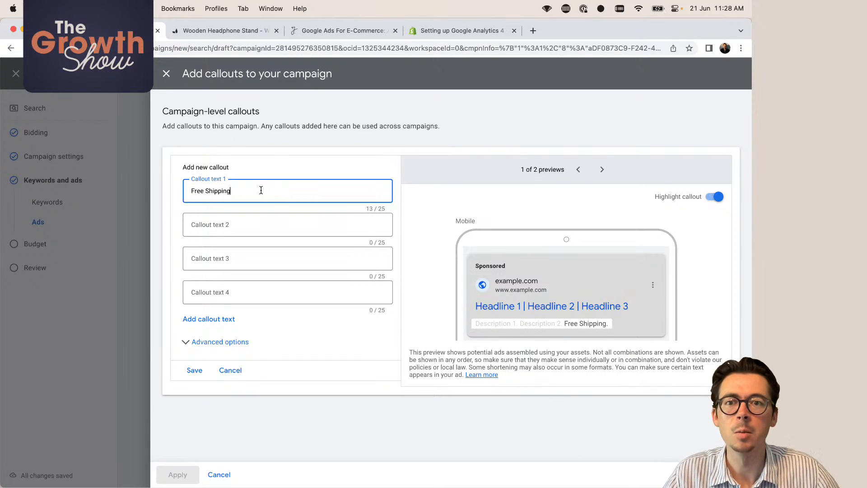
# - Enter "Handmade" as callout text 2 and "Free Returns" as callout text 3
pyautogui.click(237, 224)
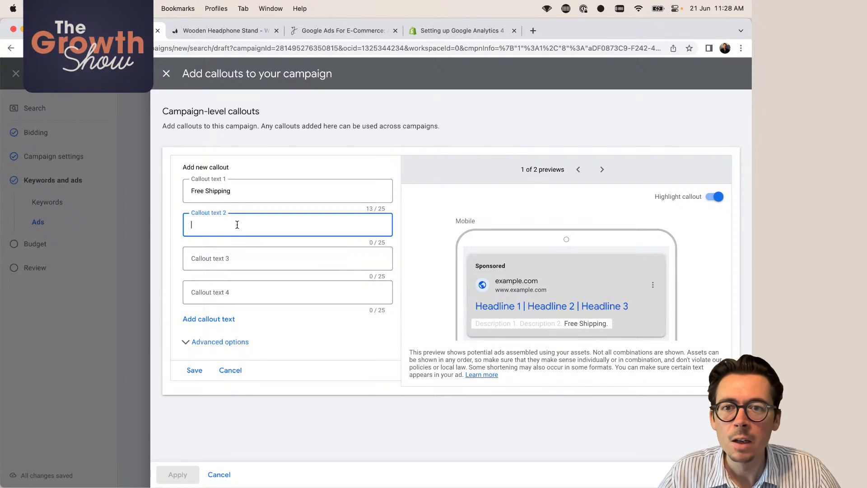
pyautogui.write('Handmade')
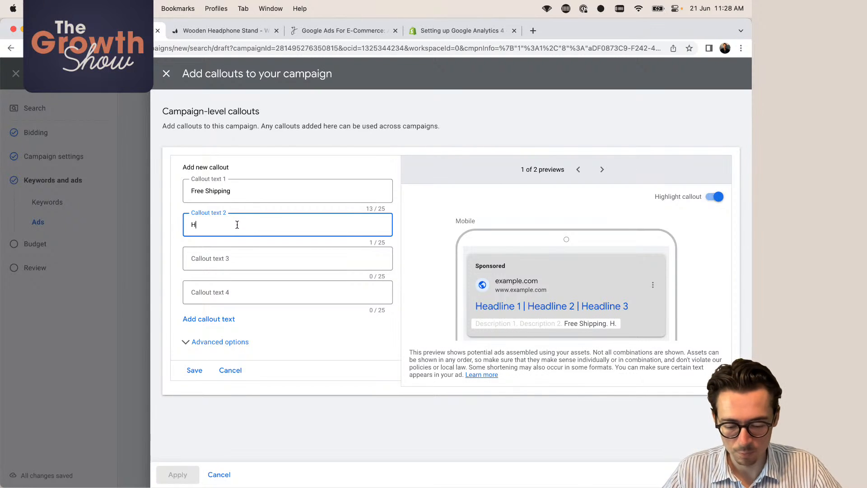
pyautogui.click(234, 255)
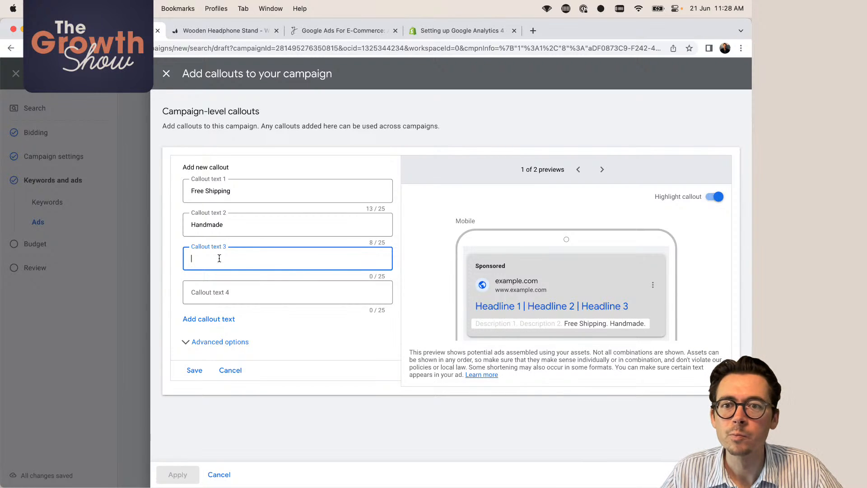
pyautogui.write('Free')
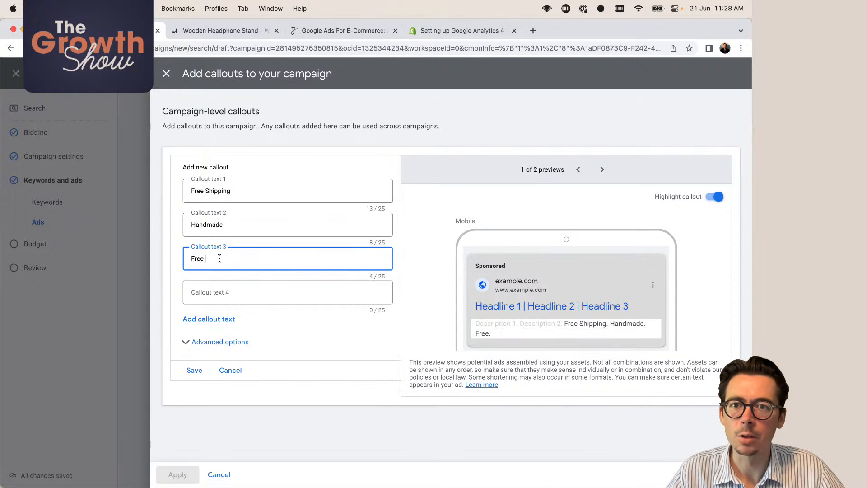
pyautogui.write(' Returns')
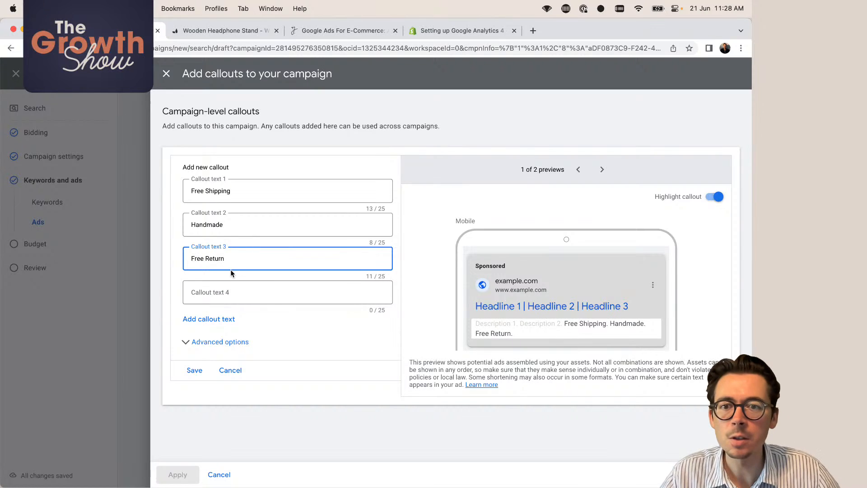
# - Enter "Elevate your workspace" as callout text 4 of the campaign callouts
pyautogui.click(230, 294)
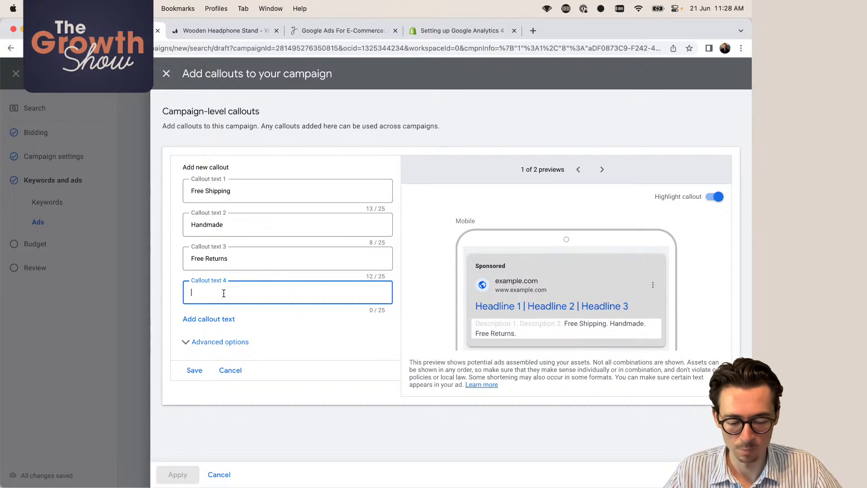
pyautogui.write('Elevate ')
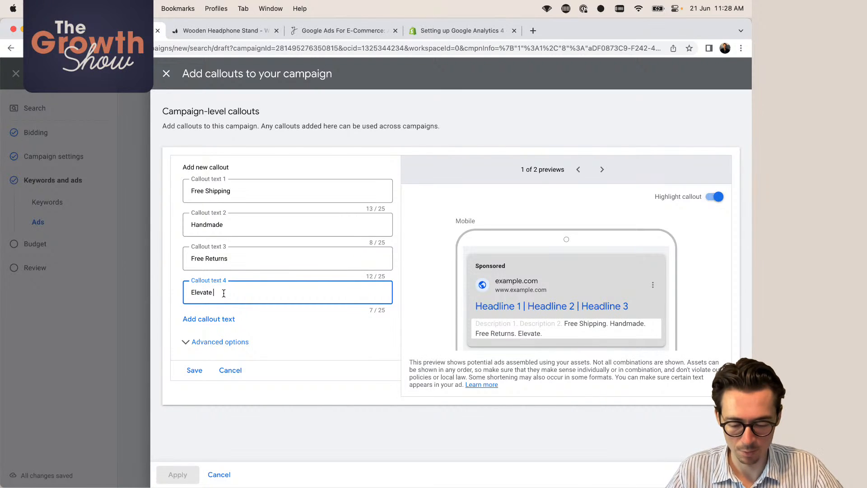
pyautogui.write('your workspace')
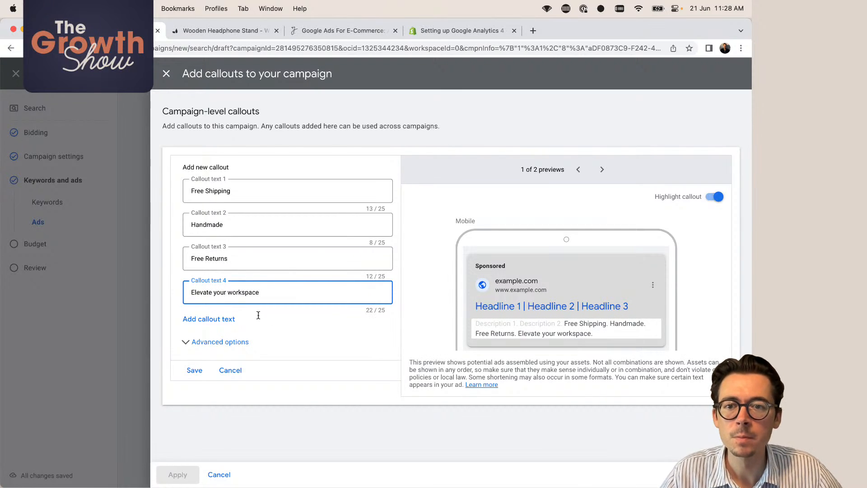
pyautogui.click(314, 331)
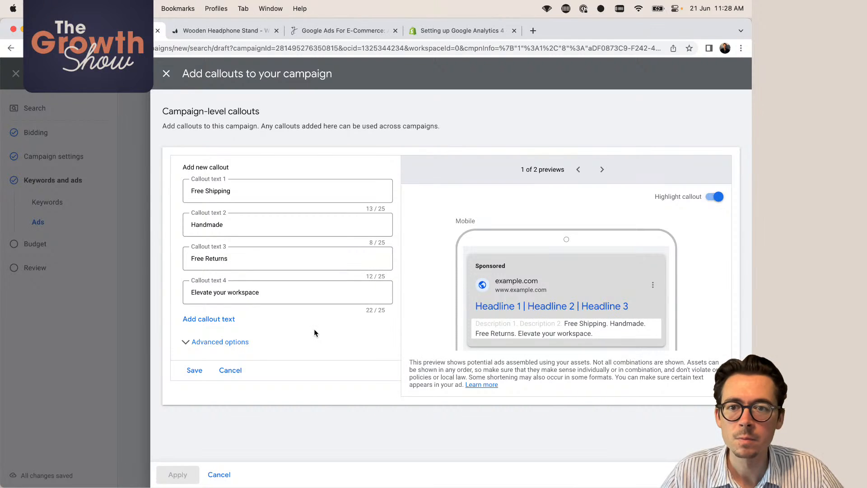
# - Capitalize callout text 4 as "Elevate Your Workspace", and save and apply the four callouts to the campaign
pyautogui.click(218, 292)
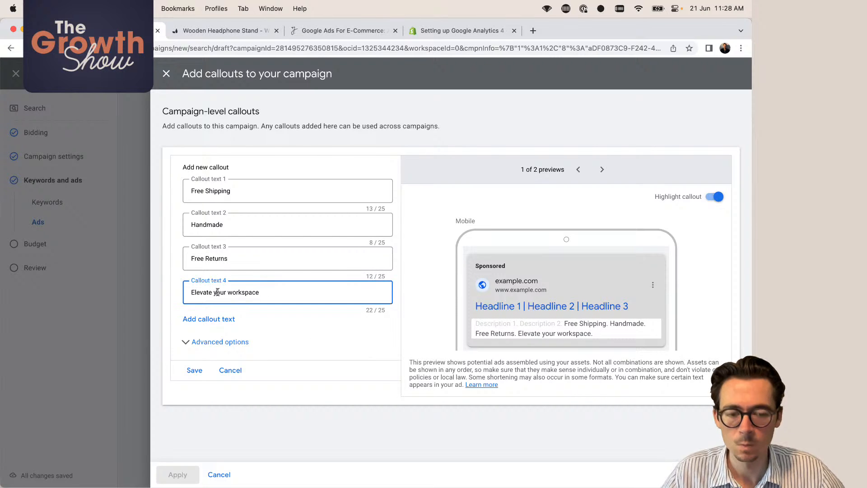
pyautogui.press('BackSpace')
pyautogui.write('Y')
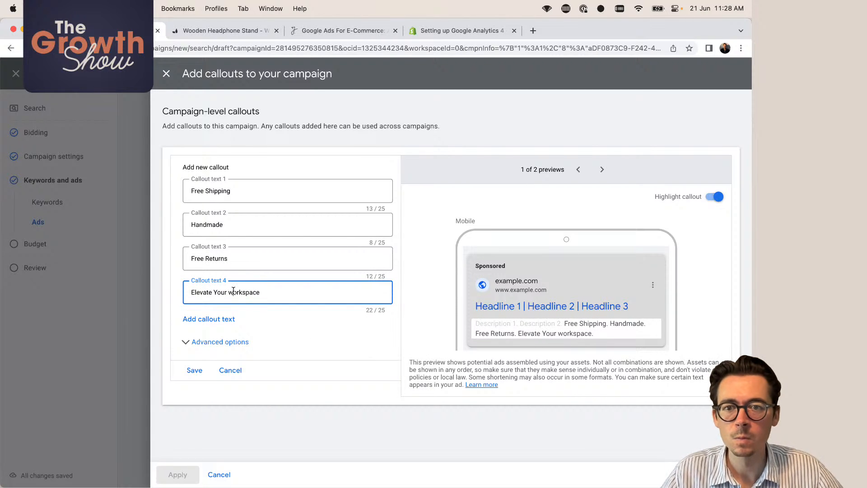
pyautogui.click(233, 291)
pyautogui.press('BackSpace')
pyautogui.write('W')
pyautogui.click(264, 293)
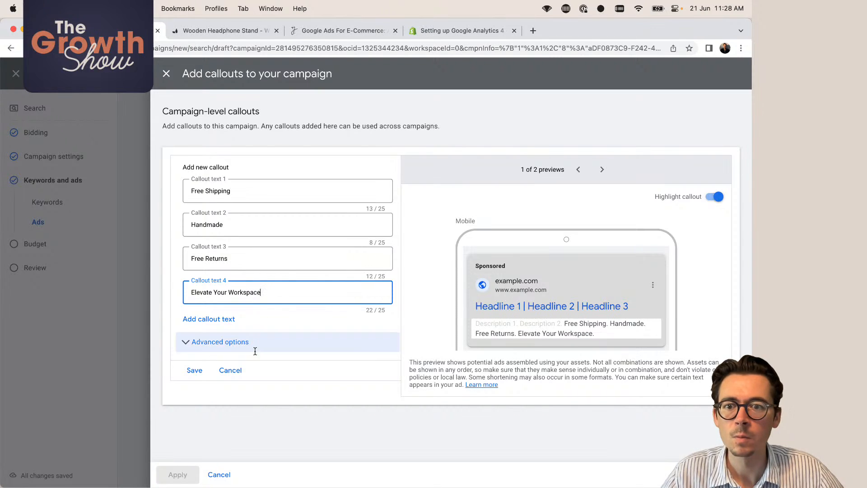
pyautogui.click(195, 370)
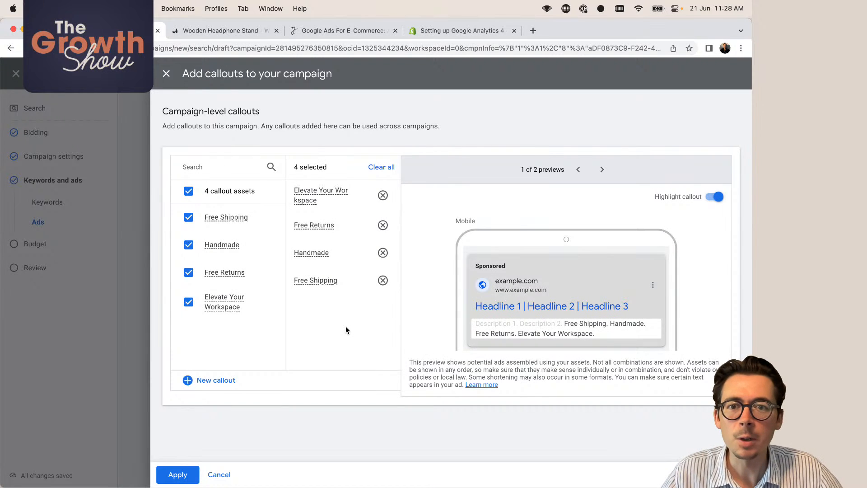
pyautogui.click(178, 475)
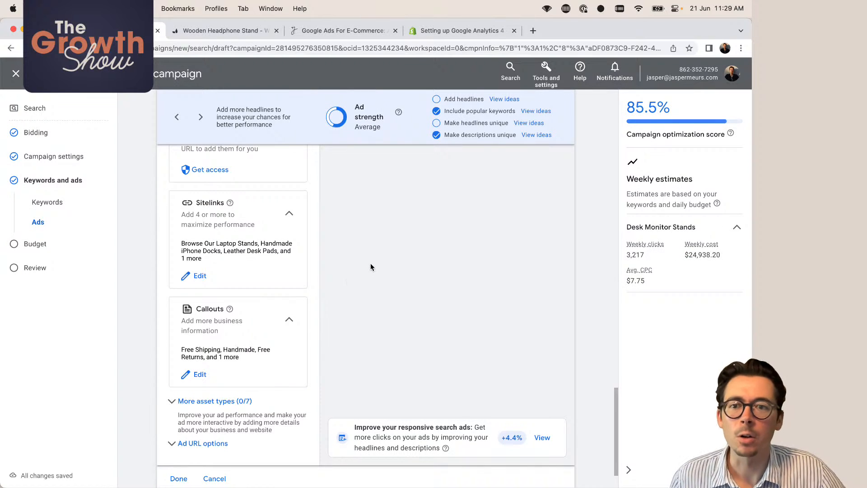
# - Expand the additional asset types for the ad and review the options from Promotions to Apps
pyautogui.scroll(-2, 371, 263)
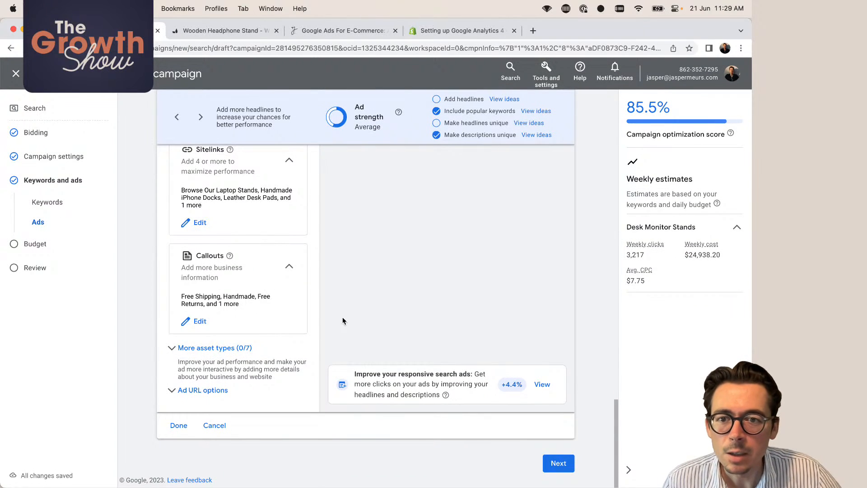
pyautogui.click(223, 347)
pyautogui.scroll(-5, 223, 346)
pyautogui.scroll(2, 223, 343)
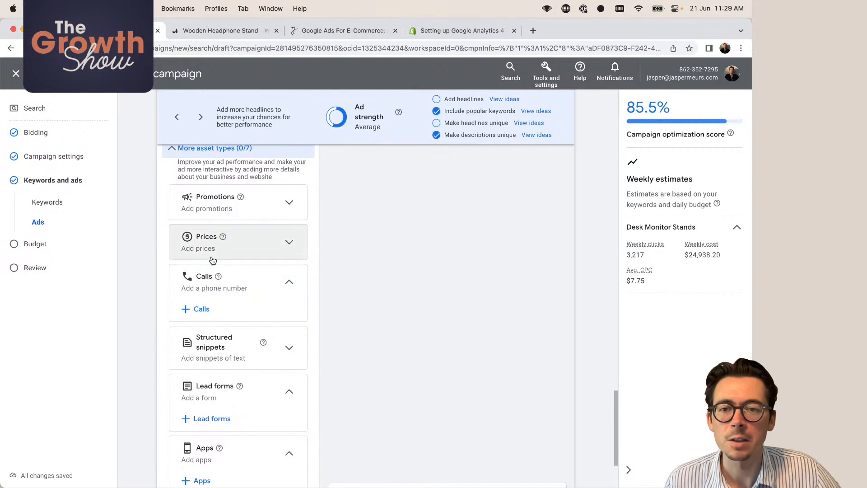
pyautogui.scroll(-3, 208, 351)
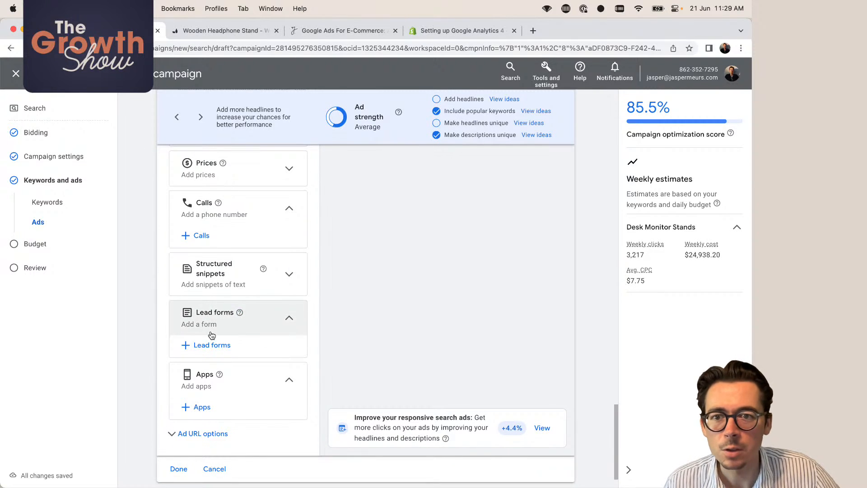
pyautogui.scroll(5, 347, 311)
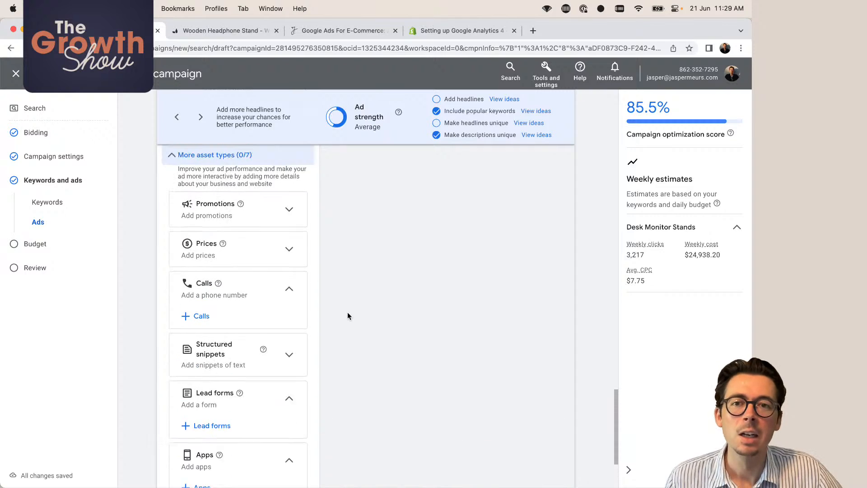
# - Review the ad extensions section of the Google Ads For E-Commerce guide and return to the Google Ads campaign draft
pyautogui.click(352, 32)
pyautogui.scroll(-13, 365, 242)
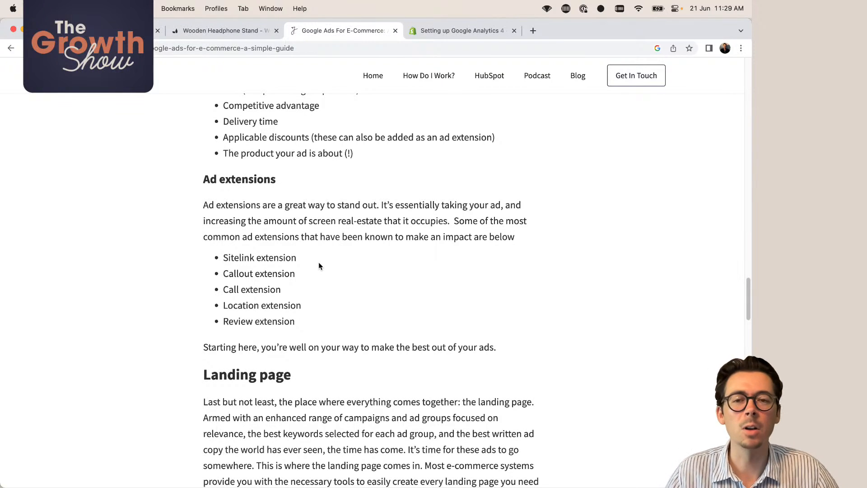
pyautogui.click(224, 30)
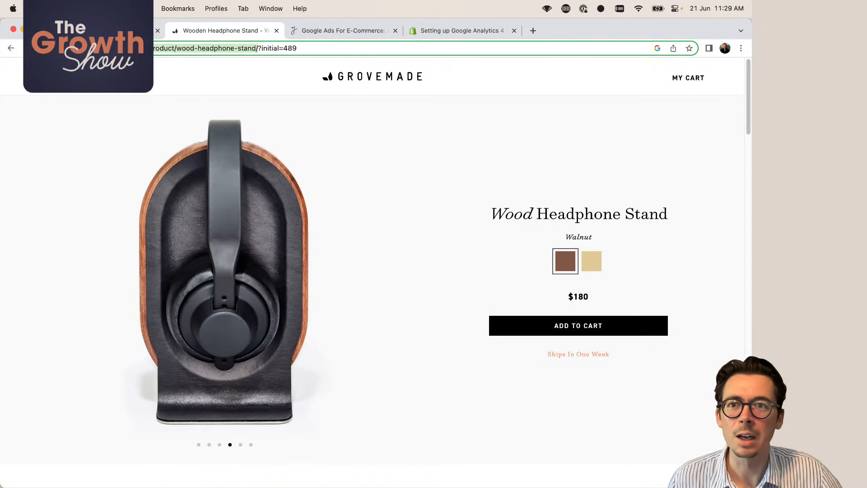
pyautogui.click(135, 30)
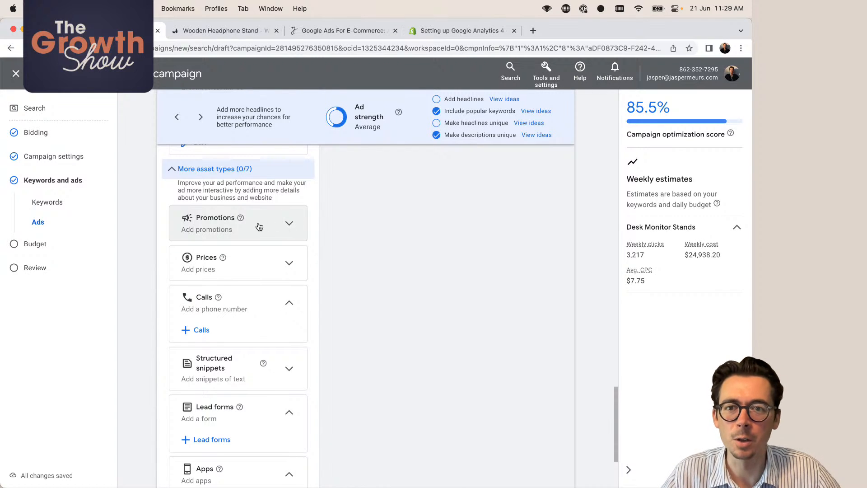
# - Expand the ad's URL options below the additional asset types and activate the Final URL suffix field
pyautogui.scroll(-3, 302, 298)
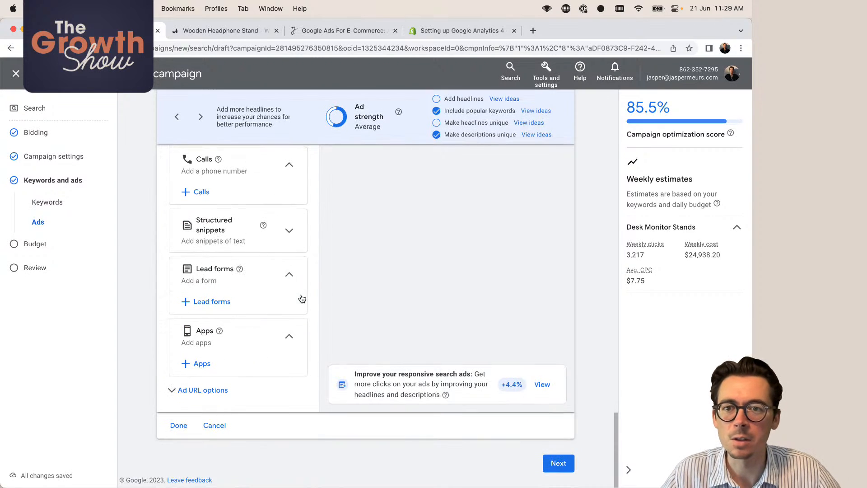
pyautogui.scroll(1, 375, 294)
pyautogui.scroll(-1, 375, 298)
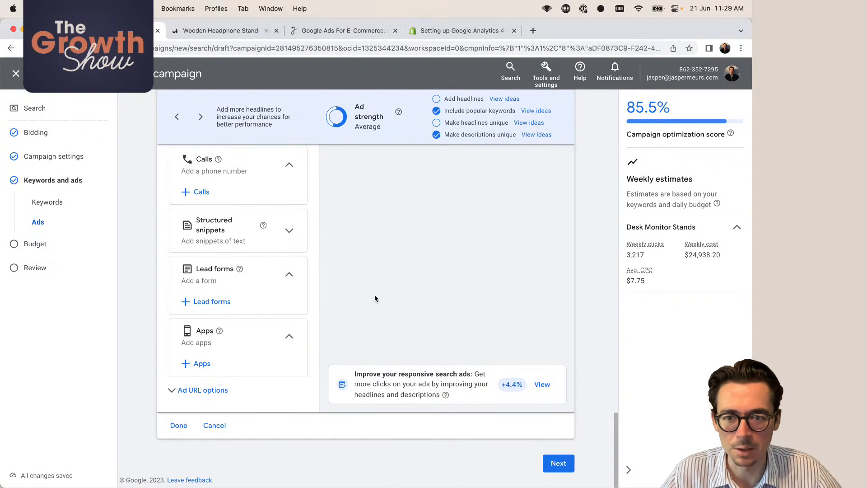
pyautogui.click(202, 390)
pyautogui.scroll(-4, 334, 356)
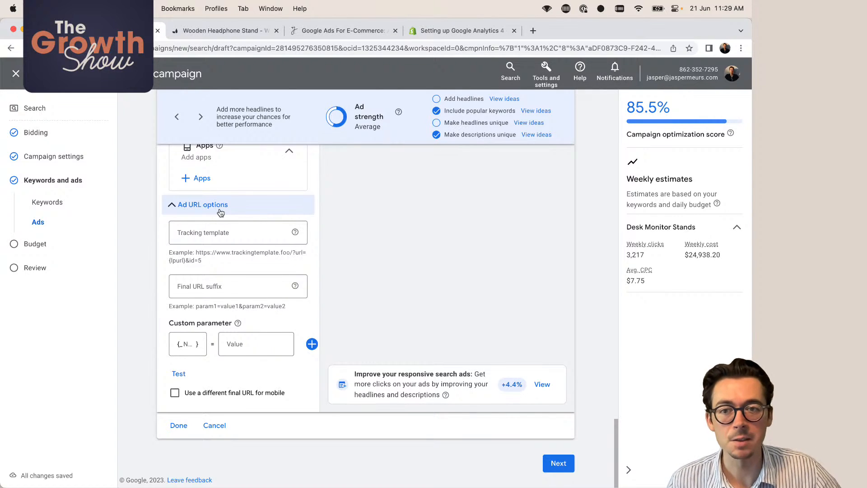
pyautogui.click(191, 284)
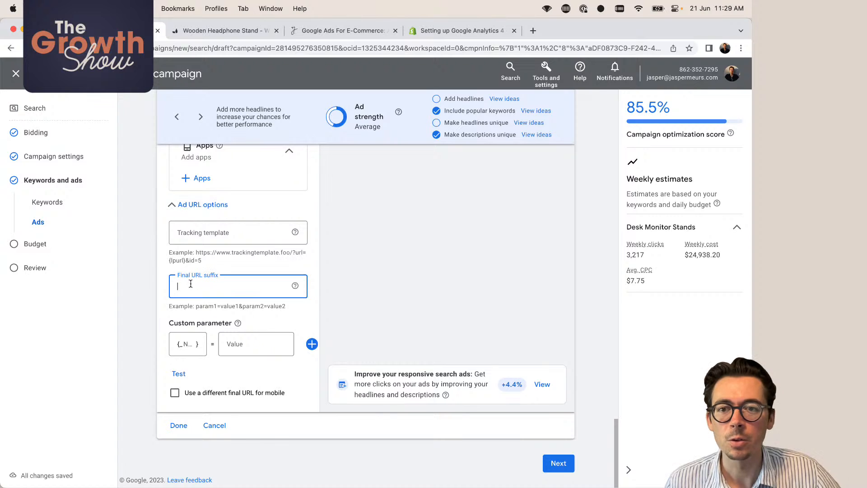
# - Search Google for "google utm tags" in a new browser tab and open the GA Dev Tools Campaign URL Builder
pyautogui.click(534, 30)
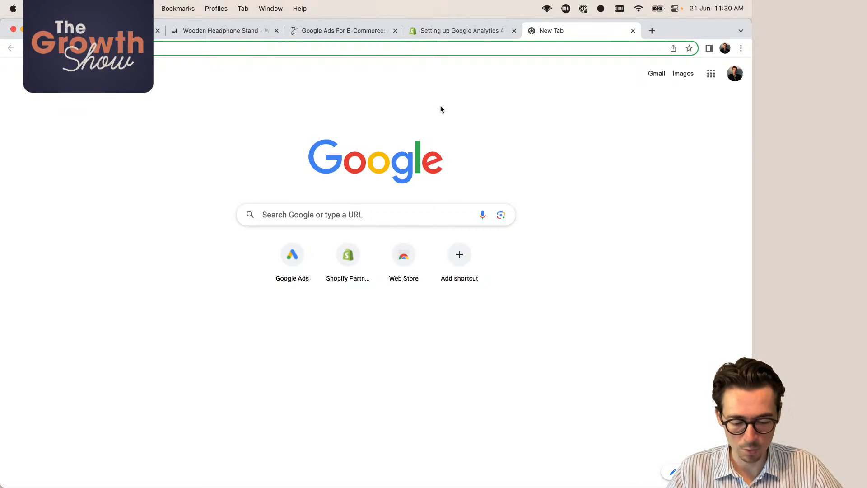
pyautogui.write('google utm')
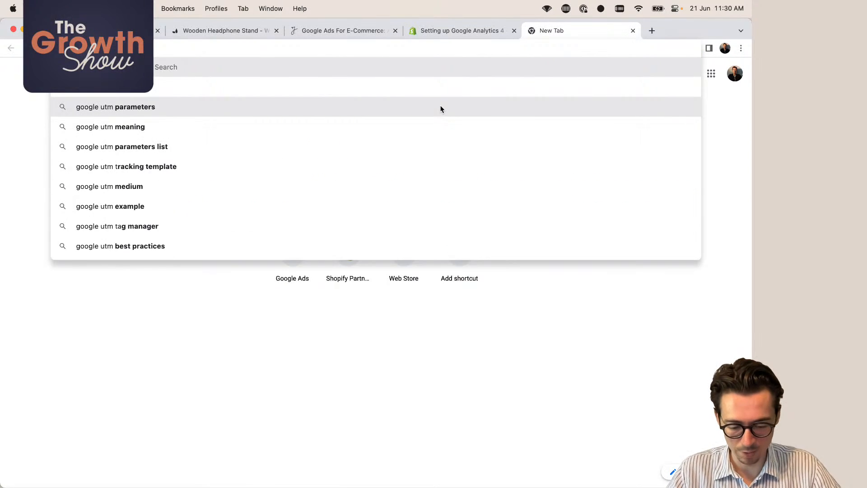
pyautogui.write(' tags')
pyautogui.press('Return')
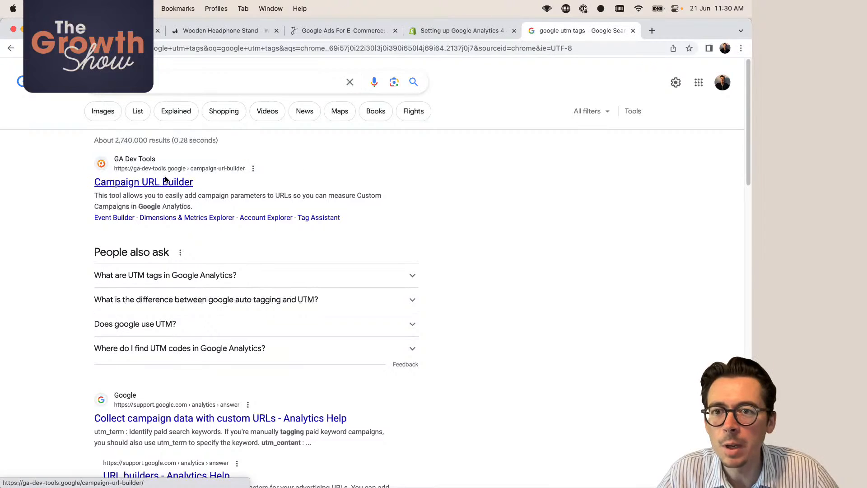
pyautogui.click(149, 182)
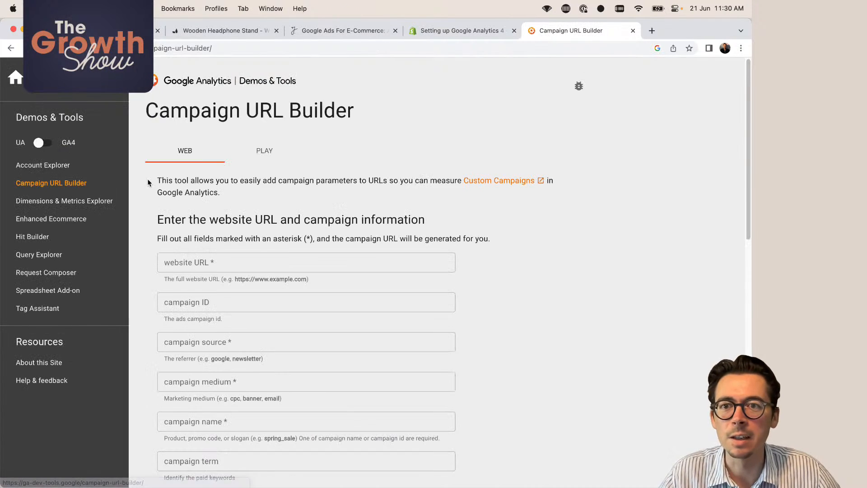
pyautogui.scroll(-3, 316, 208)
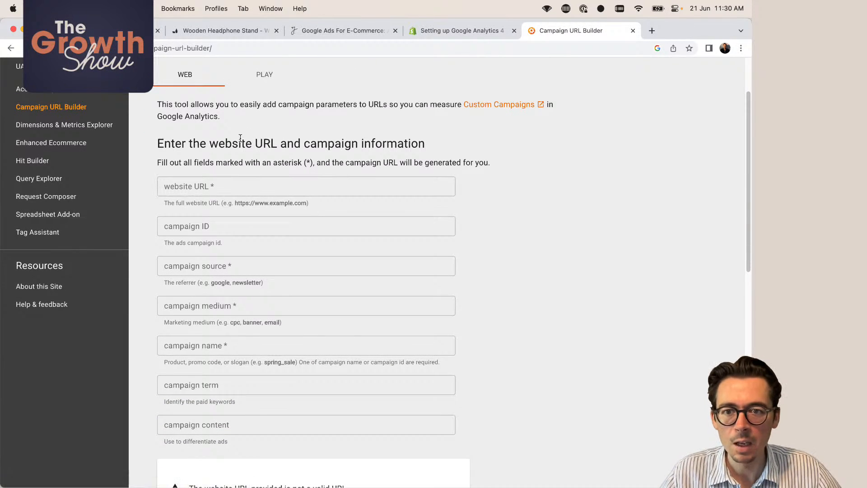
pyautogui.click(235, 189)
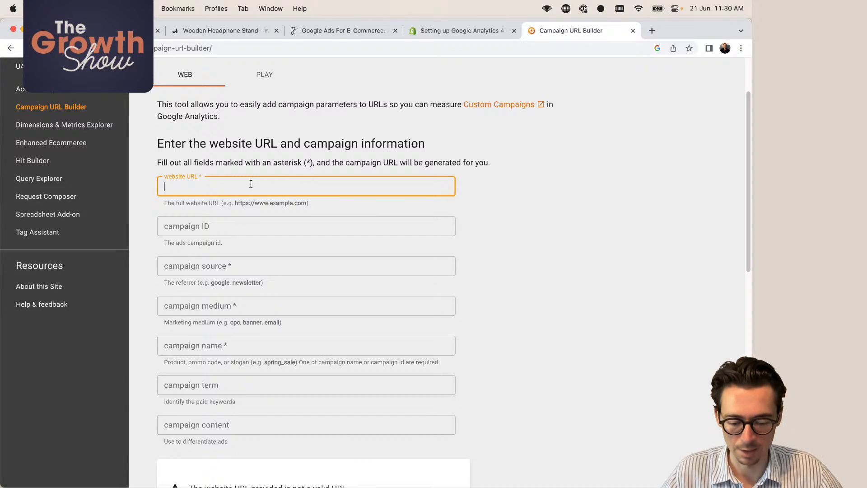
pyautogui.write('https://grovemade.com/product/wood-headphone-stand/')
pyautogui.click(500, 190)
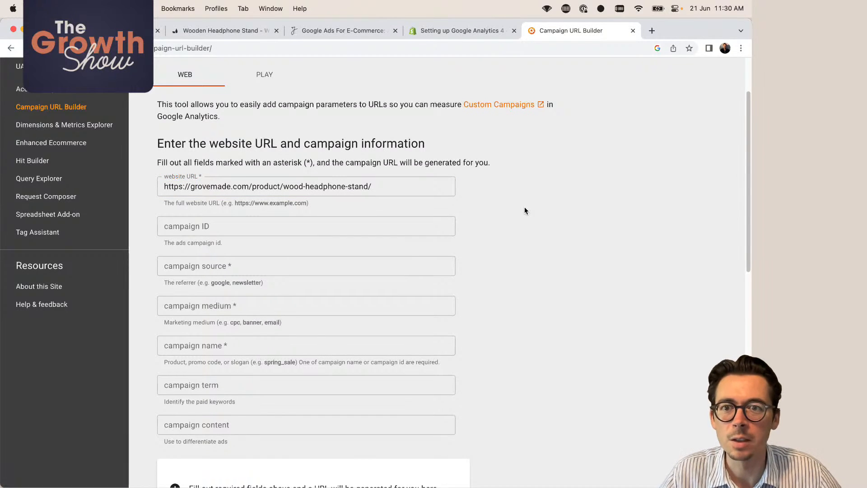
# - Set the campaign source to "google" and the campaign medium to "cpc"
pyautogui.scroll(-2, 525, 211)
pyautogui.click(225, 225)
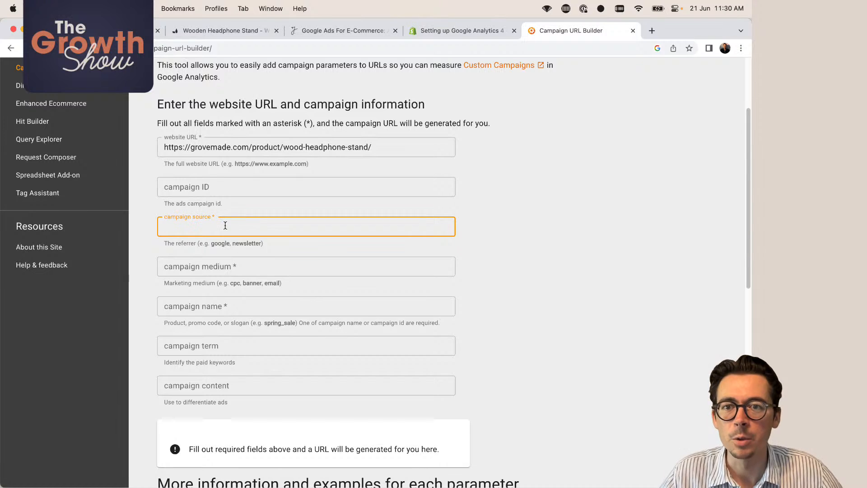
pyautogui.write('google')
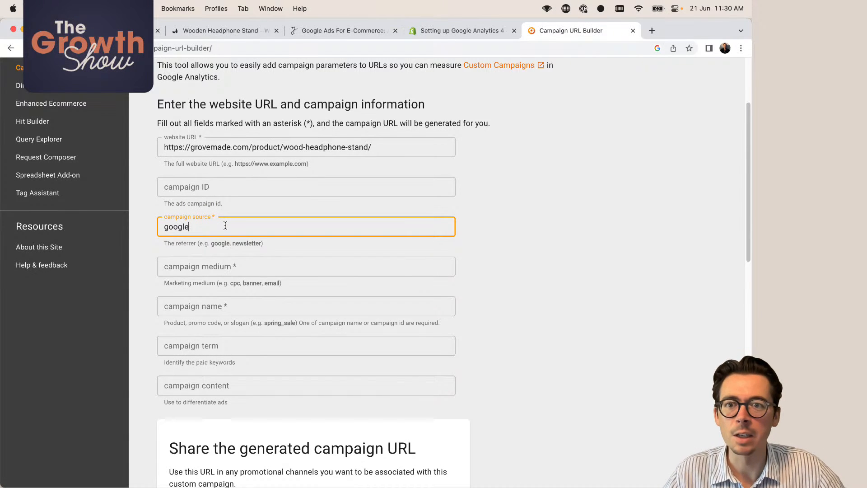
pyautogui.click(247, 270)
pyautogui.write('cpc')
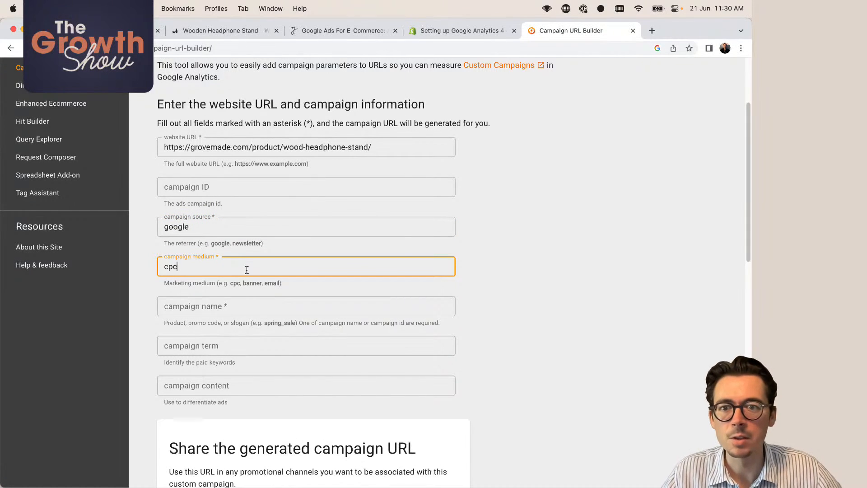
# - Copy the ad group name "Desk Monitor Stands" from the Google Ads draft into the URL builder's campaign name
pyautogui.click(304, 308)
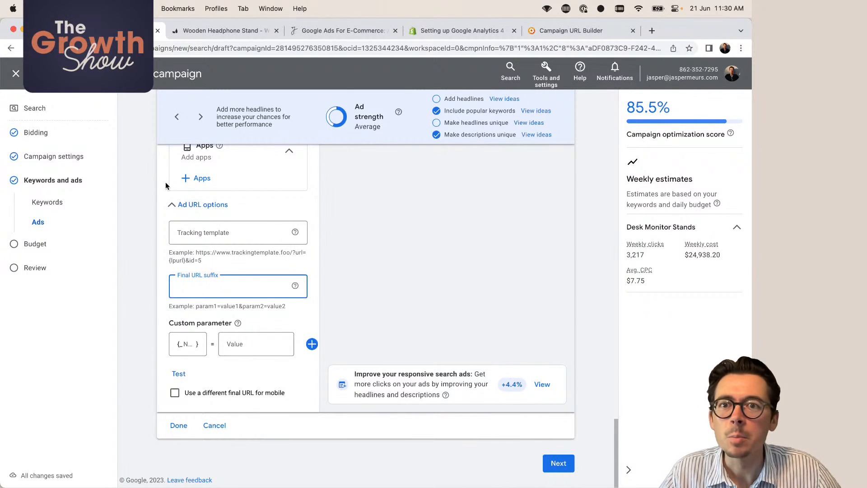
pyautogui.scroll(20, 165, 183)
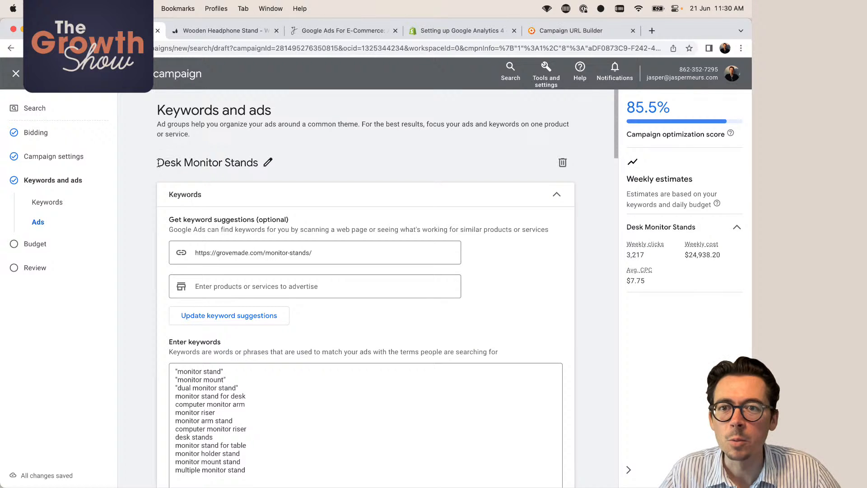
pyautogui.moveTo(156, 167); pyautogui.dragTo(257, 163)
pyautogui.press('super+c')
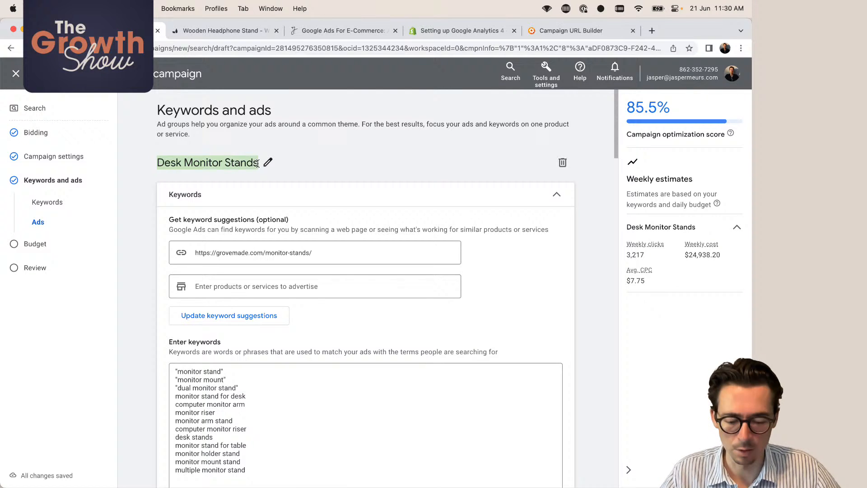
pyautogui.click(346, 128)
pyautogui.click(580, 31)
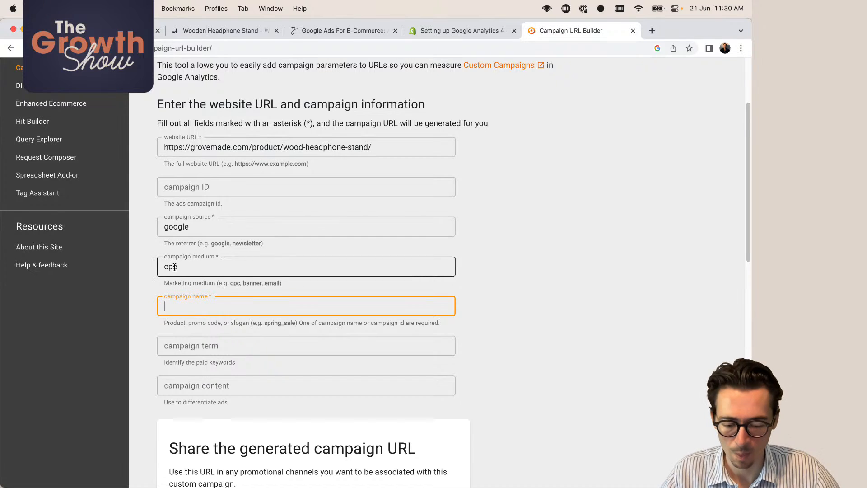
pyautogui.press('super+v')
pyautogui.click(526, 321)
# - Copy utm_source=google&utm_medium=cpc&utm_campaign=Desk+Monitor+Stands from the generated URL into the ad's Final URL suffix in Google Ads
pyautogui.scroll(-2, 527, 322)
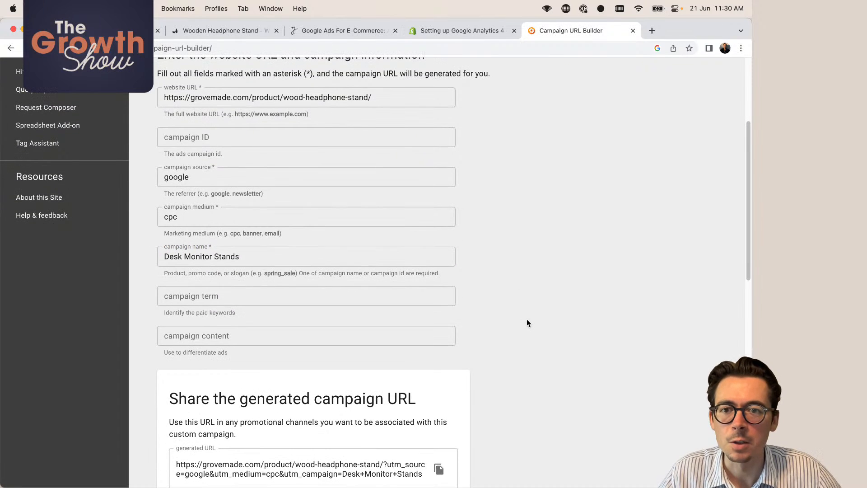
pyautogui.scroll(-5, 206, 294)
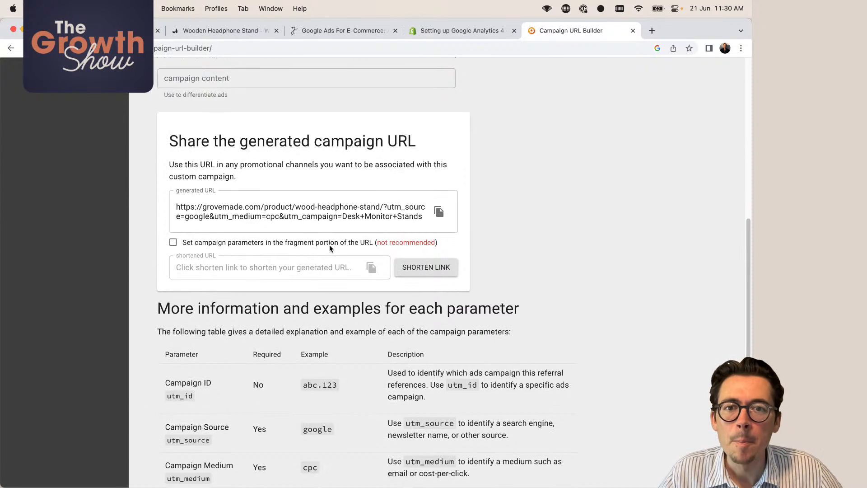
pyautogui.scroll(3, 208, 234)
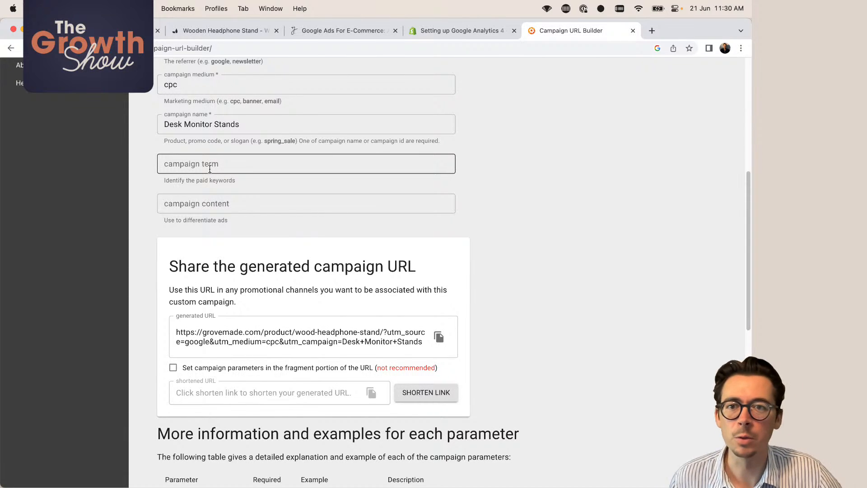
pyautogui.scroll(-2, 255, 172)
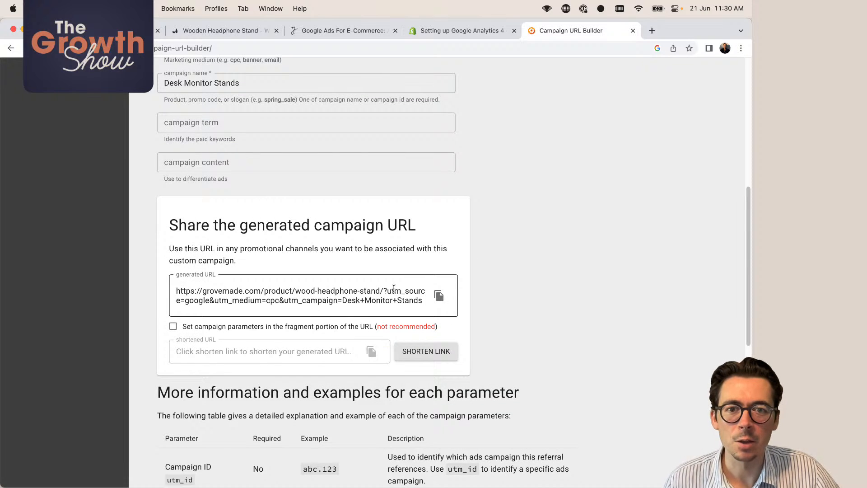
pyautogui.moveTo(387, 291); pyautogui.dragTo(436, 299)
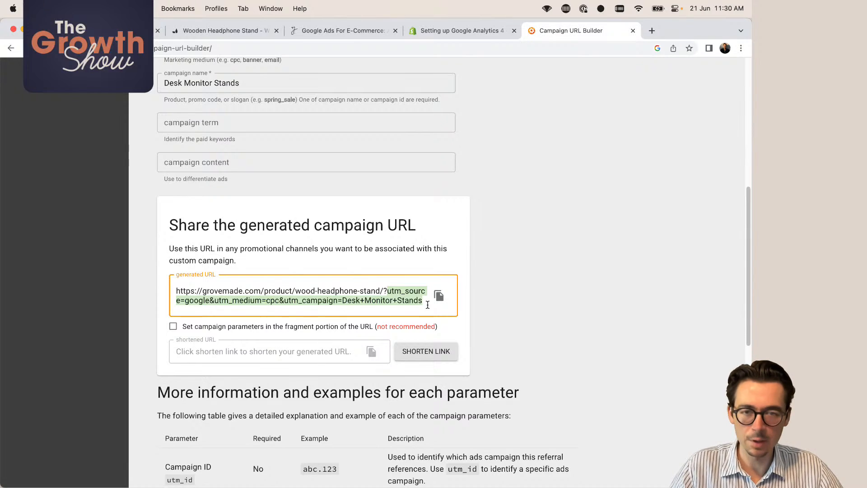
pyautogui.click(144, 31)
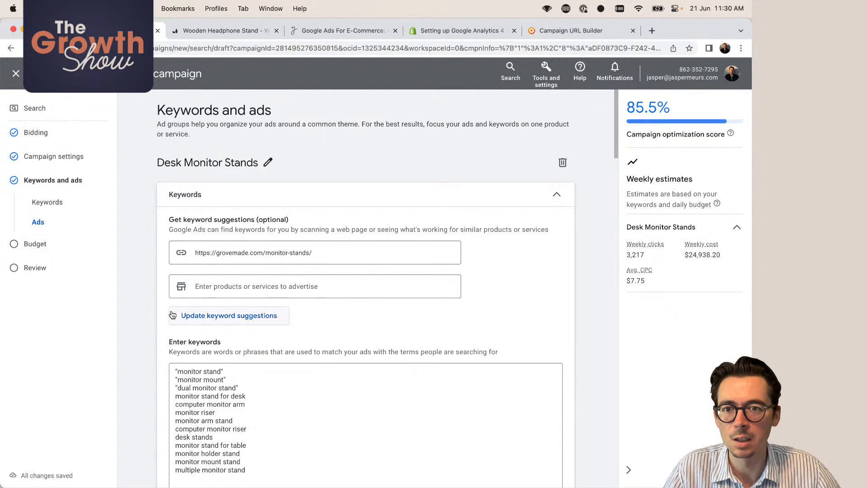
pyautogui.scroll(-20, 149, 212)
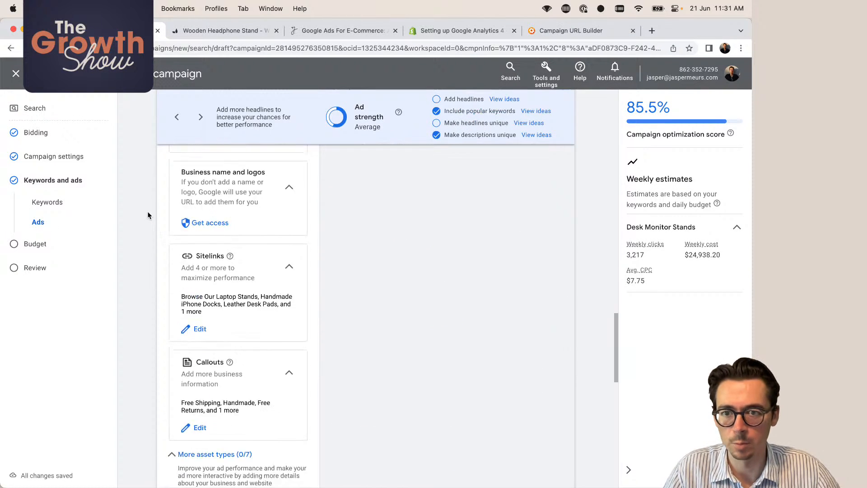
pyautogui.scroll(-10, 149, 215)
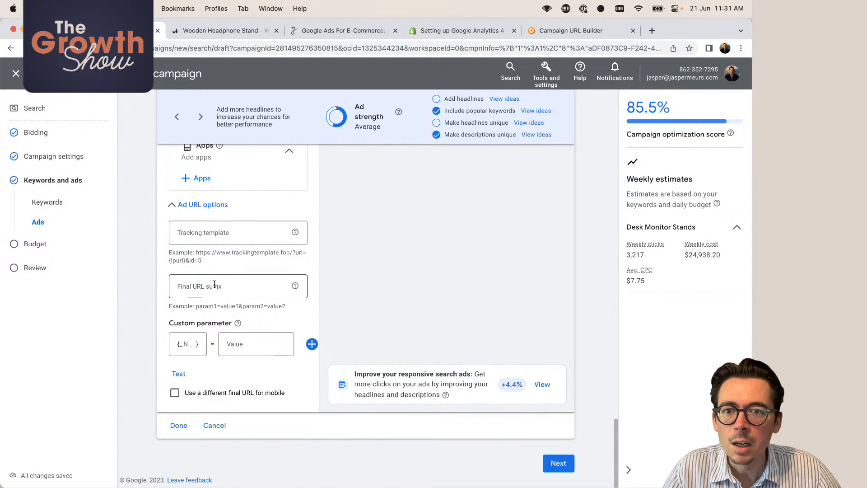
pyautogui.click(215, 284)
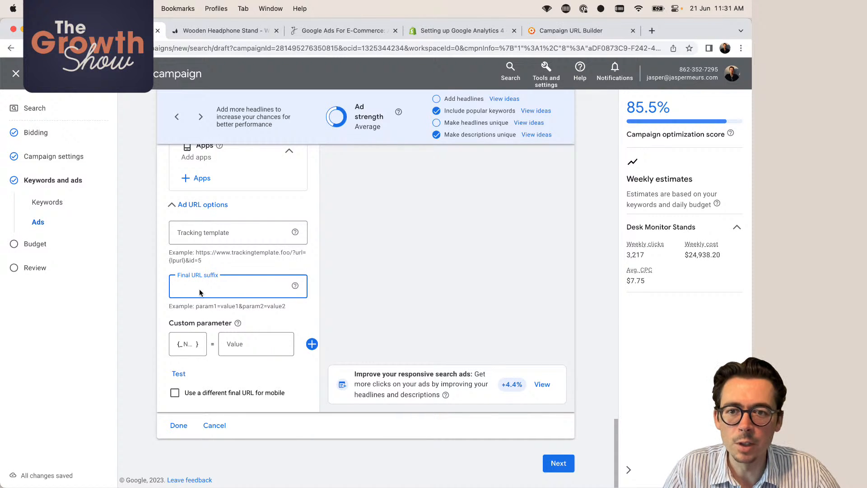
pyautogui.write('&utm_campaign=Desk+Monitor+Stands')
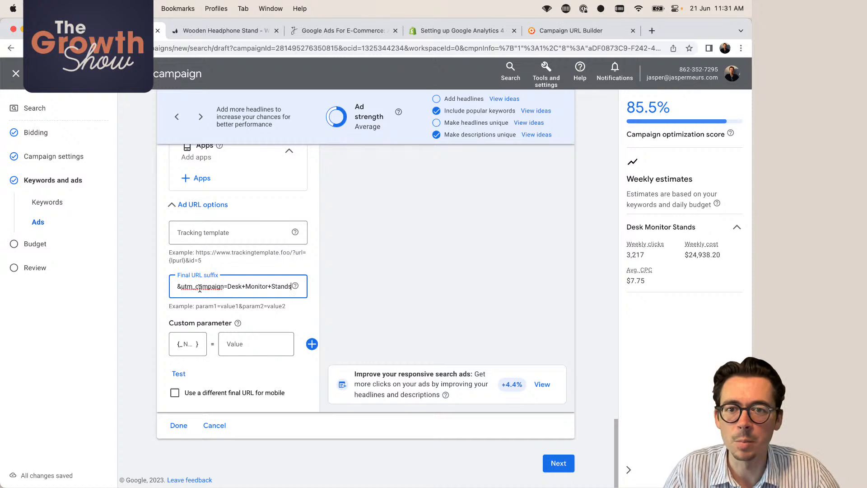
pyautogui.click(309, 265)
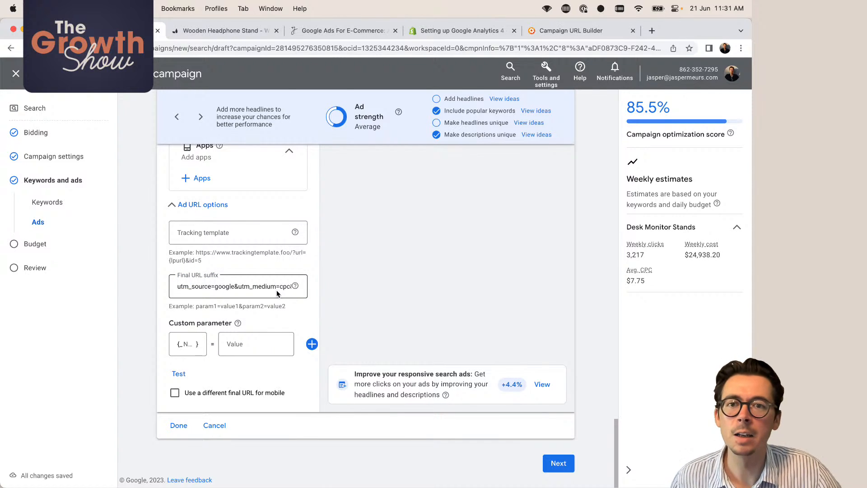
# - Finish editing the ad with its URL options and continue to the campaign's budget settings
pyautogui.scroll(10, 277, 294)
pyautogui.scroll(-7, 277, 295)
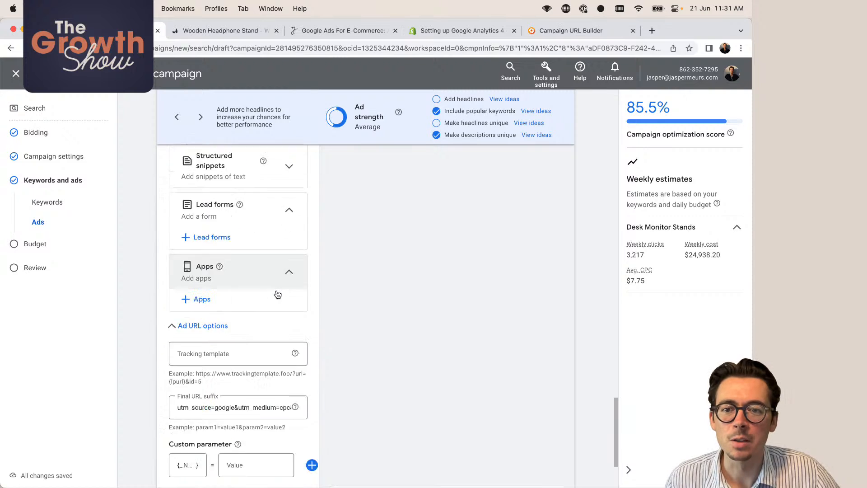
pyautogui.scroll(-5, 277, 295)
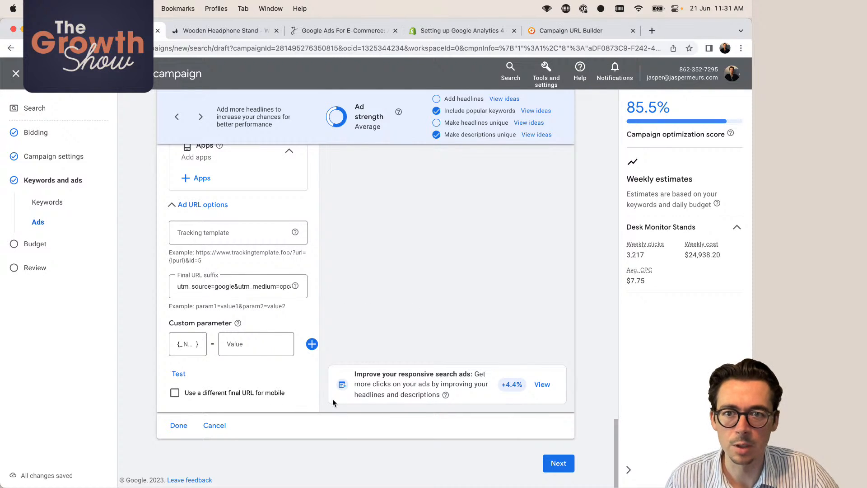
pyautogui.click(178, 425)
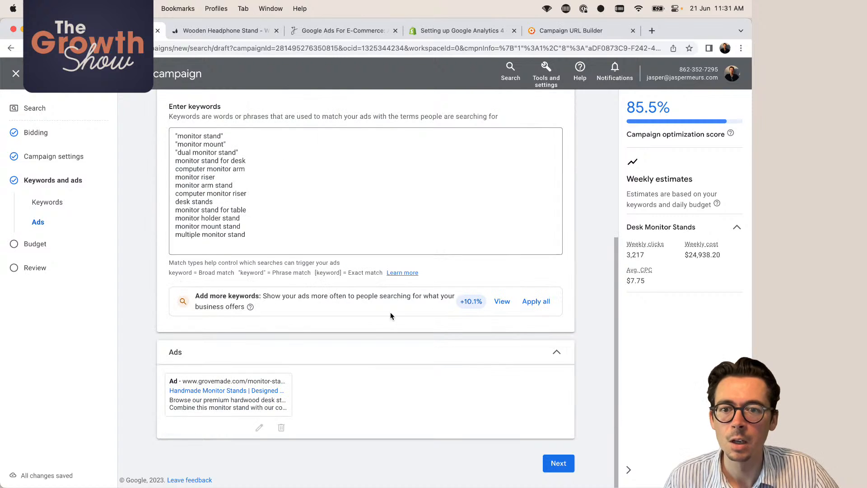
pyautogui.click(556, 463)
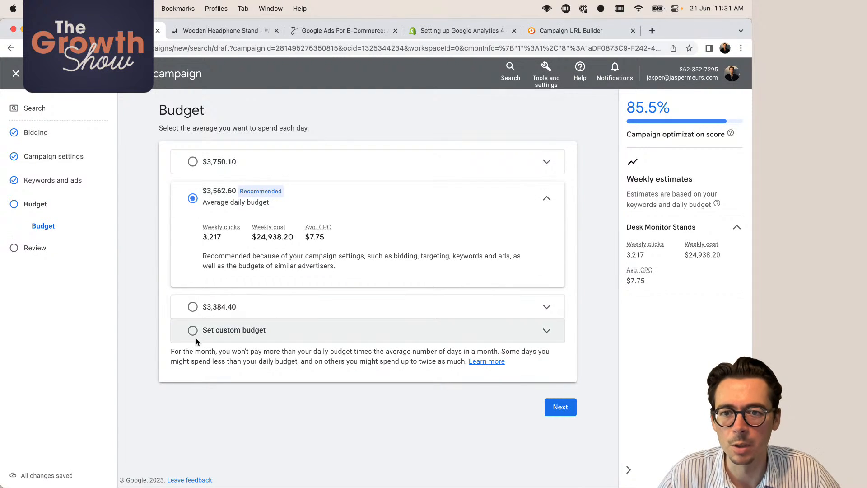
# - Choose a custom budget and set the campaign's average daily budget to $100
pyautogui.click(240, 332)
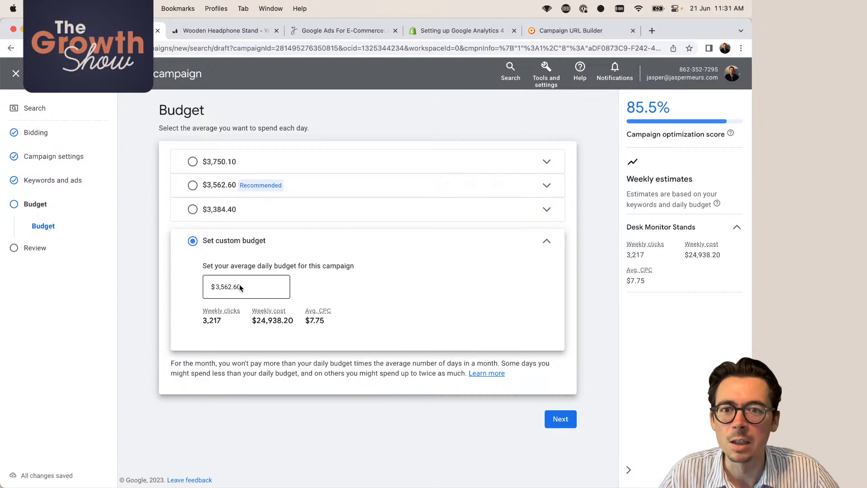
pyautogui.doubleClick(239, 286)
pyautogui.write('100')
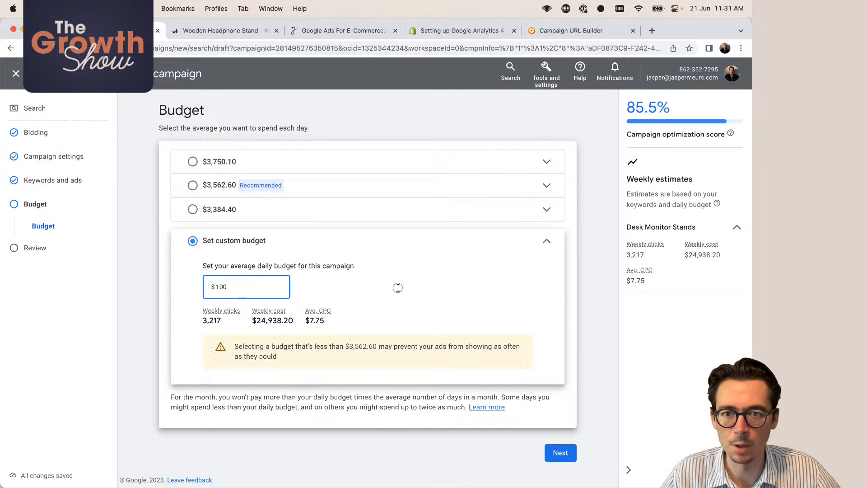
# - Set the campaign's custom average daily budget to $250 and continue to the campaign review
pyautogui.click(397, 289)
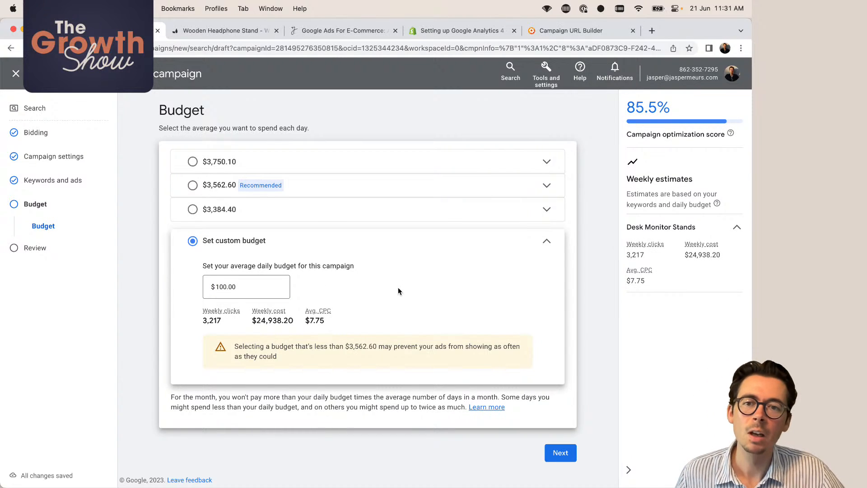
pyautogui.click(266, 288)
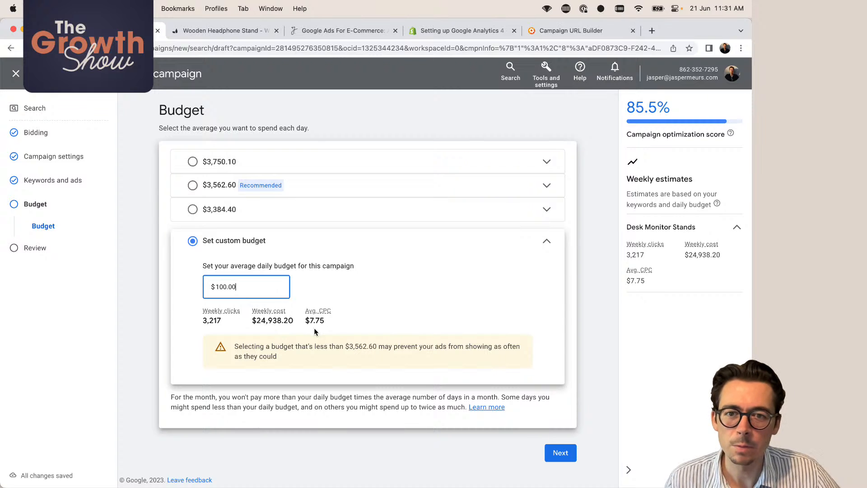
pyautogui.doubleClick(237, 285)
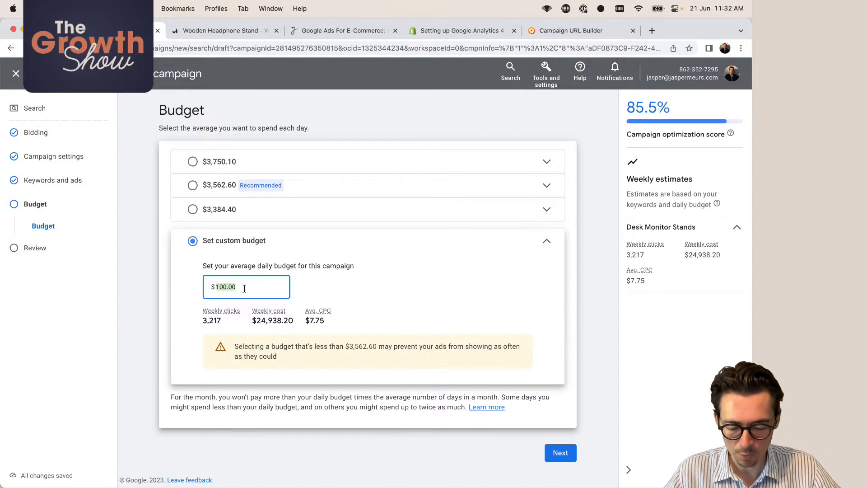
pyautogui.write('250')
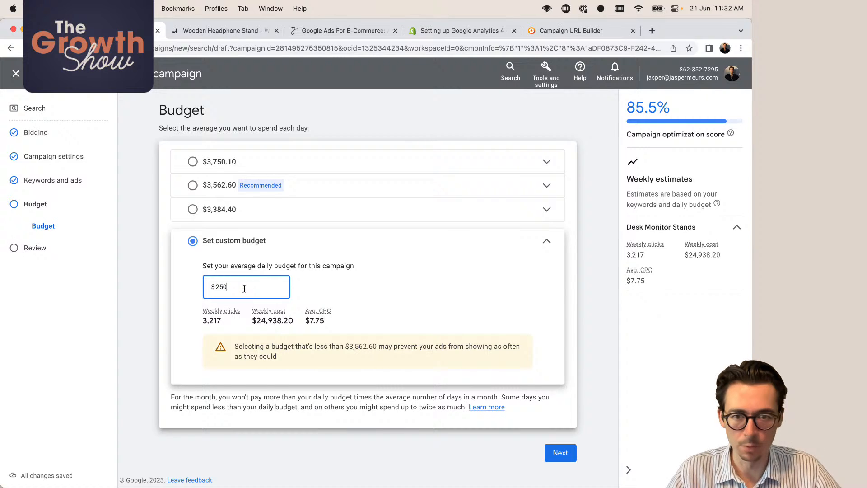
pyautogui.click(368, 278)
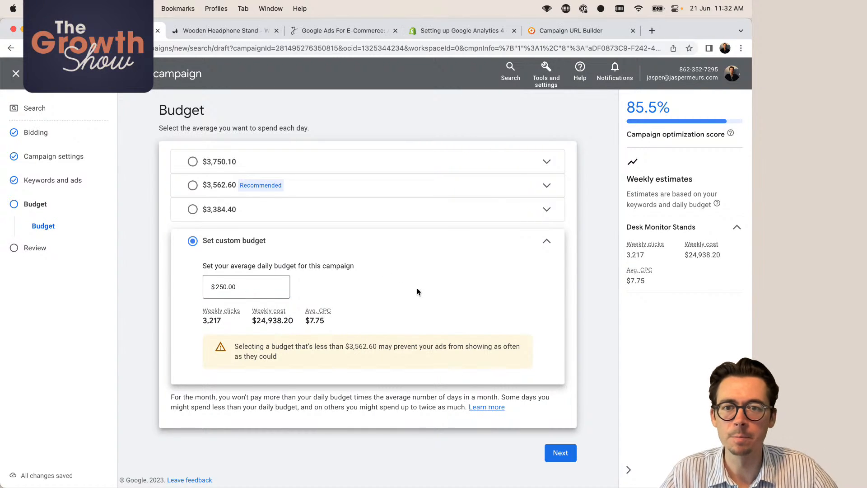
pyautogui.click(559, 453)
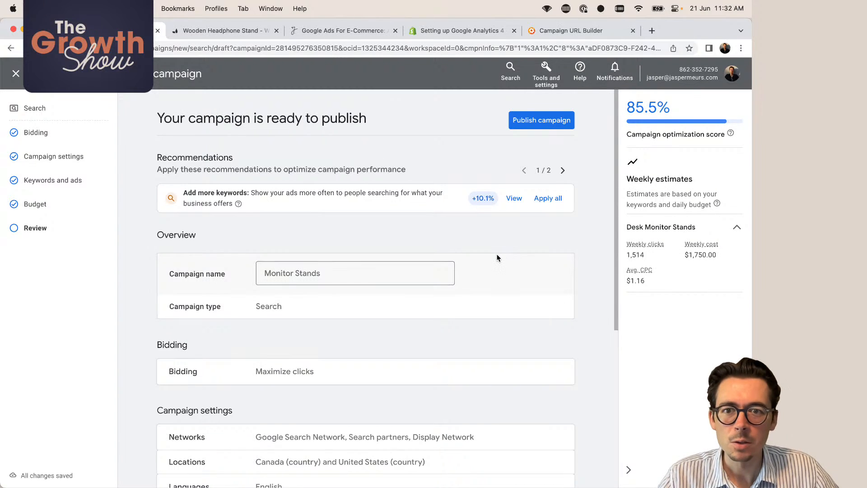
# - Reopen the campaign's Networks settings from the review, switch to Choose networks, and exclude Google search partners and the Google Display Network
pyautogui.scroll(-3, 496, 257)
pyautogui.scroll(1, 497, 202)
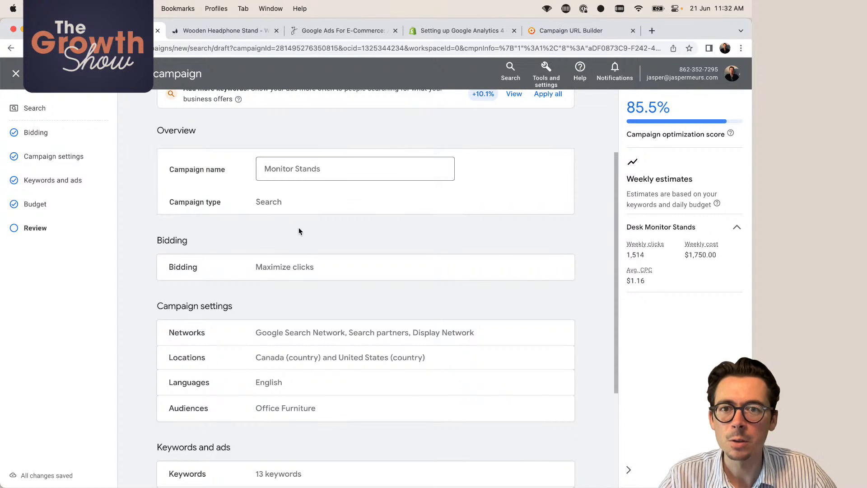
pyautogui.scroll(-1, 299, 230)
pyautogui.scroll(-2, 298, 228)
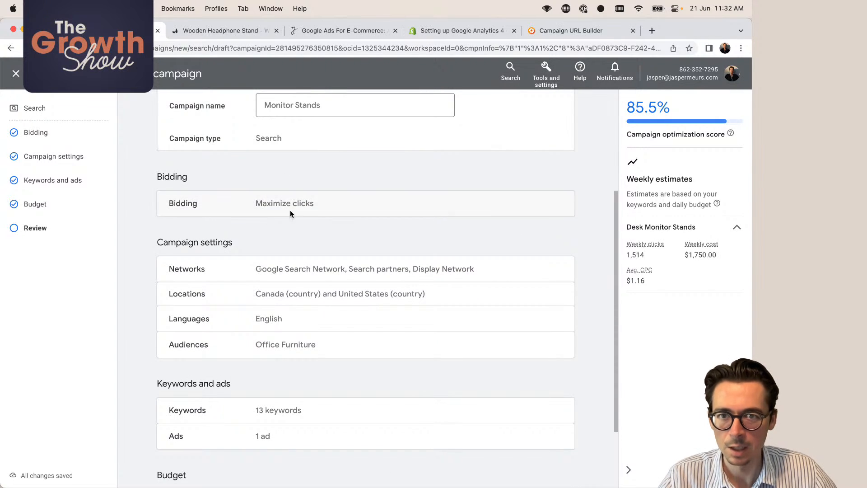
pyautogui.scroll(-3, 275, 220)
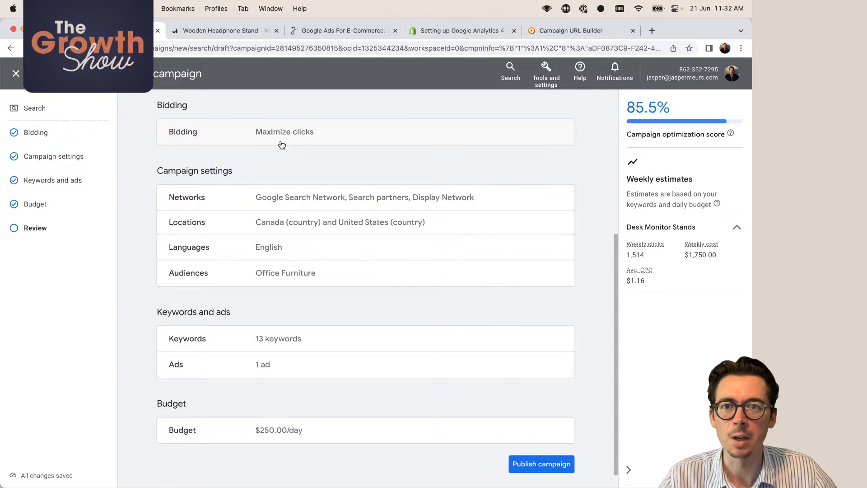
pyautogui.scroll(-1, 284, 167)
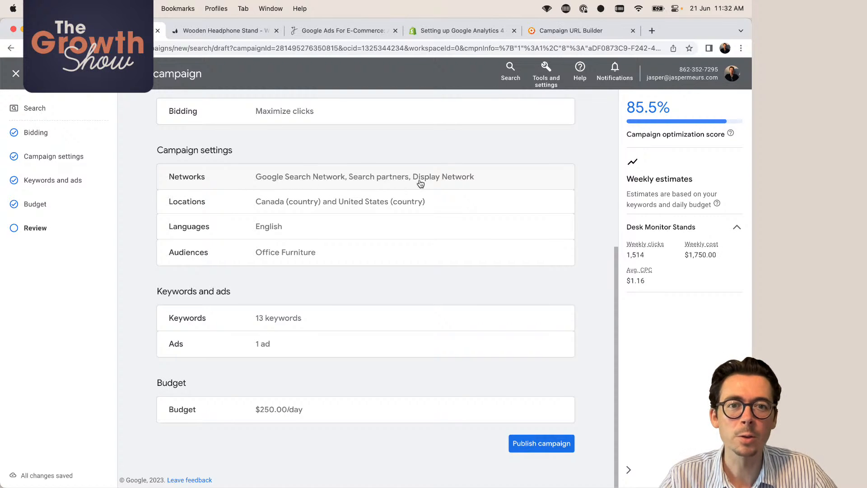
pyautogui.click(464, 182)
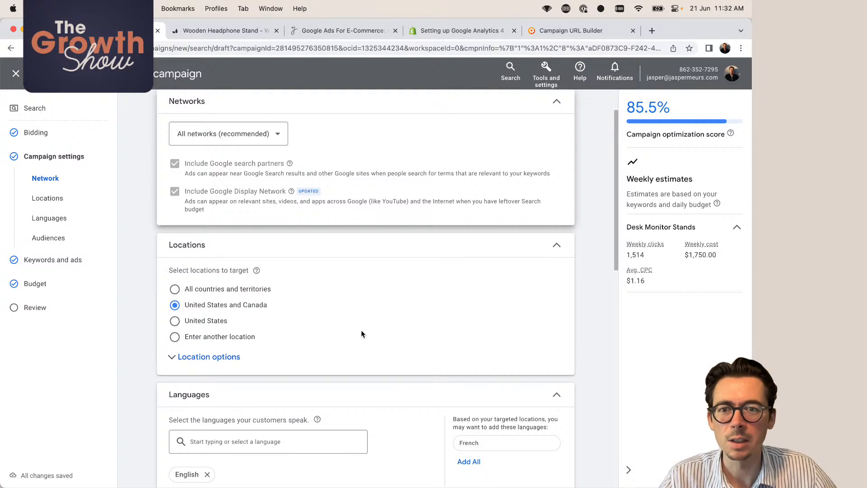
pyautogui.scroll(2, 354, 192)
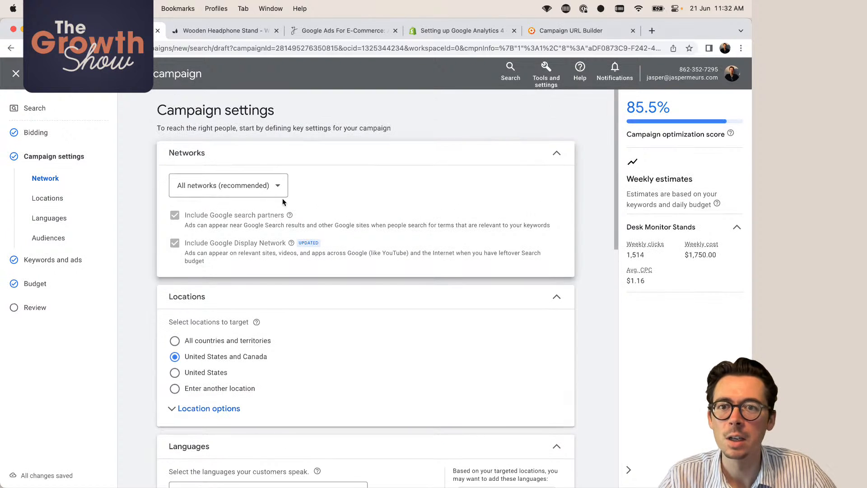
pyautogui.click(263, 187)
pyautogui.click(233, 217)
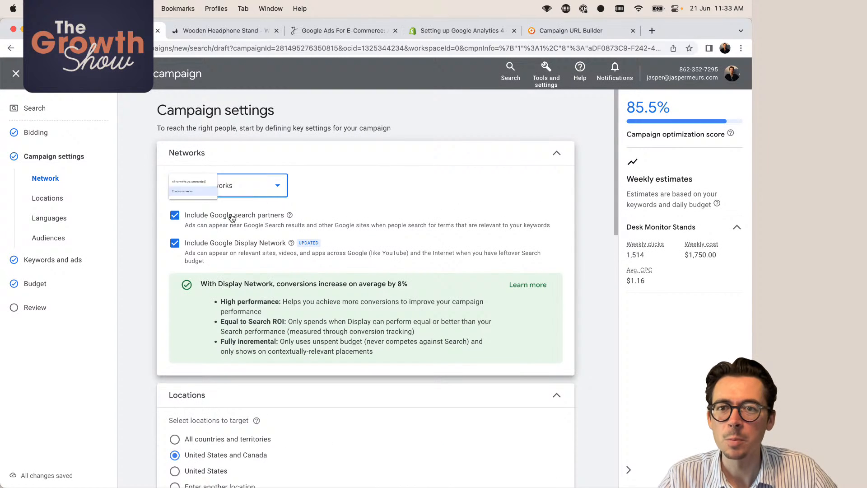
pyautogui.click(174, 215)
pyautogui.click(175, 243)
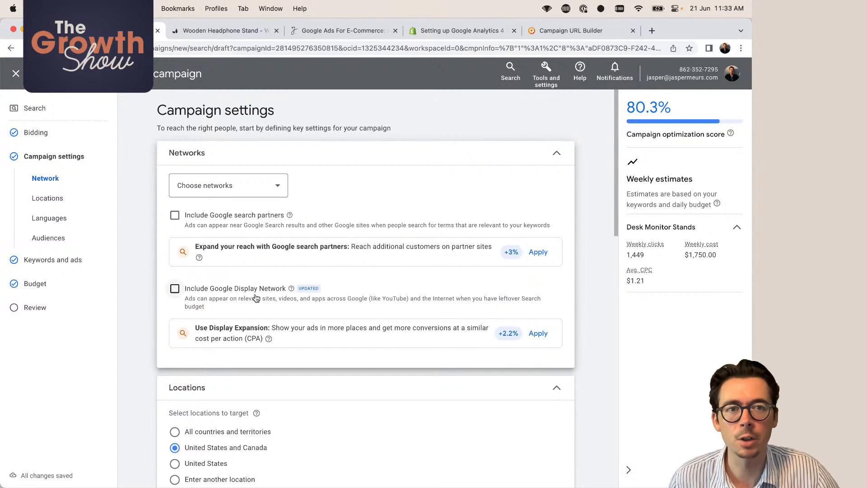
# - Continue through the campaign settings, keywords and ads, and budget pages back to the final review
pyautogui.scroll(-15, 454, 266)
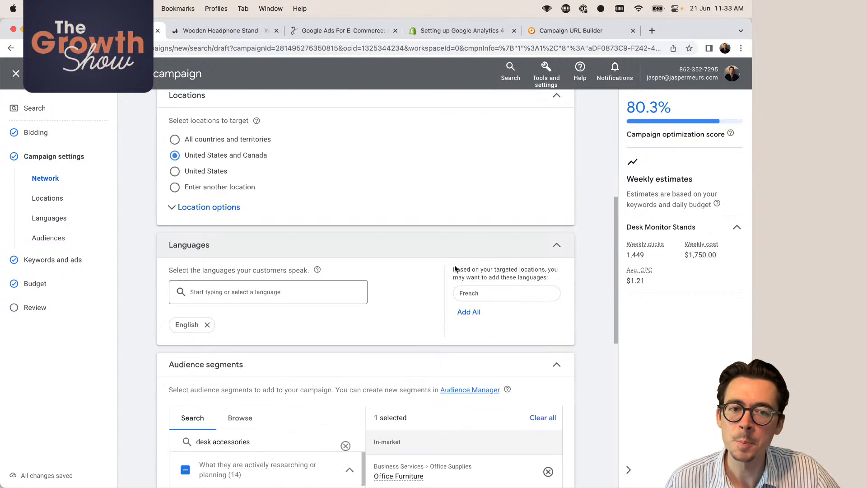
pyautogui.scroll(-5, 454, 266)
pyautogui.click(556, 462)
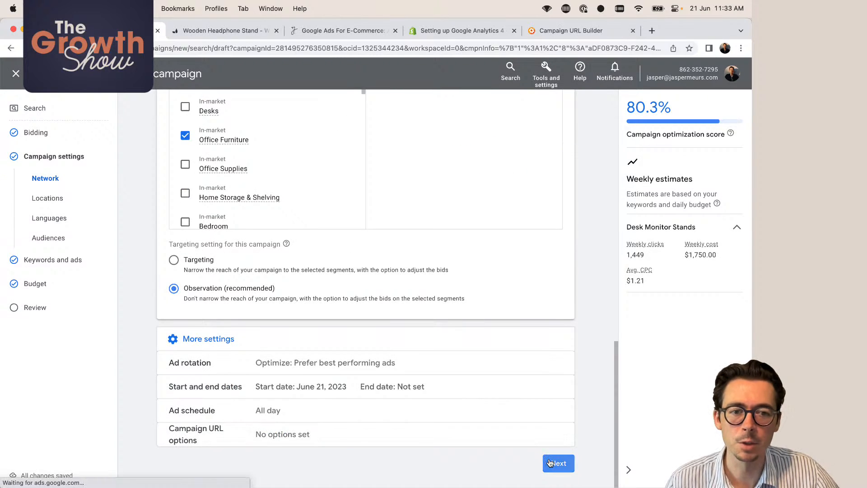
pyautogui.scroll(-5, 480, 381)
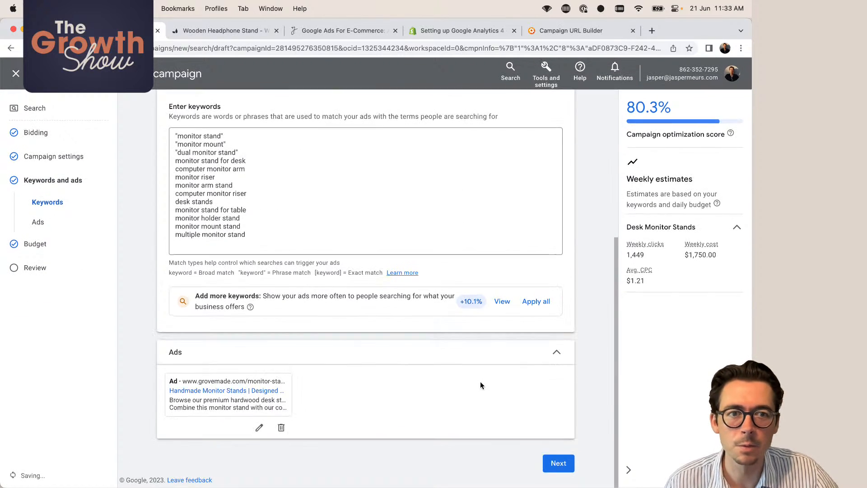
pyautogui.click(557, 461)
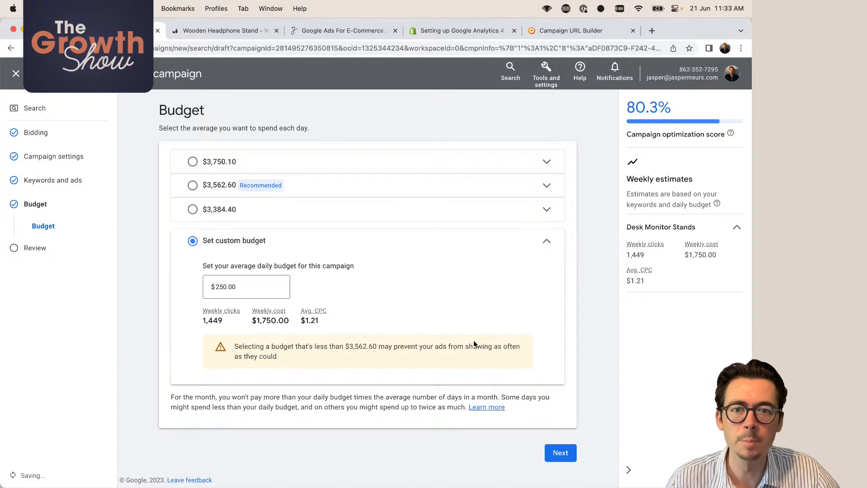
pyautogui.click(567, 457)
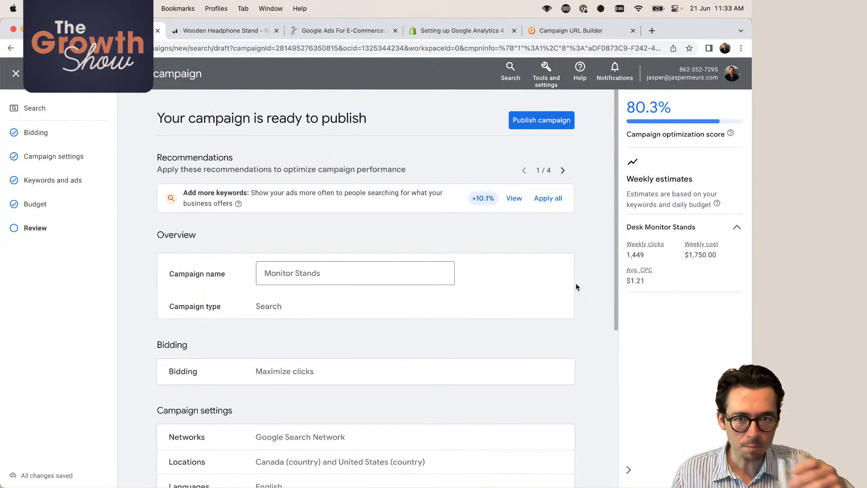
# - Check the revised campaign summary, publish the Monitor Stands campaign, and hide the account's billing alert
pyautogui.scroll(-5, 576, 288)
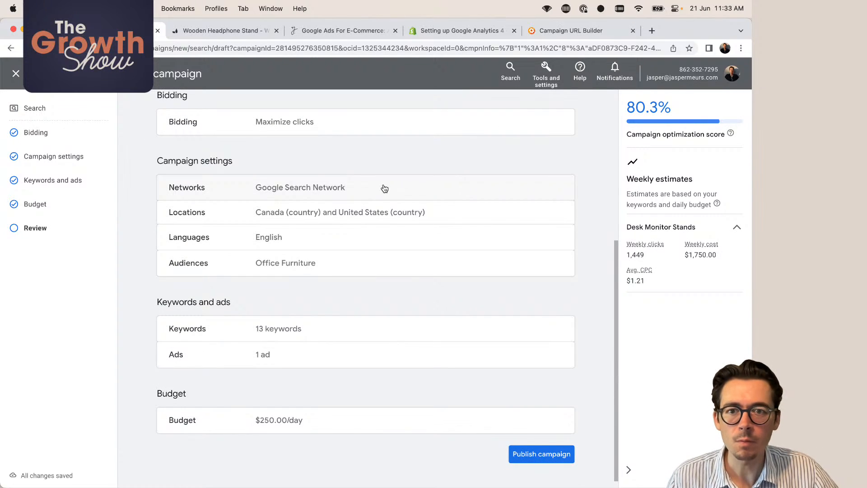
pyautogui.scroll(-1, 305, 291)
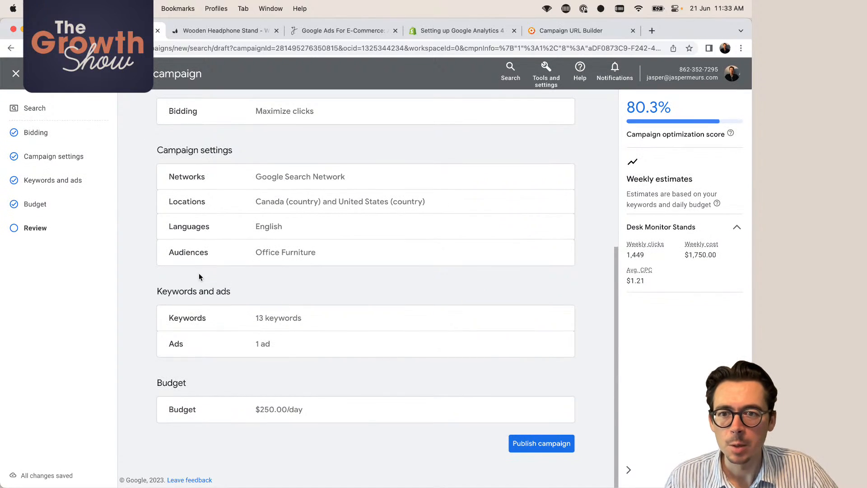
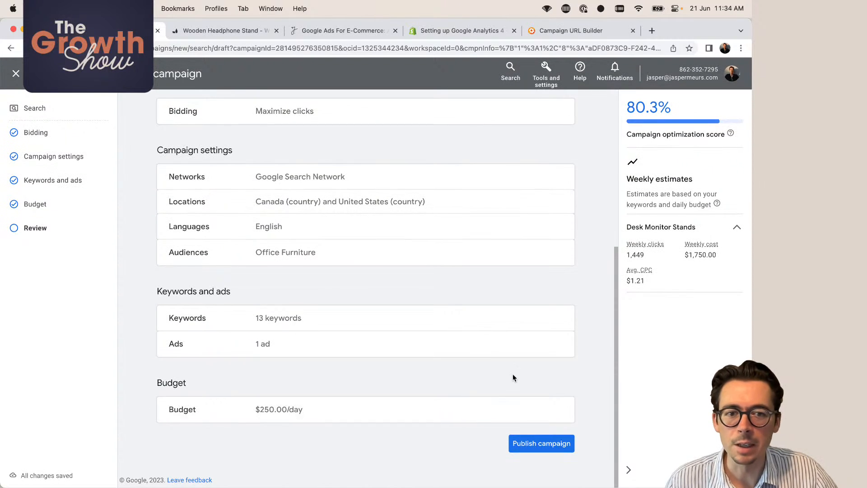
pyautogui.click(534, 443)
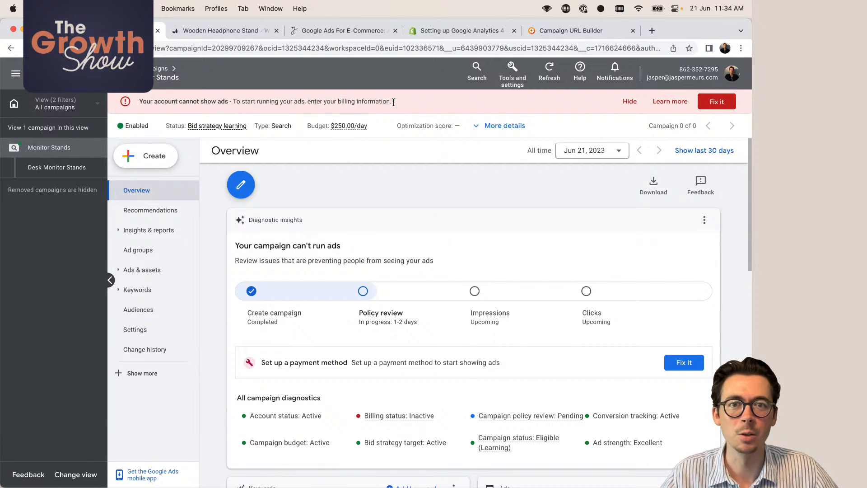
pyautogui.click(632, 103)
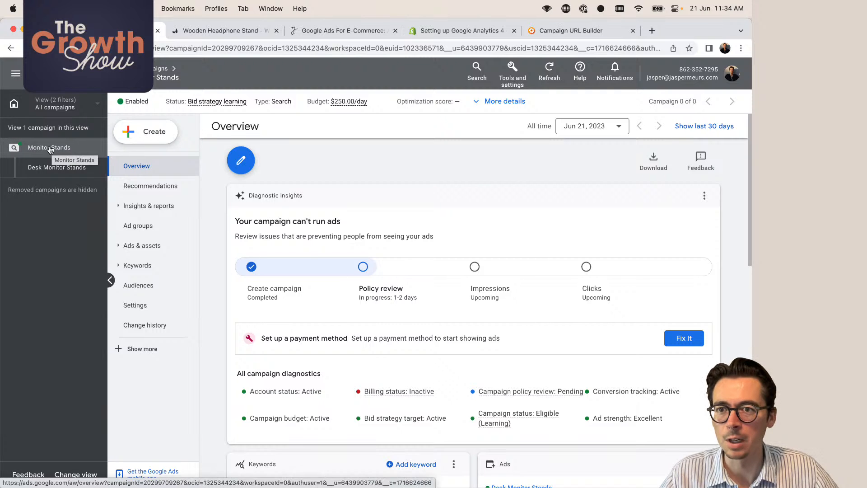
# - View the campaign and ad group overviews, and open the Desk Monitor Stands keywords from the campaign's ad groups list
pyautogui.click(48, 168)
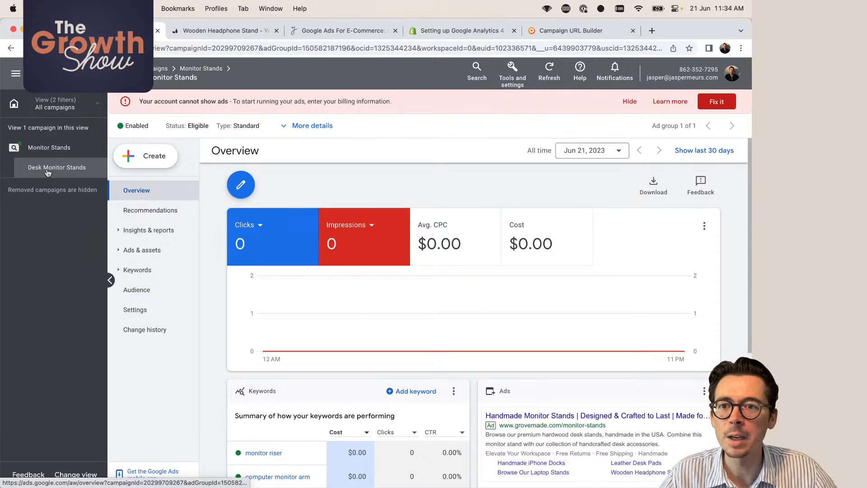
pyautogui.click(48, 148)
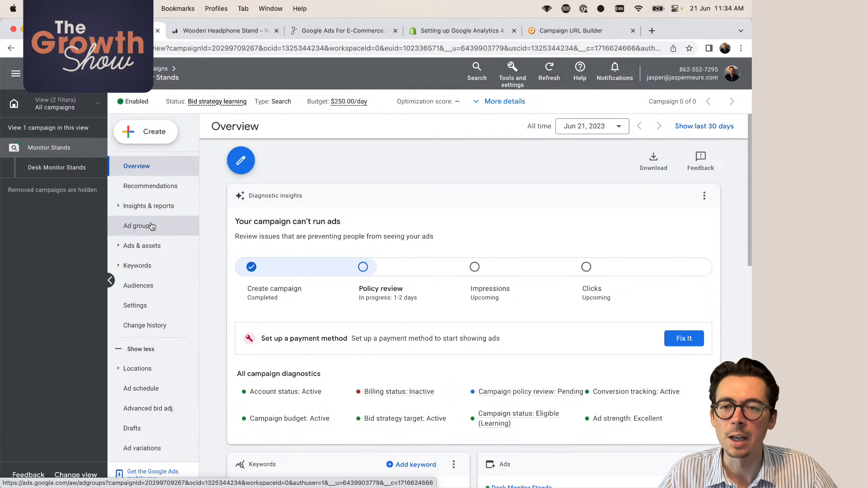
pyautogui.click(147, 233)
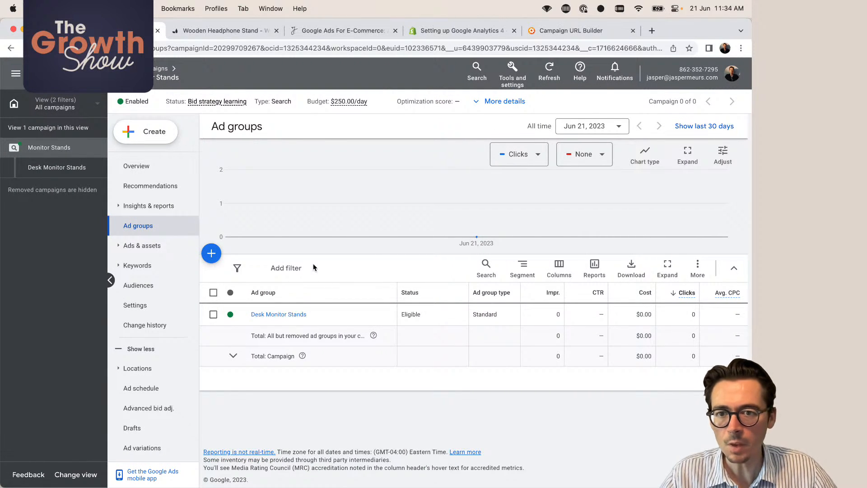
pyautogui.click(268, 315)
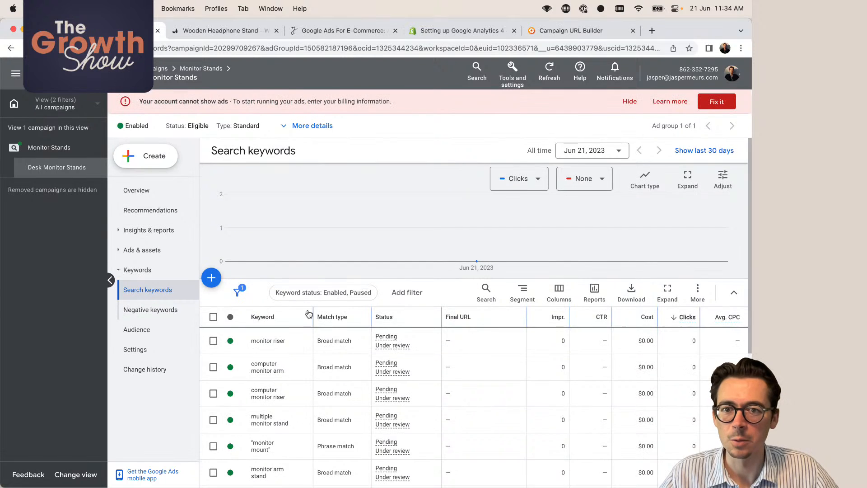
# - Show 30 rows per page in the Desk Monitor Stands search keywords and examine the keywords, match types and statuses
pyautogui.scroll(-5, 343, 294)
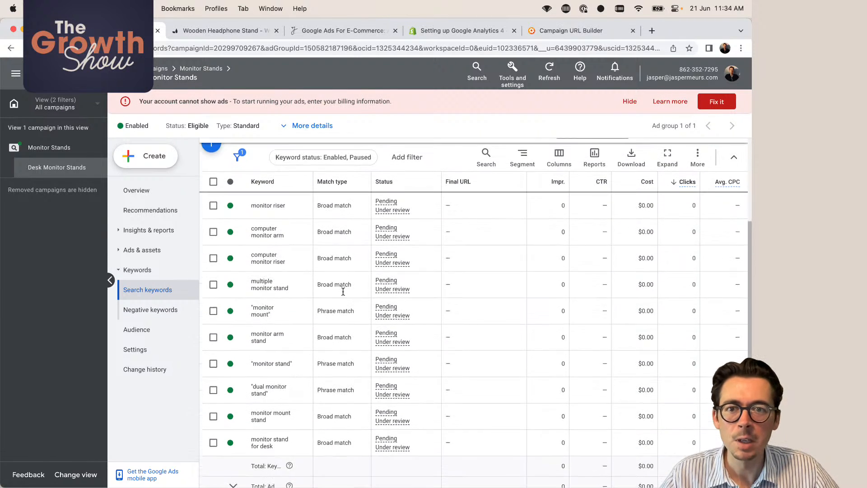
pyautogui.scroll(1, 343, 295)
pyautogui.scroll(-1, 342, 294)
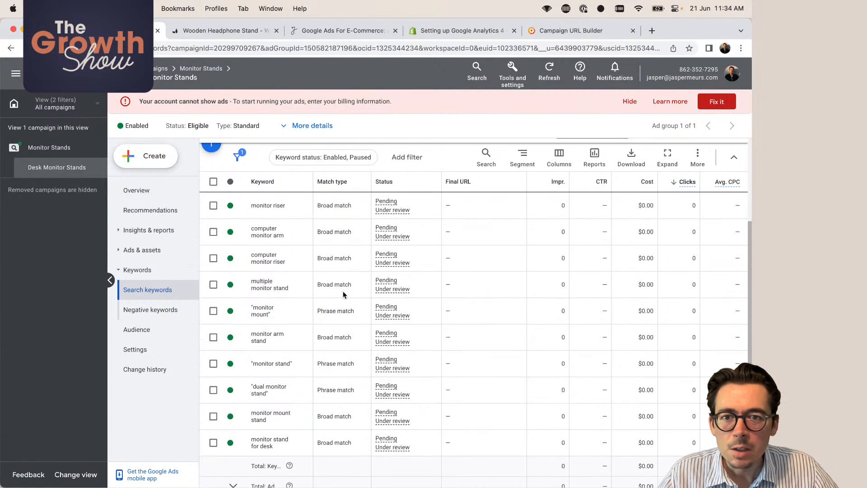
pyautogui.scroll(-3, 289, 316)
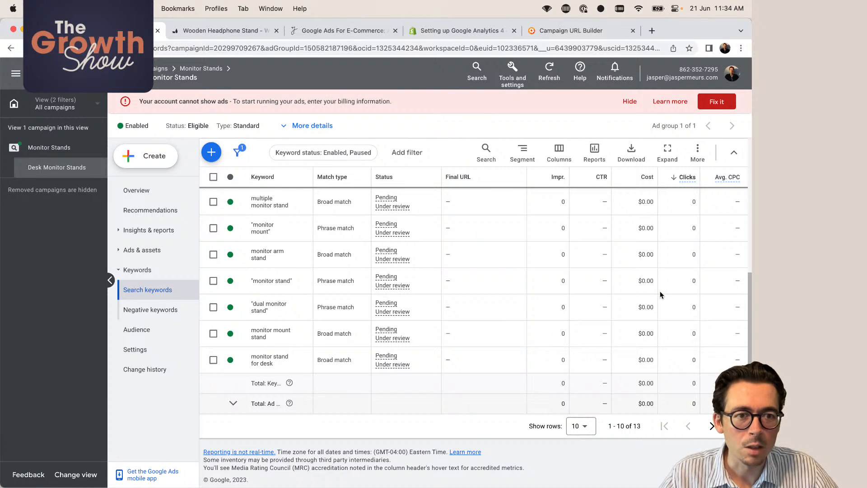
pyautogui.click(582, 427)
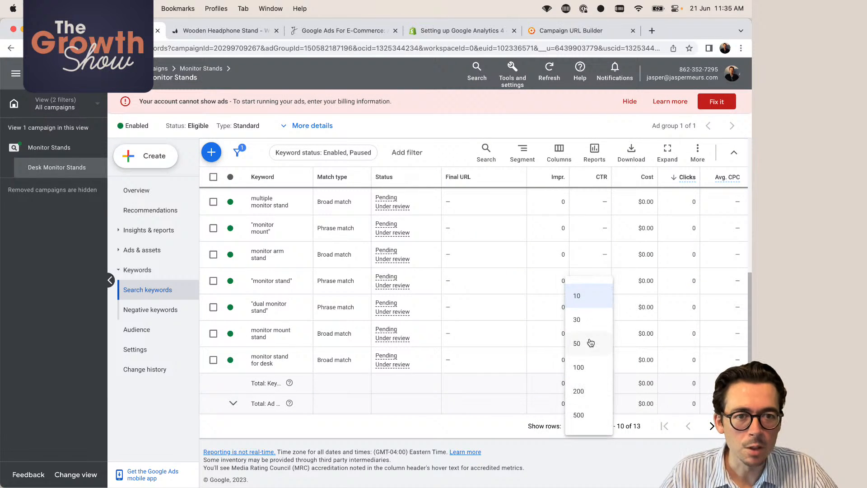
pyautogui.click(590, 319)
pyautogui.scroll(3, 568, 355)
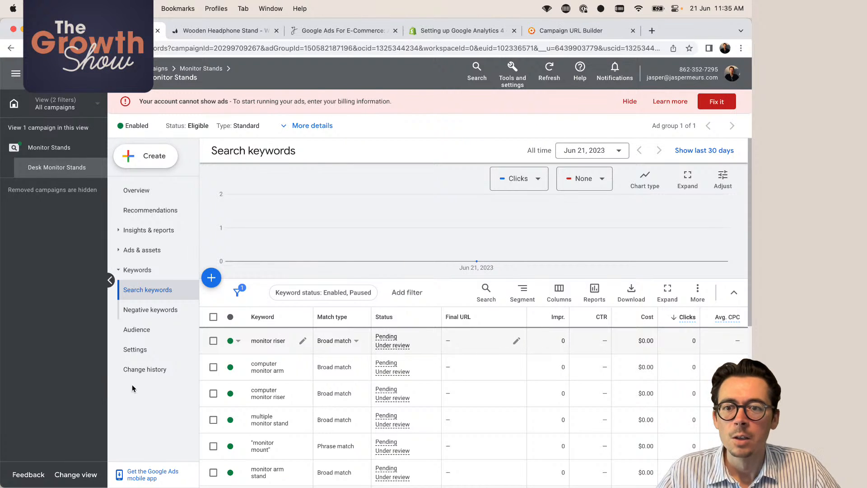
pyautogui.scroll(-5, 294, 353)
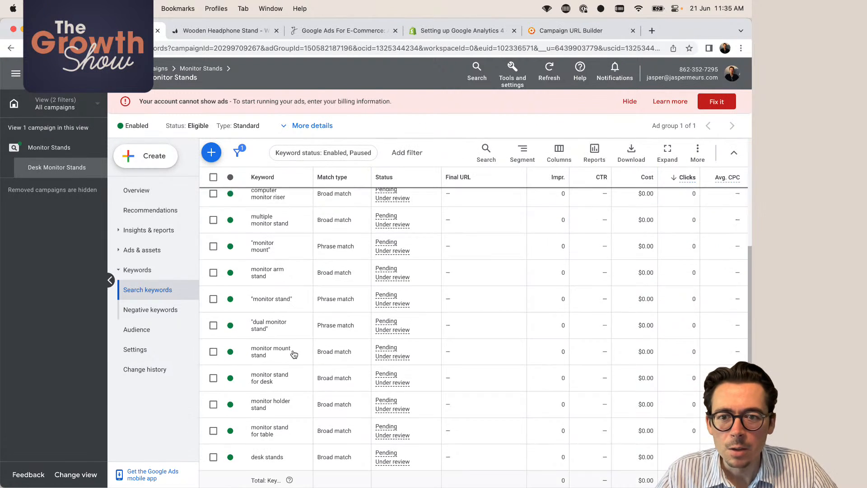
pyautogui.scroll(1, 298, 280)
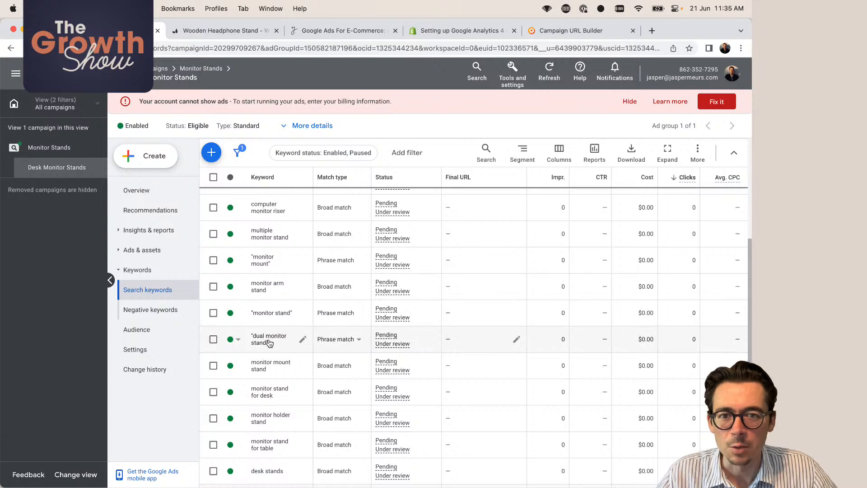
# - Select all keywords except "monitor mount", "monitor stand" and "dual monitor stand", and change their match type from Broad match to Phrase match
pyautogui.scroll(5, 271, 316)
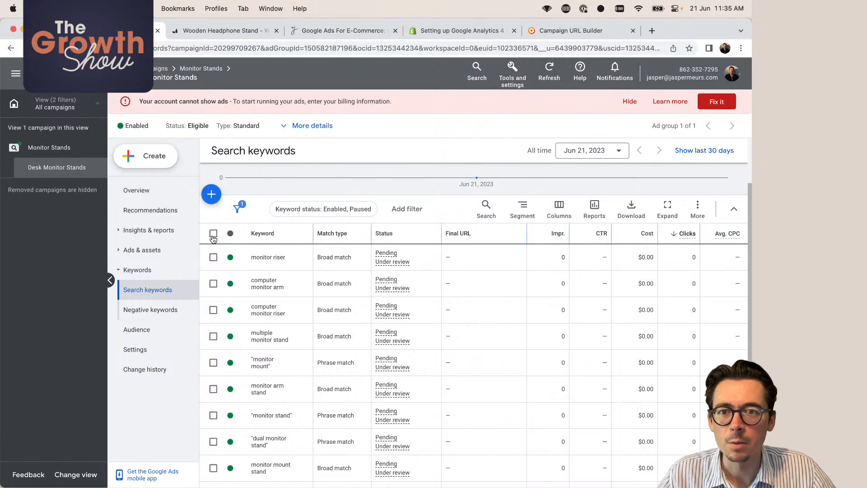
pyautogui.click(214, 233)
pyautogui.scroll(-3, 274, 302)
pyautogui.click(213, 251)
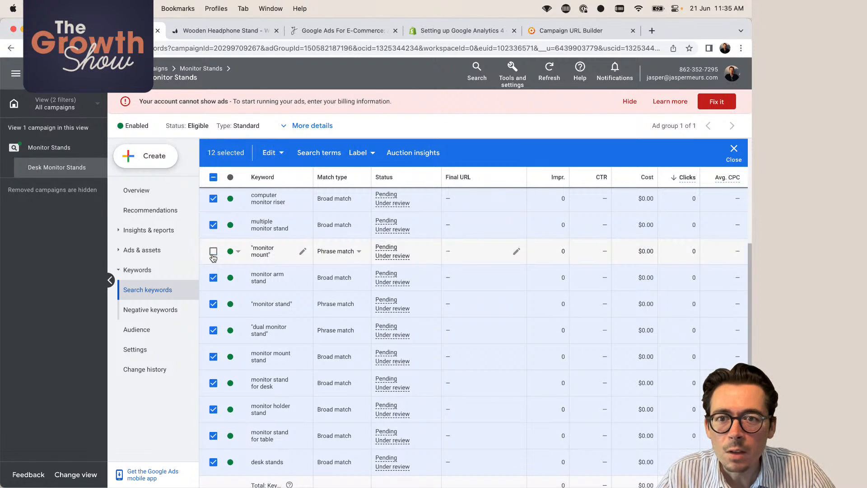
pyautogui.click(213, 303)
pyautogui.click(213, 330)
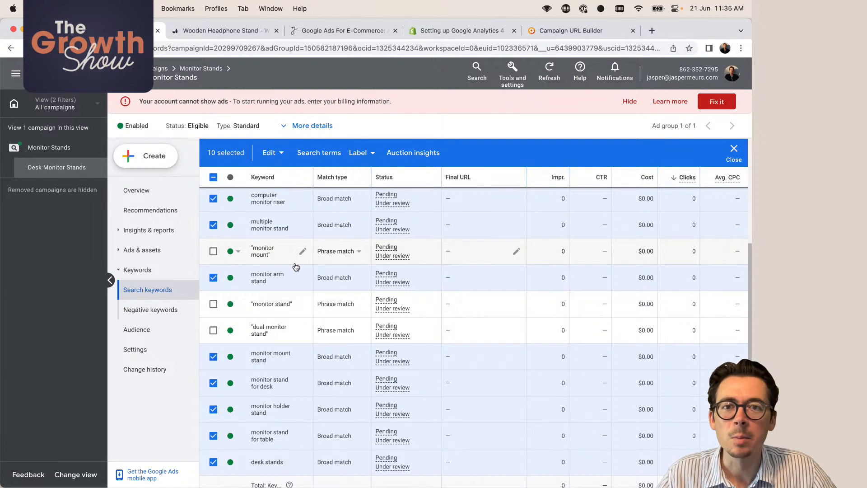
pyautogui.scroll(3, 298, 270)
pyautogui.click(272, 202)
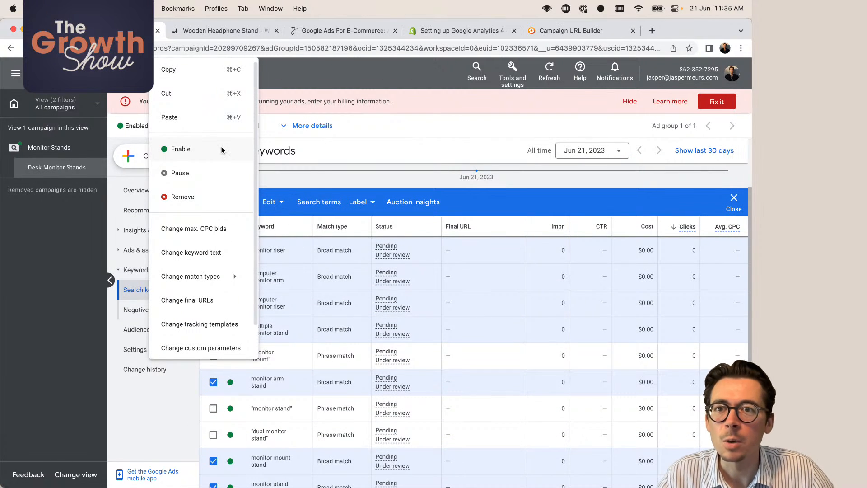
pyautogui.moveTo(196, 277)
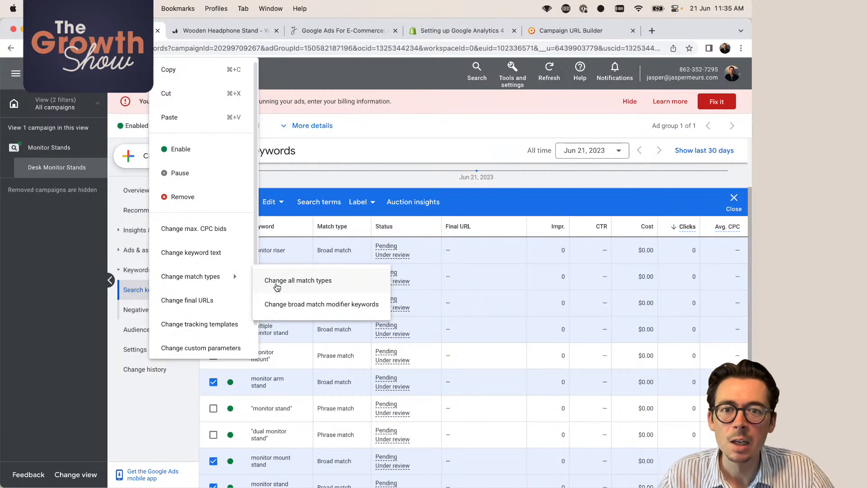
pyautogui.click(312, 281)
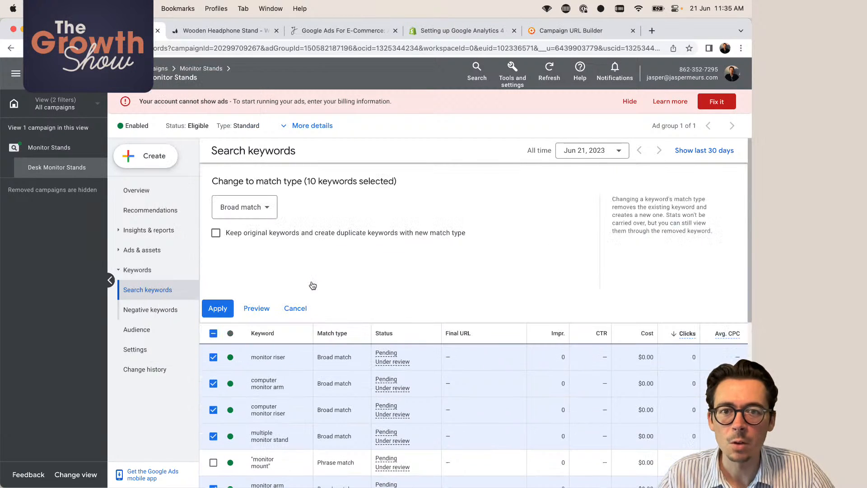
pyautogui.click(255, 209)
pyautogui.click(253, 239)
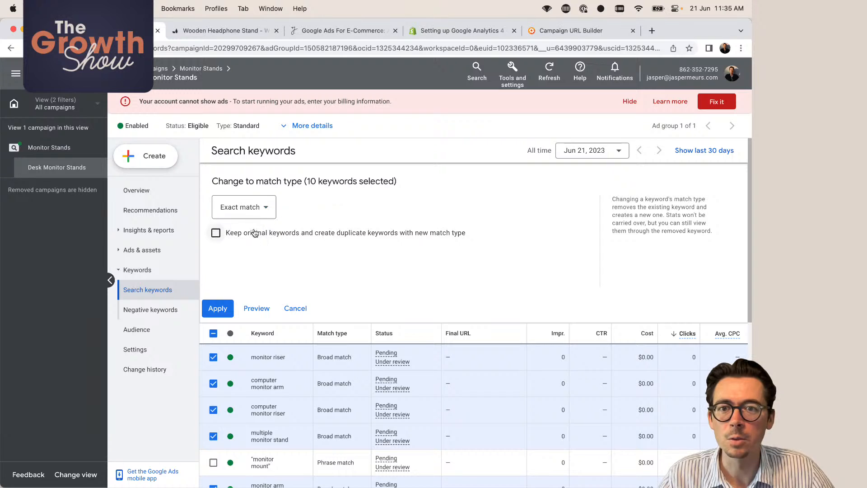
pyautogui.click(253, 216)
pyautogui.click(273, 263)
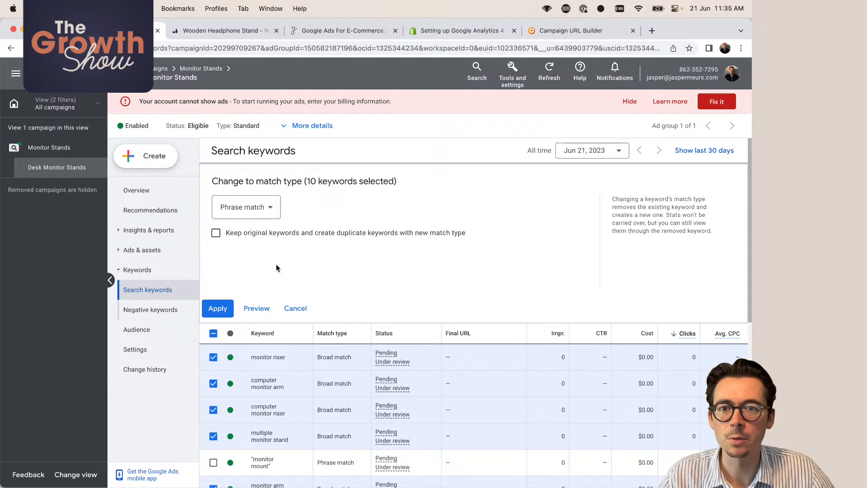
pyautogui.click(218, 315)
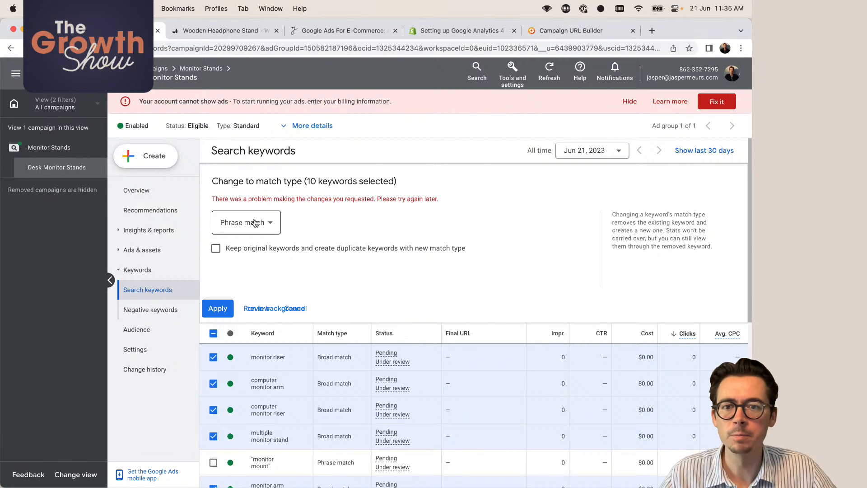
pyautogui.click(226, 306)
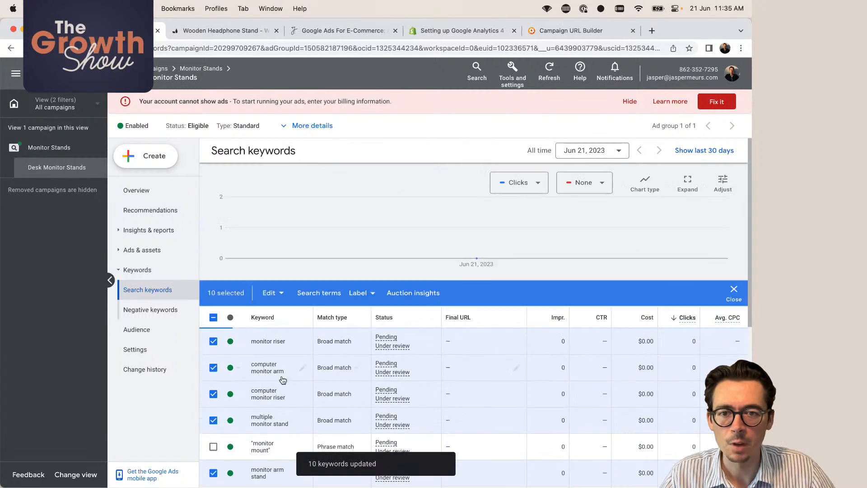
pyautogui.scroll(-4, 302, 366)
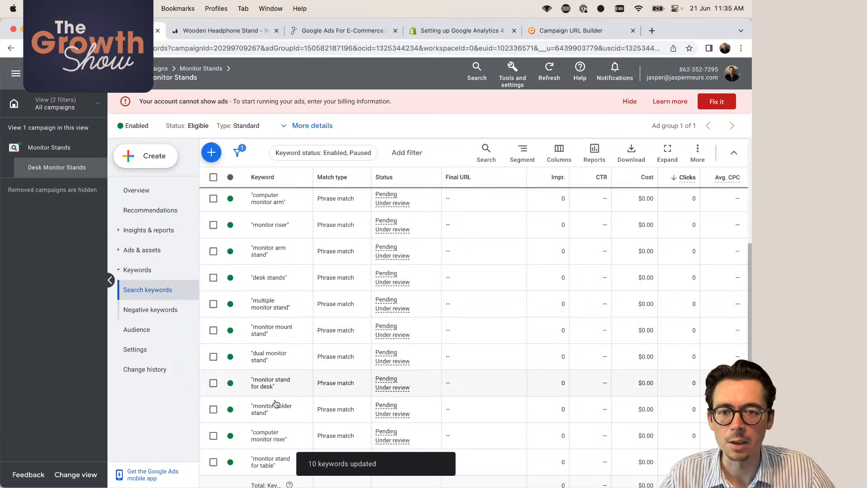
pyautogui.scroll(3, 276, 411)
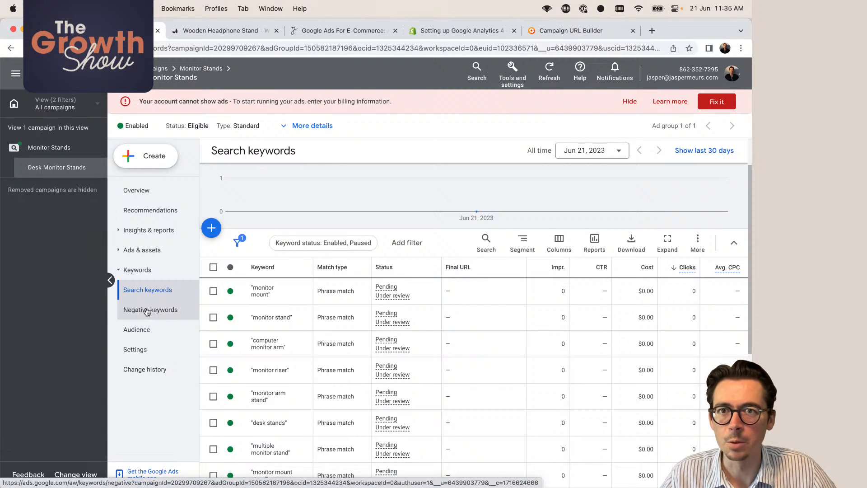
# - Switch to the Google Ads For E-Commerce guide and review its sections on keyword match types, ads, ad extensions, landing pages and metrics
pyautogui.click(351, 30)
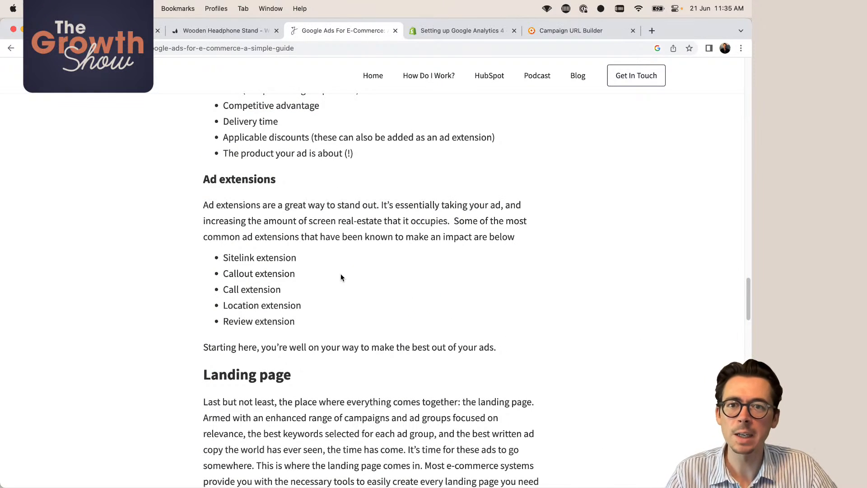
pyautogui.scroll(10, 340, 278)
pyautogui.scroll(6, 341, 277)
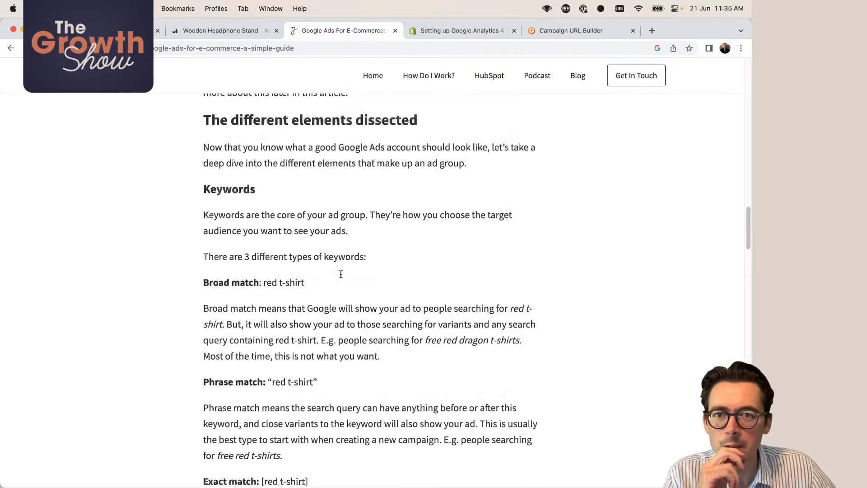
pyautogui.scroll(-8, 341, 278)
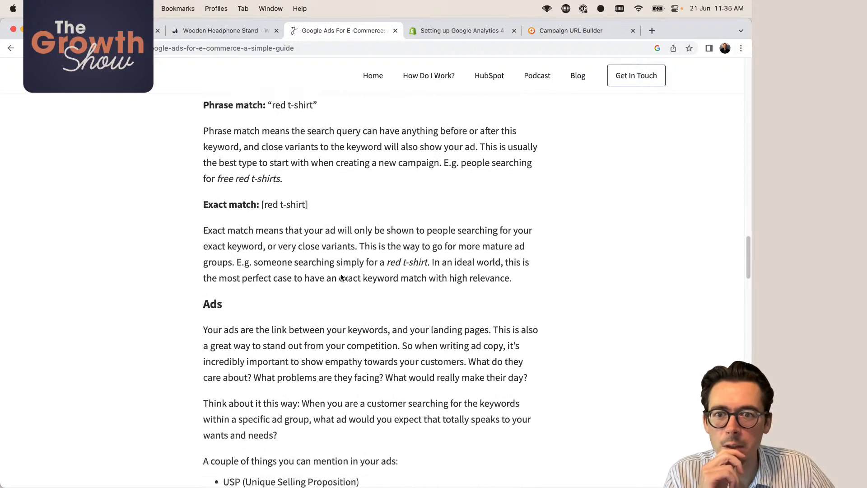
pyautogui.scroll(-12, 341, 277)
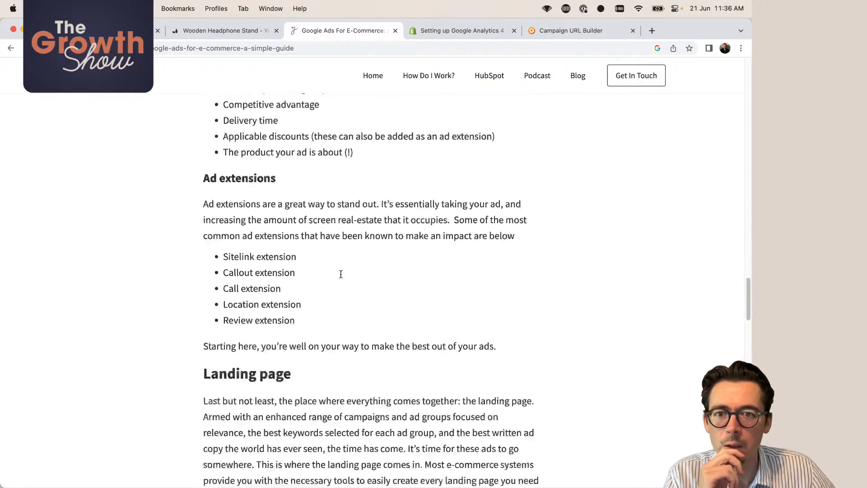
pyautogui.scroll(-10, 342, 277)
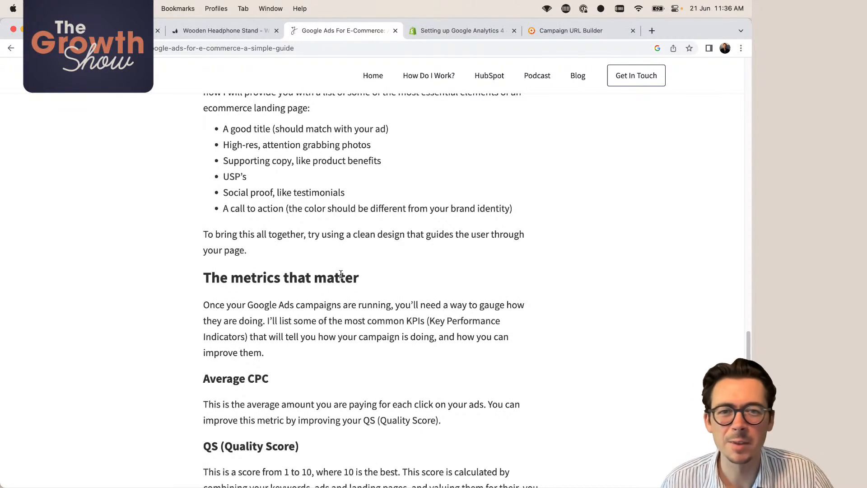
pyautogui.scroll(-4, 341, 274)
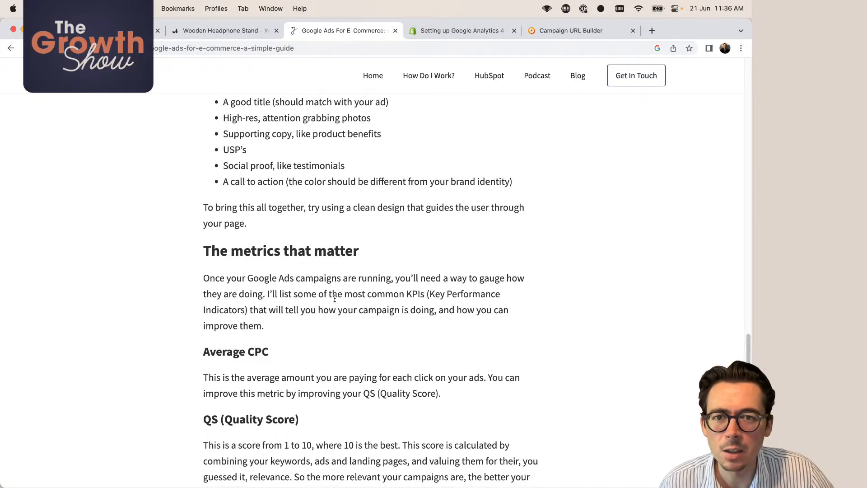
pyautogui.scroll(-20, 331, 309)
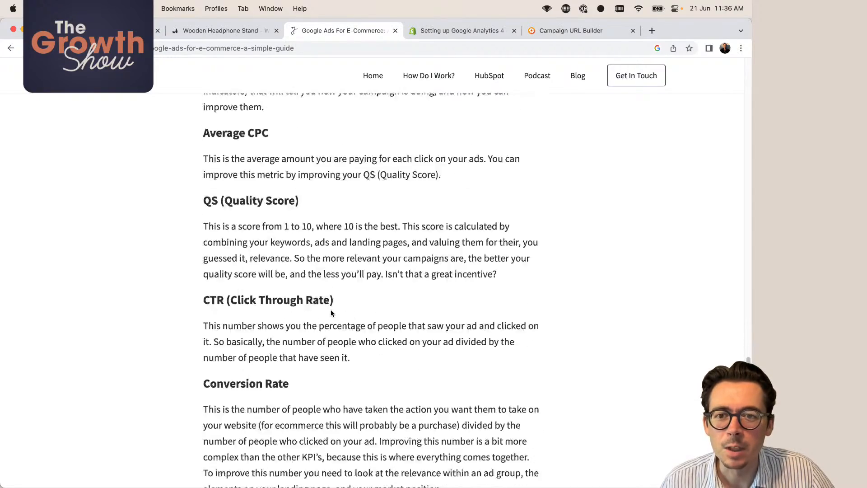
pyautogui.scroll(-10, 331, 310)
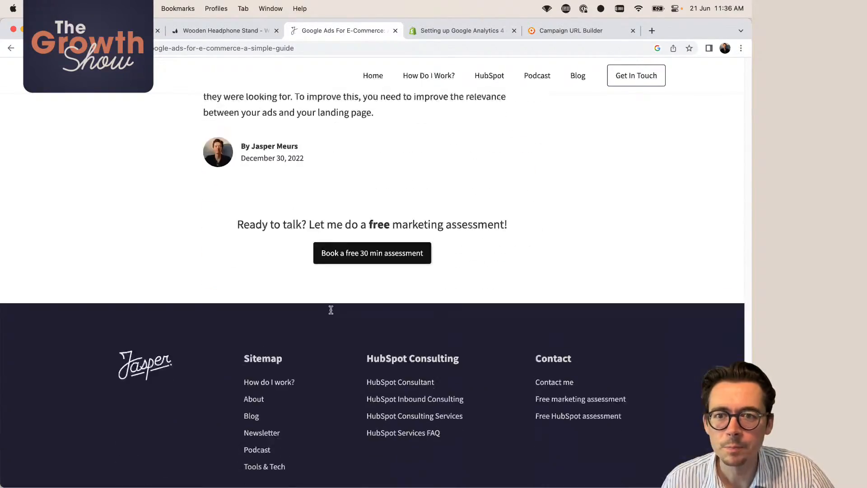
pyautogui.scroll(15, 331, 310)
# - Return to Google Ads, start adding negative keywords for Desk Monitor Stands, and check the Campaign and Ad group levels they can be added to
pyautogui.click(135, 31)
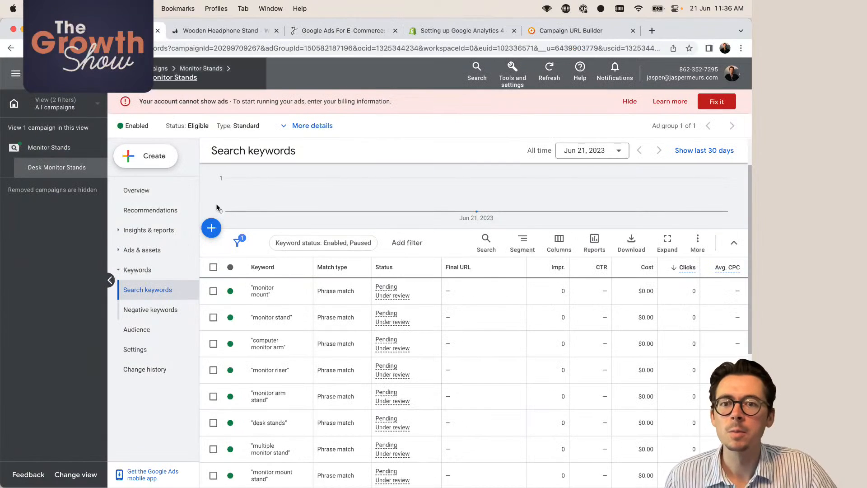
pyautogui.click(148, 311)
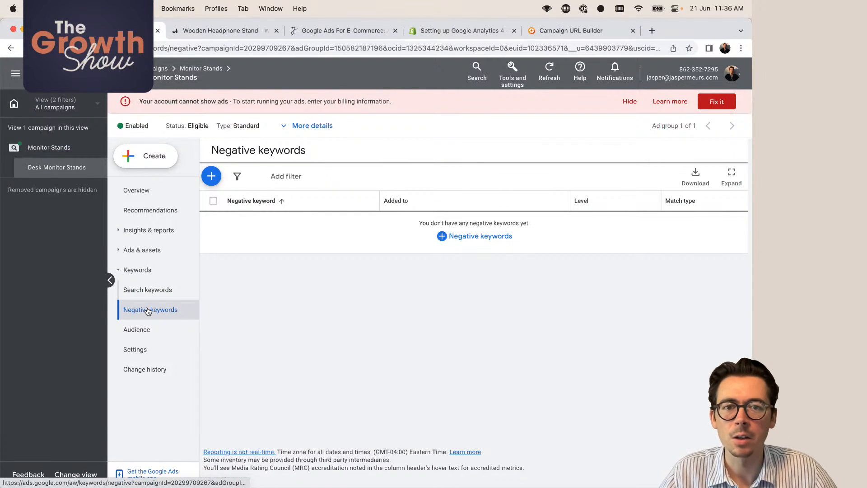
pyautogui.click(473, 237)
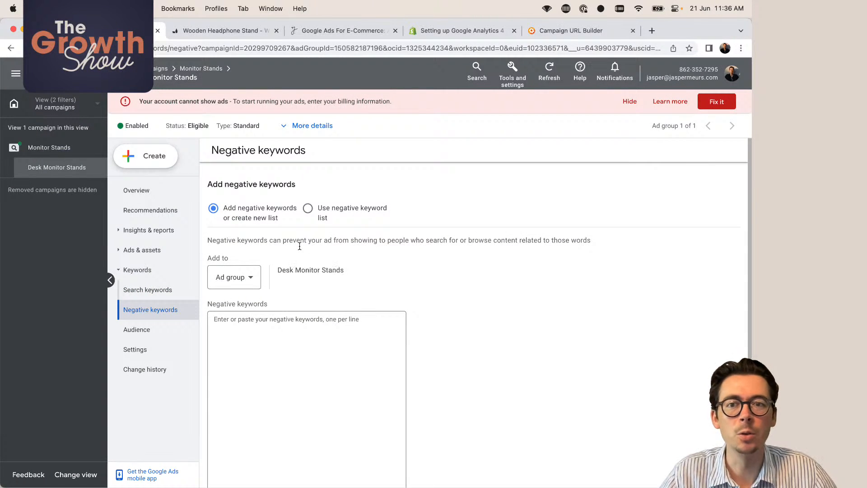
pyautogui.click(232, 276)
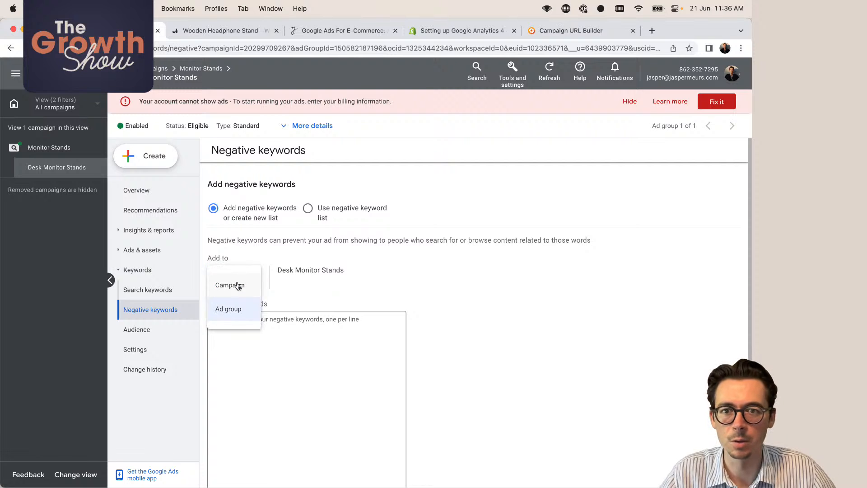
pyautogui.click(235, 284)
pyautogui.click(233, 278)
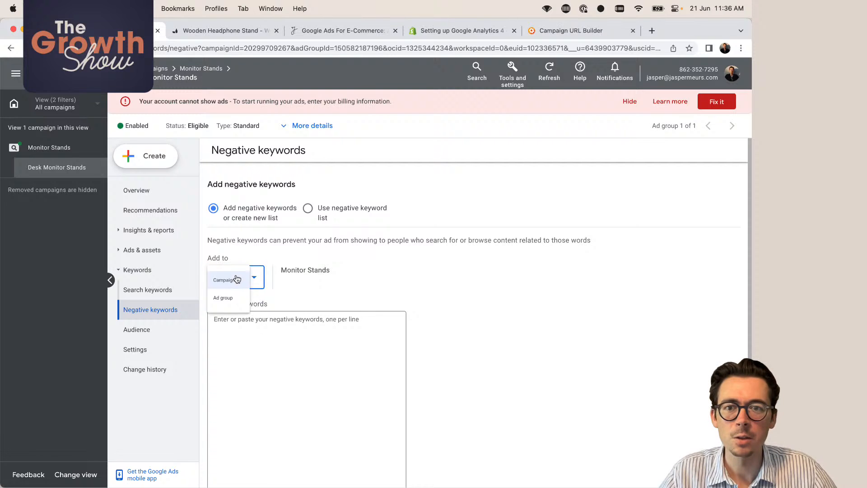
pyautogui.click(234, 307)
# - Choose to use a negative keyword list for the Monitor Stands campaign, examine the list selection, and save the form with no list selected
pyautogui.click(316, 208)
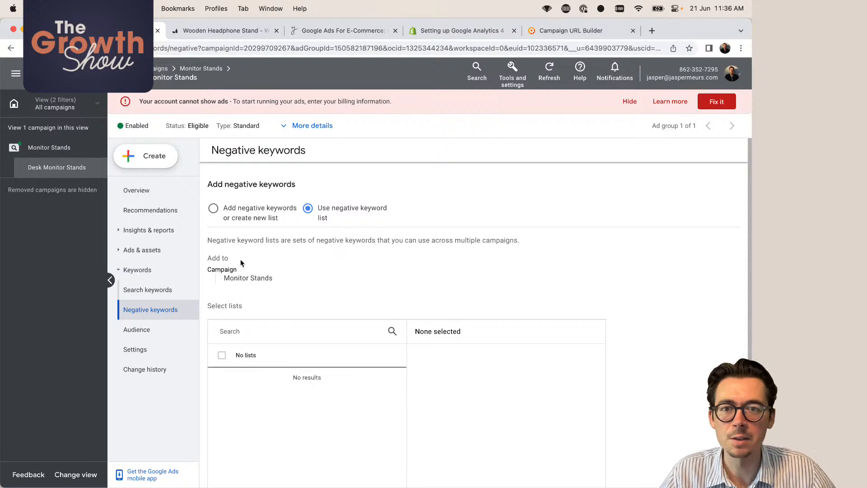
pyautogui.scroll(-3, 235, 271)
pyautogui.scroll(3, 316, 257)
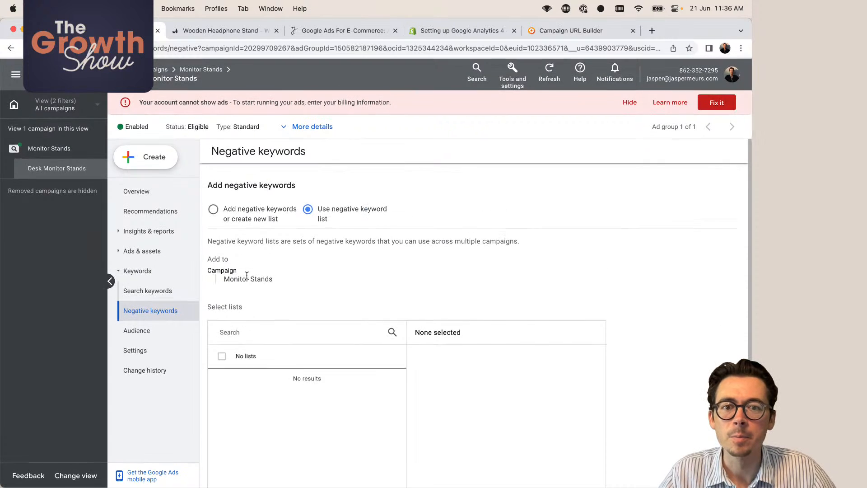
pyautogui.scroll(-5, 405, 246)
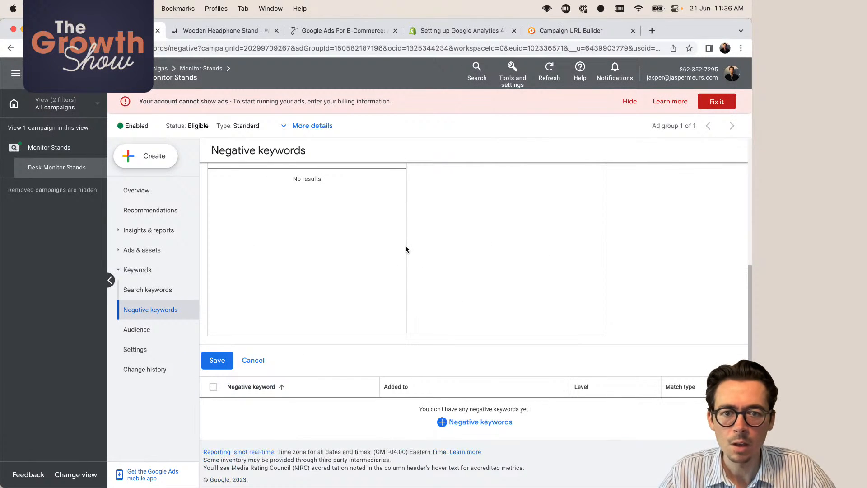
pyautogui.scroll(5, 405, 249)
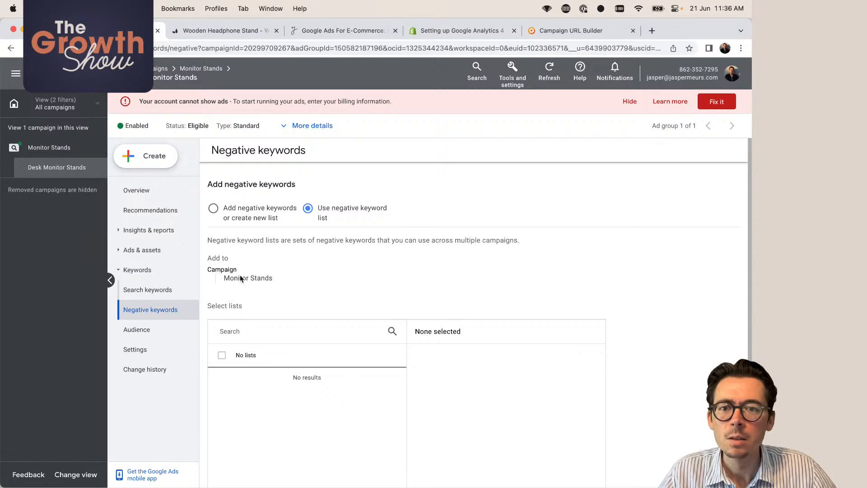
pyautogui.scroll(-4, 240, 277)
pyautogui.scroll(4, 269, 289)
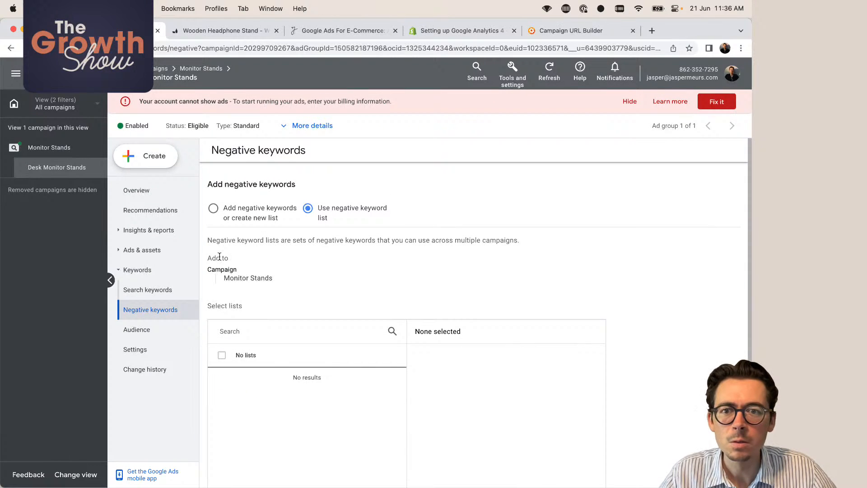
pyautogui.scroll(-5, 350, 257)
pyautogui.click(228, 360)
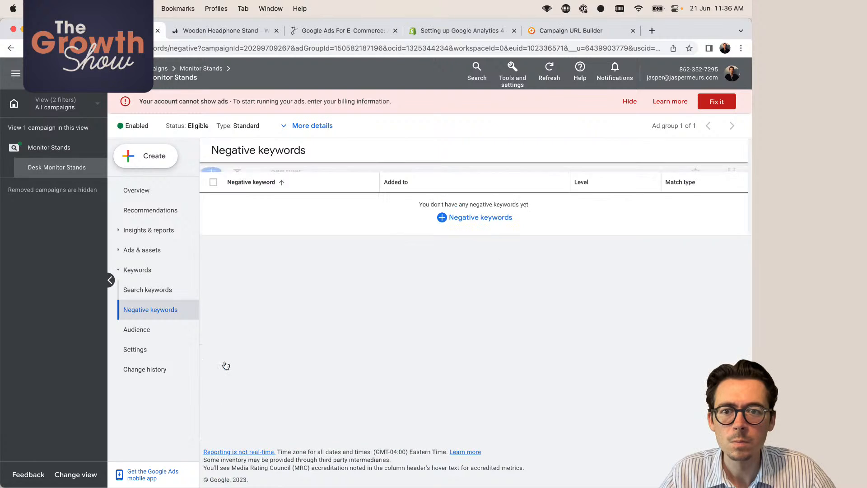
# - Reopen the negative keywords form, recheck the negative keyword list option, and start adding new negative keywords for the Desk Monitor Stands ad group
pyautogui.click(457, 236)
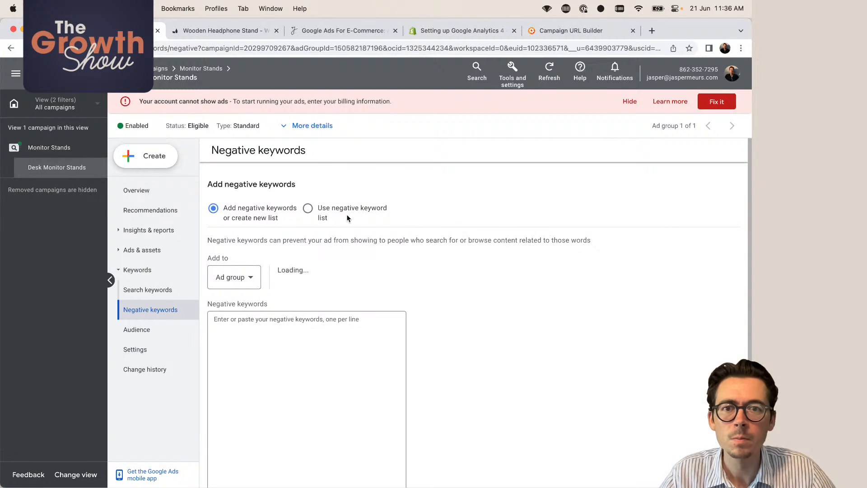
pyautogui.click(308, 209)
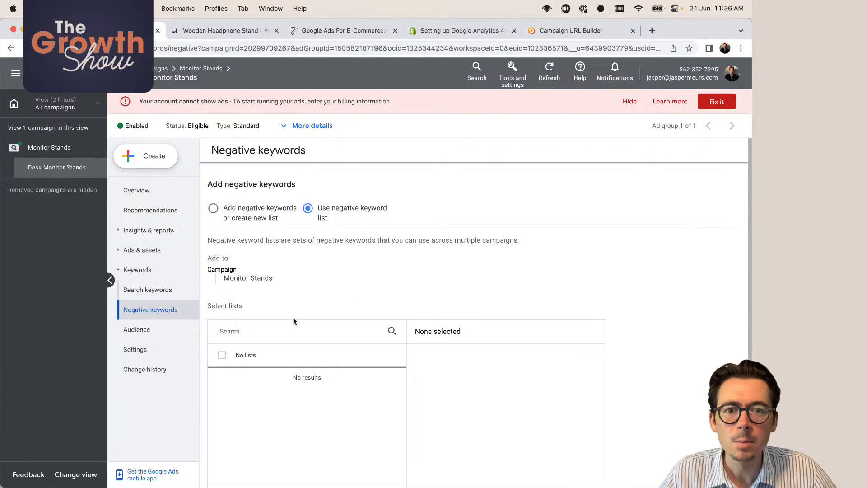
pyautogui.scroll(-3, 277, 333)
pyautogui.scroll(-3, 277, 433)
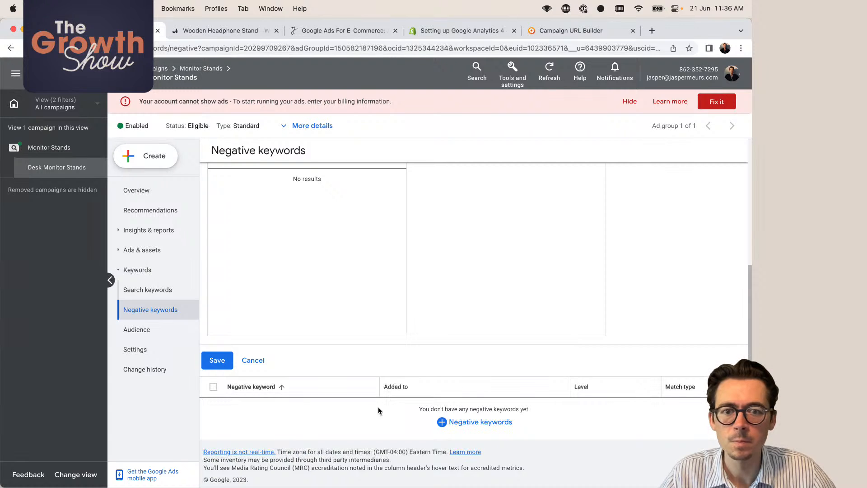
pyautogui.click(499, 422)
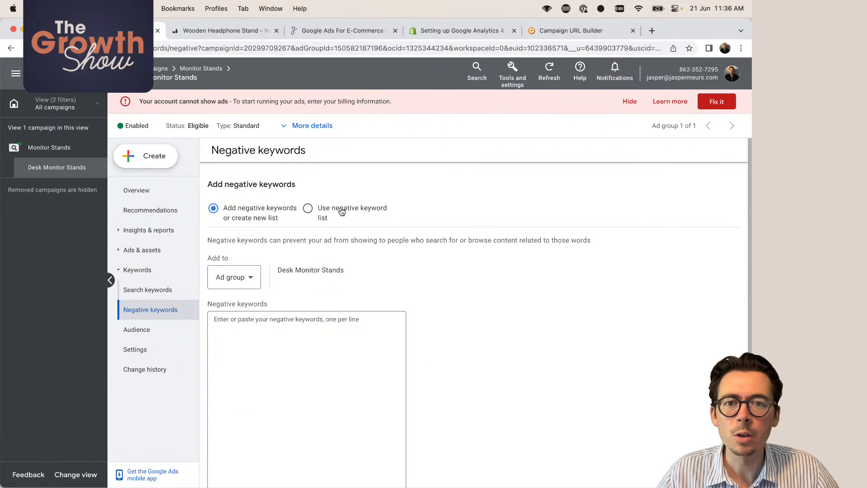
# - Open the account's shared negative keyword lists
pyautogui.click(512, 71)
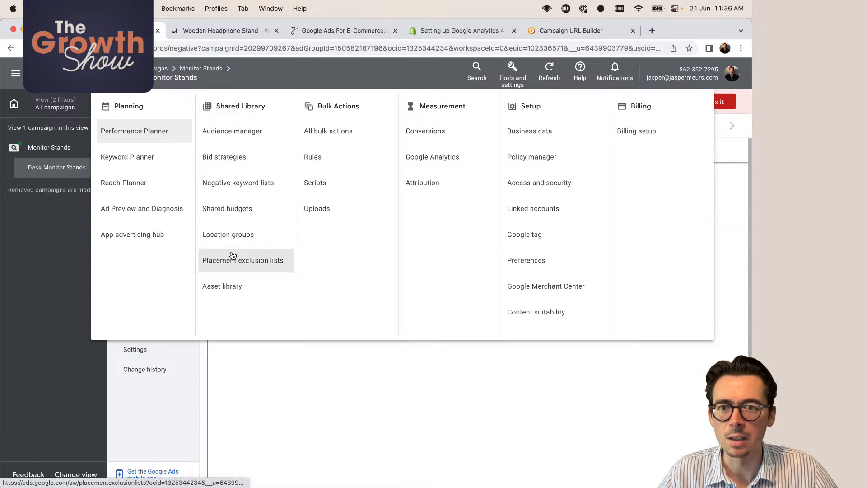
pyautogui.click(236, 183)
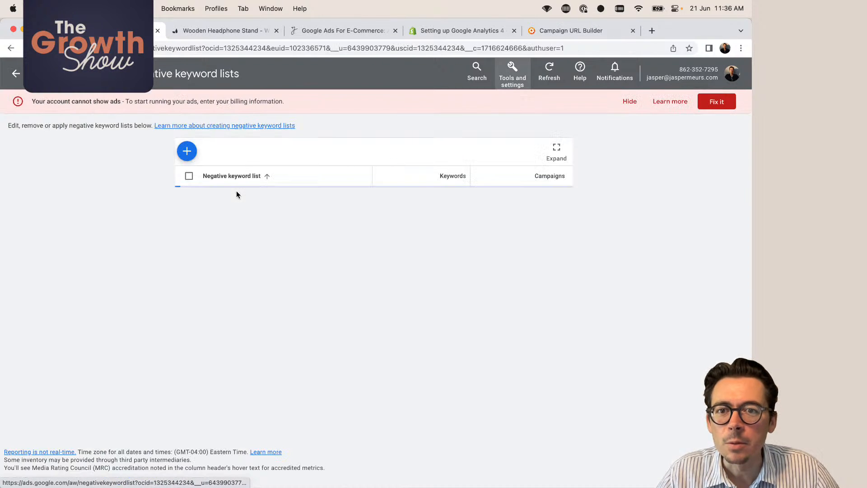
# - Try to save a new negative keyword list named Account negatives without entering any keywords
pyautogui.click(187, 151)
pyautogui.click(233, 172)
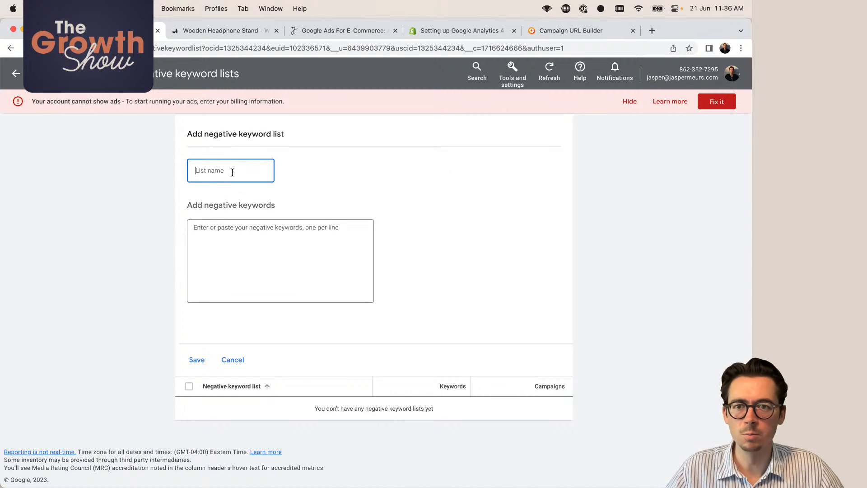
pyautogui.write('Account ne')
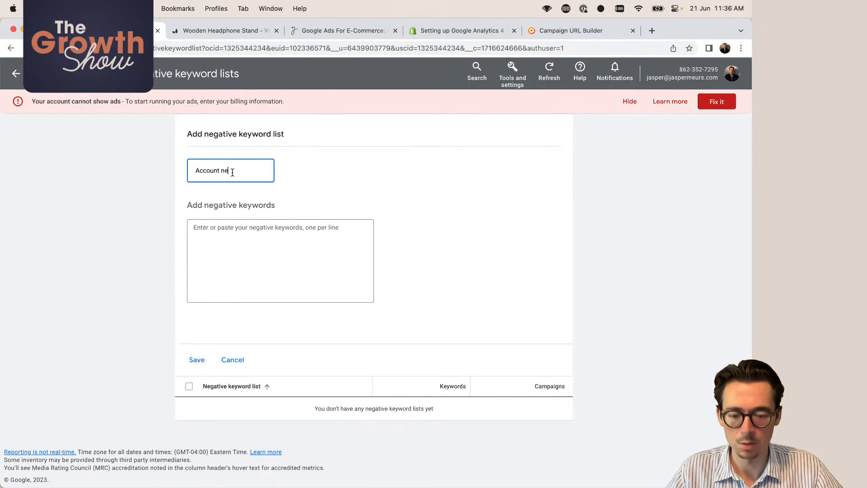
pyautogui.write('gatives')
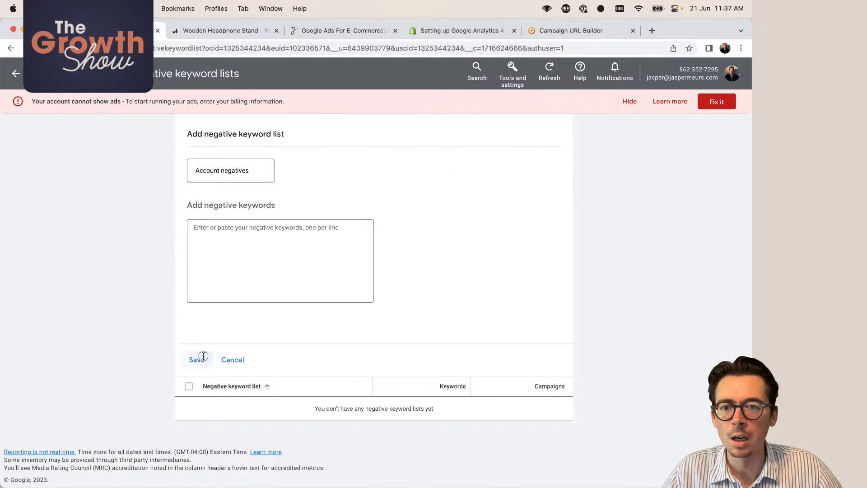
pyautogui.click(197, 360)
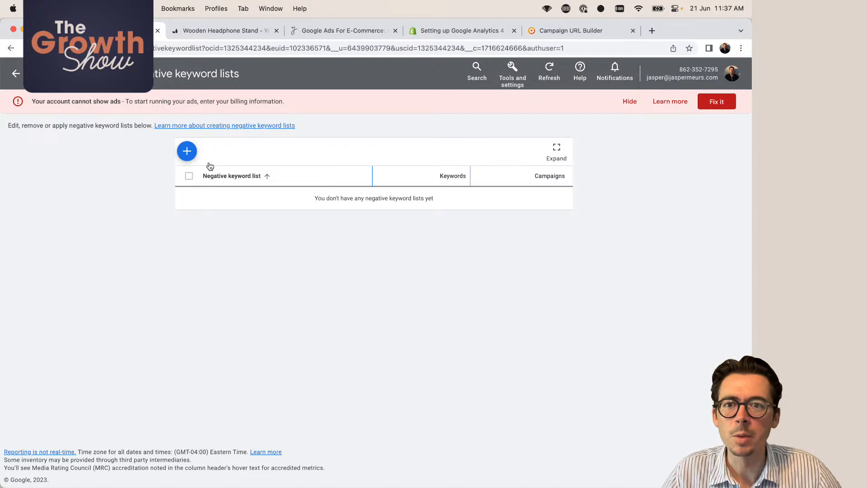
# - Create a negative keyword list named Account negatives containing the keyword diy, and save it
pyautogui.click(187, 150)
pyautogui.click(220, 171)
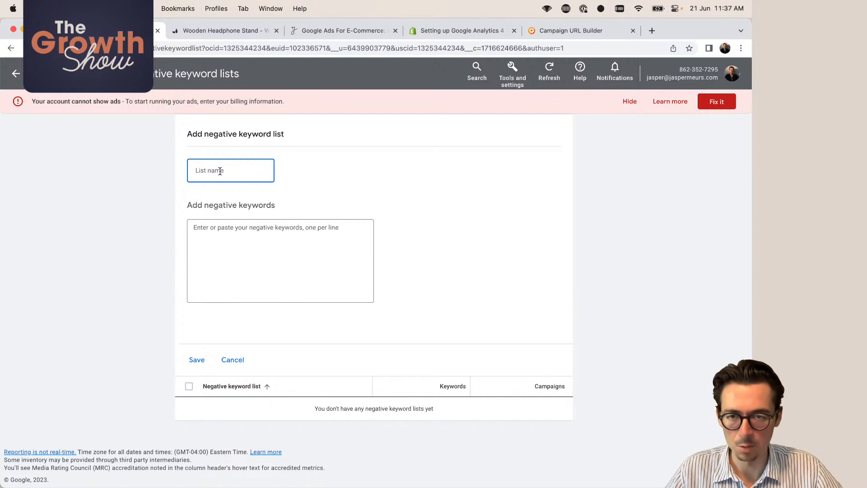
pyautogui.write('Account')
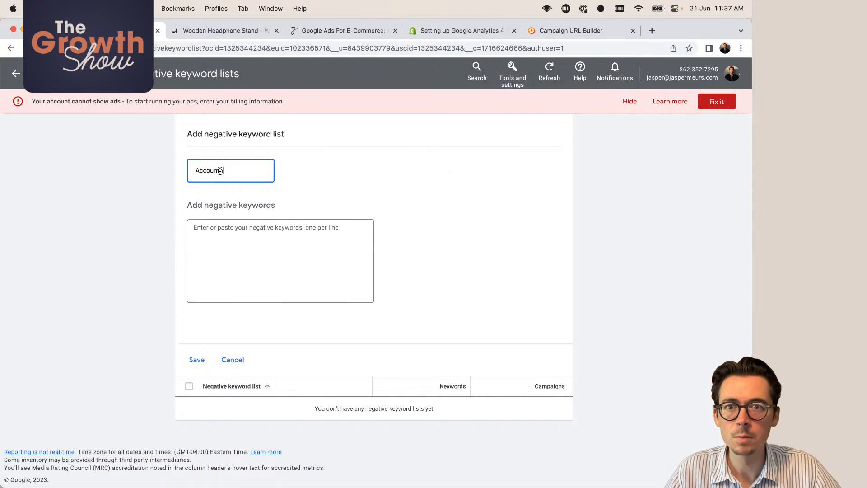
pyautogui.write(' negative')
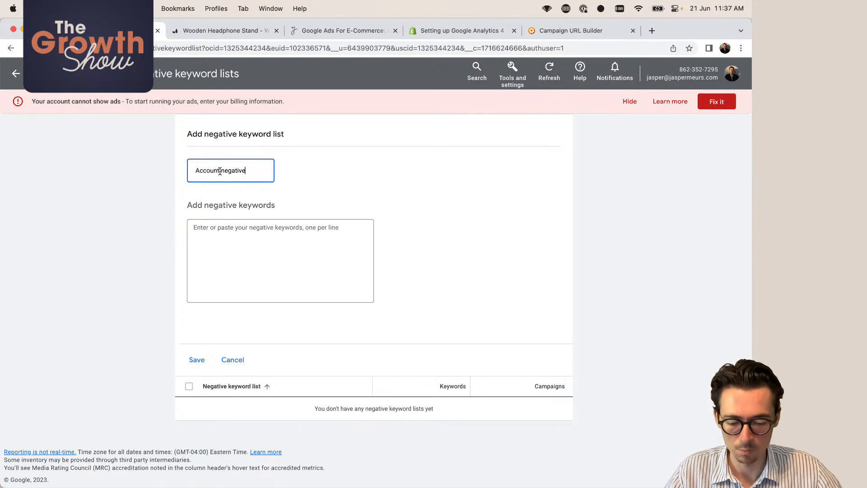
pyautogui.write('s')
pyautogui.click(266, 227)
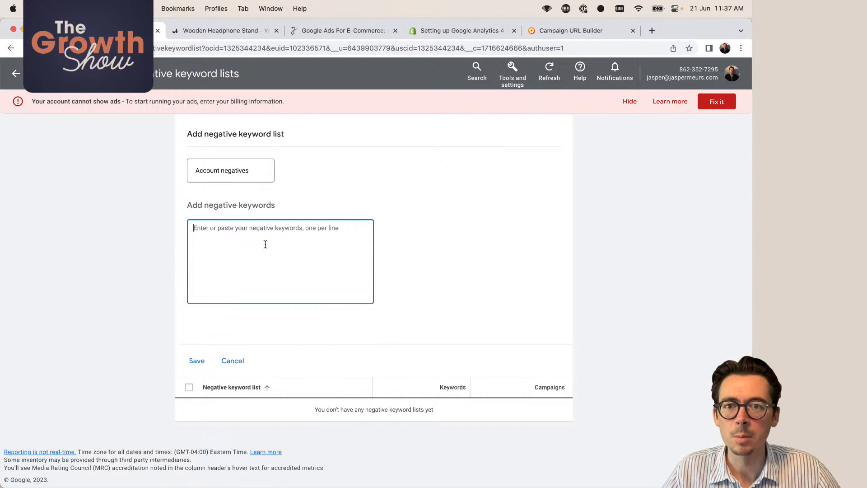
pyautogui.write('diy')
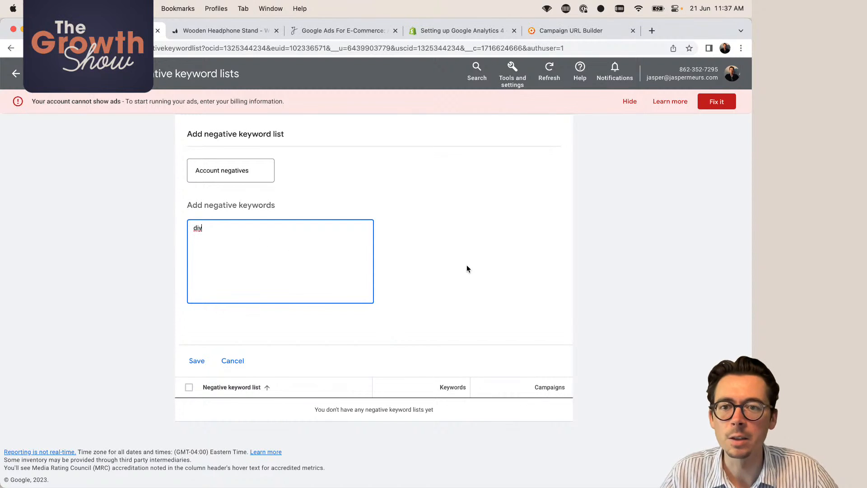
pyautogui.click(197, 360)
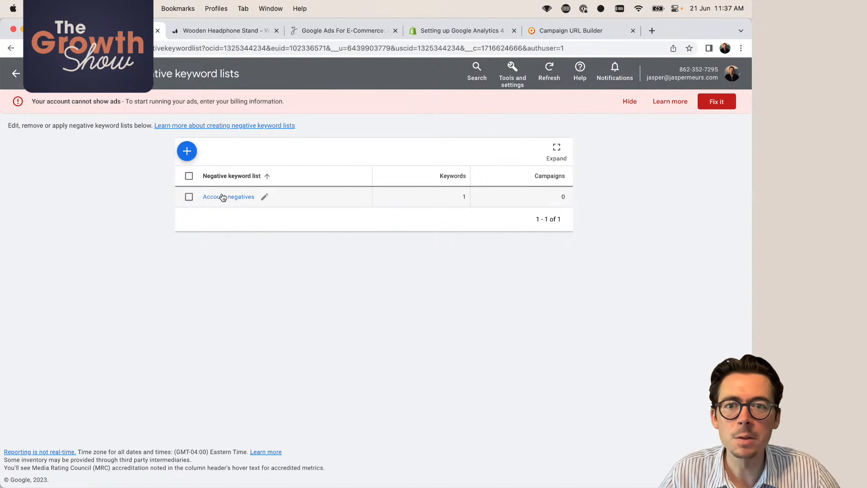
# - Open the Account negatives list and apply it to the Monitor Stands campaign
pyautogui.click(221, 197)
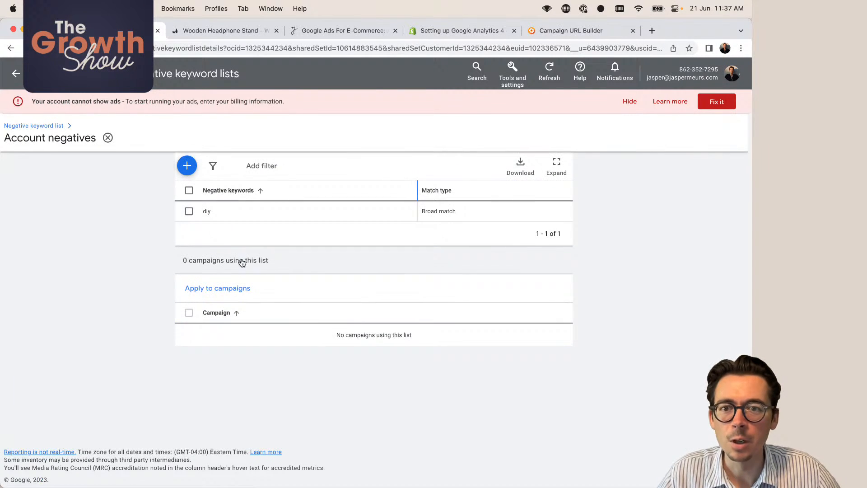
pyautogui.click(225, 293)
pyautogui.click(261, 258)
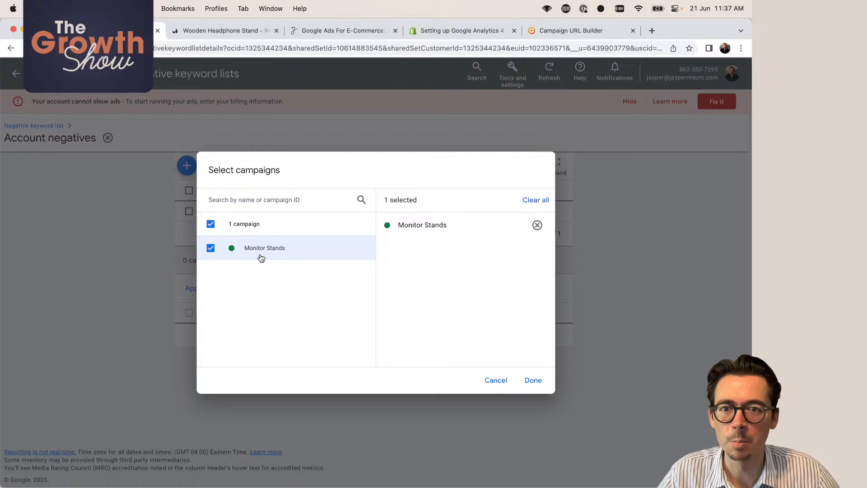
pyautogui.click(533, 380)
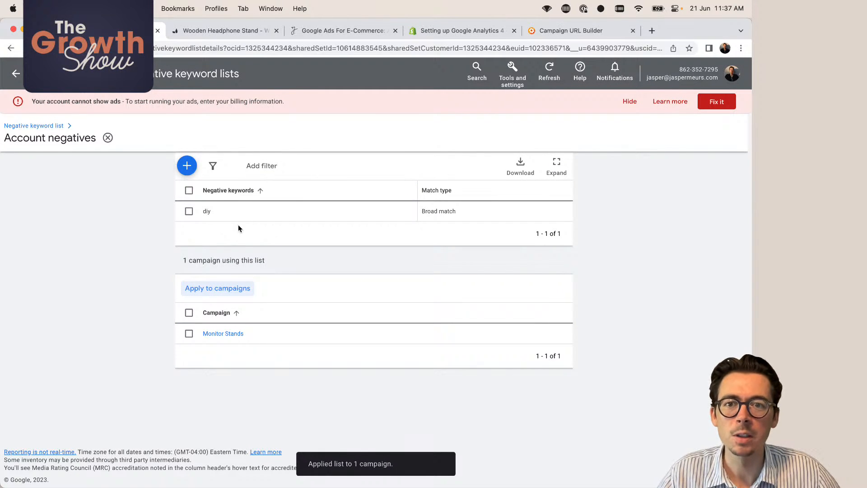
# - Add the negative keywords free, course, cheap and promotion to the Account negatives list and save them
pyautogui.click(192, 168)
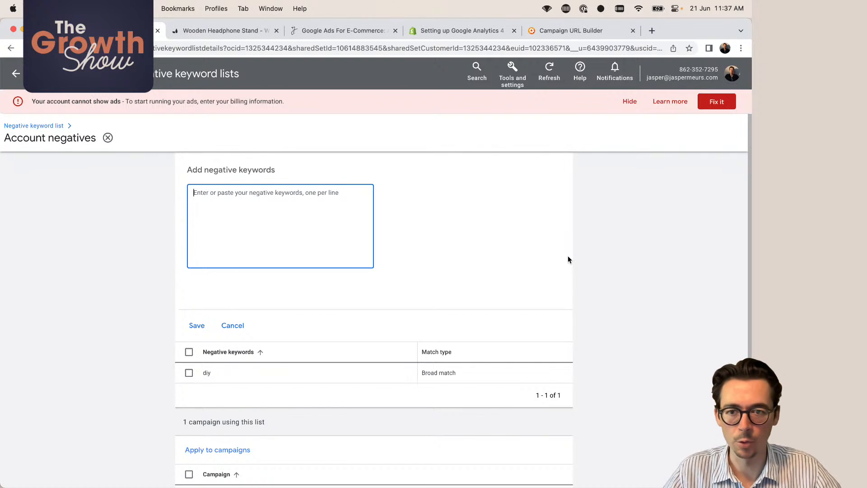
pyautogui.write('free')
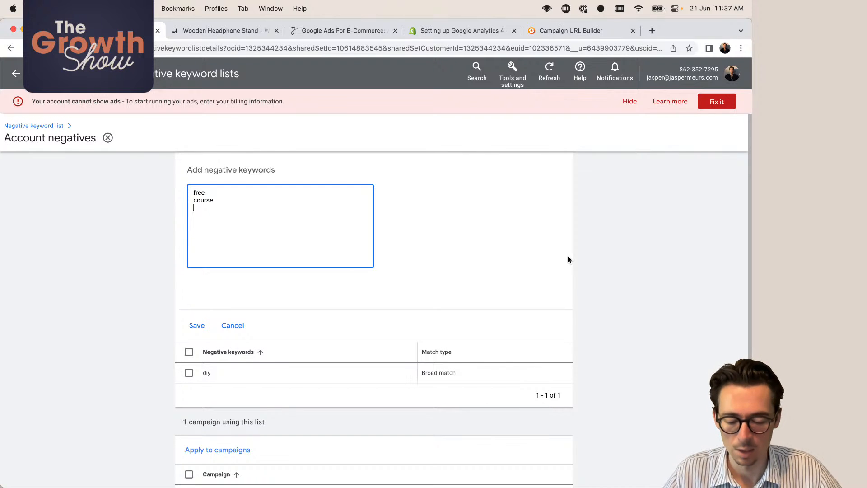
pyautogui.write('heap')
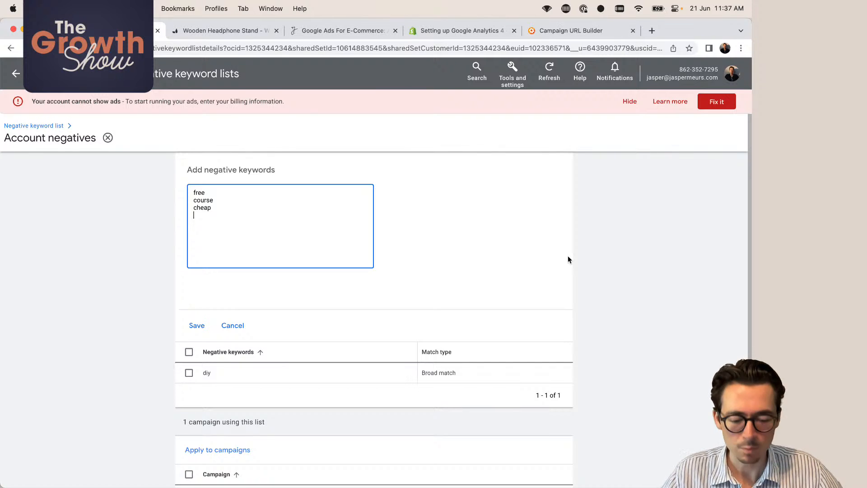
pyautogui.write('promotion')
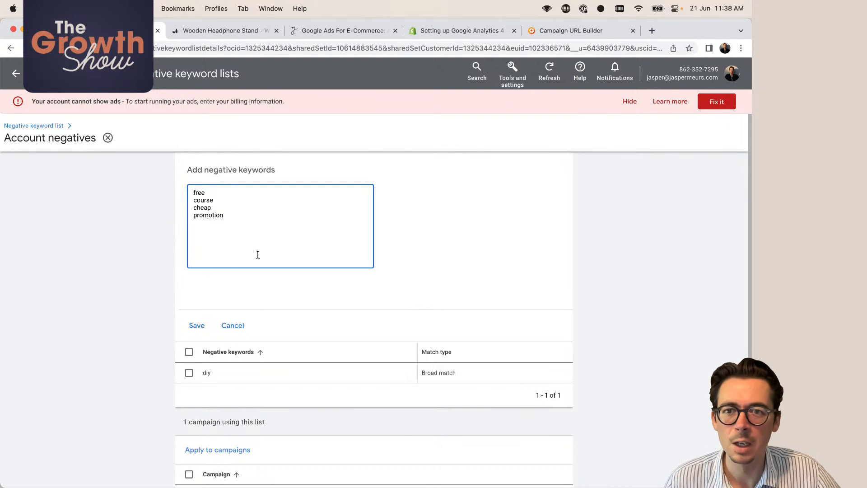
pyautogui.click(197, 325)
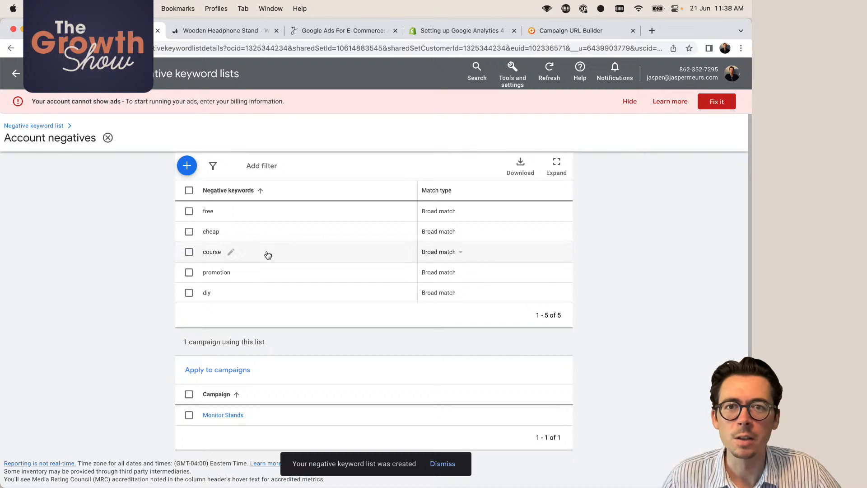
# - Return to the Desk Monitor Stands ad group and show its search keywords table
pyautogui.click(18, 73)
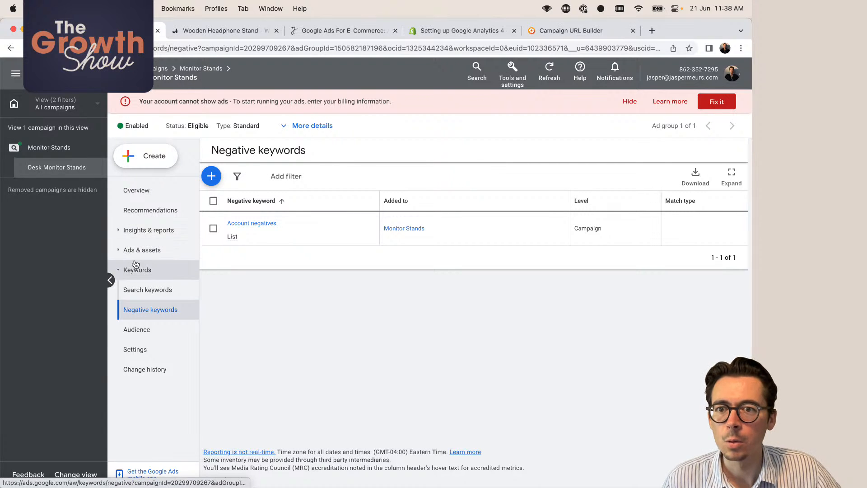
pyautogui.click(143, 291)
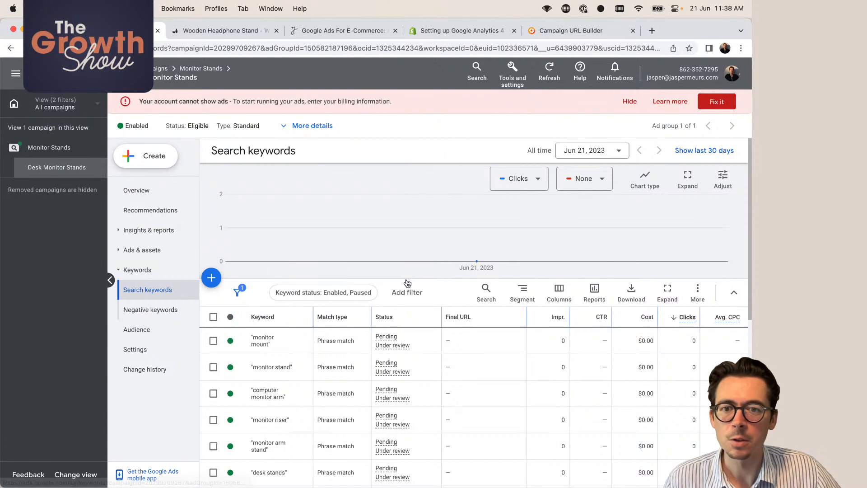
pyautogui.scroll(-1, 435, 289)
pyautogui.scroll(-3, 432, 289)
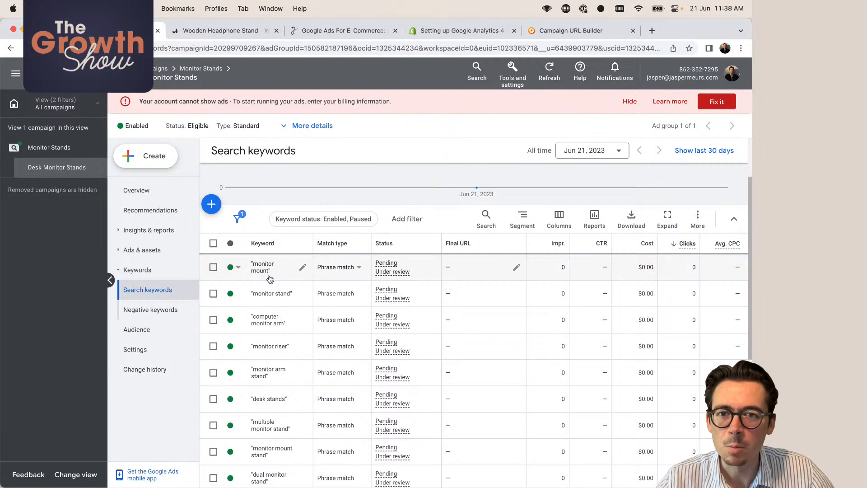
# - Try to remove the "monitor mount" keyword from the ad group, dismiss the error, and clear the keyword selection
pyautogui.click(213, 268)
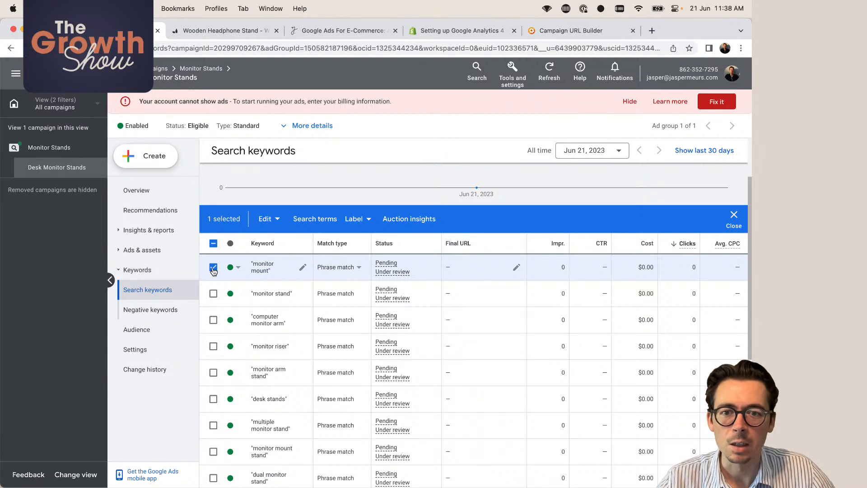
pyautogui.scroll(-3, 293, 312)
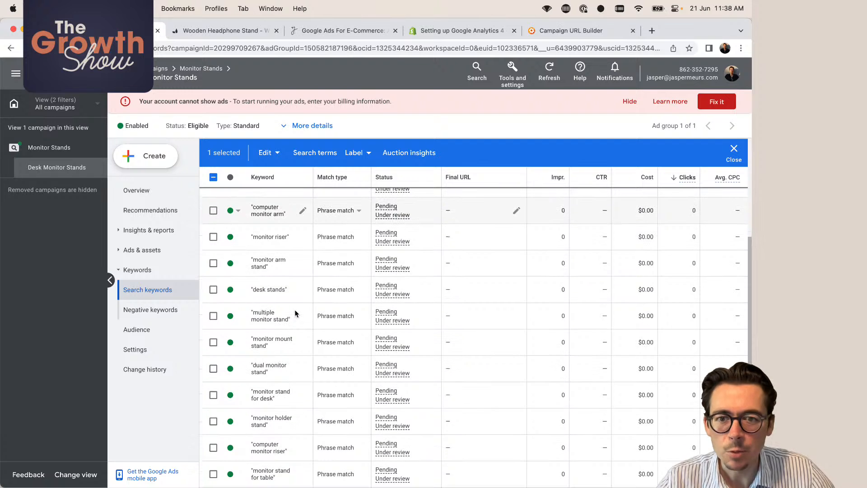
pyautogui.scroll(-2, 296, 313)
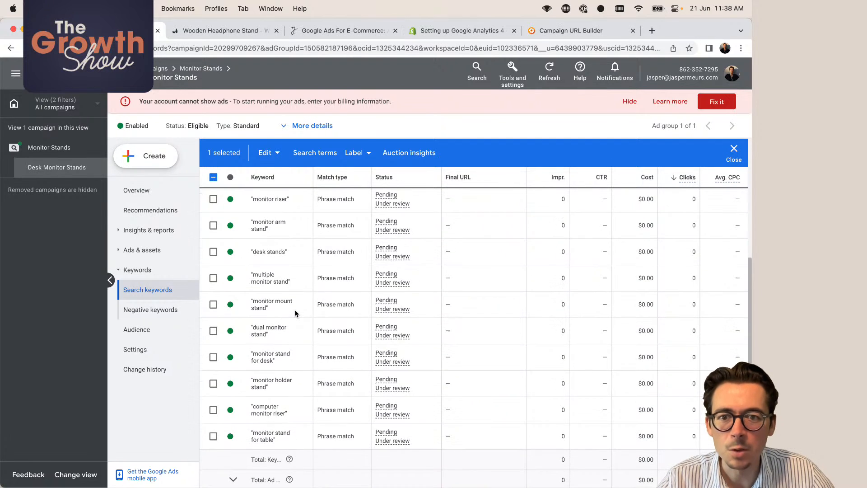
pyautogui.scroll(3, 296, 313)
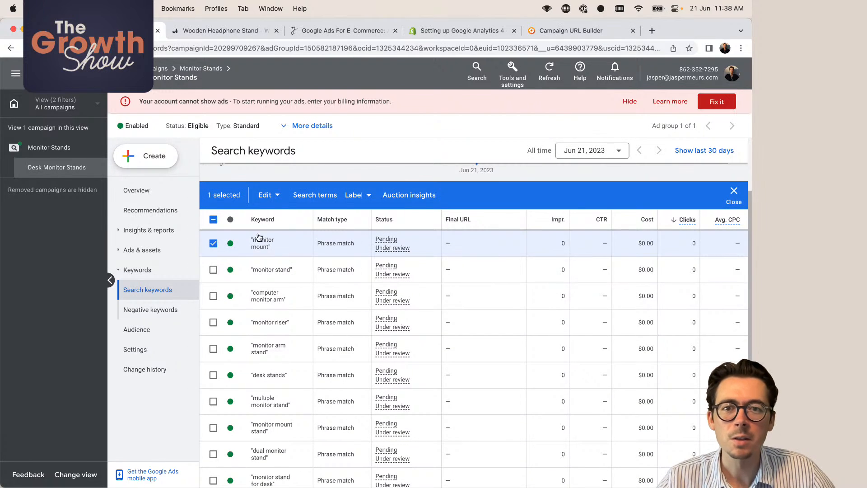
pyautogui.click(269, 194)
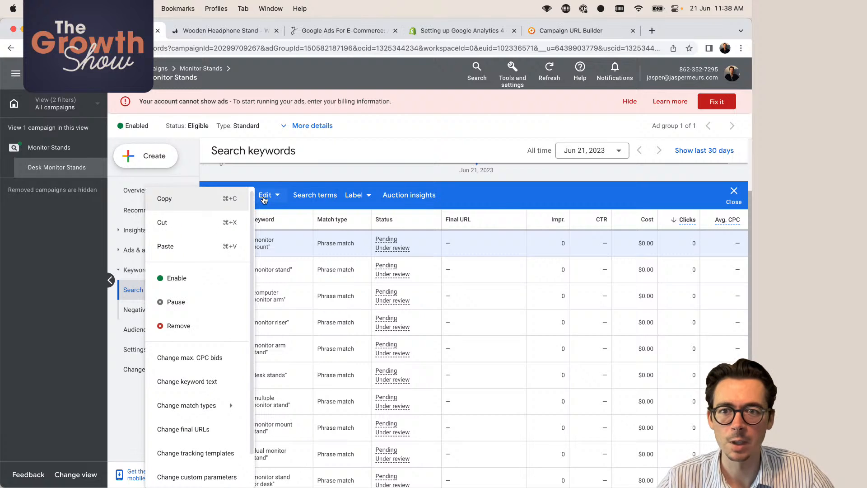
pyautogui.click(183, 327)
pyautogui.click(474, 308)
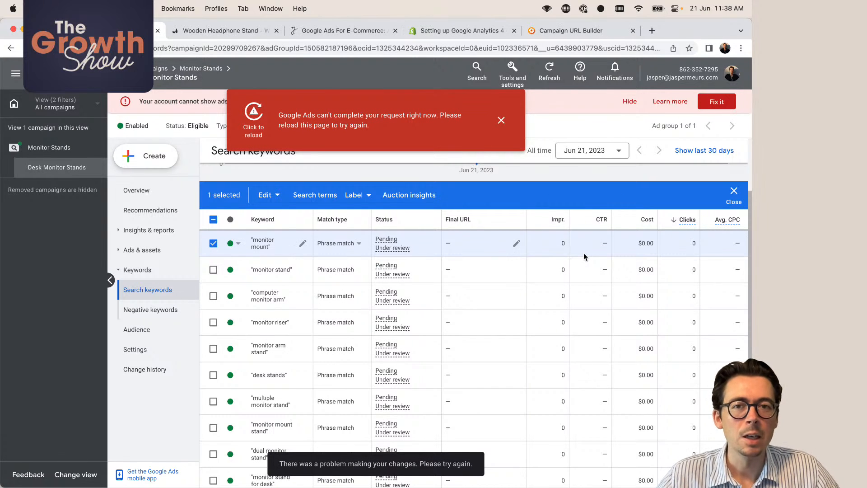
pyautogui.click(502, 120)
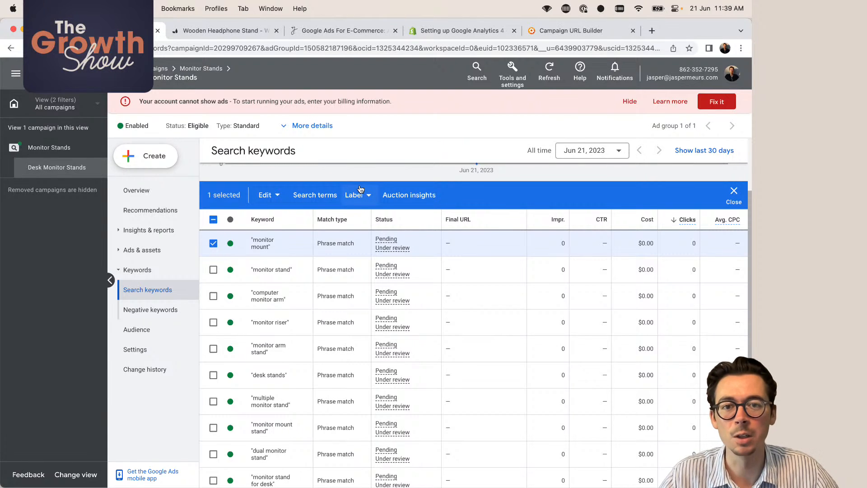
pyautogui.scroll(3, 377, 171)
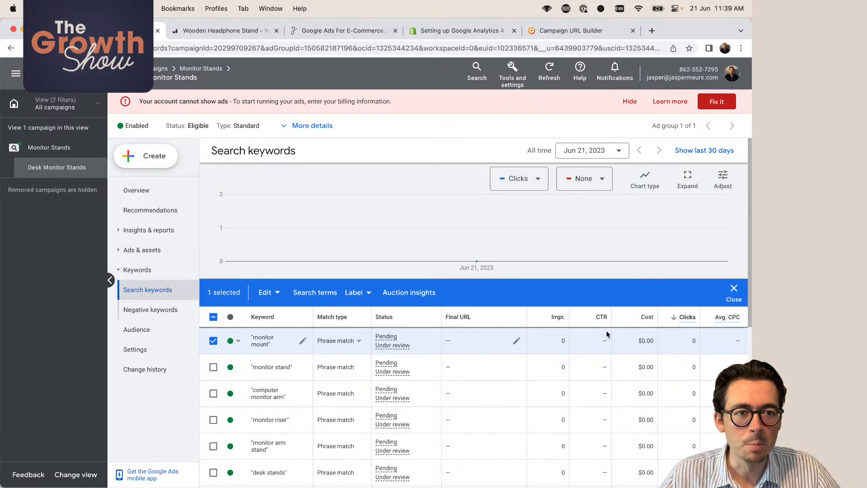
pyautogui.scroll(-2, 606, 334)
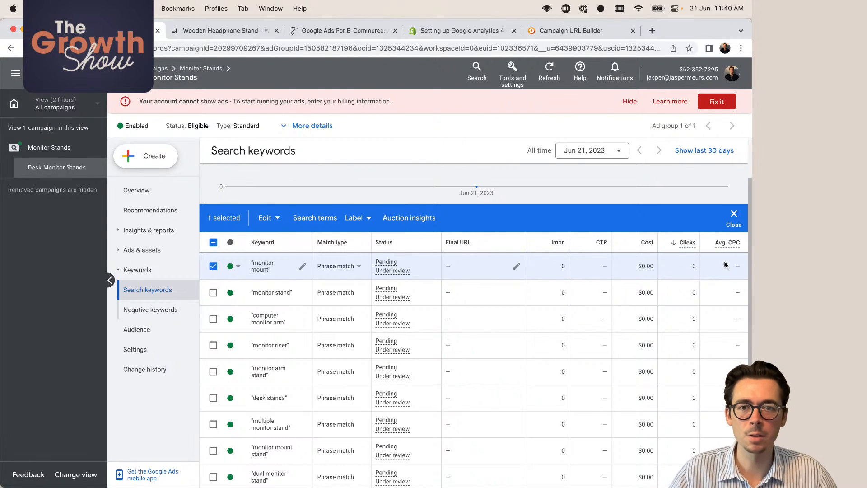
pyautogui.click(733, 215)
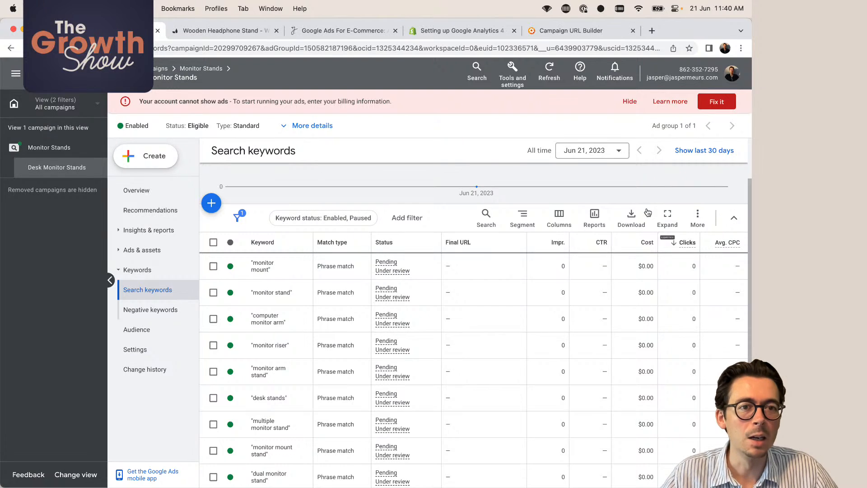
# - Start modifying the search keywords table's columns and add the Quality Score column
pyautogui.click(592, 220)
pyautogui.click(591, 220)
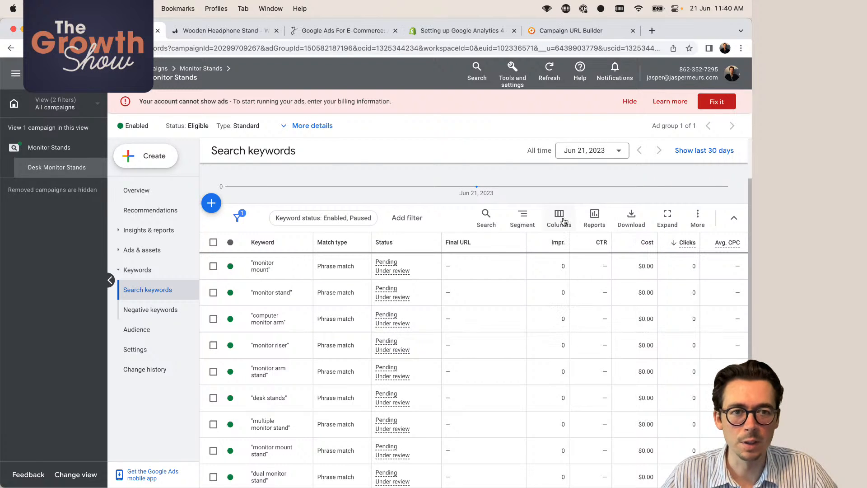
pyautogui.click(562, 219)
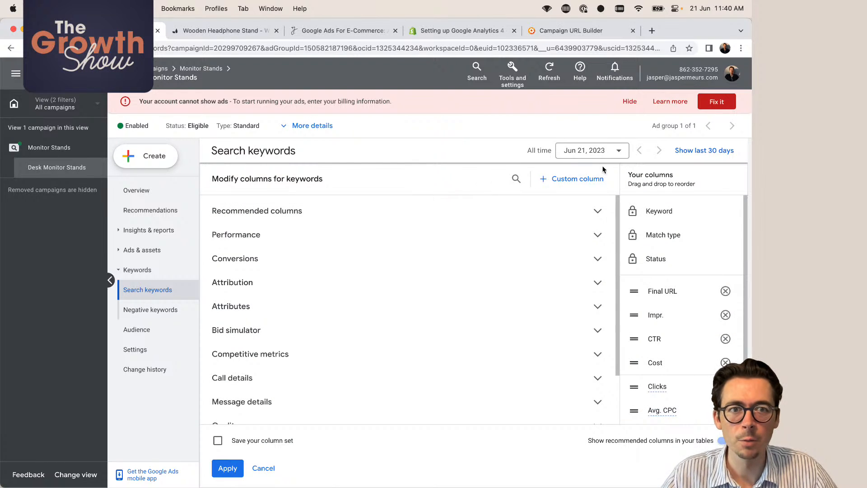
pyautogui.click(516, 179)
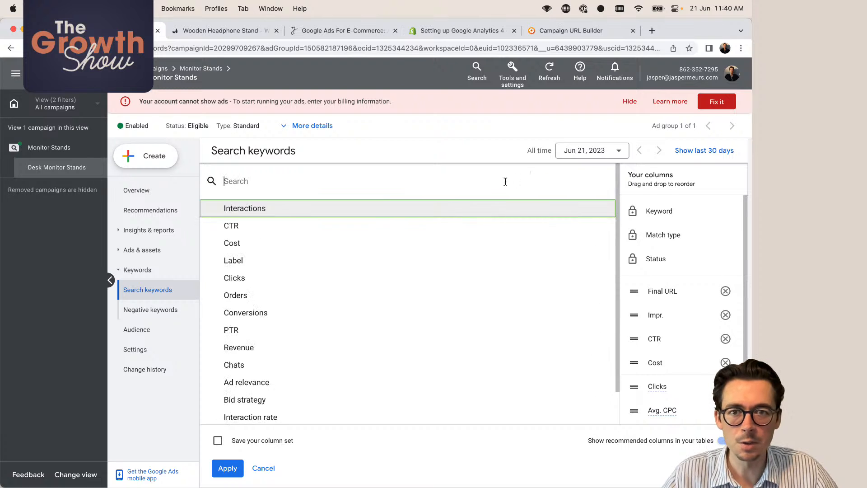
pyautogui.write('QS')
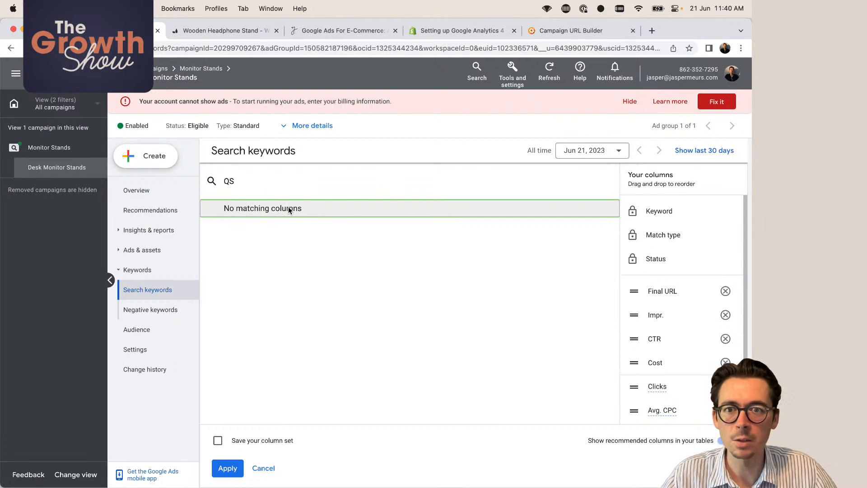
pyautogui.press('BackSpace')
pyautogui.write('ual')
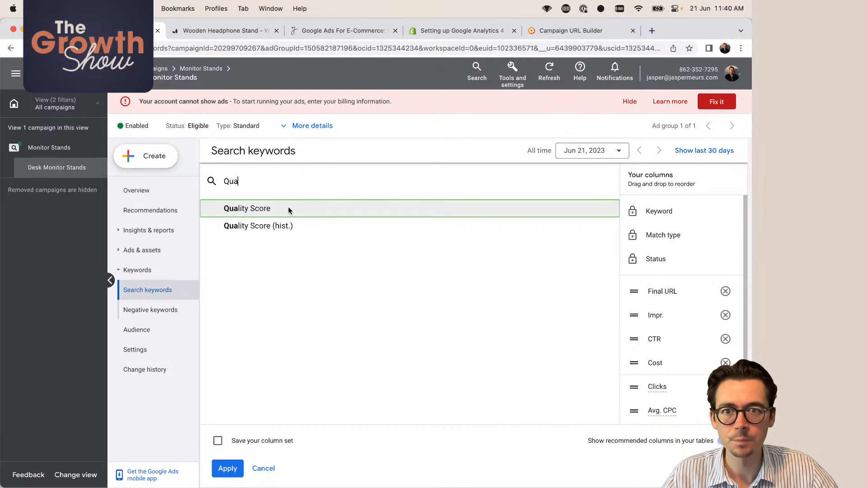
pyautogui.click(262, 209)
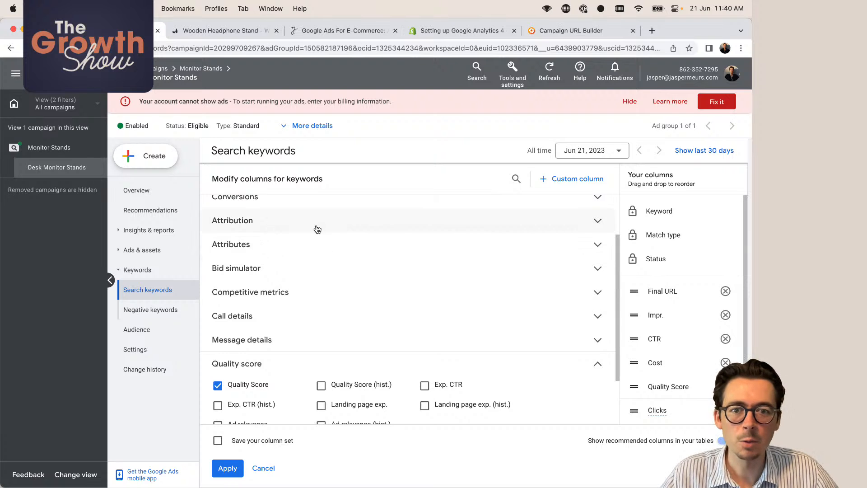
# - Add the Impr. (Top) % and Impr. (Abs. Top) % columns to the keyword column set
pyautogui.click(516, 179)
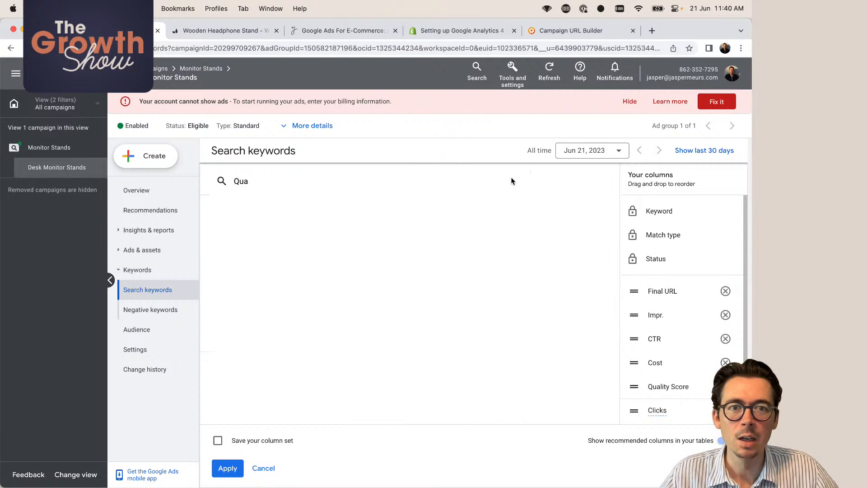
pyautogui.press('BackSpace')
pyautogui.press('BackSpace')
pyautogui.press('BackSpace')
pyautogui.write('top')
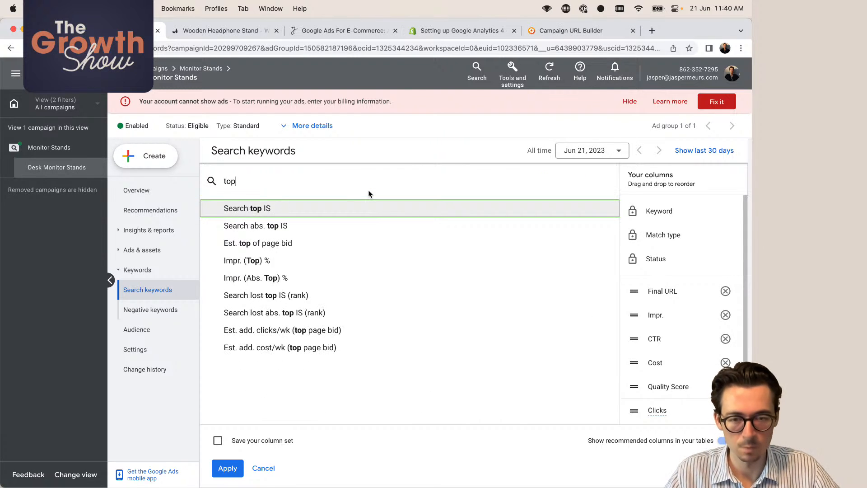
pyautogui.click(262, 261)
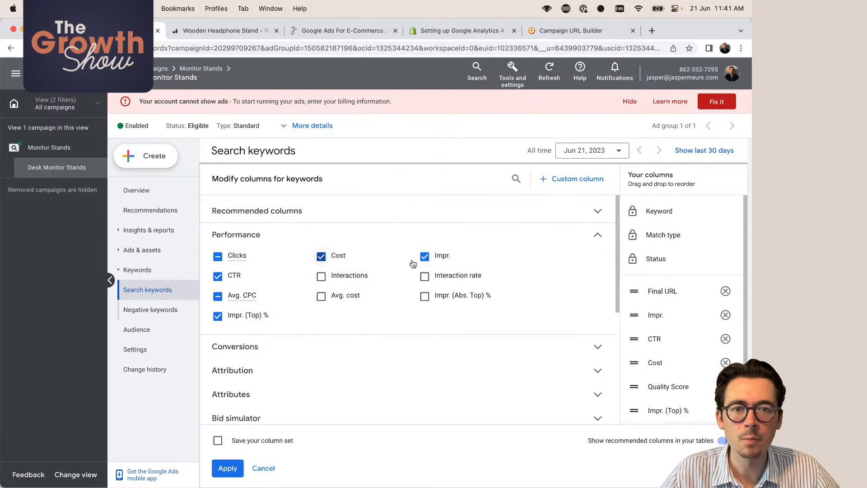
pyautogui.click(424, 296)
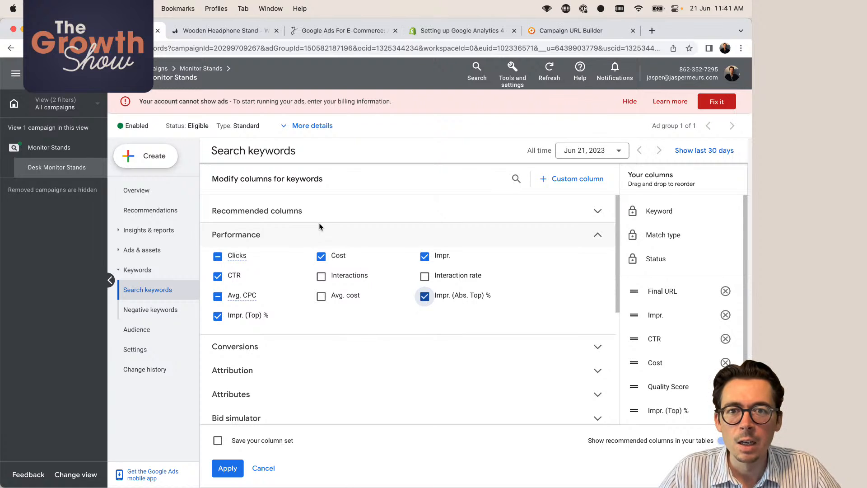
# - Find the conversion metrics and add the Conversions column to the keyword column set
pyautogui.click(516, 178)
pyautogui.write('top')
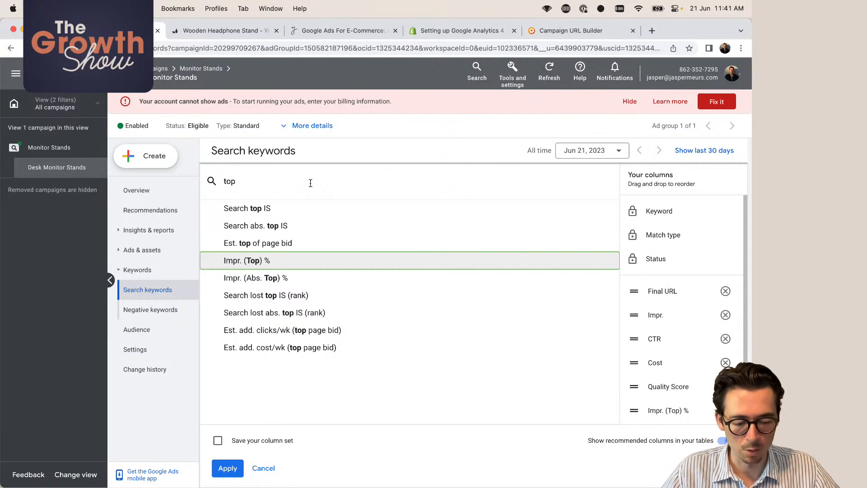
pyautogui.press('BackSpace')
pyautogui.press('BackSpace')
pyautogui.press('BackSpace')
pyautogui.write('conver')
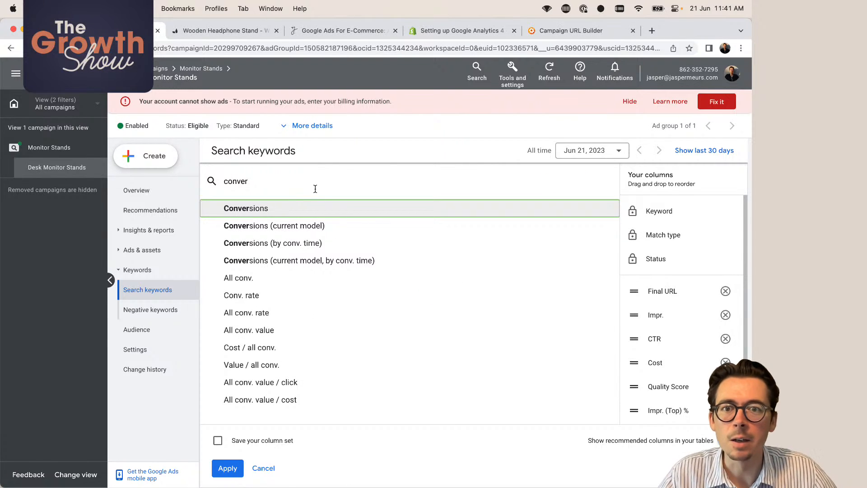
pyautogui.click(261, 209)
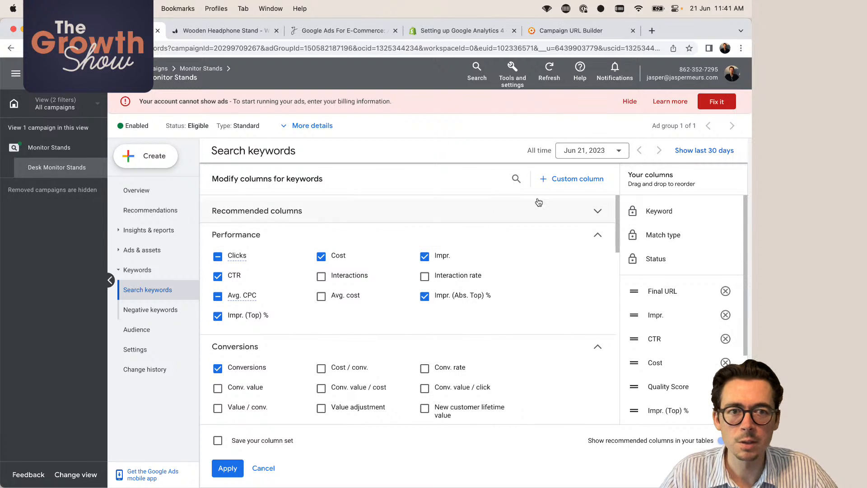
# - Look up a revenue or conversion value metric and add the All conv. value column to the keyword column set
pyautogui.click(516, 179)
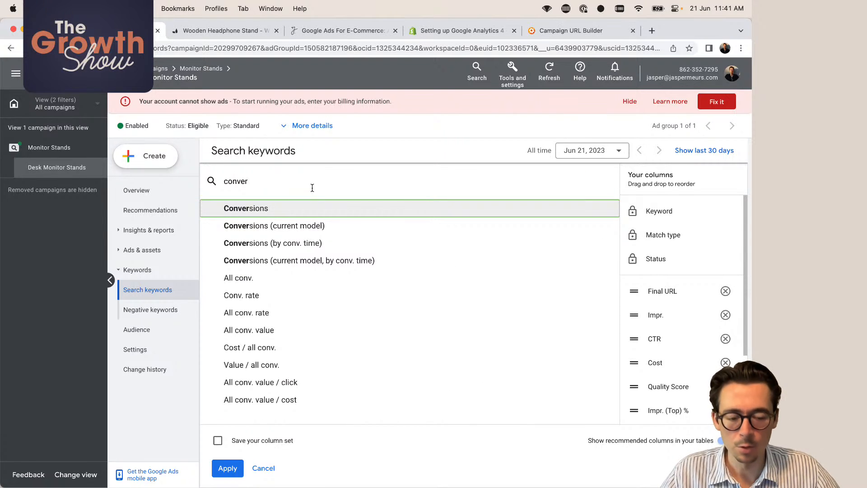
pyautogui.press('BackSpace')
pyautogui.press('BackSpace')
pyautogui.press('BackSpace')
pyautogui.press('BackSpace')
pyautogui.press('BackSpace')
pyautogui.press('BackSpace')
pyautogui.write('re')
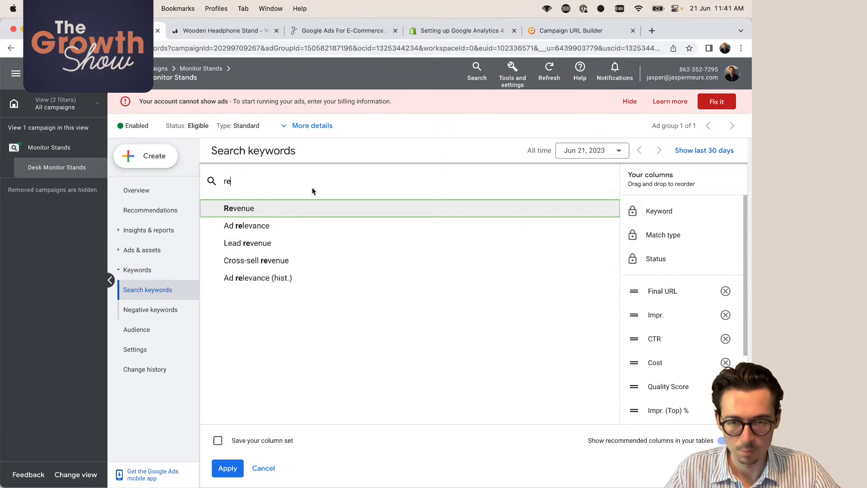
pyautogui.write('v')
pyautogui.press('BackSpace')
pyautogui.press('BackSpace')
pyautogui.press('BackSpace')
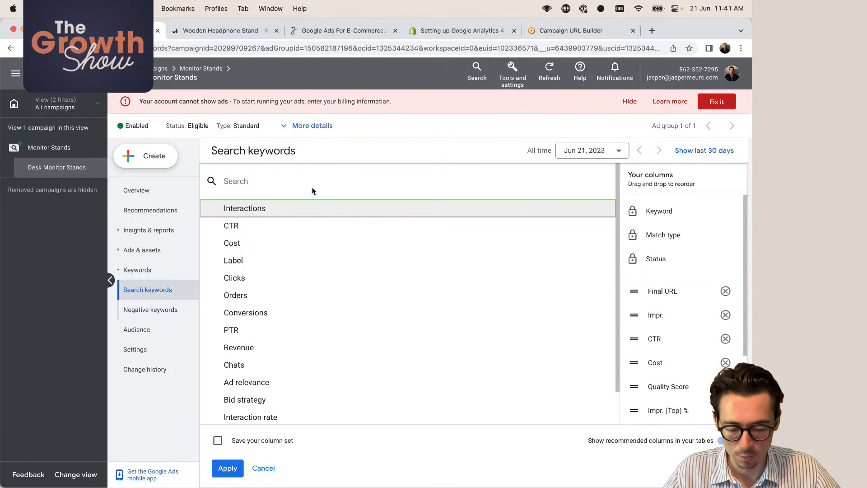
pyautogui.write('conver')
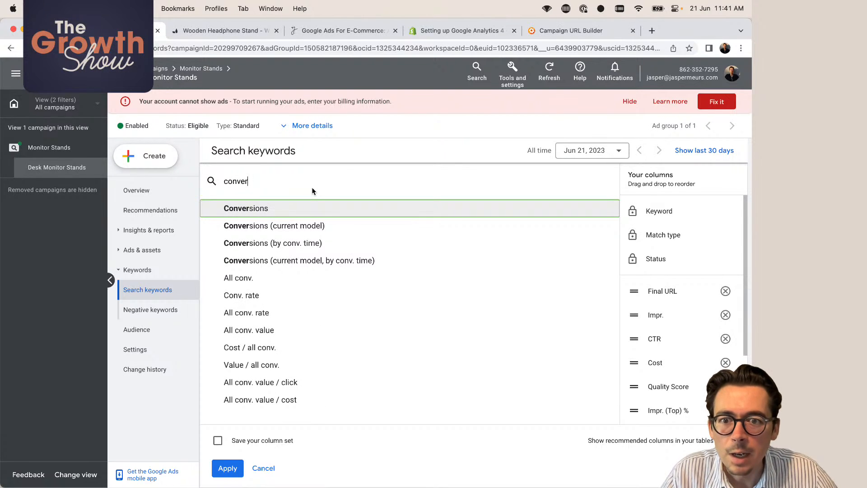
pyautogui.click(266, 331)
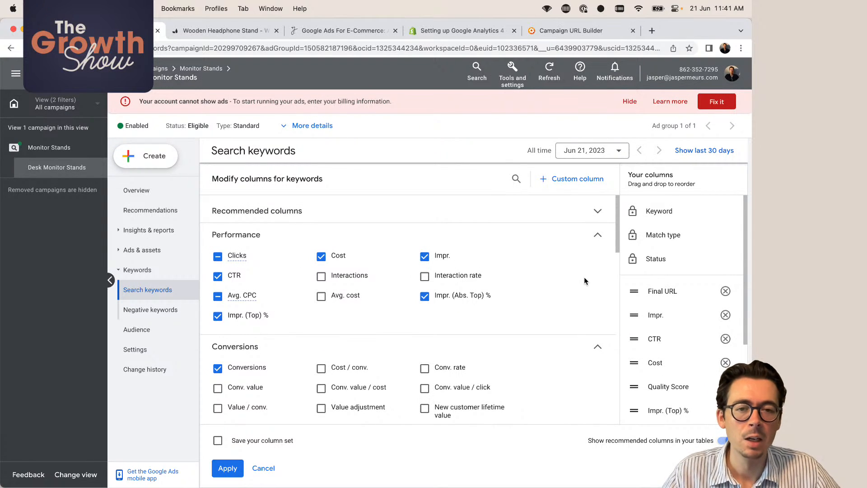
# - Add the Cost / all conv. column and apply the modified column set to the keywords table
pyautogui.click(516, 179)
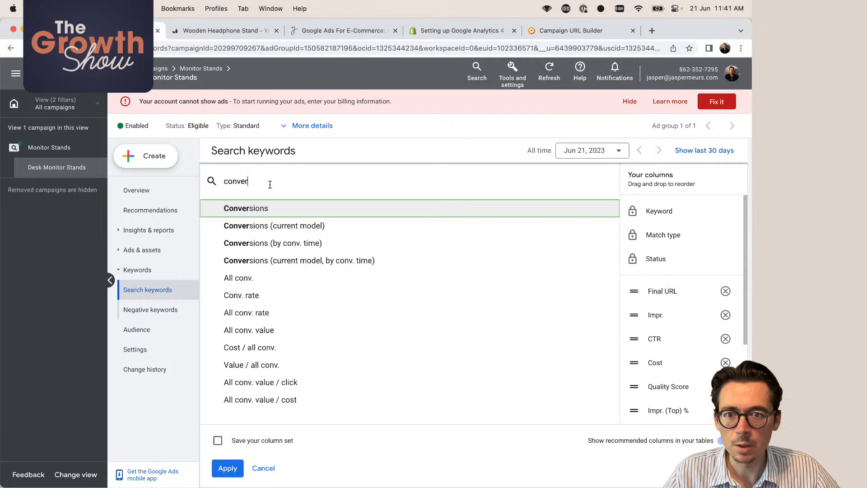
pyautogui.click(251, 351)
pyautogui.click(228, 468)
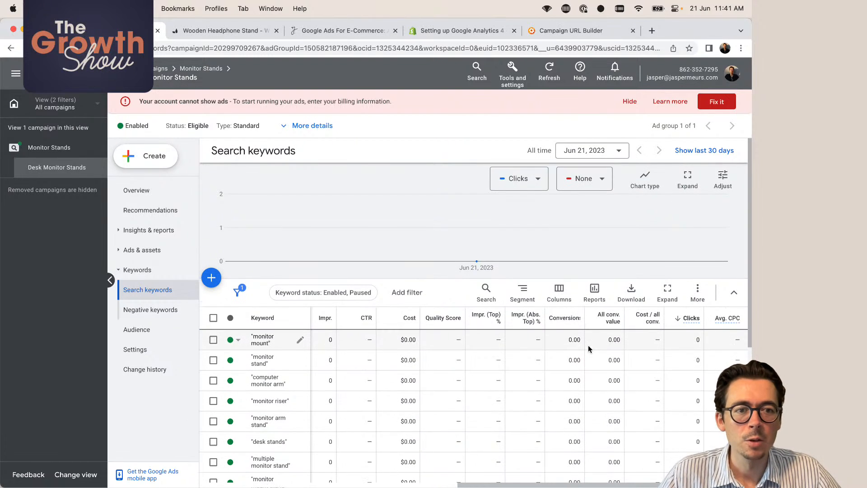
pyautogui.hscroll(1, 587, 343)
pyautogui.scroll(-1, 695, 332)
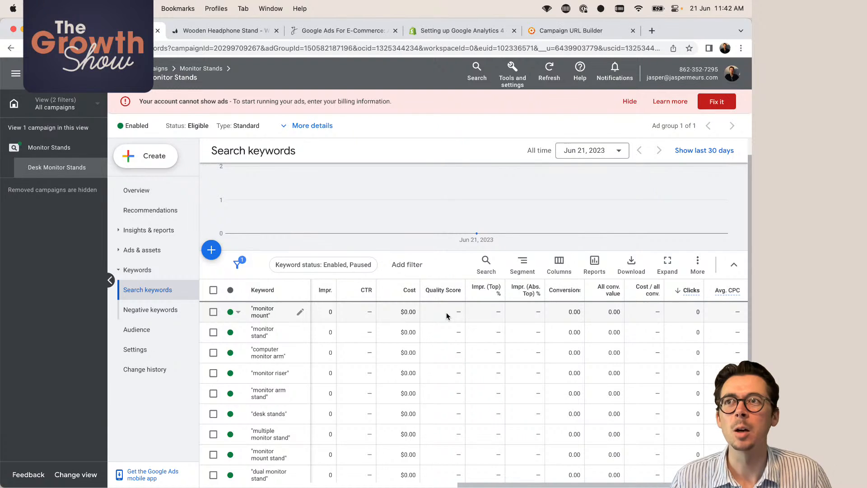
# - Search Google in a new browser tab for "google ads ad rank formula", then return to the Google Ads keywords table
pyautogui.click(651, 31)
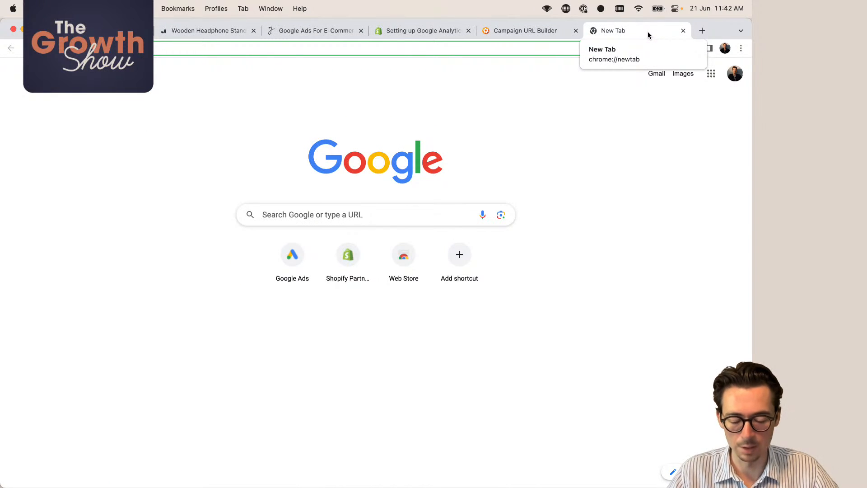
pyautogui.write('google ads')
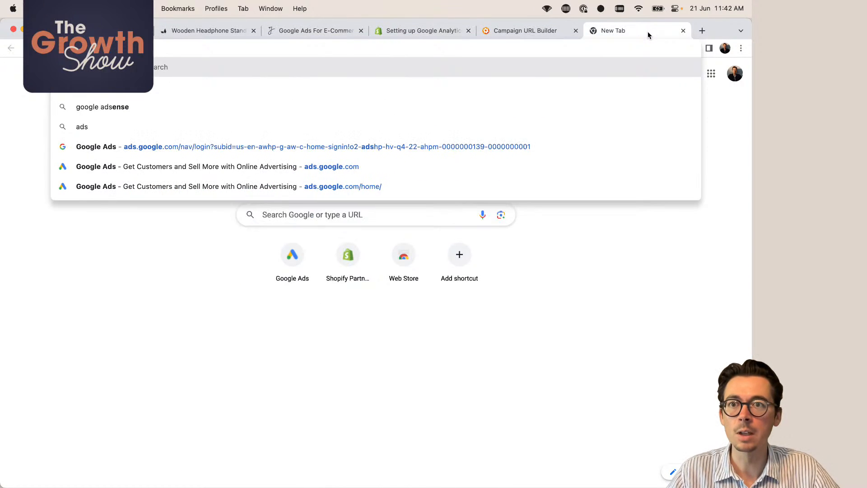
pyautogui.write(' ad rank formu')
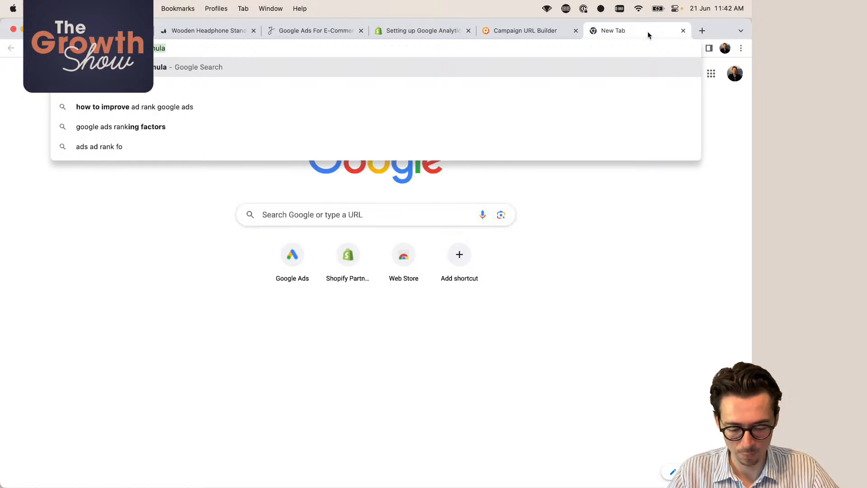
pyautogui.press('Return')
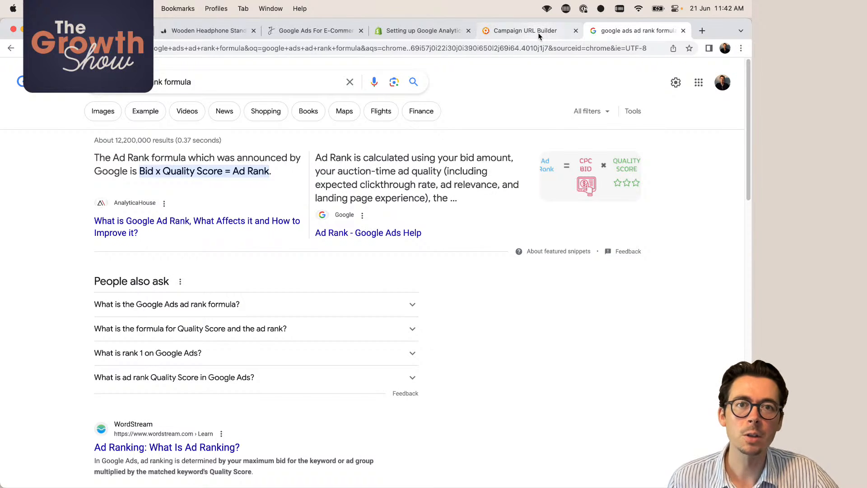
pyautogui.click(113, 31)
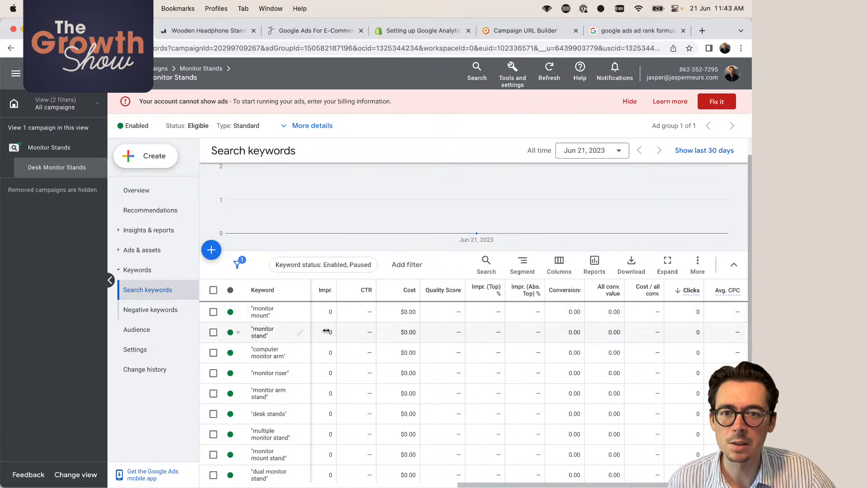
# - Switch to the Grovemade store, browse the Notebooks collection and open the black Matte Notebook product page
pyautogui.click(203, 30)
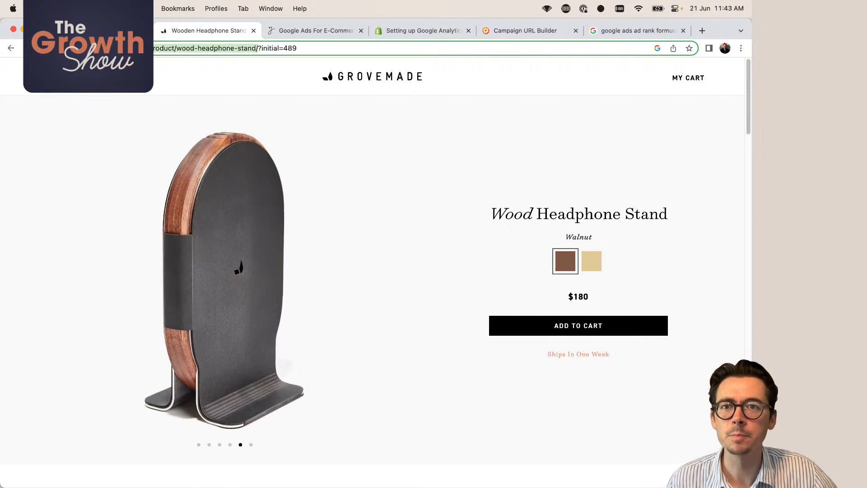
pyautogui.click(49, 77)
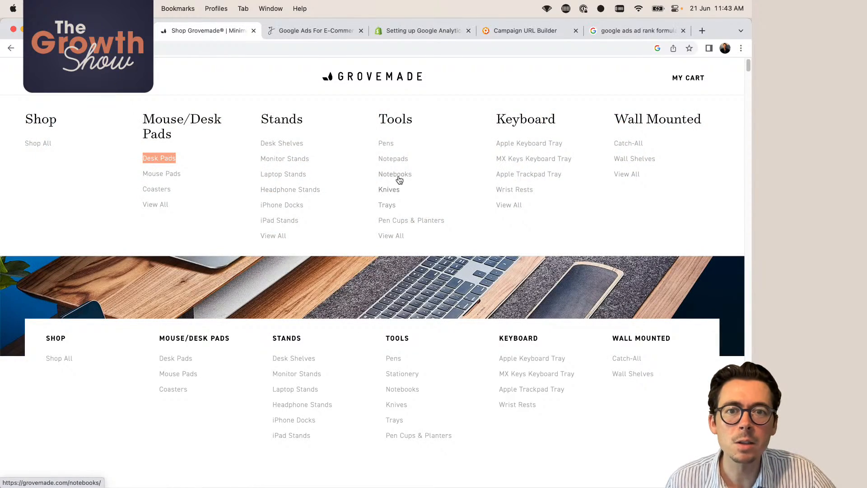
pyautogui.click(399, 179)
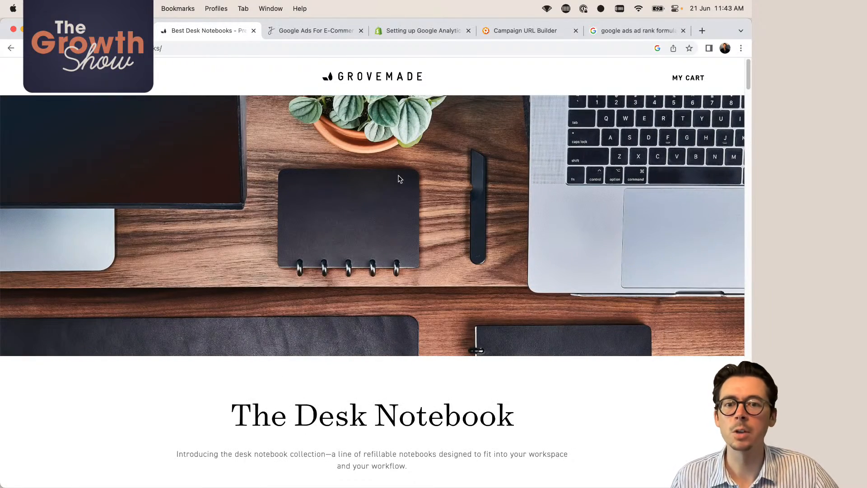
pyautogui.scroll(-4, 345, 180)
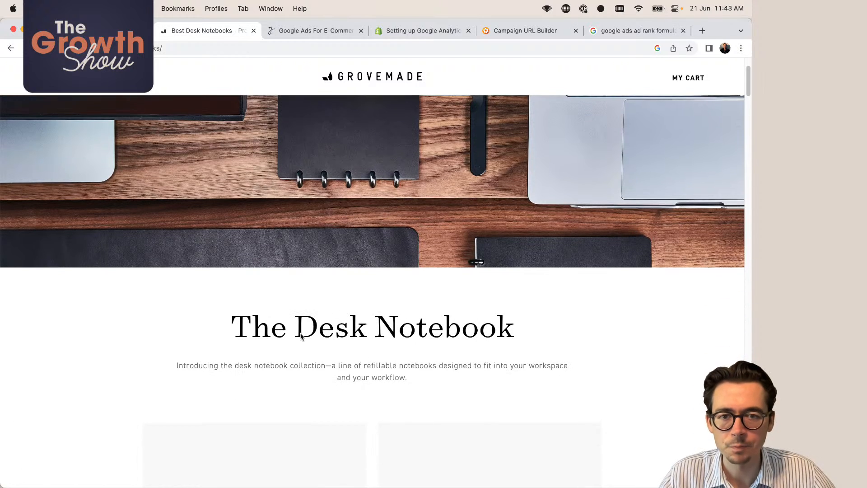
pyautogui.scroll(-10, 313, 278)
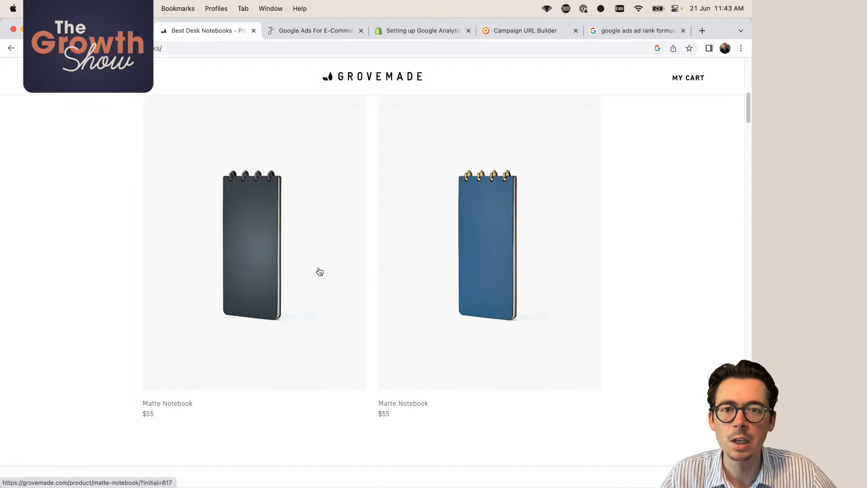
pyautogui.click(267, 217)
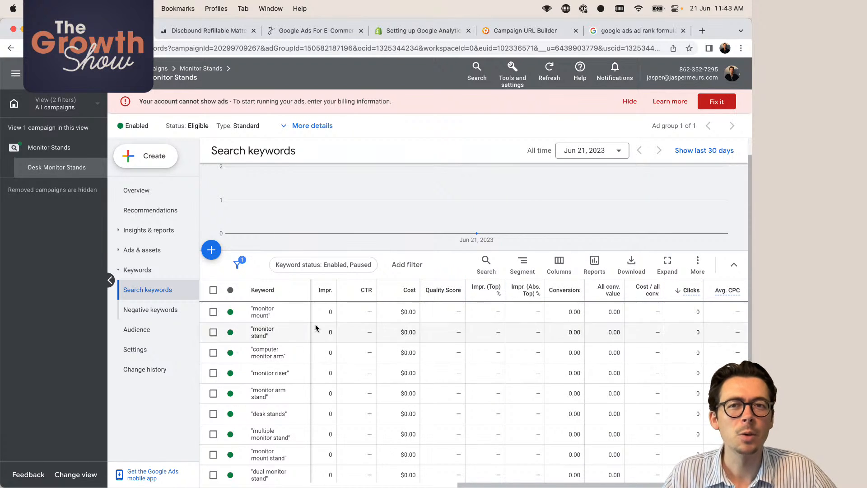
# - Review the Grovemade store's product categories, including Monitor Stands, and switch back to the Google Ads keywords table
pyautogui.click(197, 30)
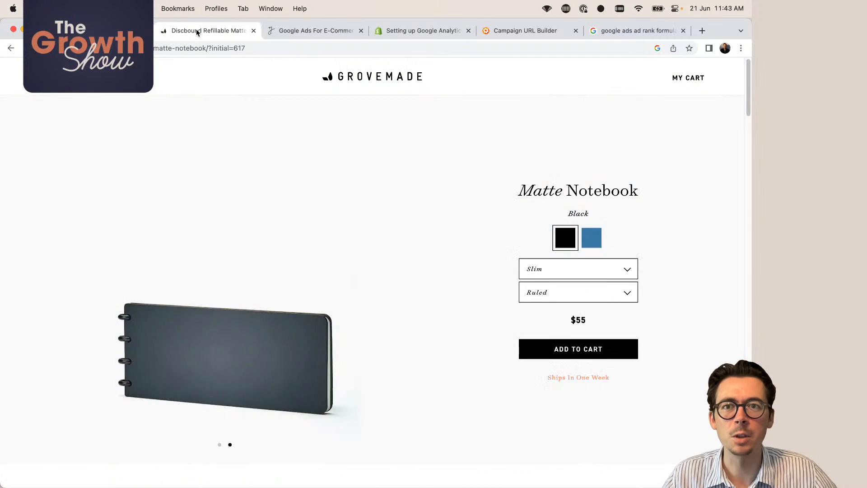
pyautogui.moveTo(216, 149)
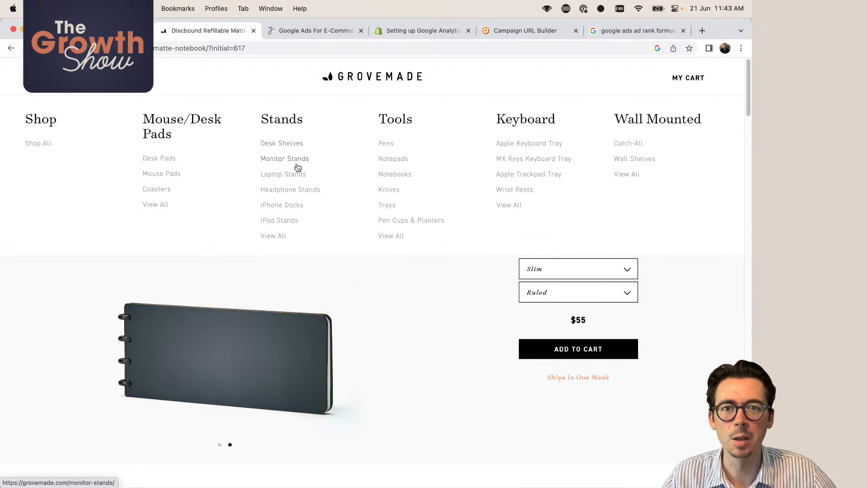
pyautogui.click(110, 31)
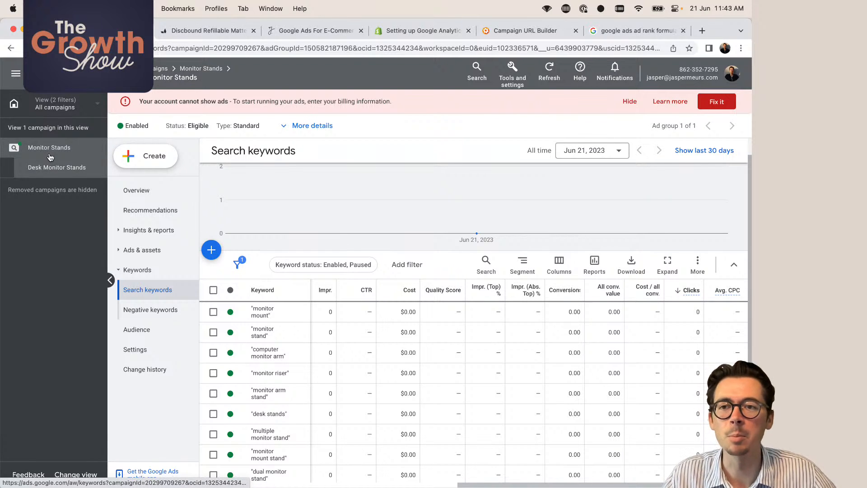
# - Review the Desk Monitor Stands search keywords, check the ad group's Ads page, and return to the search keywords table
pyautogui.moveTo(63, 192)
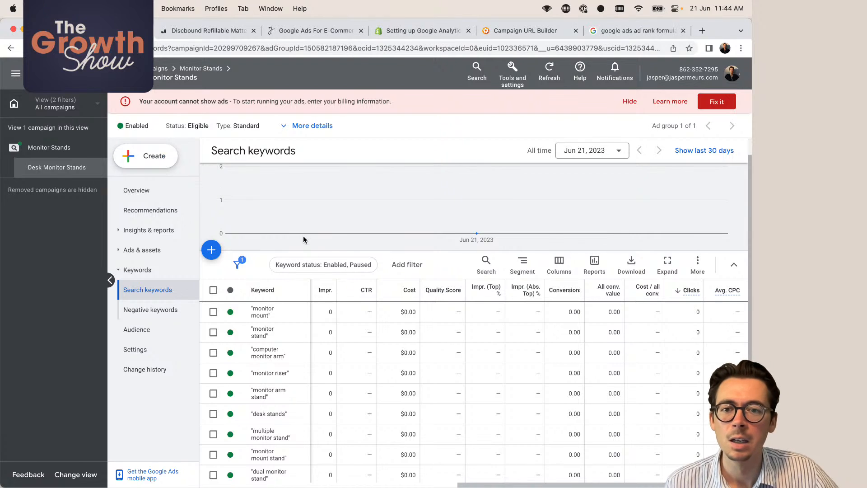
pyautogui.scroll(-2, 302, 234)
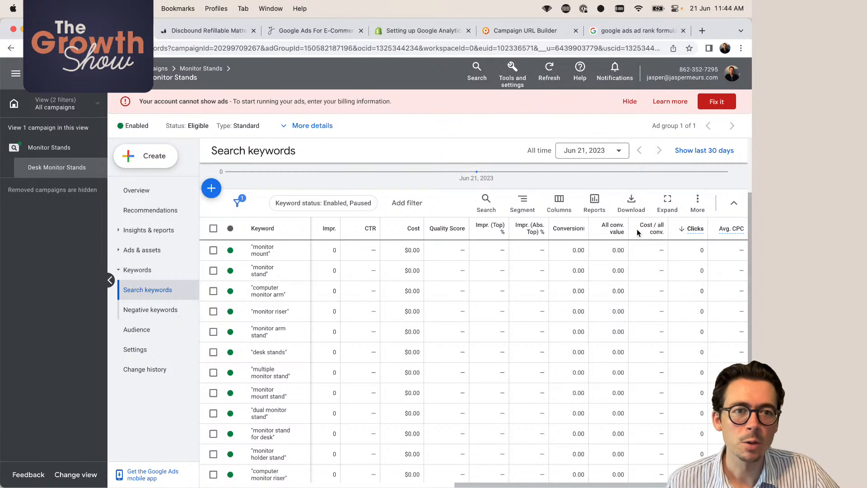
pyautogui.scroll(-2, 301, 348)
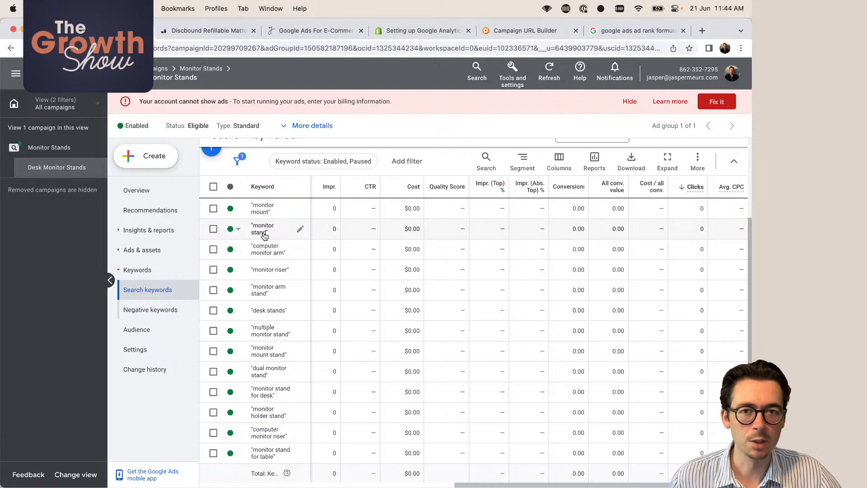
pyautogui.scroll(-1, 285, 246)
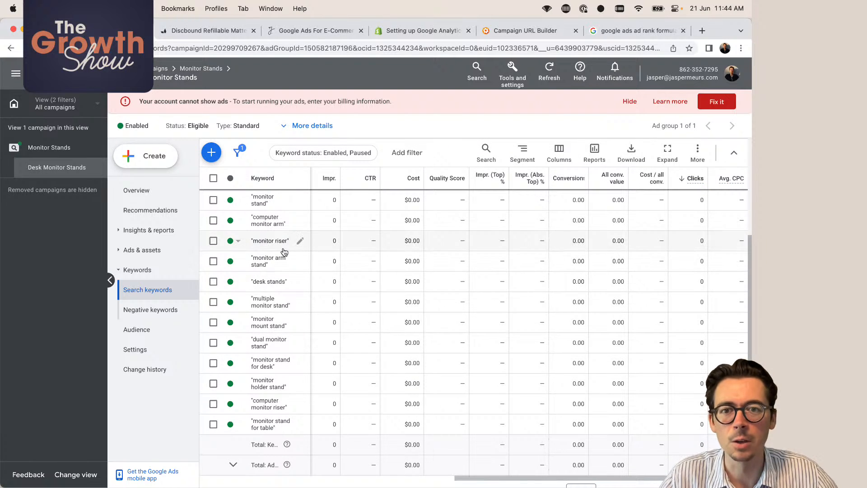
pyautogui.scroll(1, 284, 251)
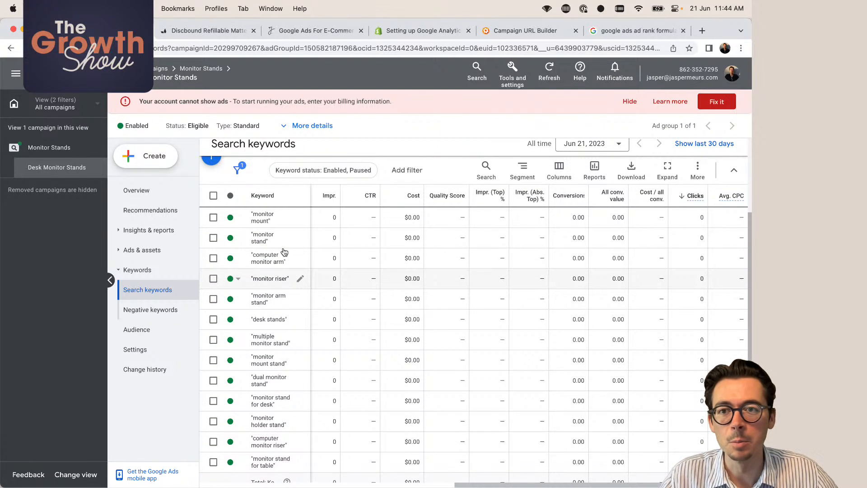
pyautogui.click(148, 249)
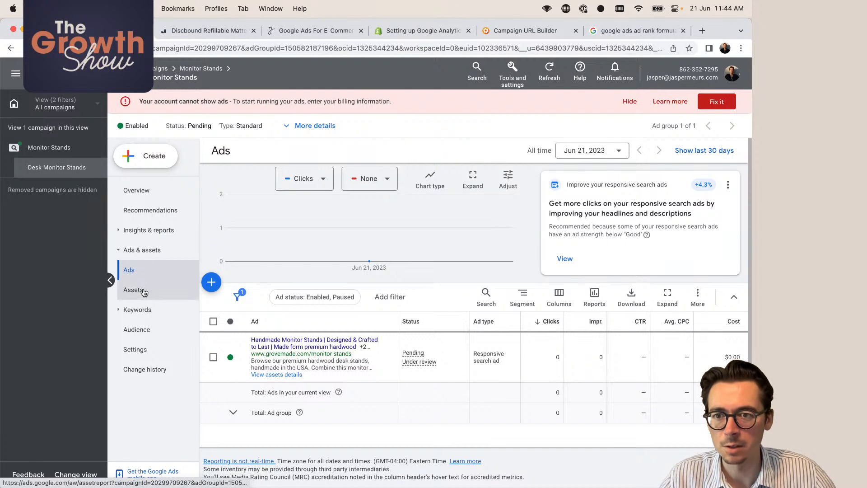
pyautogui.click(146, 314)
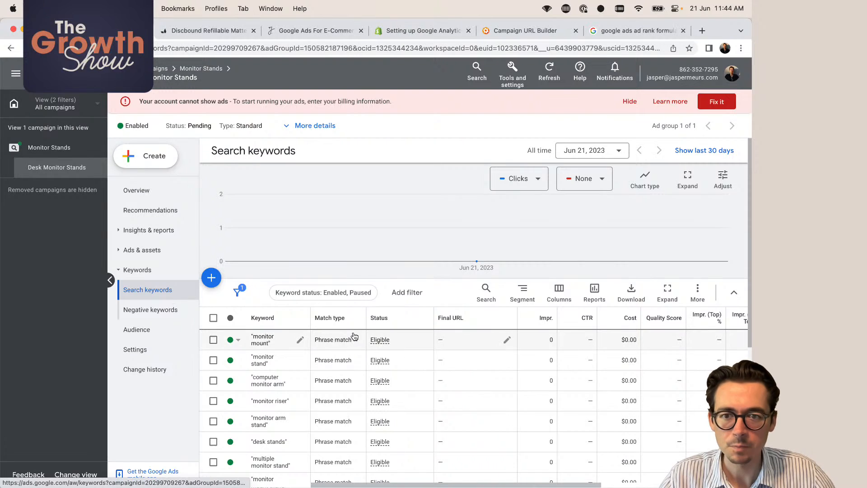
# - Try to permanently remove the "monitor mount" keyword from the ad group, then clear its selection
pyautogui.scroll(-10, 352, 316)
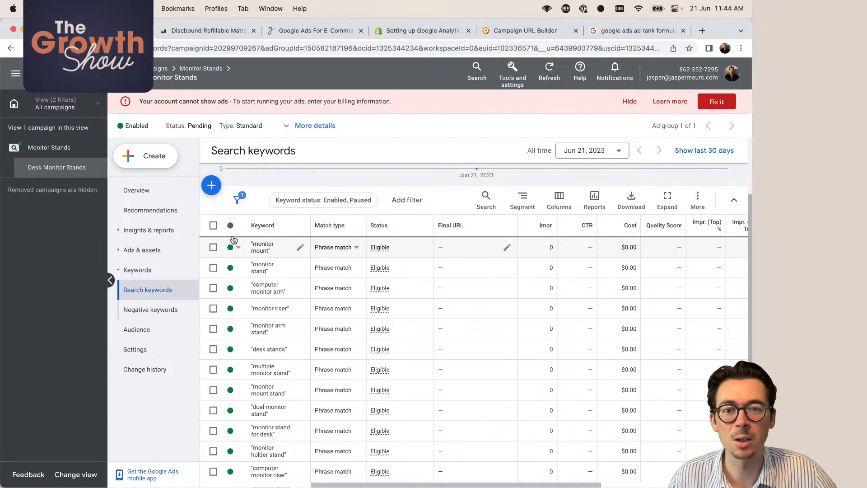
pyautogui.click(213, 248)
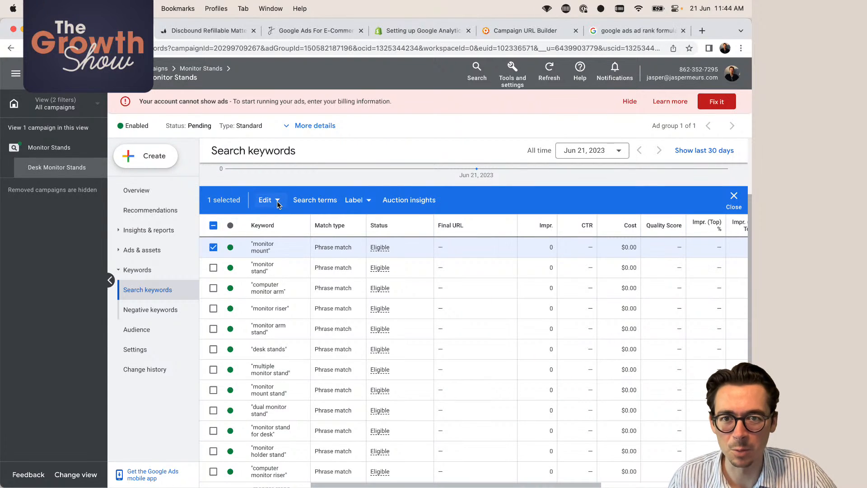
pyautogui.click(276, 200)
pyautogui.click(183, 326)
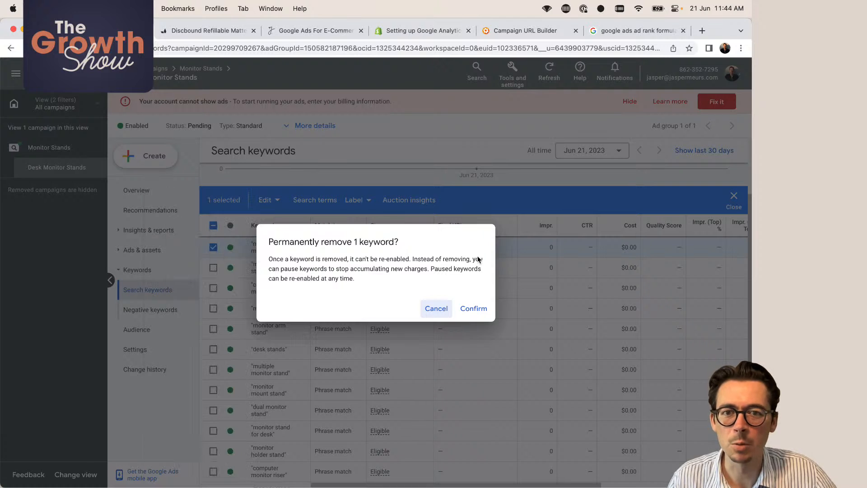
pyautogui.click(473, 307)
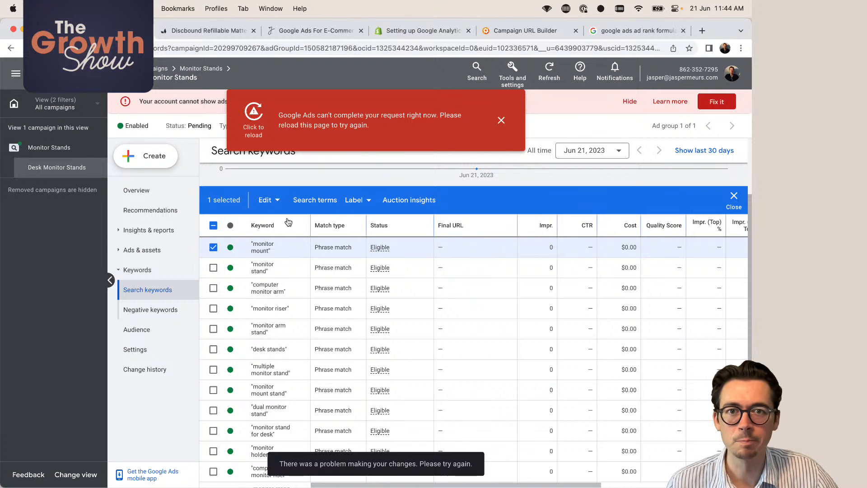
pyautogui.click(501, 120)
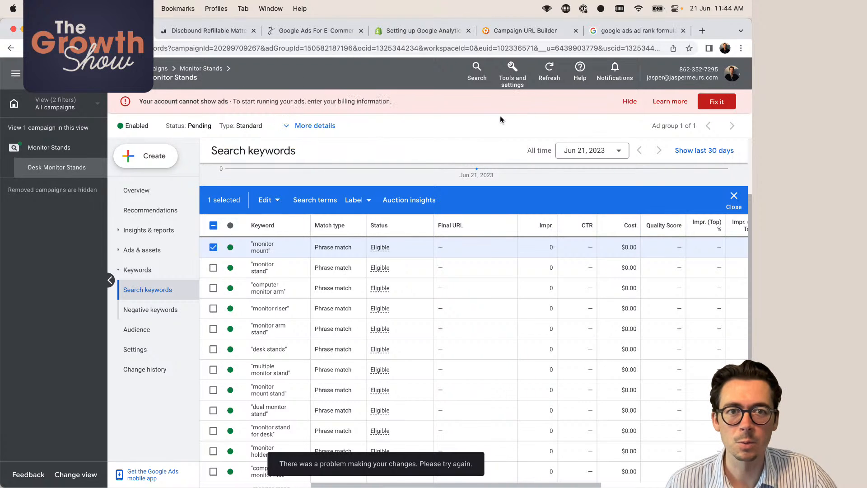
pyautogui.click(213, 247)
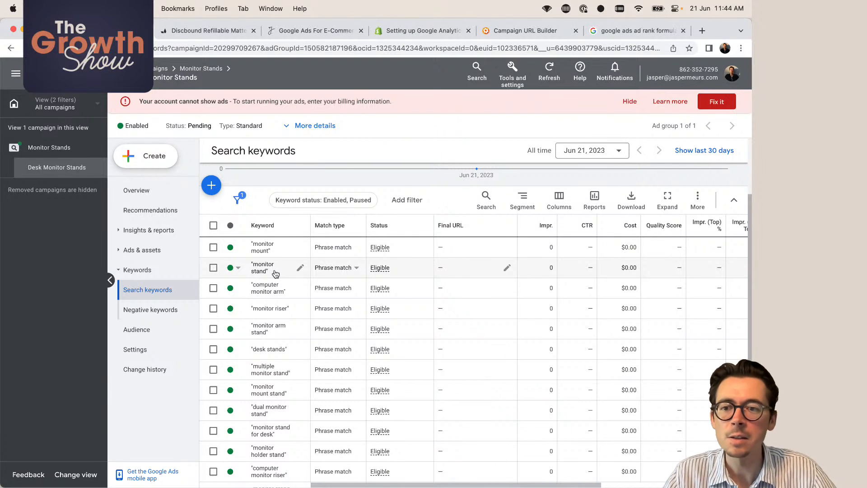
# - Open the Ads page, read the e-commerce guide's passages on campaign relevance and CTR in the browser, and return to Google Ads
pyautogui.click(152, 250)
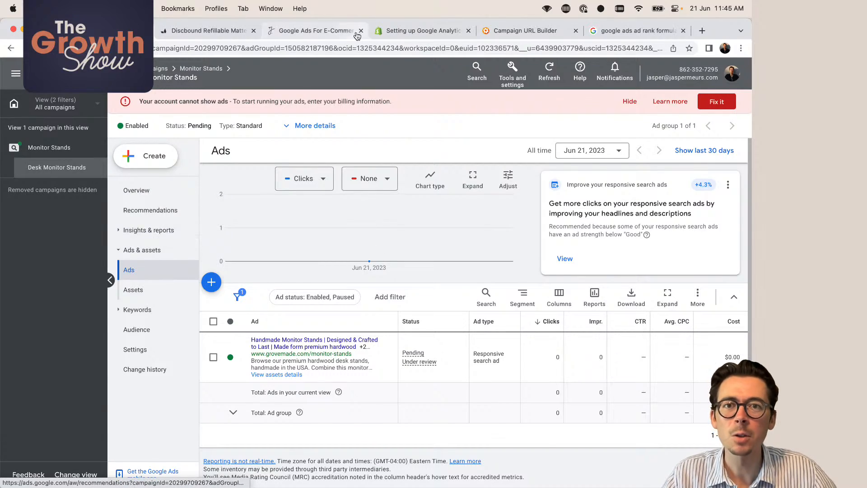
pyautogui.click(335, 31)
pyautogui.scroll(5, 330, 249)
pyautogui.scroll(20, 331, 249)
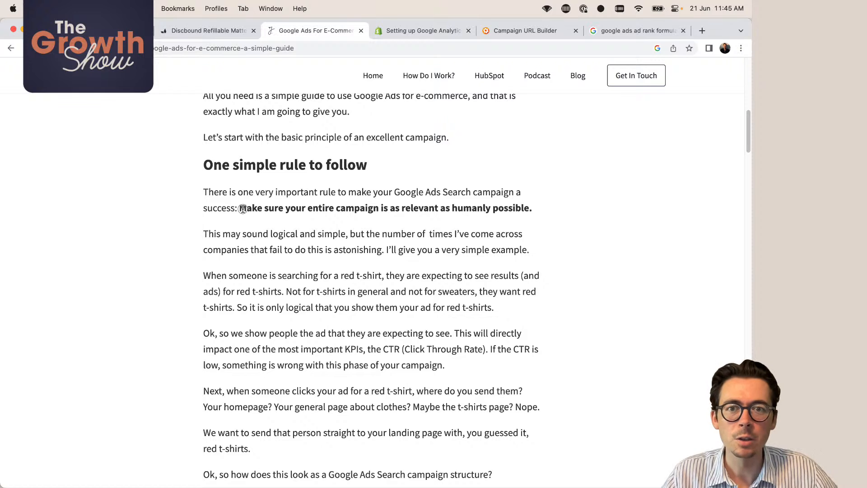
pyautogui.moveTo(239, 209); pyautogui.dragTo(533, 211)
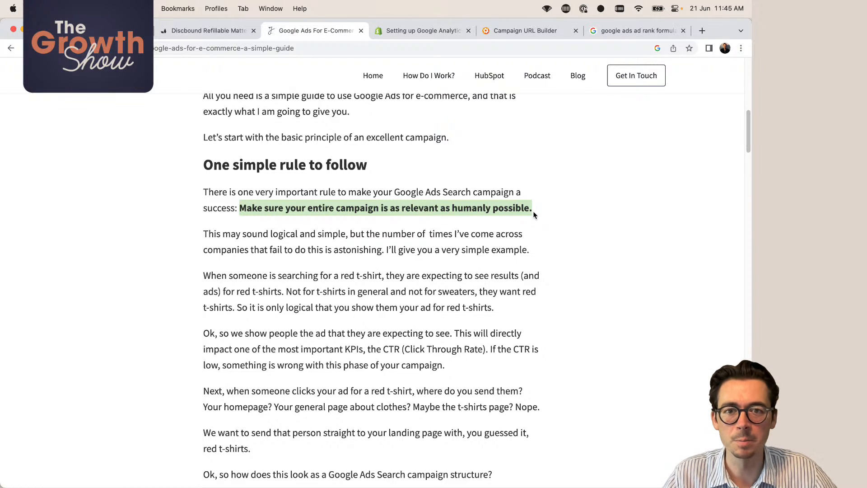
pyautogui.click(262, 388)
pyautogui.scroll(-3, 265, 386)
pyautogui.scroll(-1, 302, 298)
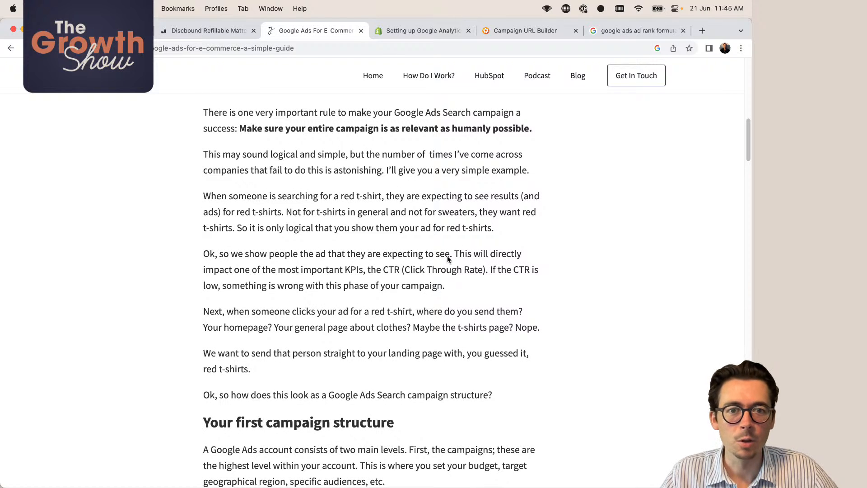
pyautogui.moveTo(451, 255); pyautogui.dragTo(483, 268)
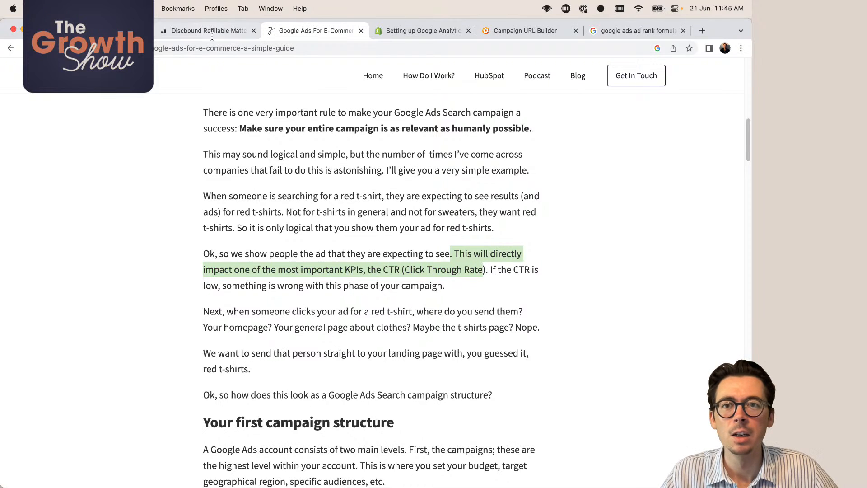
pyautogui.click(119, 31)
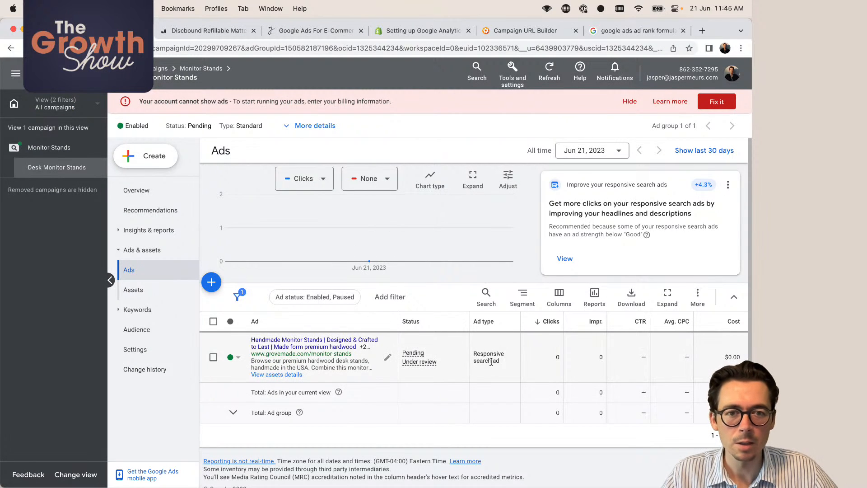
# - Open the search keywords table and examine its performance columns from impressions through Cost / all conv. and clicks
pyautogui.click(163, 310)
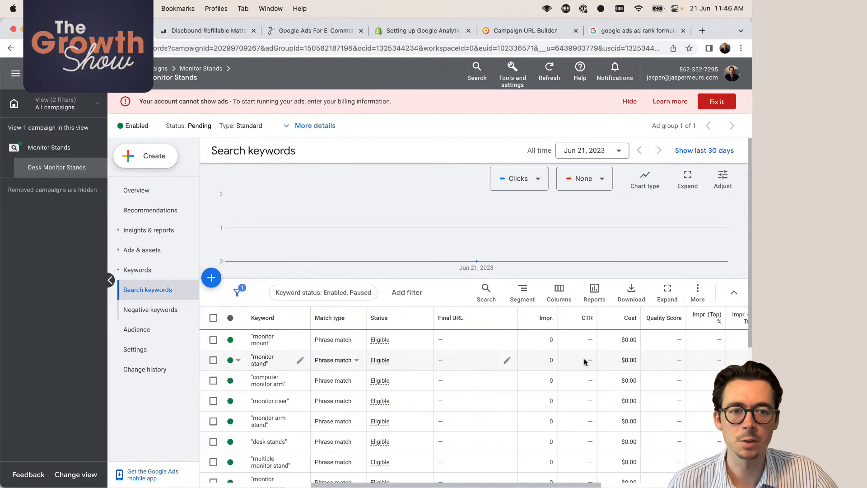
pyautogui.hscroll(5, 655, 360)
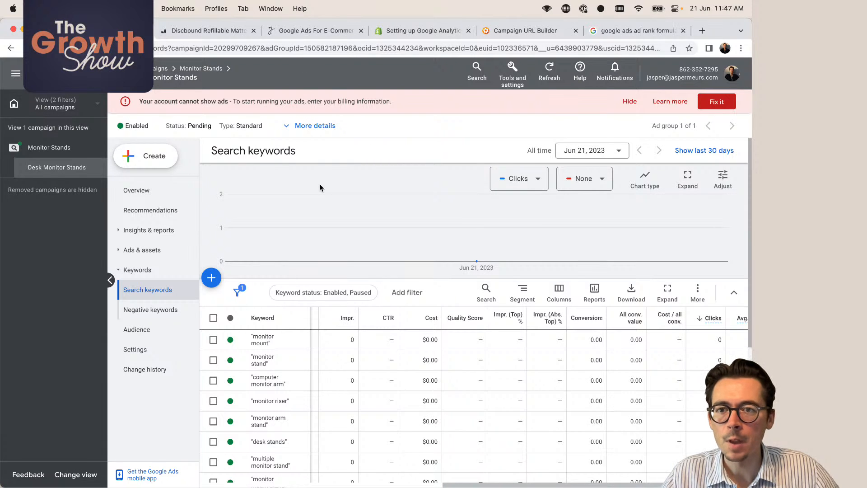
pyautogui.scroll(-3, 327, 266)
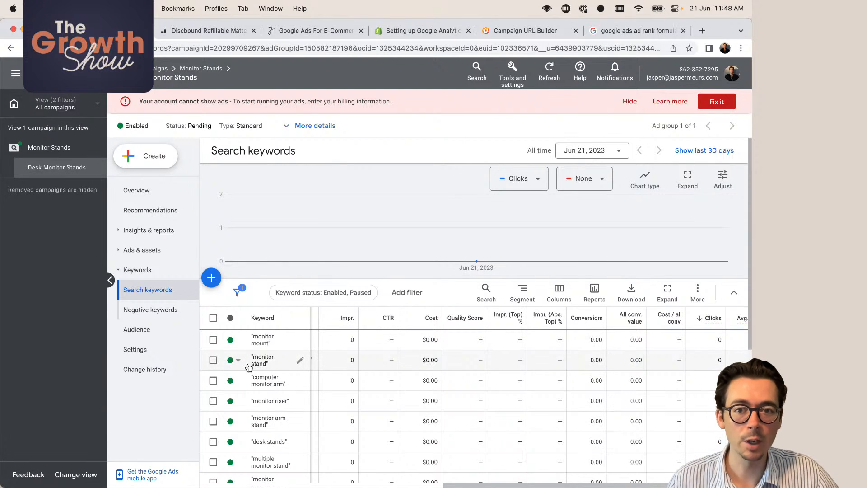
# - View the search terms report for the "monitor stand" keyword
pyautogui.click(213, 361)
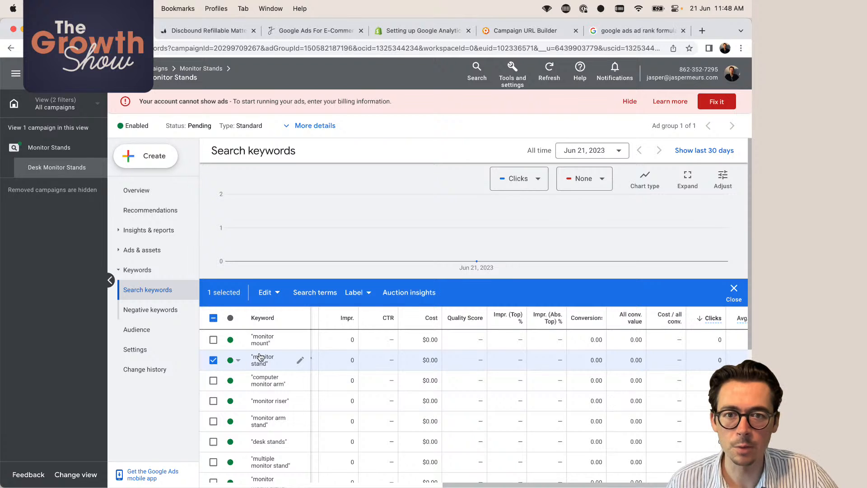
pyautogui.click(315, 293)
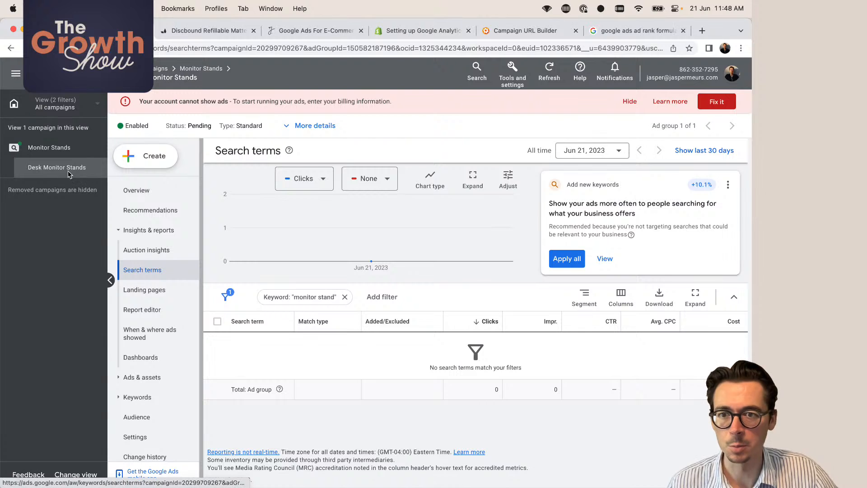
pyautogui.scroll(-1, 162, 267)
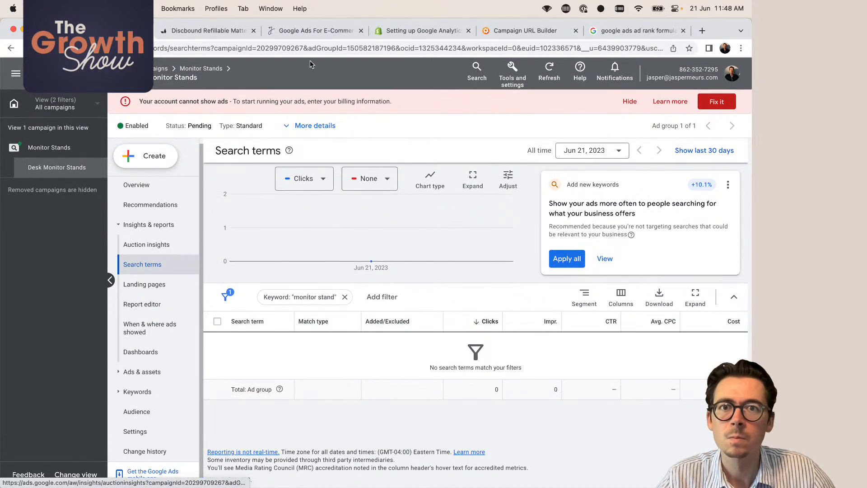
# - Switch to the e-commerce guide article and highlight the list of essential landing page elements in its Landing page section
pyautogui.click(315, 36)
pyautogui.scroll(-10, 382, 271)
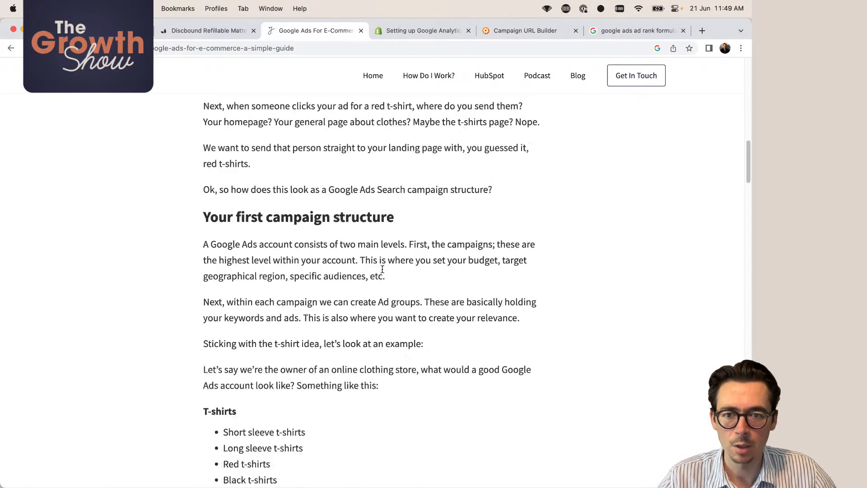
pyautogui.scroll(-10, 382, 269)
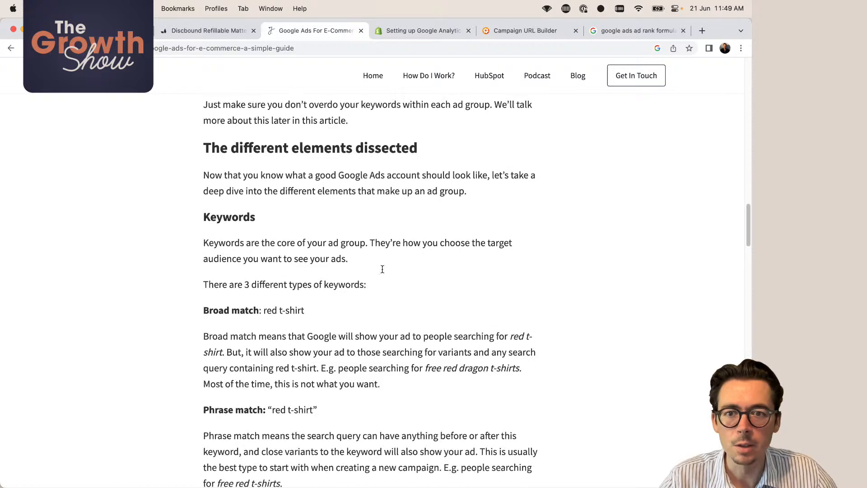
pyautogui.scroll(-13, 382, 271)
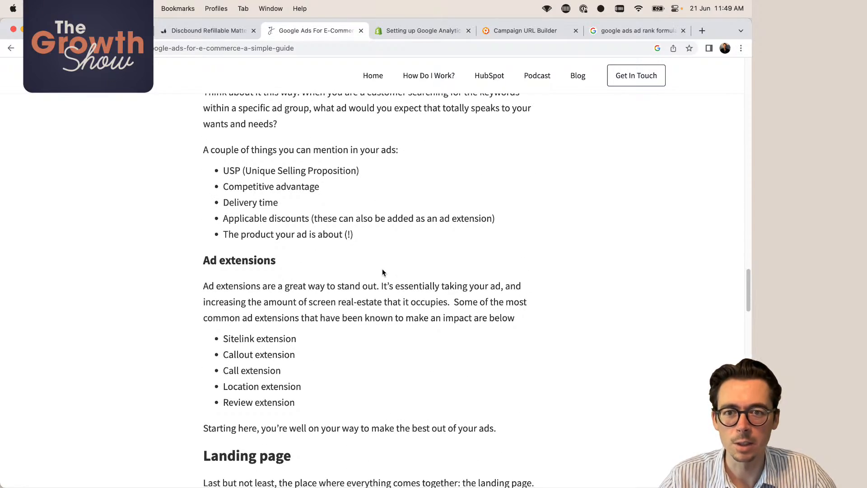
pyautogui.scroll(-6, 382, 272)
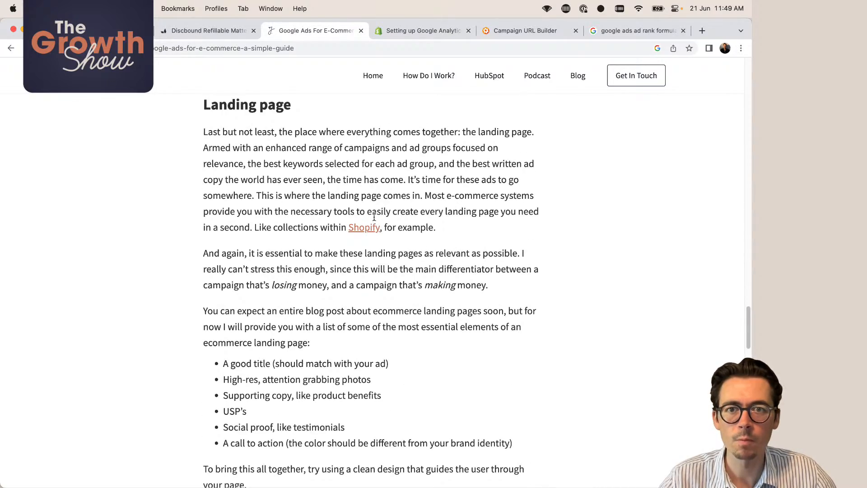
pyautogui.scroll(-2, 373, 217)
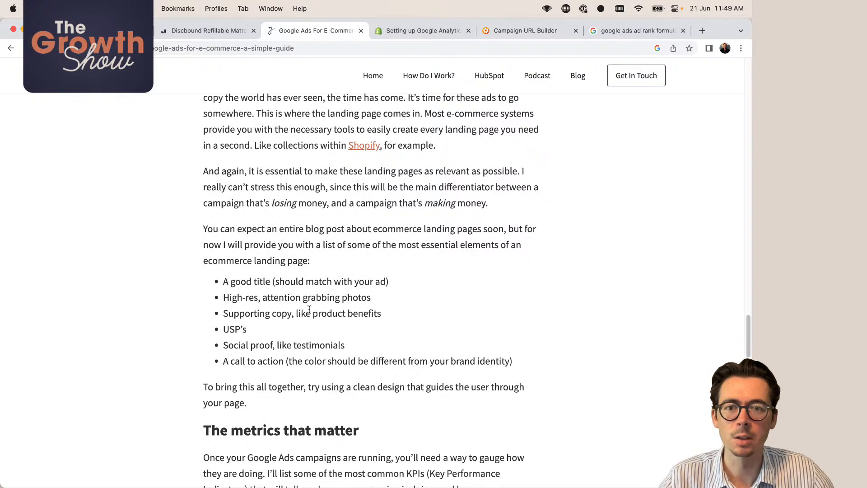
pyautogui.moveTo(524, 364); pyautogui.dragTo(216, 286)
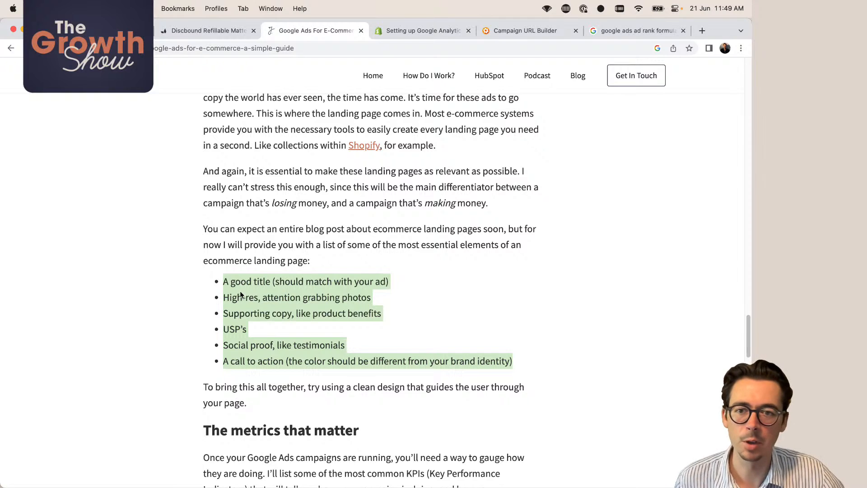
pyautogui.click(263, 327)
# - Read the guide's section "The metrics that matter", from Average CPC and Quality Score through Return on ad spend and Bounce rate
pyautogui.scroll(-2, 263, 327)
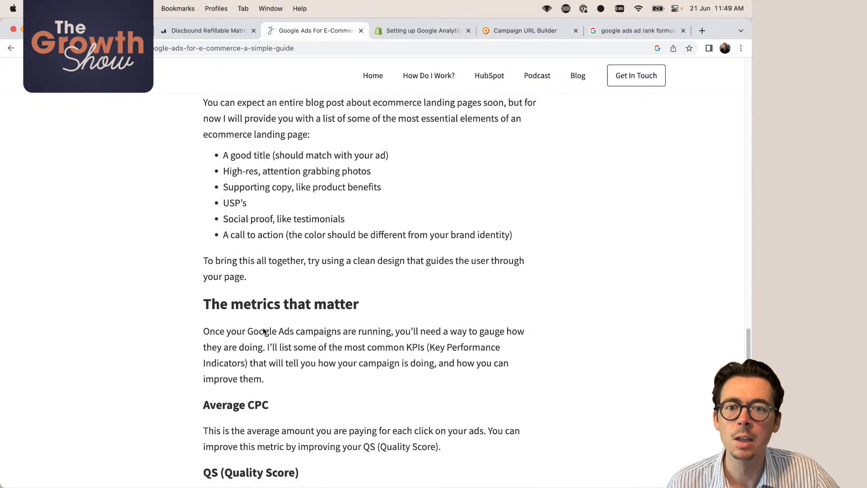
pyautogui.scroll(-2, 297, 269)
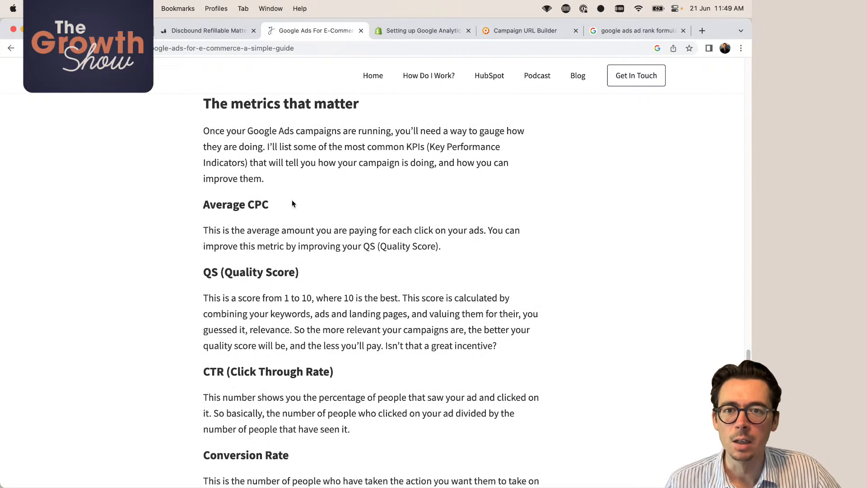
pyautogui.scroll(-2, 237, 194)
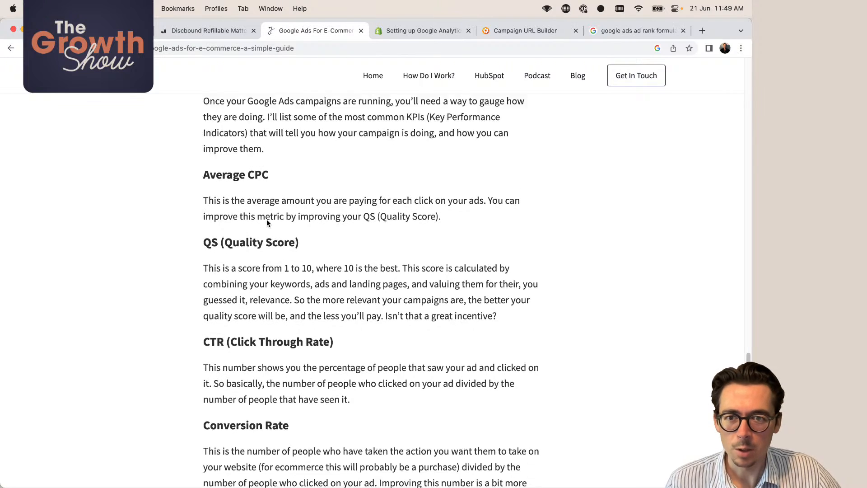
pyautogui.scroll(-1, 233, 298)
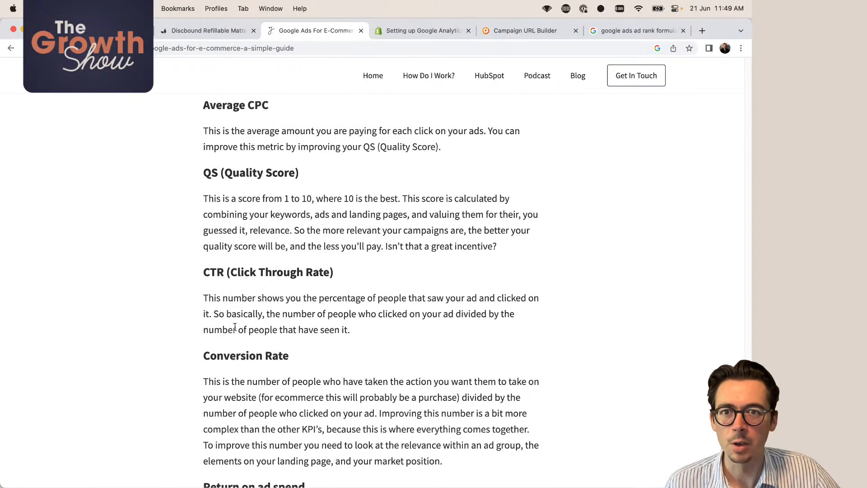
pyautogui.scroll(-3, 233, 305)
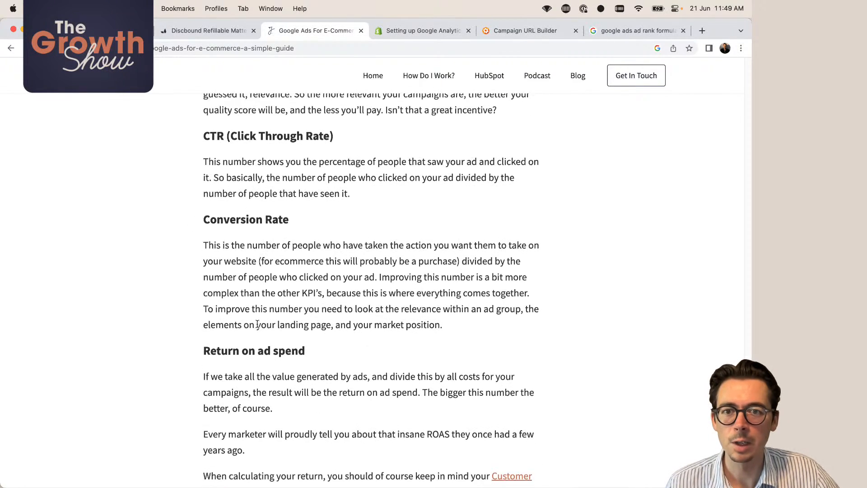
pyautogui.scroll(-3, 381, 315)
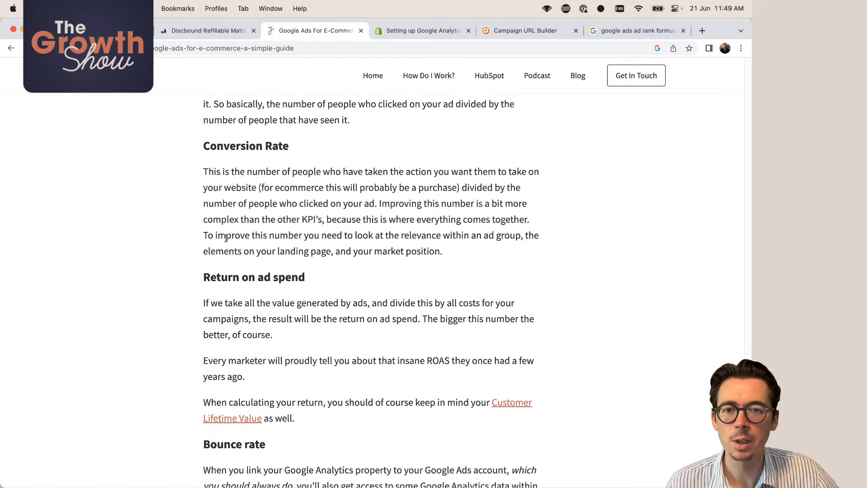
pyautogui.scroll(-3, 338, 287)
pyautogui.scroll(-2, 213, 282)
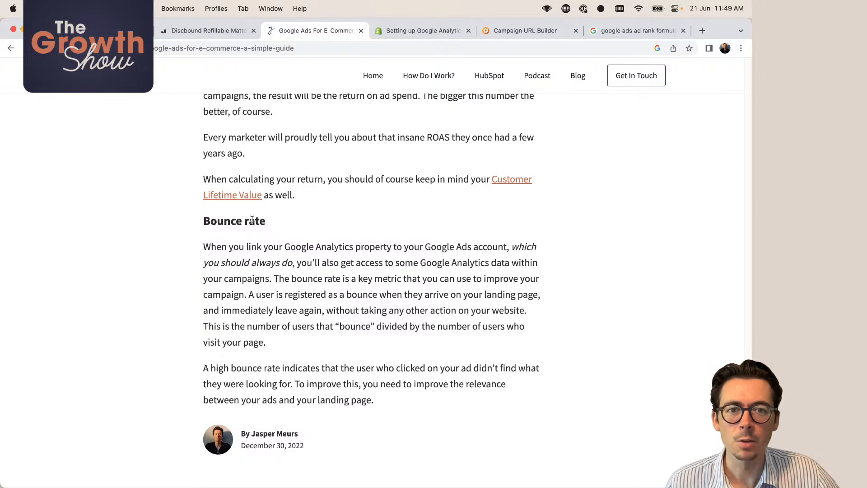
# - Switch to Google Ads, view the Google Analytics (GA4) & Firebase details in the linked accounts, and return to the search terms report
pyautogui.click(135, 30)
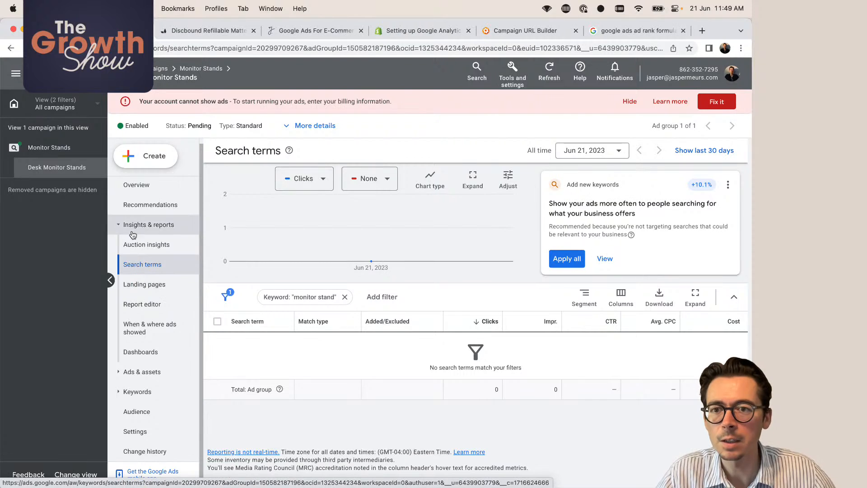
pyautogui.click(511, 72)
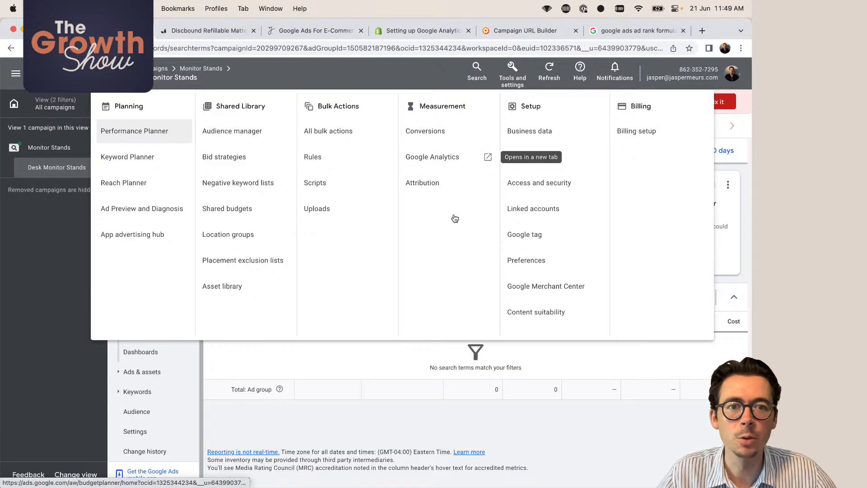
pyautogui.click(542, 208)
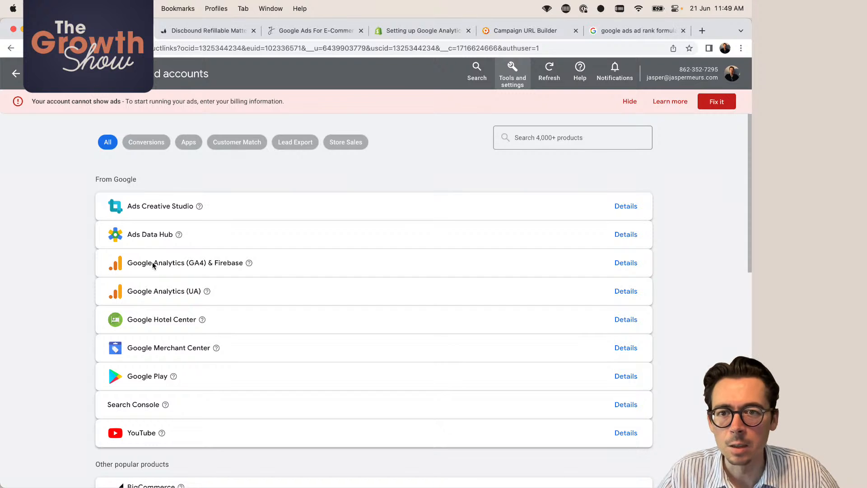
pyautogui.click(628, 264)
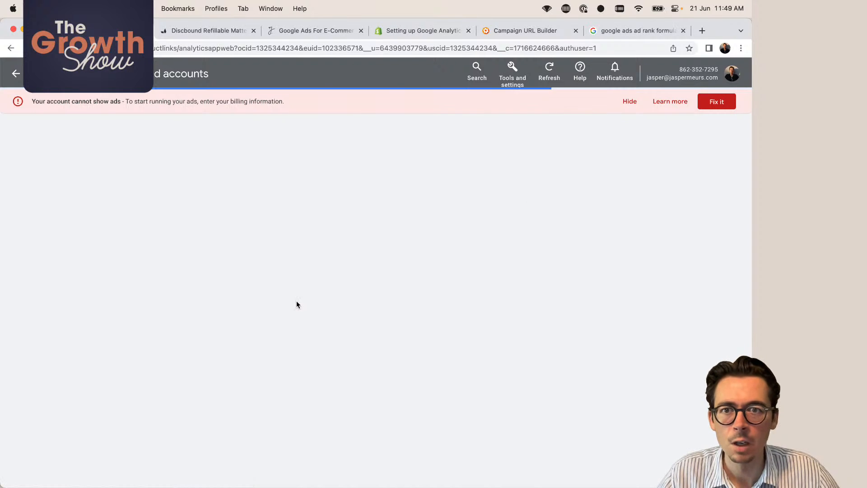
pyautogui.click(11, 47)
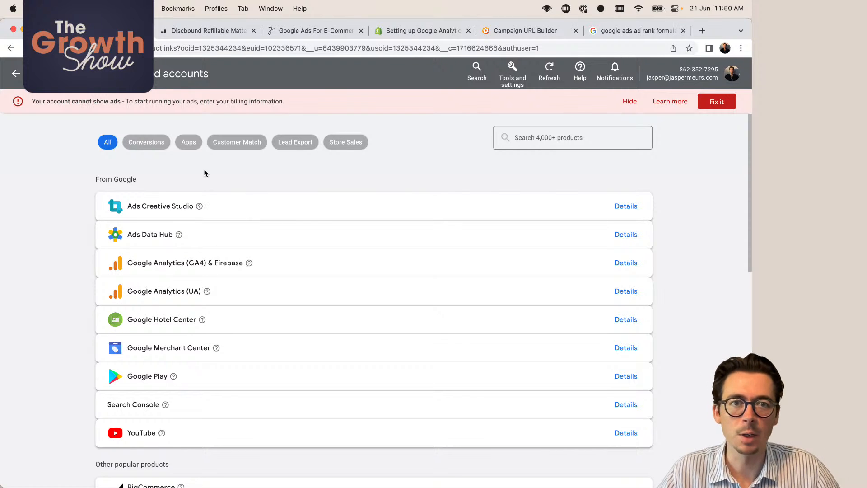
pyautogui.click(20, 75)
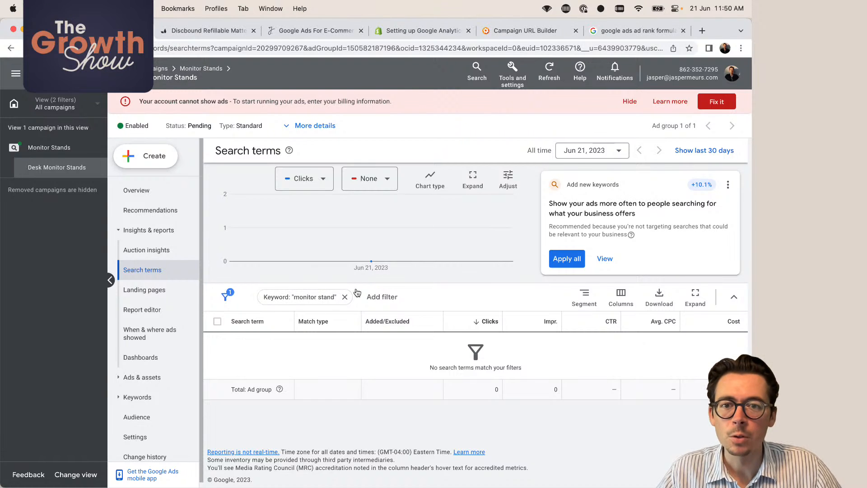
# - Remove the "monitor stand" keyword filter from the search terms report
pyautogui.click(345, 297)
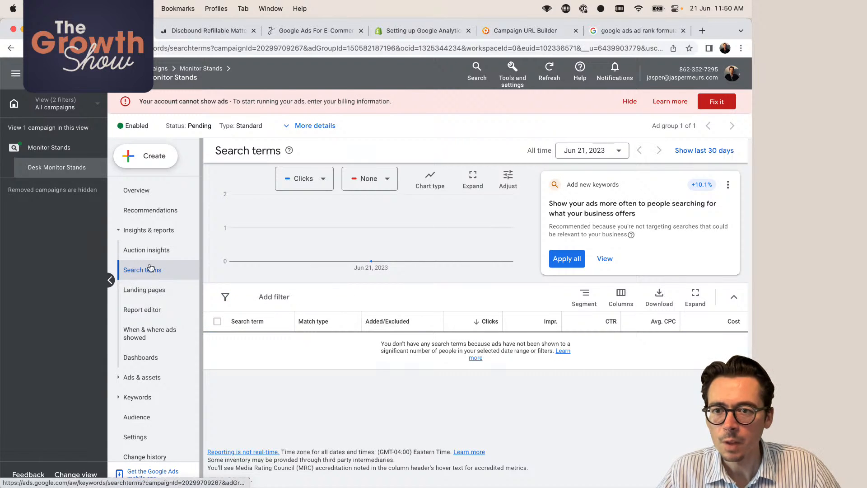
pyautogui.scroll(-1, 143, 283)
pyautogui.scroll(1, 171, 239)
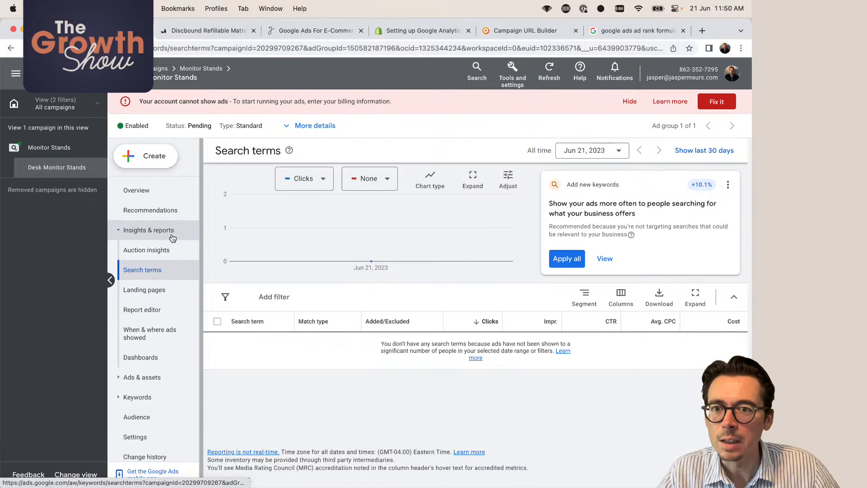
# - Open the search keywords table, search its available columns for "bounce", and leave the column editor without applying changes
pyautogui.click(119, 230)
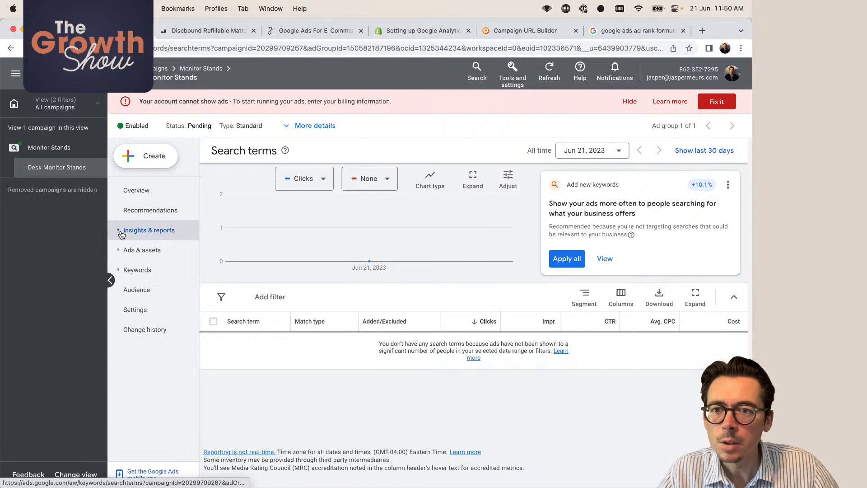
pyautogui.click(120, 270)
pyautogui.click(149, 290)
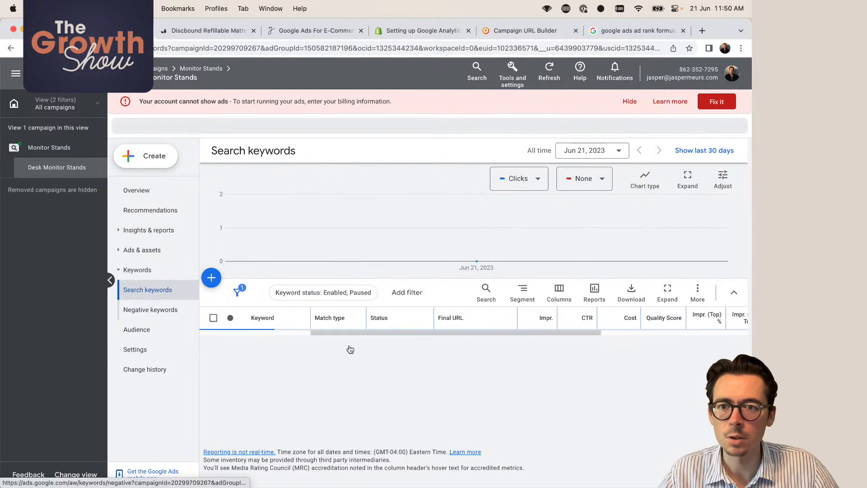
pyautogui.click(559, 292)
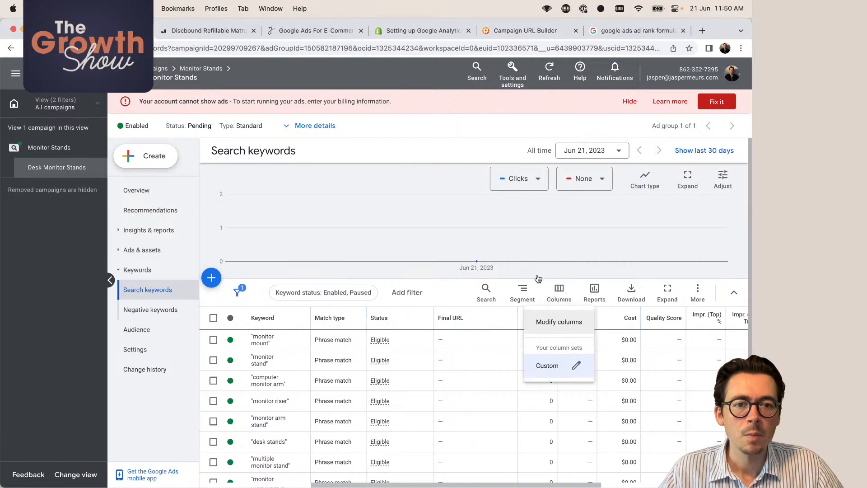
pyautogui.click(561, 322)
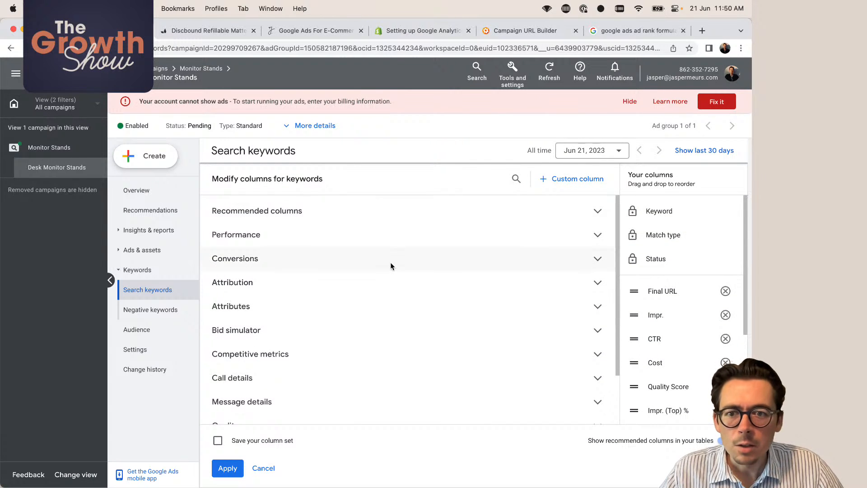
pyautogui.scroll(-3, 390, 265)
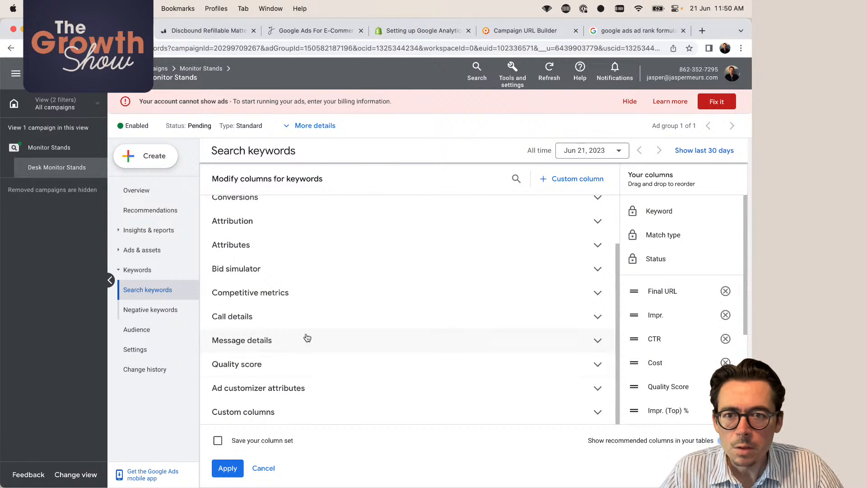
pyautogui.scroll(3, 330, 276)
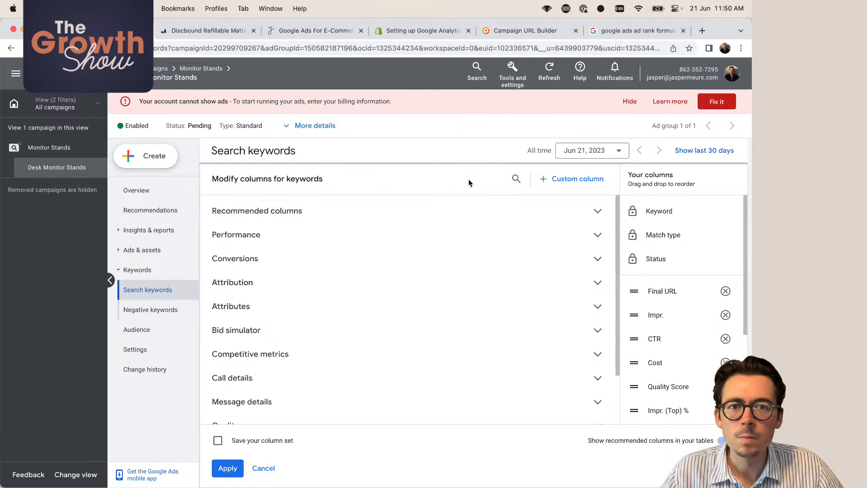
pyautogui.click(508, 182)
pyautogui.write('bounce')
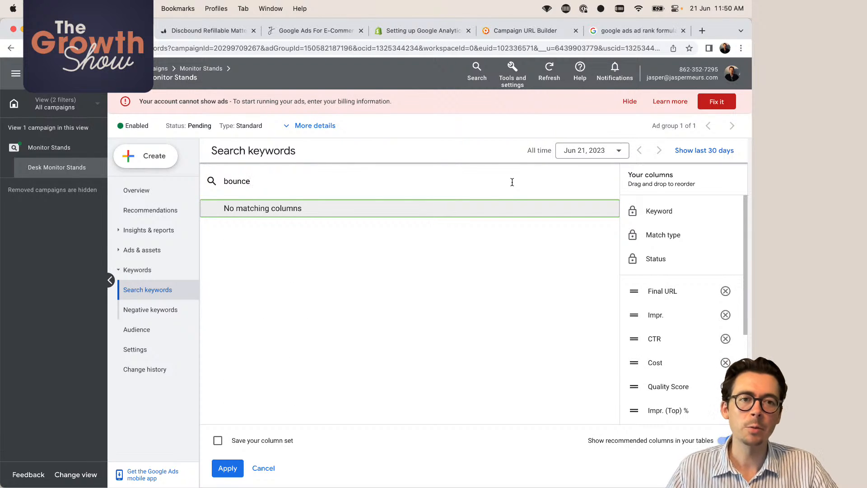
pyautogui.click(264, 468)
pyautogui.scroll(-3, 469, 348)
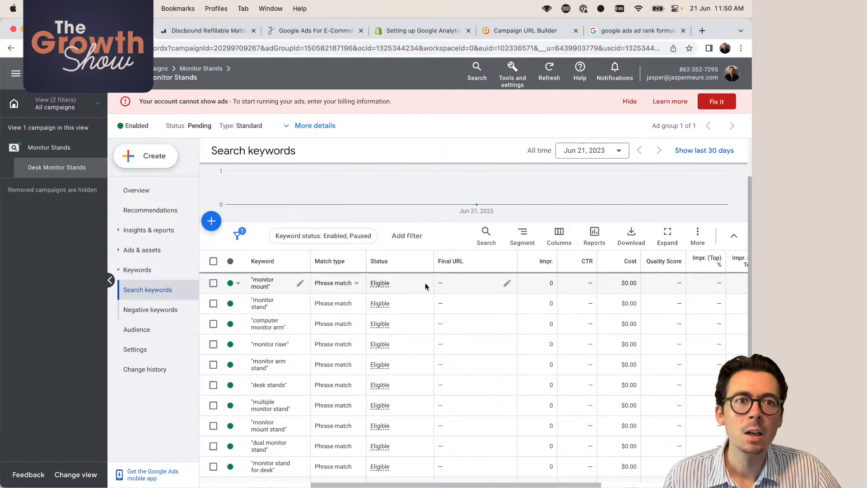
pyautogui.scroll(-3, 426, 287)
pyautogui.scroll(3, 425, 286)
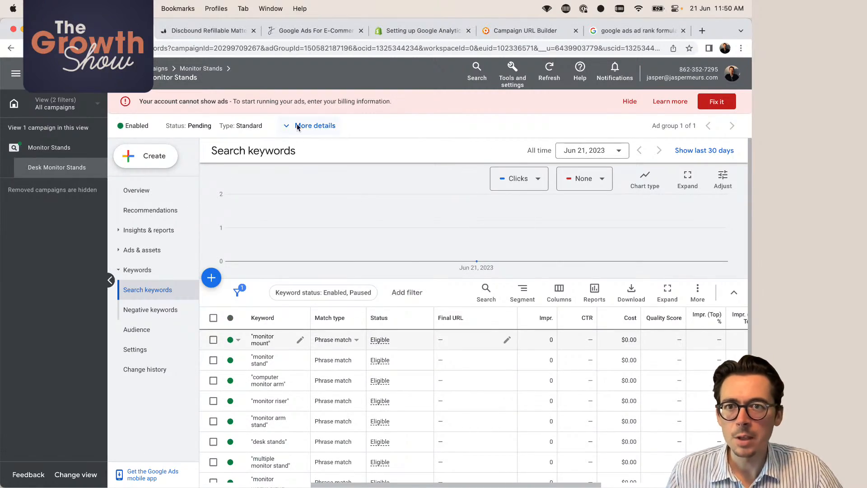
# - Switch back to the e-commerce guide article and skim its closing metrics sections down to the page footer
pyautogui.click(316, 31)
pyautogui.scroll(-2, 381, 340)
pyautogui.scroll(15, 381, 339)
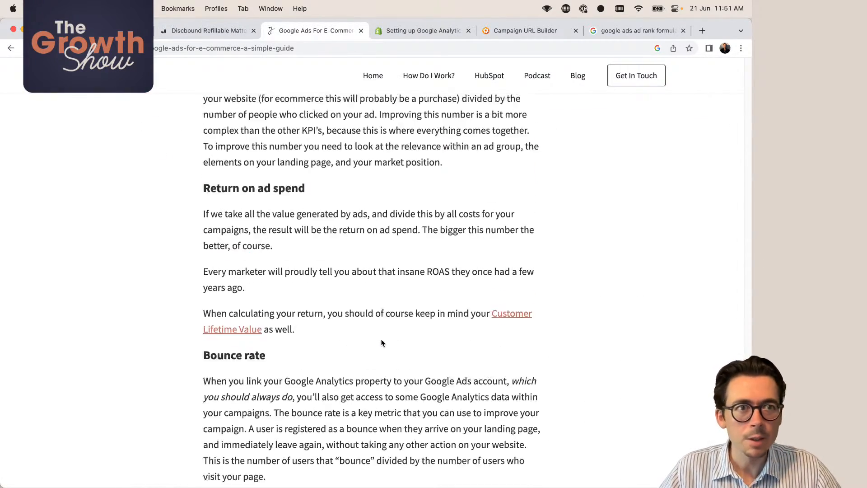
pyautogui.scroll(-15, 382, 339)
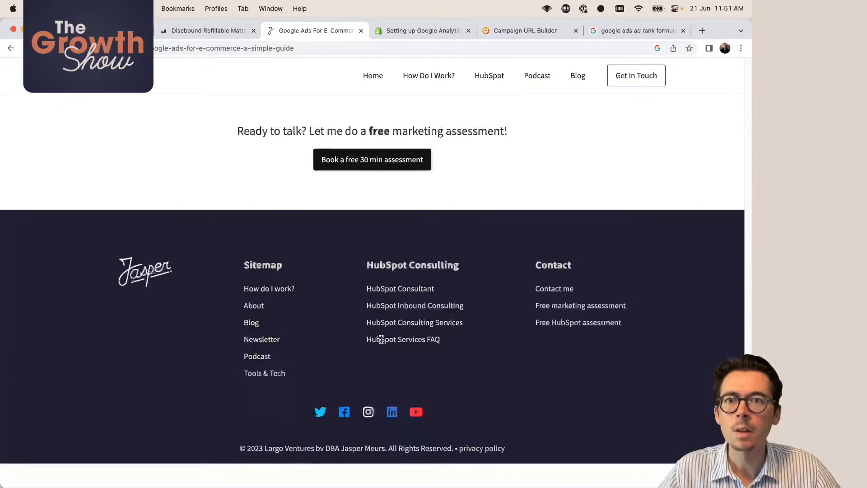